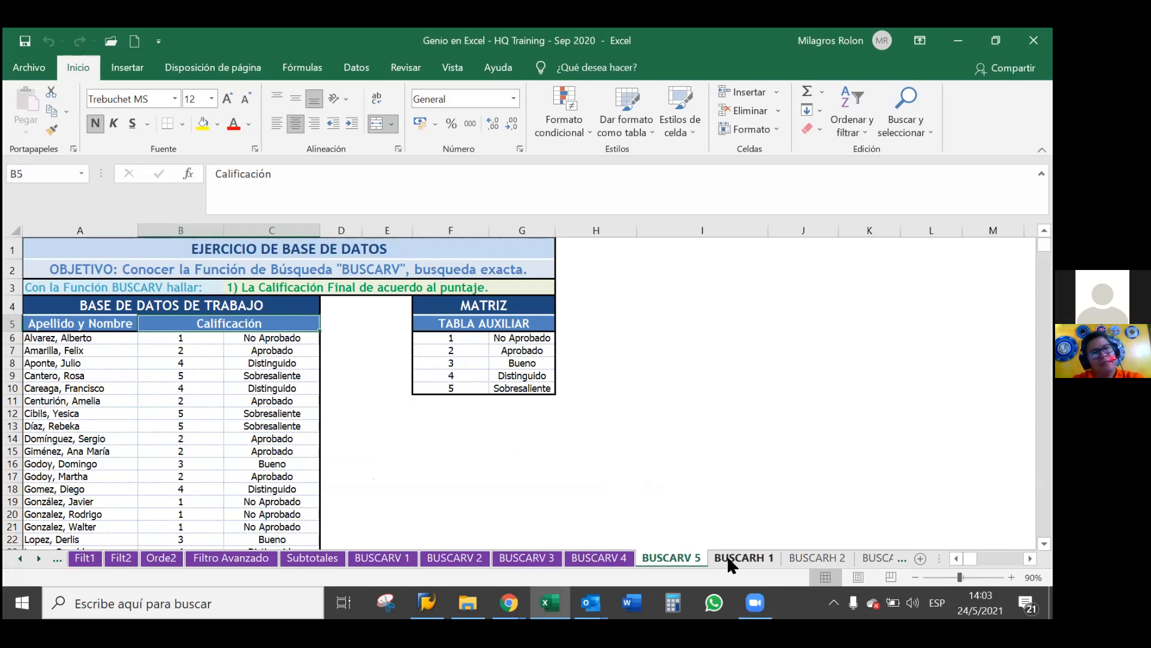
click(728, 558)
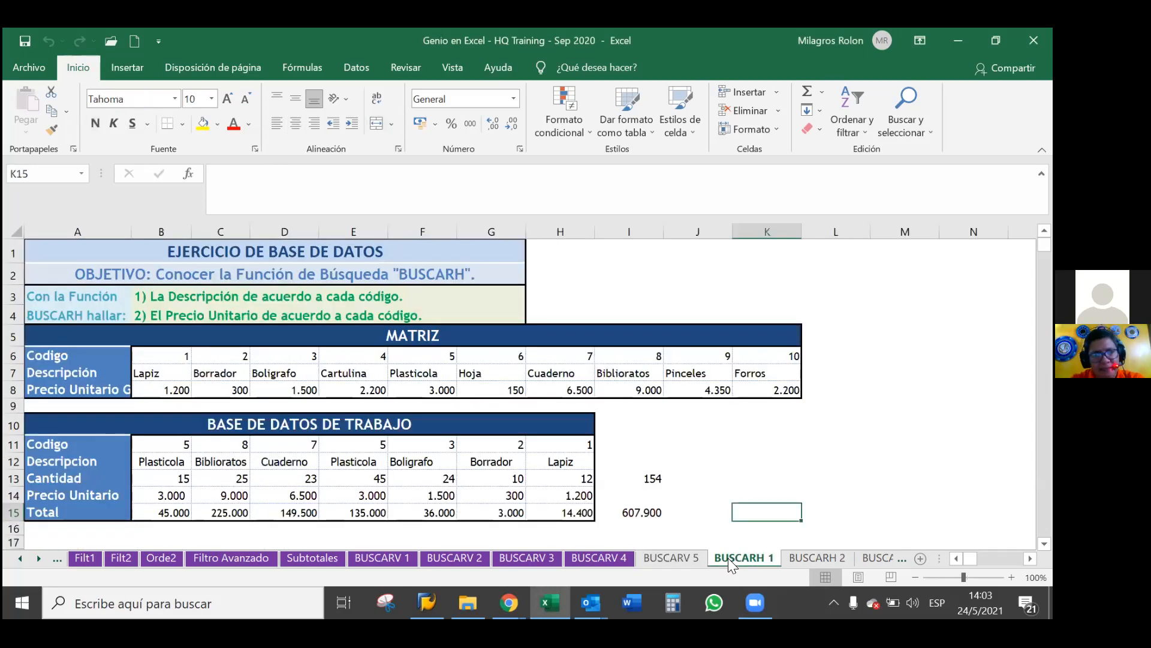
click(683, 553)
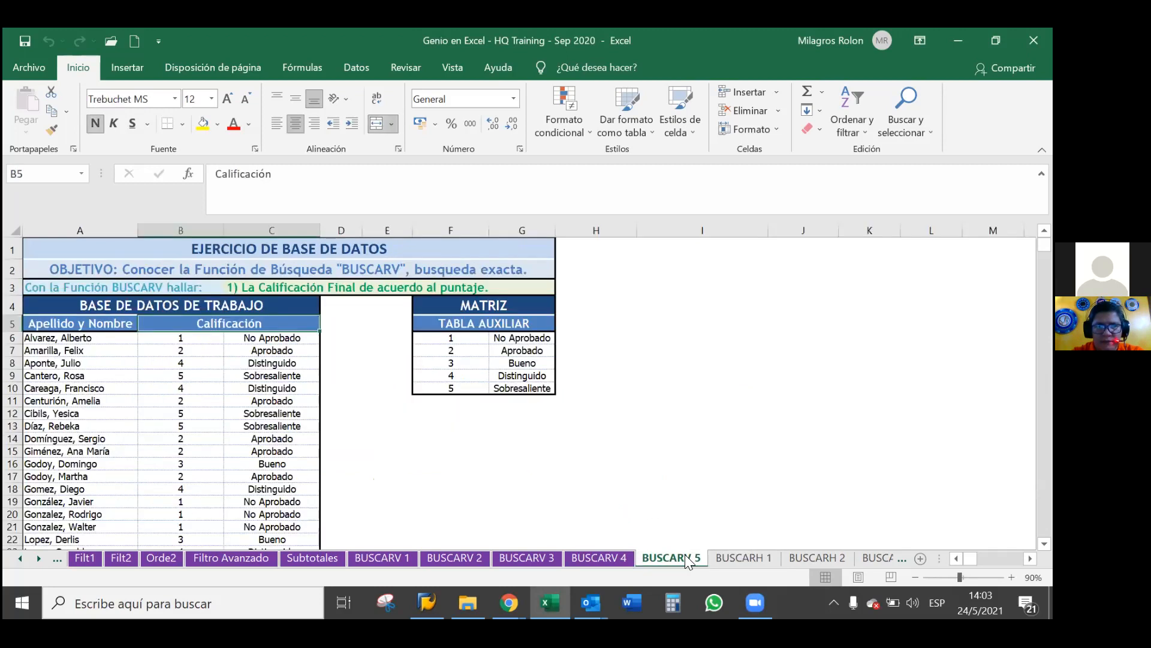
click(720, 559)
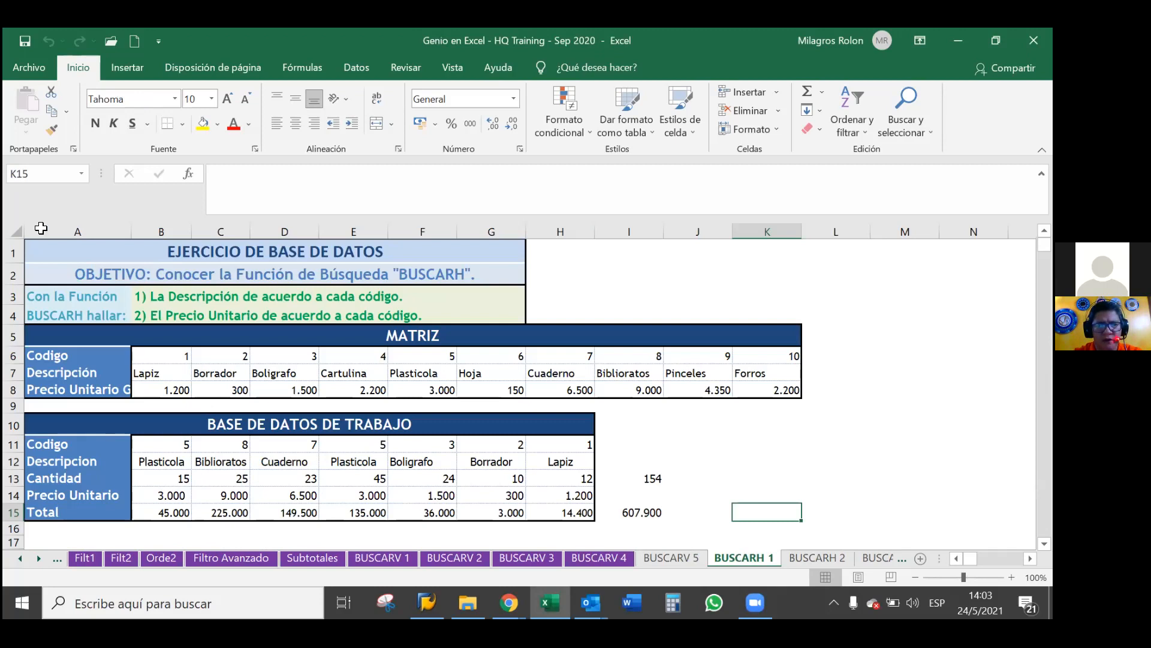
click(30, 232)
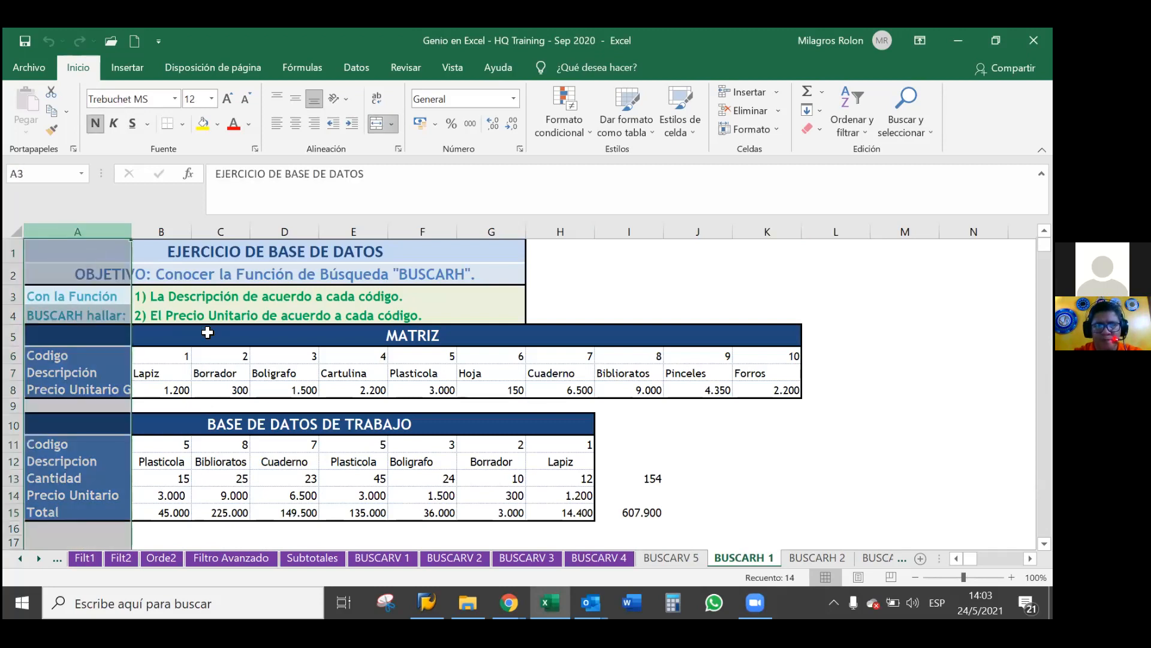
key(ctrl+e)
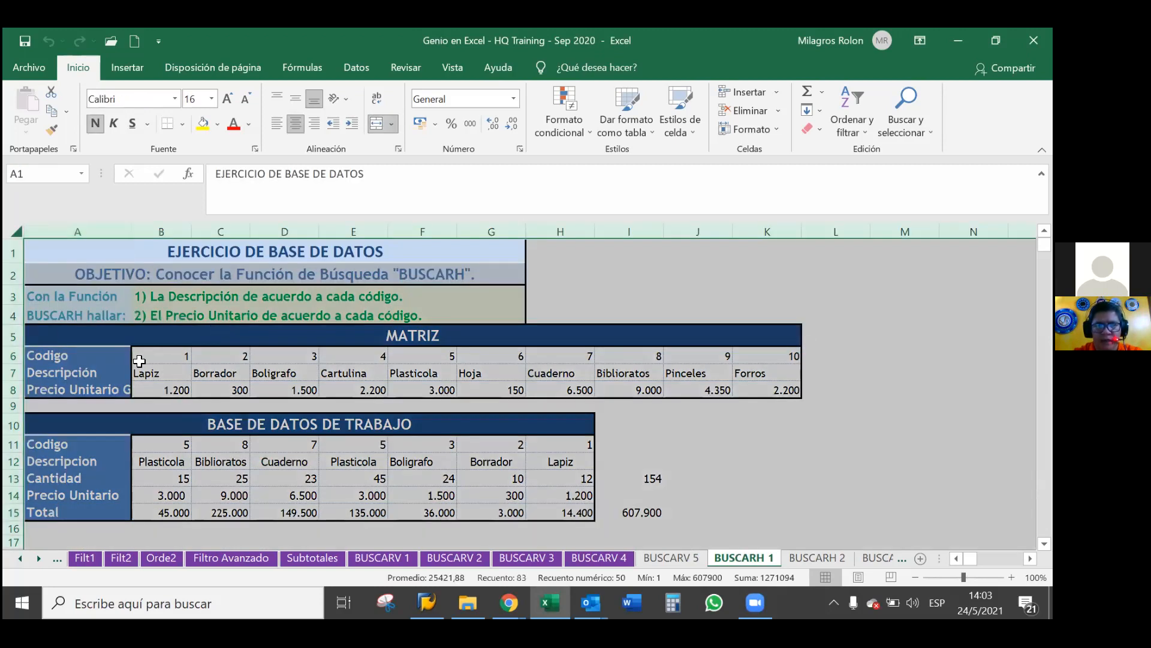
click(139, 350)
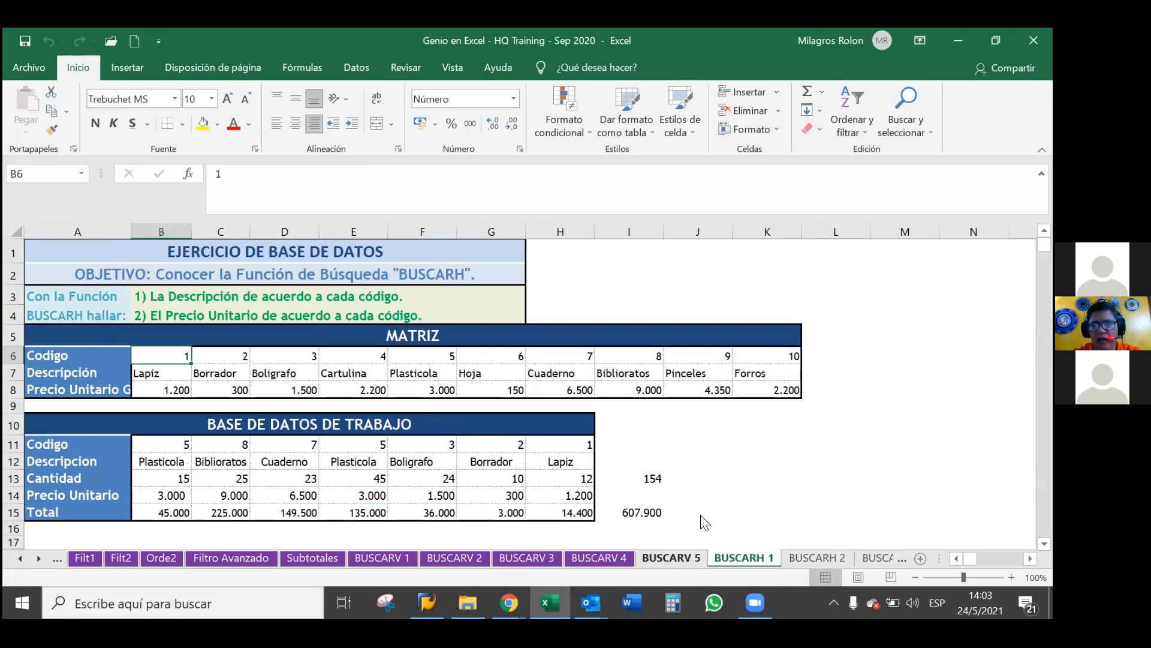
Step: Set the tab color of the BUSCARV 5 sheet to purple, matching the preceding sheet tabs
right_click(681, 559)
mouse_move(813, 479)
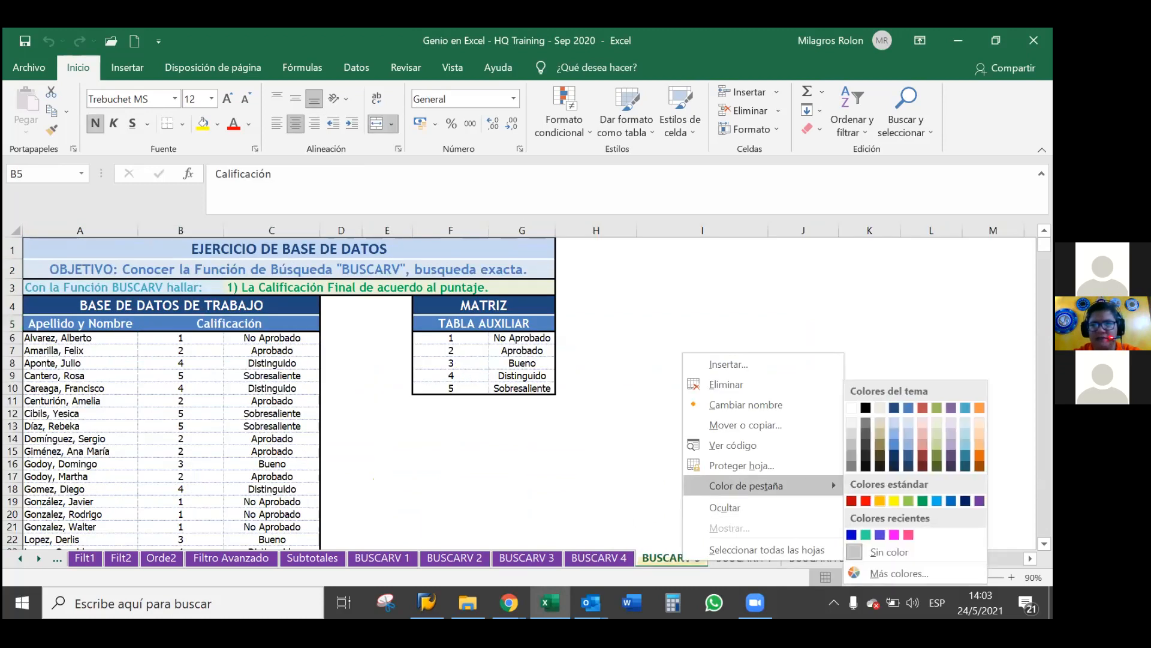
key(Escape)
click(700, 466)
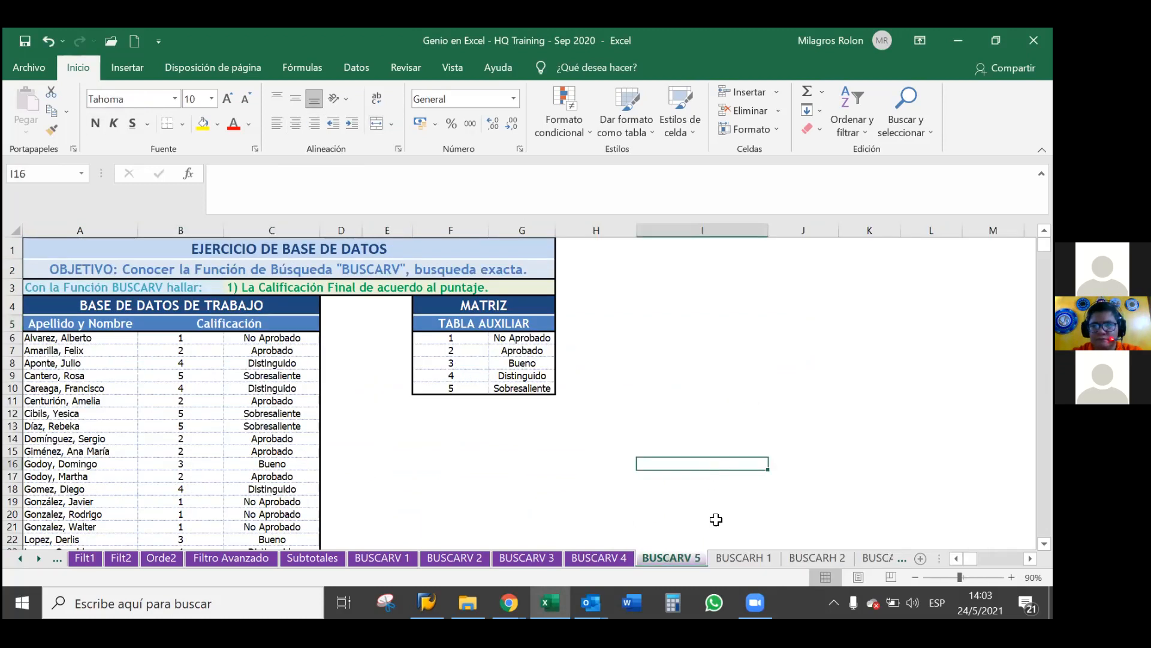
Step: Switch to the BUSCARH 1 sheet and color its tab with the standard purple
click(740, 557)
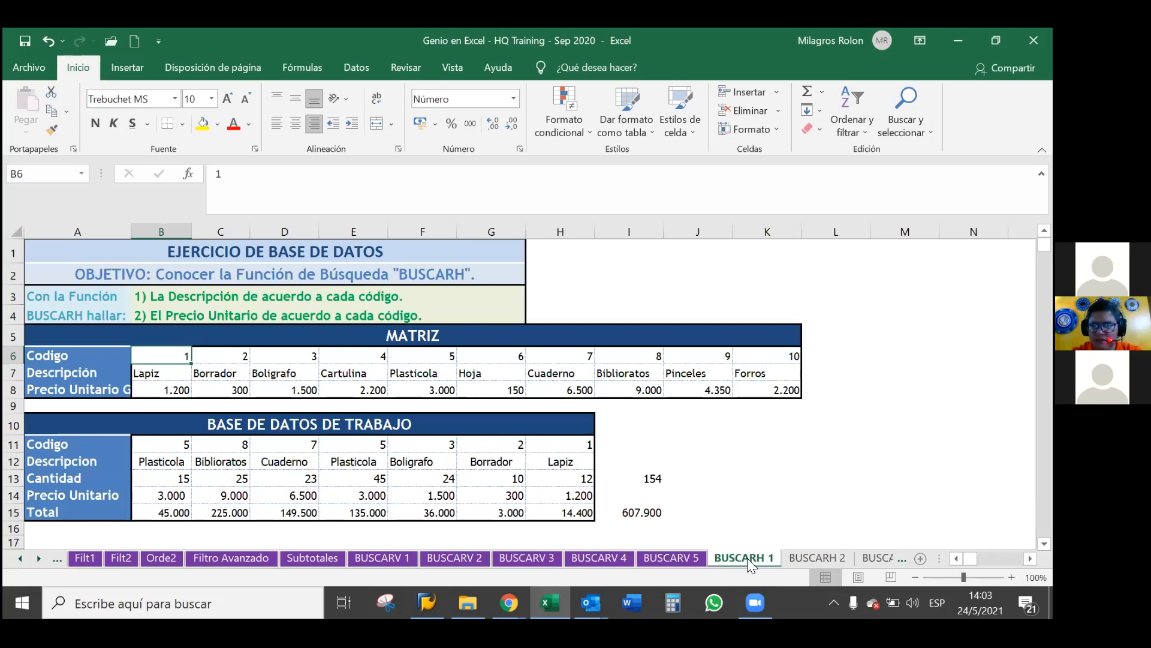
right_click(747, 558)
mouse_move(805, 484)
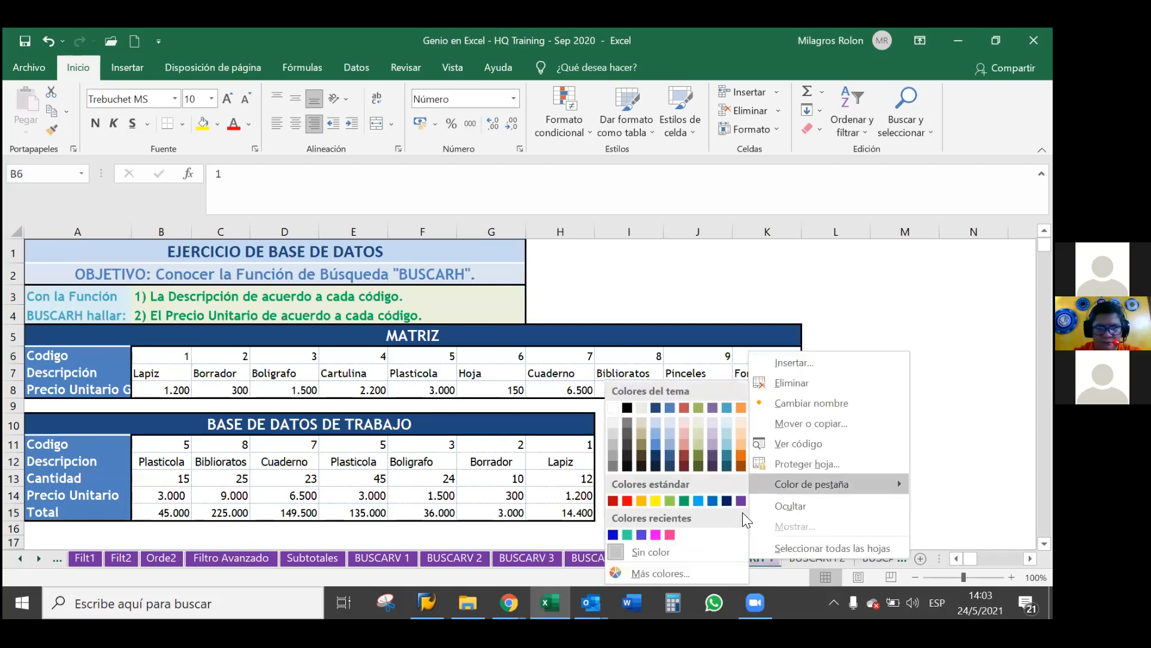
click(741, 500)
click(741, 494)
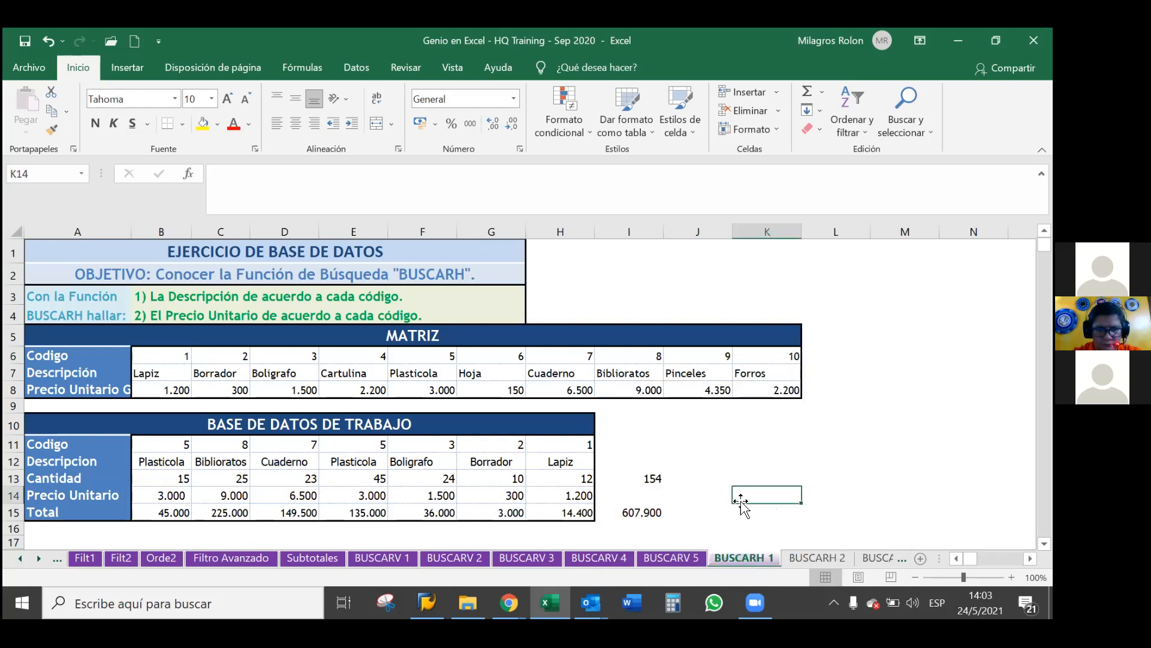
Step: Open the BUSCARH 2 exercise sheet and bring the sheet tabs that follow it into view
click(794, 558)
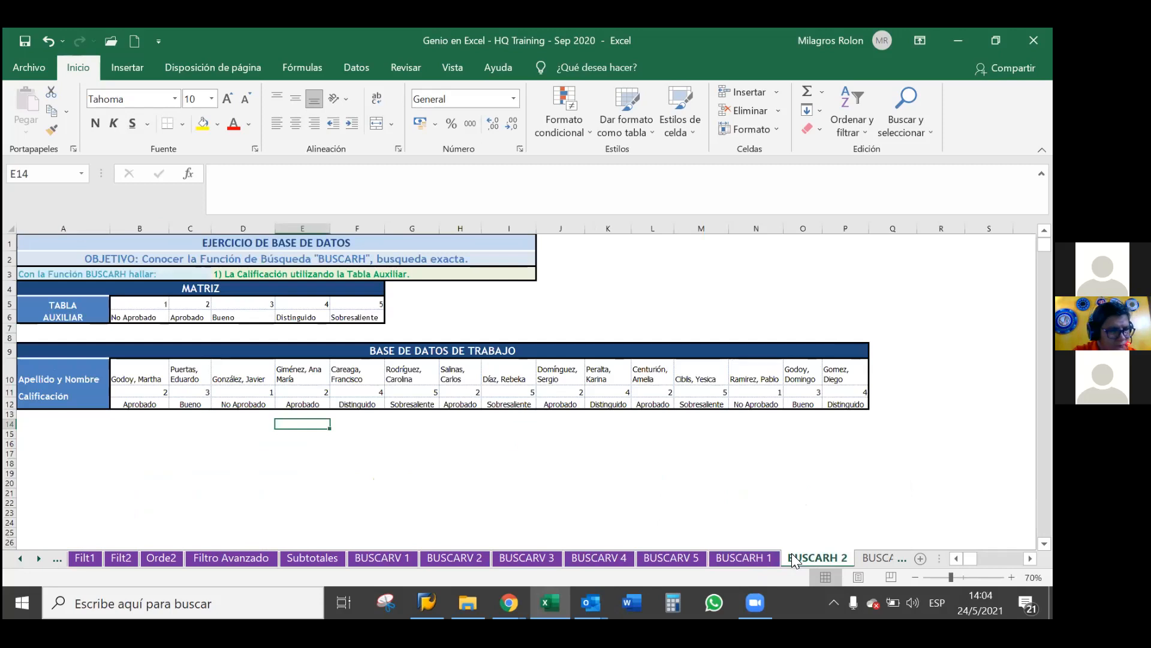
click(753, 558)
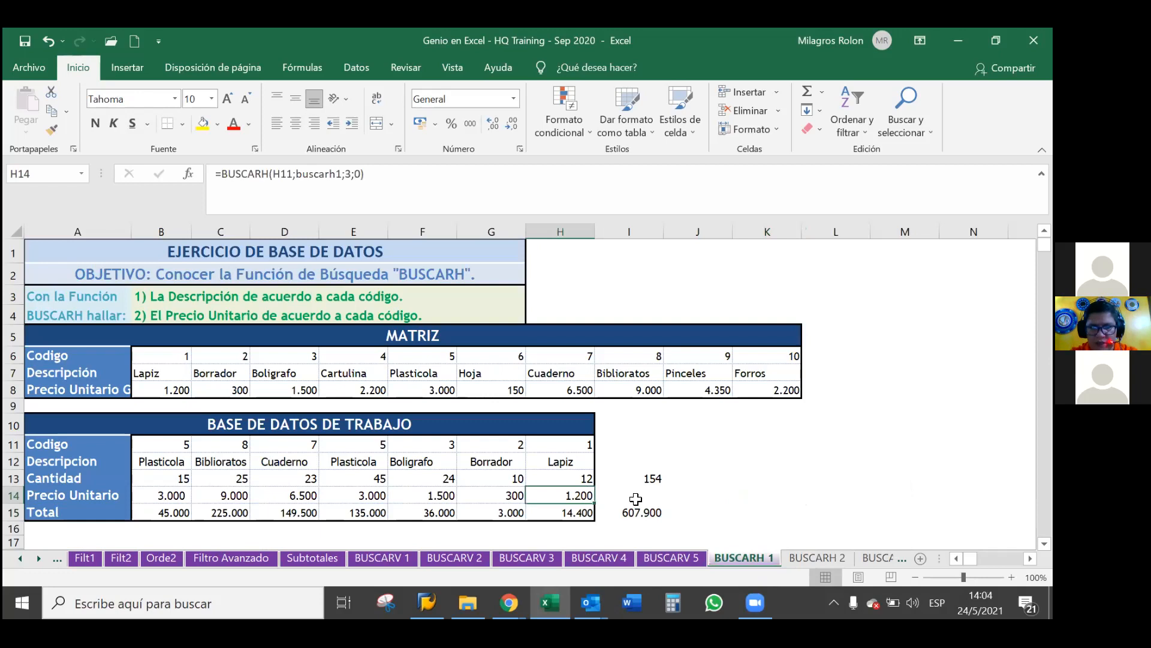
click(813, 557)
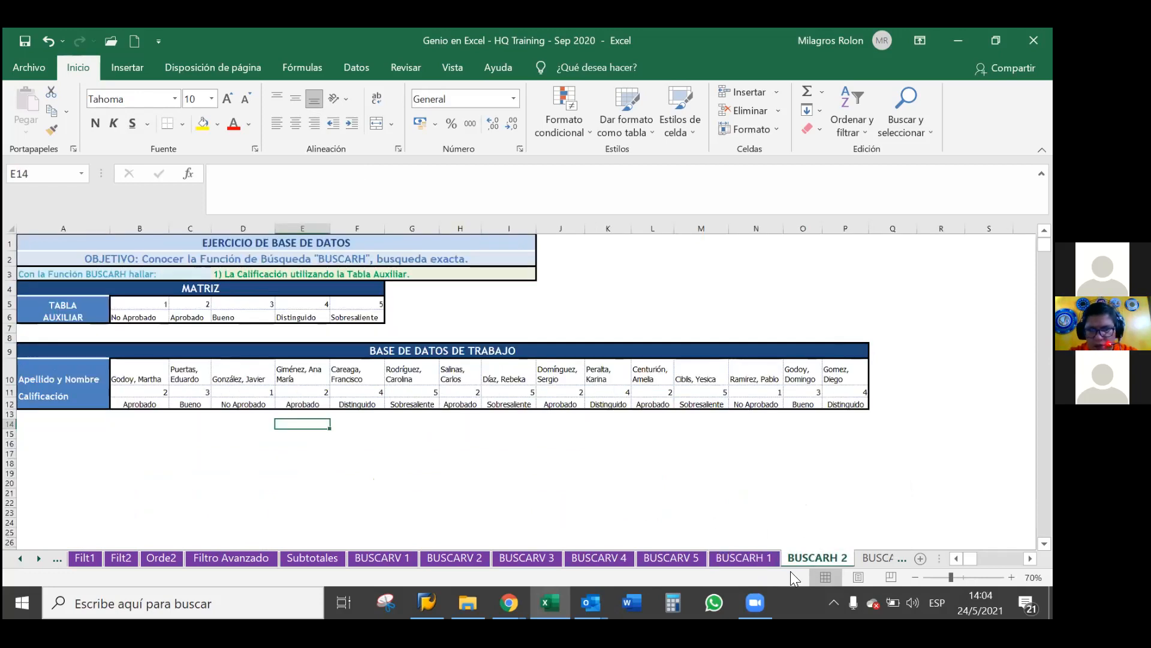
click(38, 558)
click(38, 558)
click(38, 557)
click(38, 558)
click(37, 558)
click(38, 558)
click(38, 558)
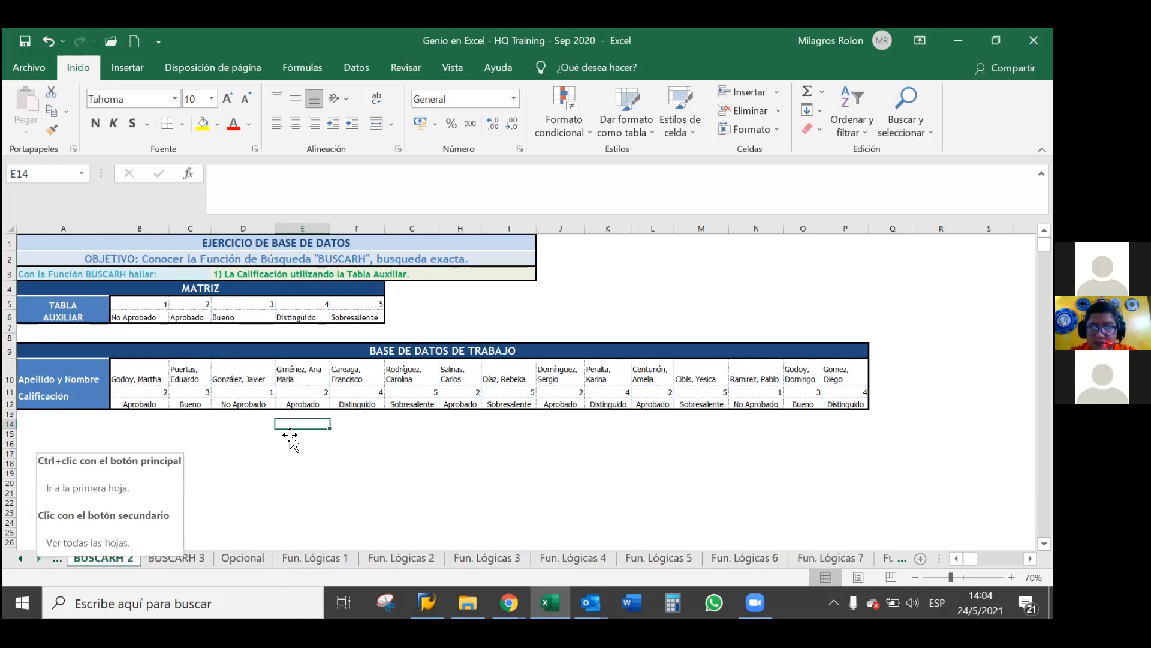
click(426, 431)
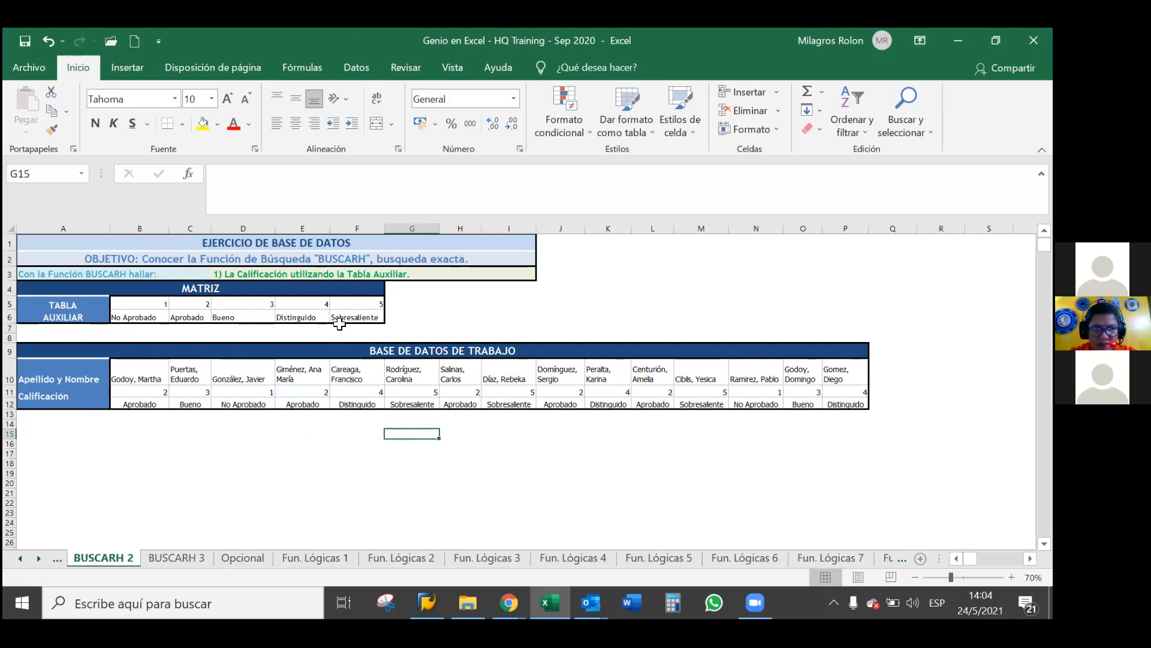
Step: Try to insert a new row at row 12 of the work database
click(15, 405)
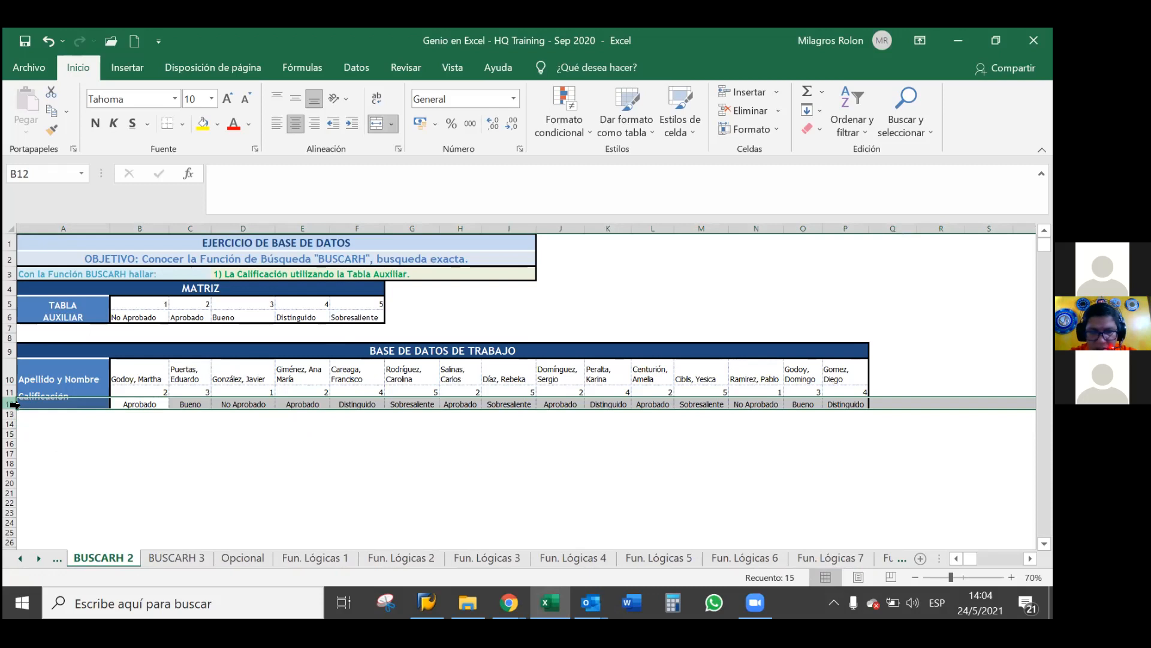
key(ctrl+plus)
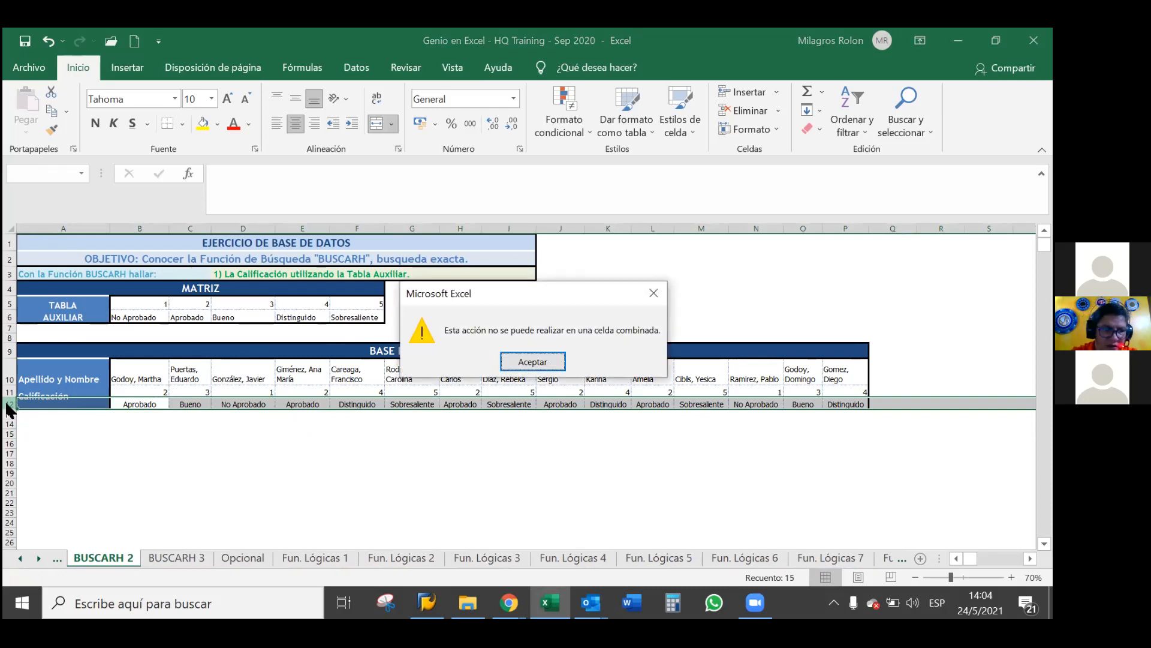
key(Return)
Step: Clear the existing rating formulas from B12:P12 in the work database
click(155, 408)
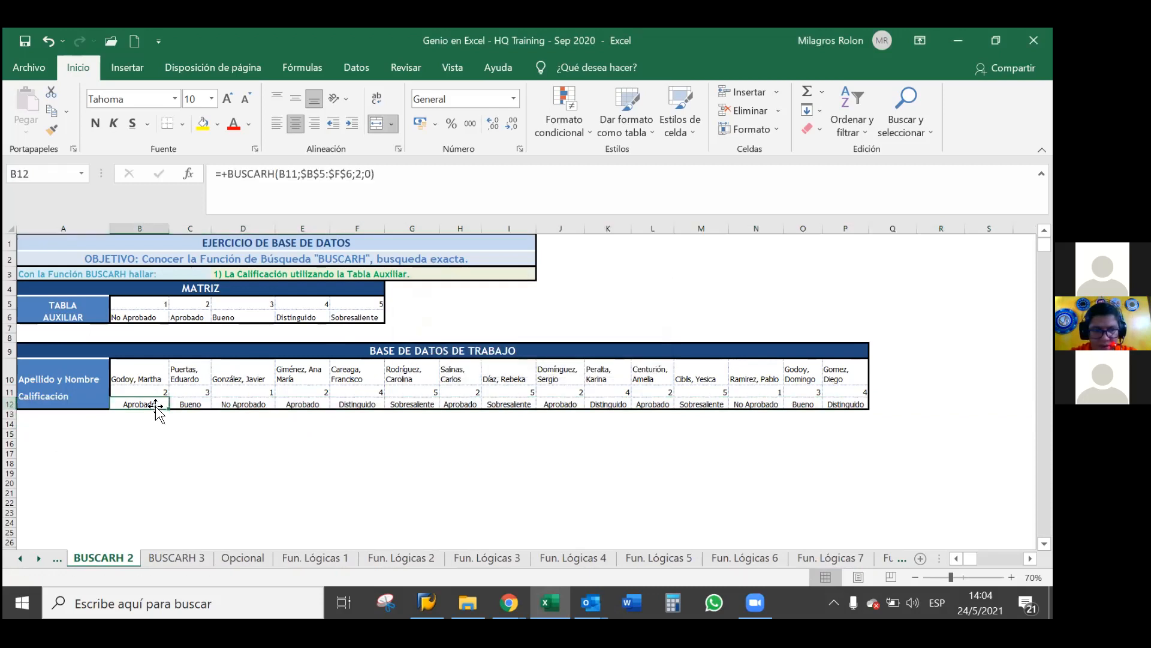
key(ctrl+shift+Right)
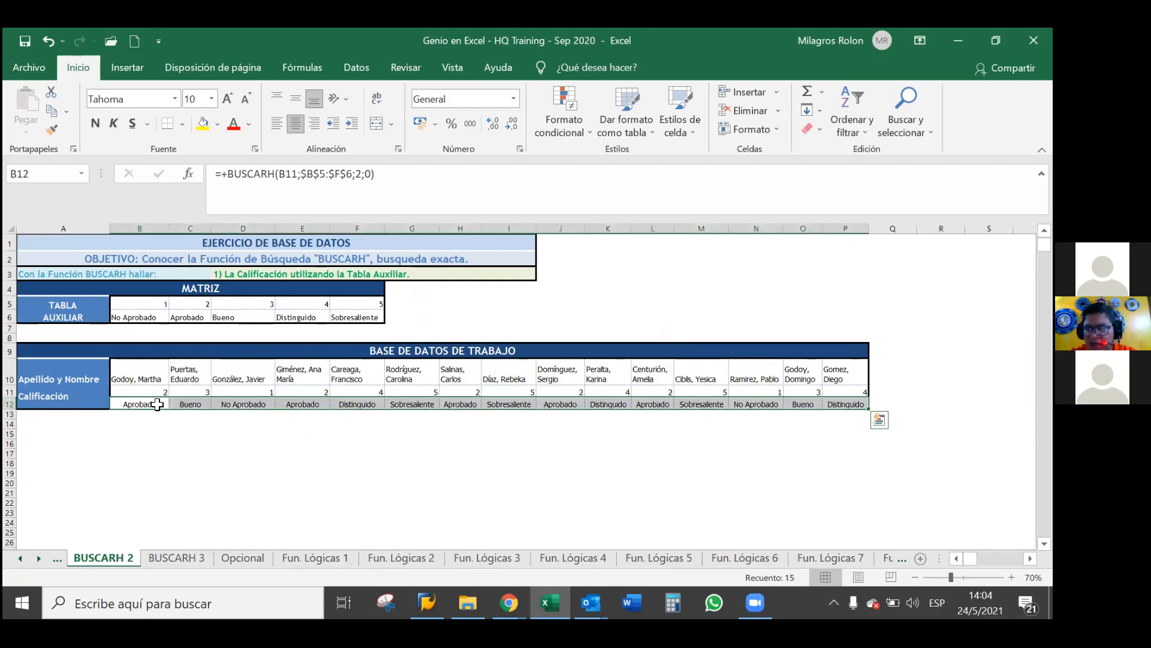
key(Delete)
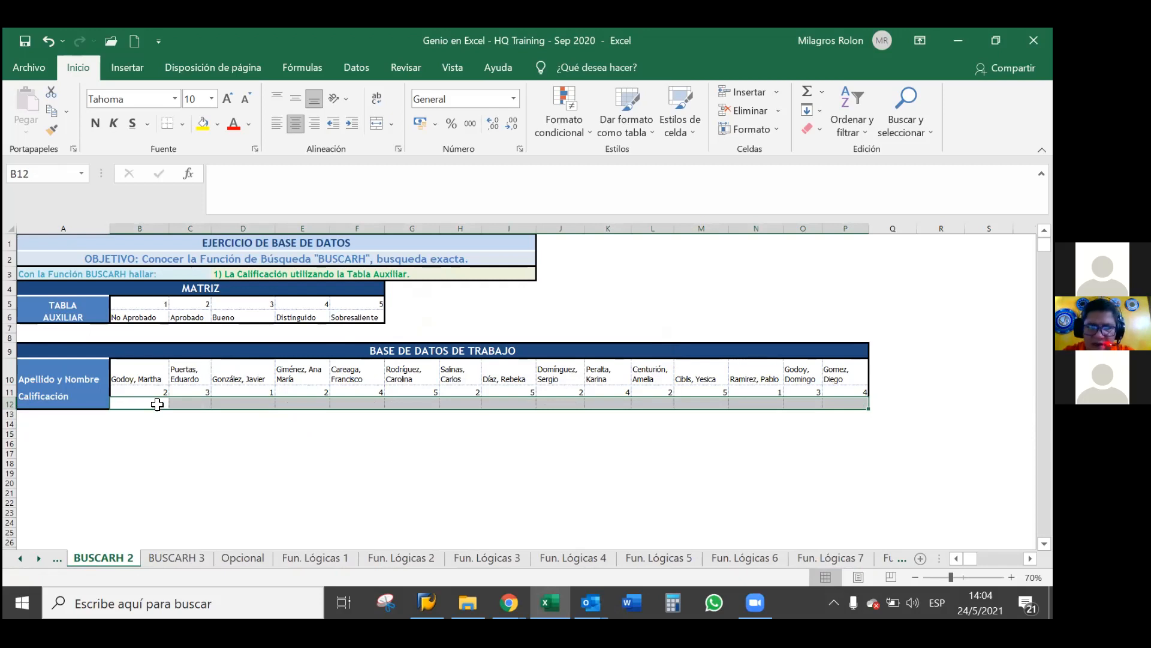
Step: Start a BUSCARH formula in B12 with the rating number in B11 as the lookup value
click(149, 404)
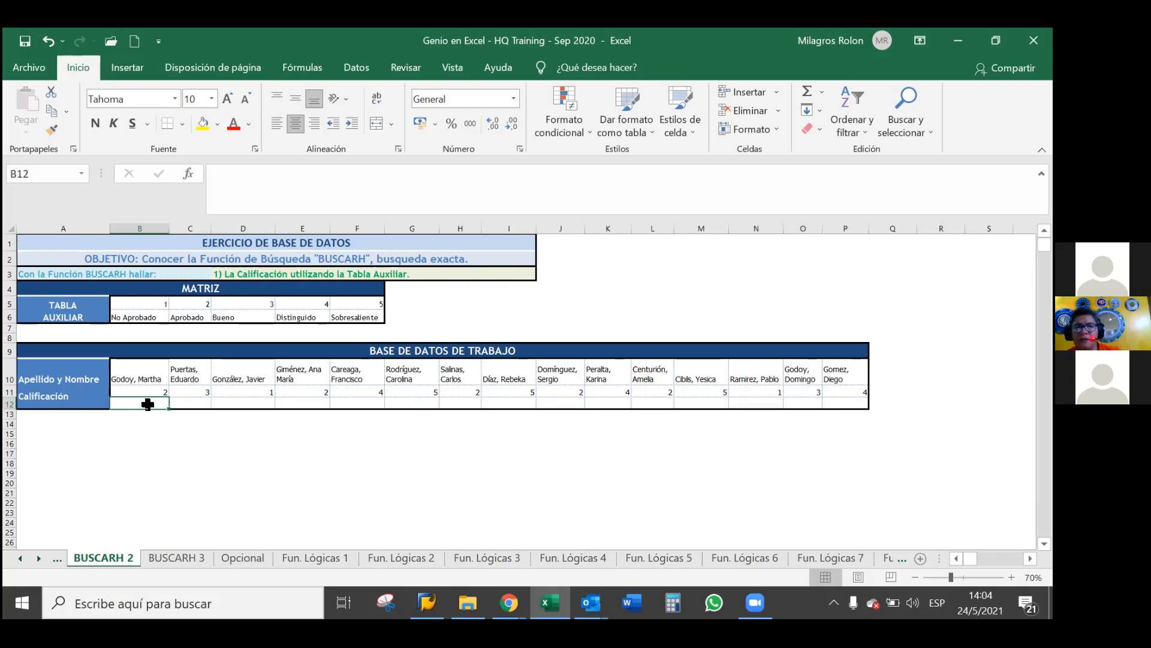
text(+)
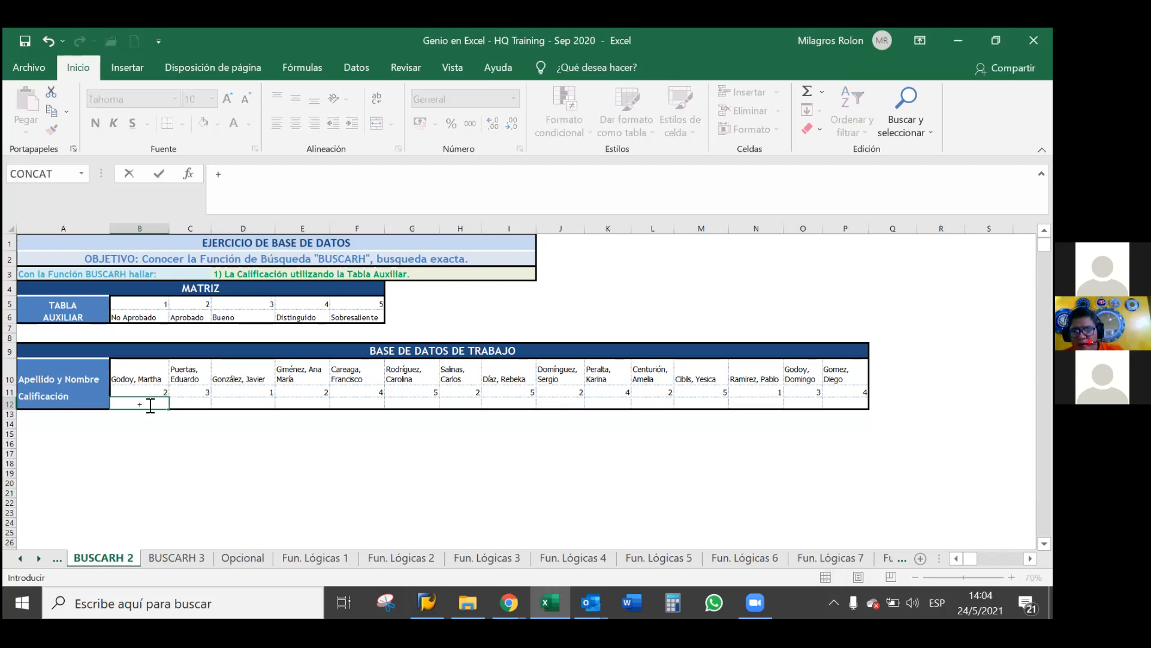
text(buscar)
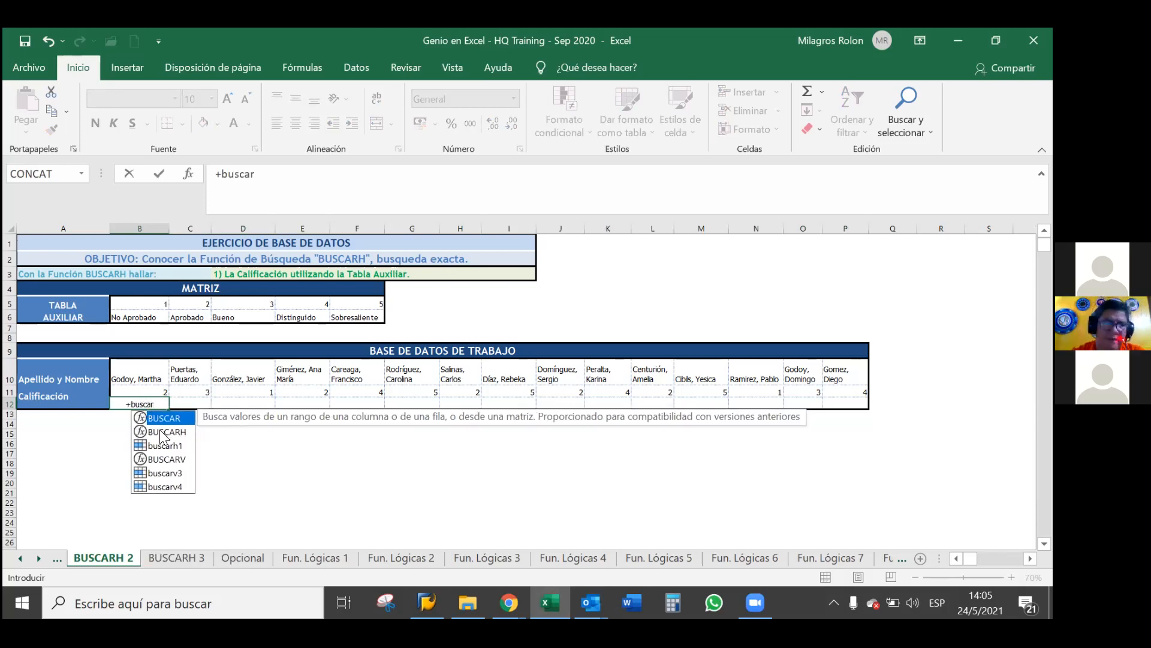
click(159, 431)
double_click(160, 431)
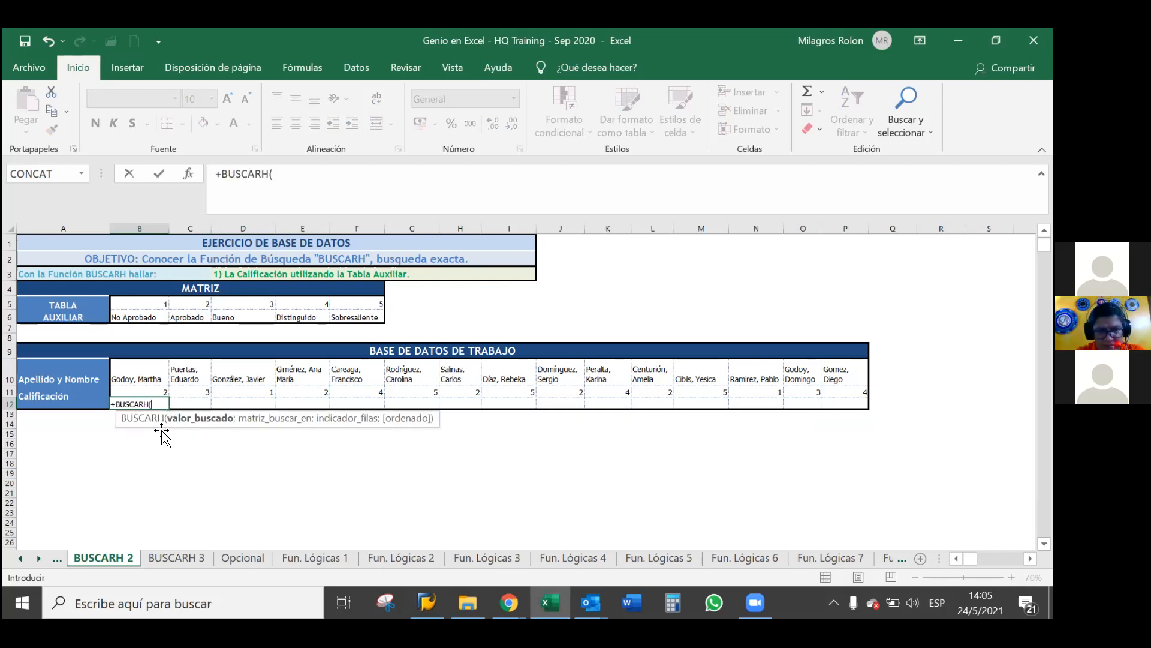
drag(135, 302, 312, 313)
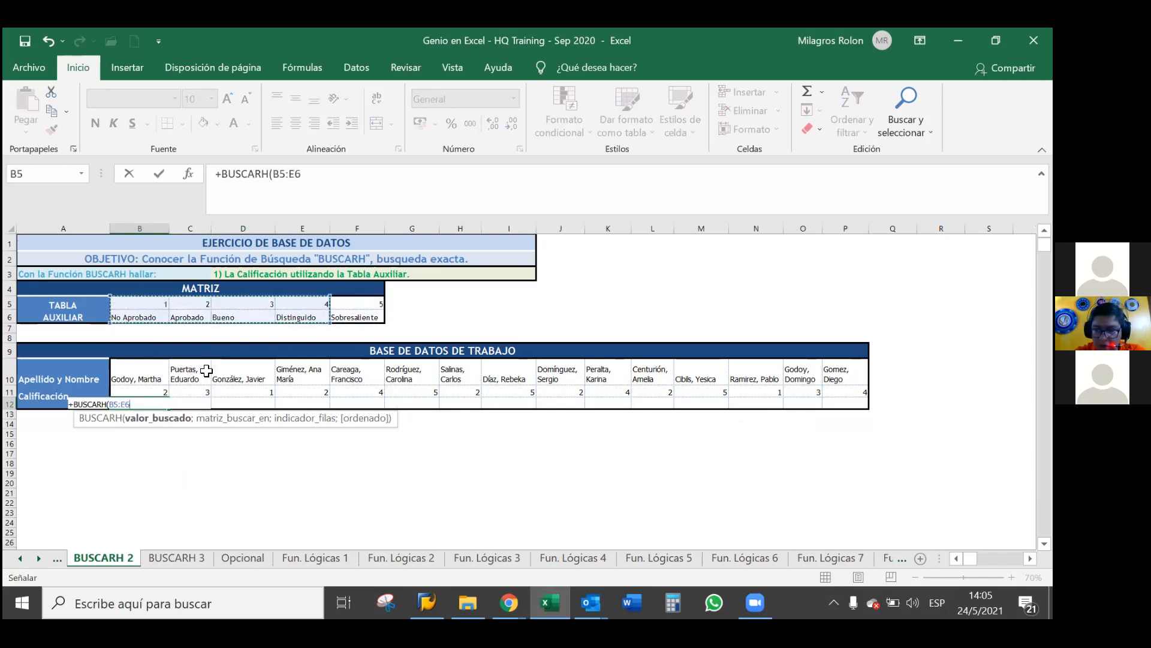
click(157, 391)
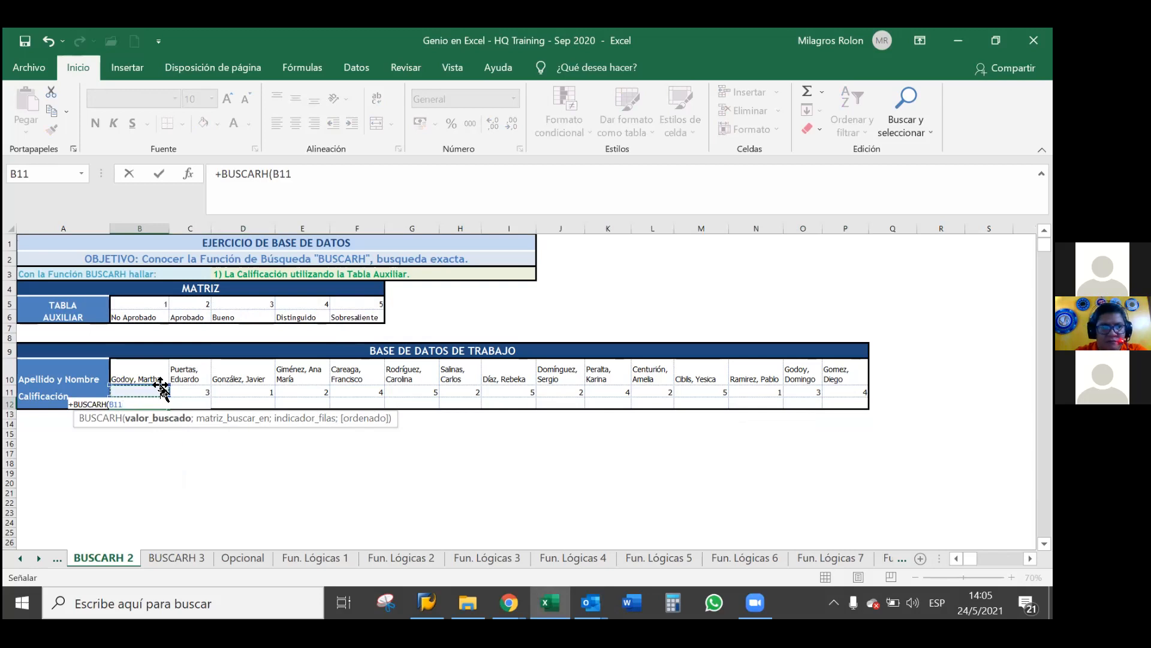
text(;)
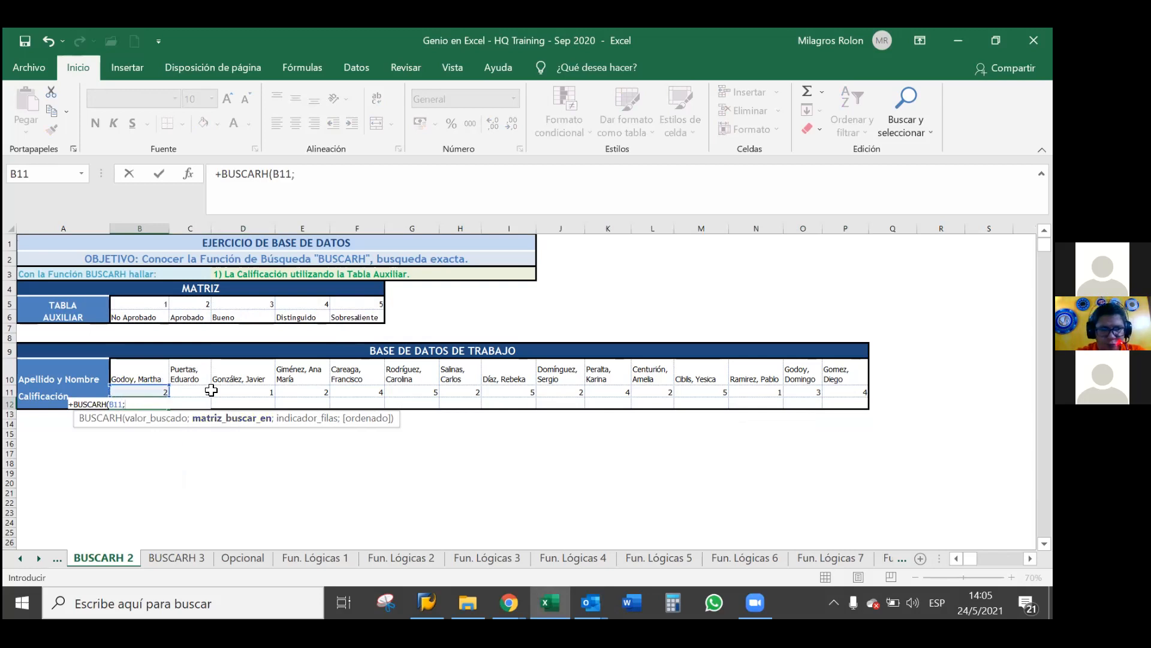
Step: Add the auxiliary table as the formula's lookup matrix with the absolute reference $B$5:$F$6
drag(135, 303, 372, 317)
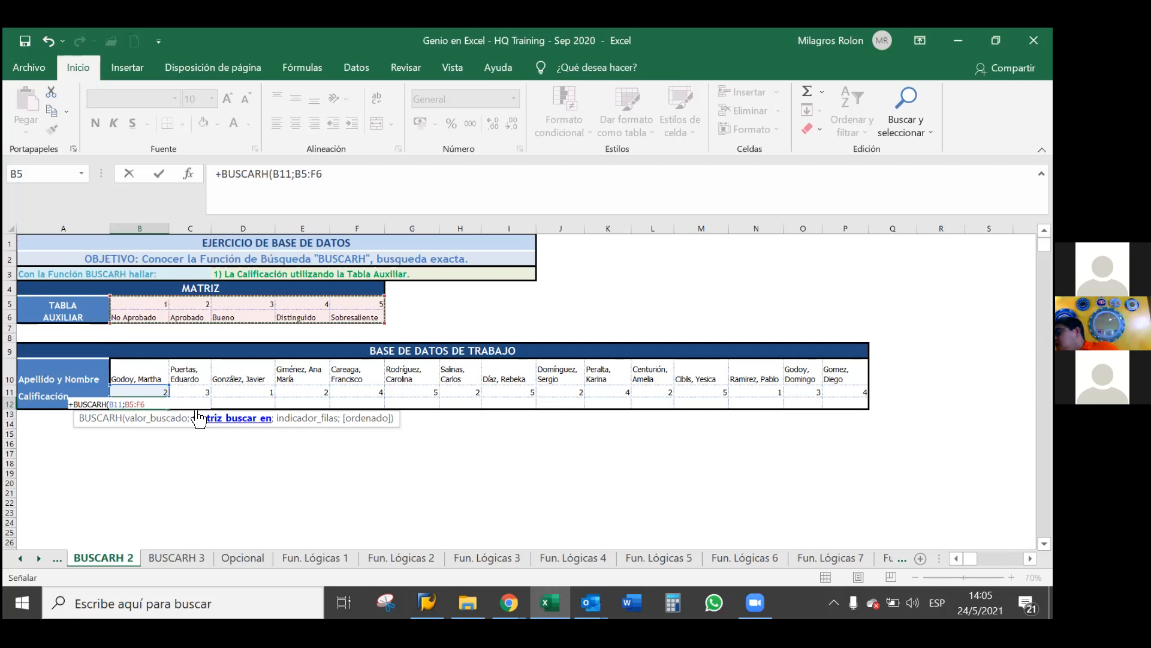
key(F4)
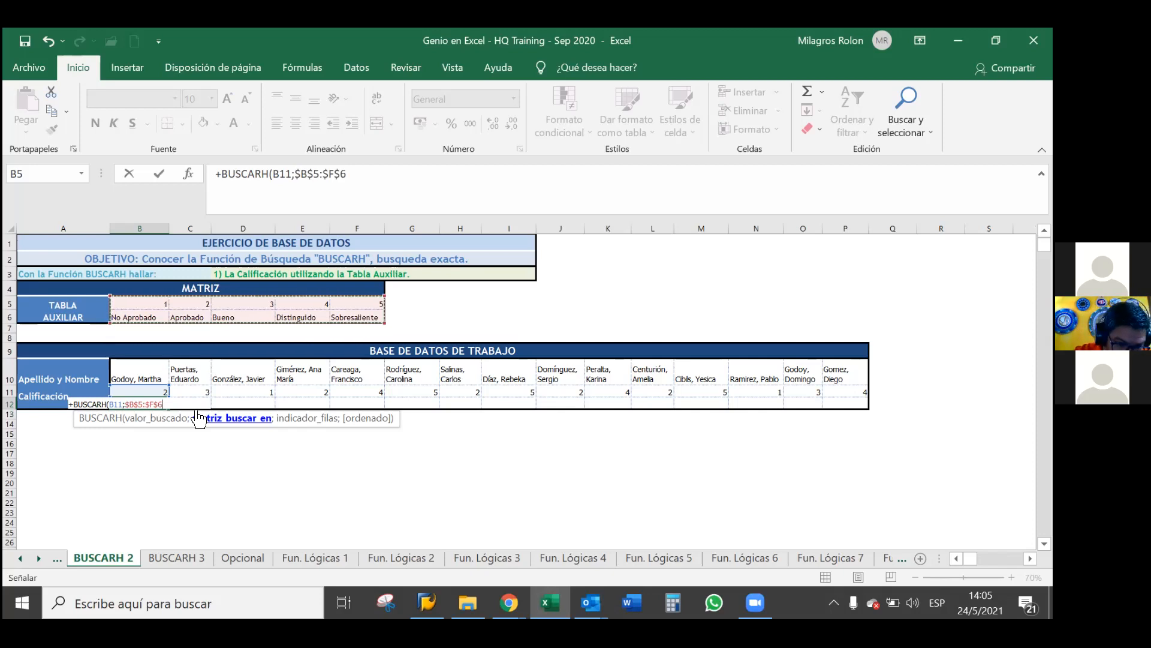
text(;)
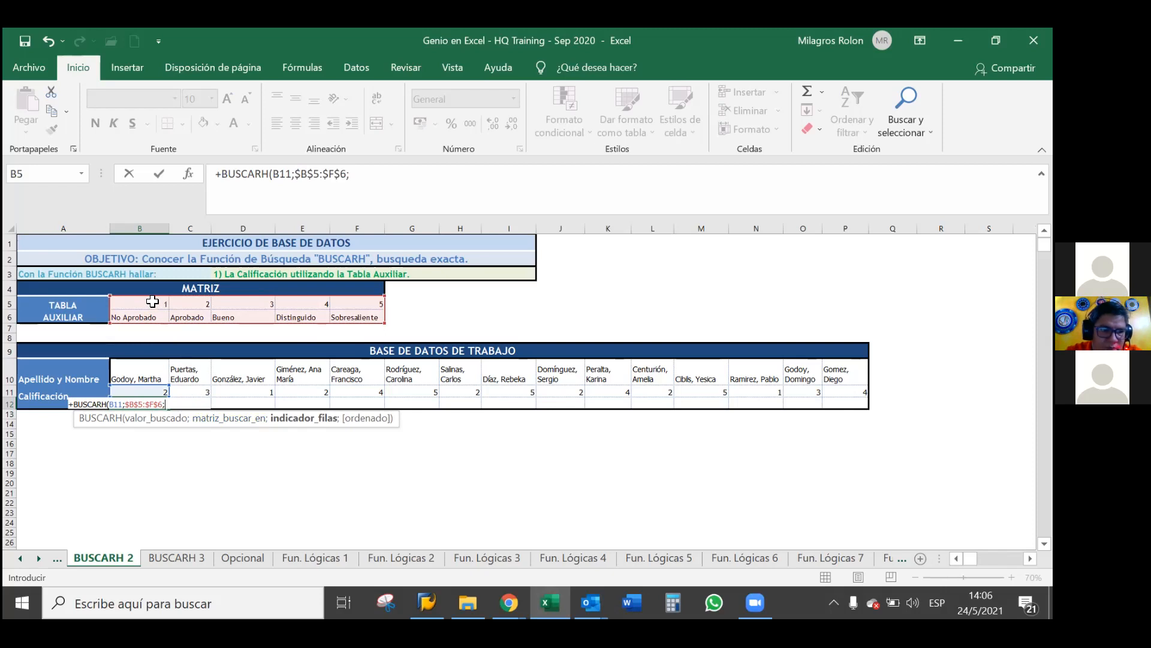
Step: Complete the BUSCARH formula in B12 with row index 2 and FALSO for an exact match
text(2)
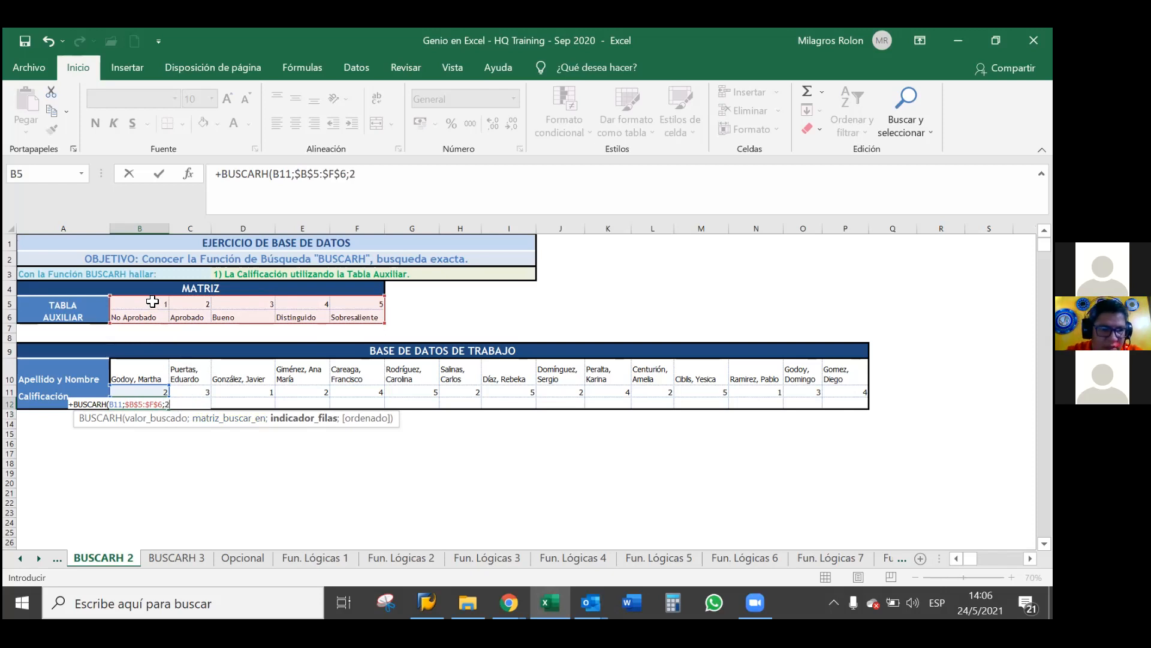
text(;)
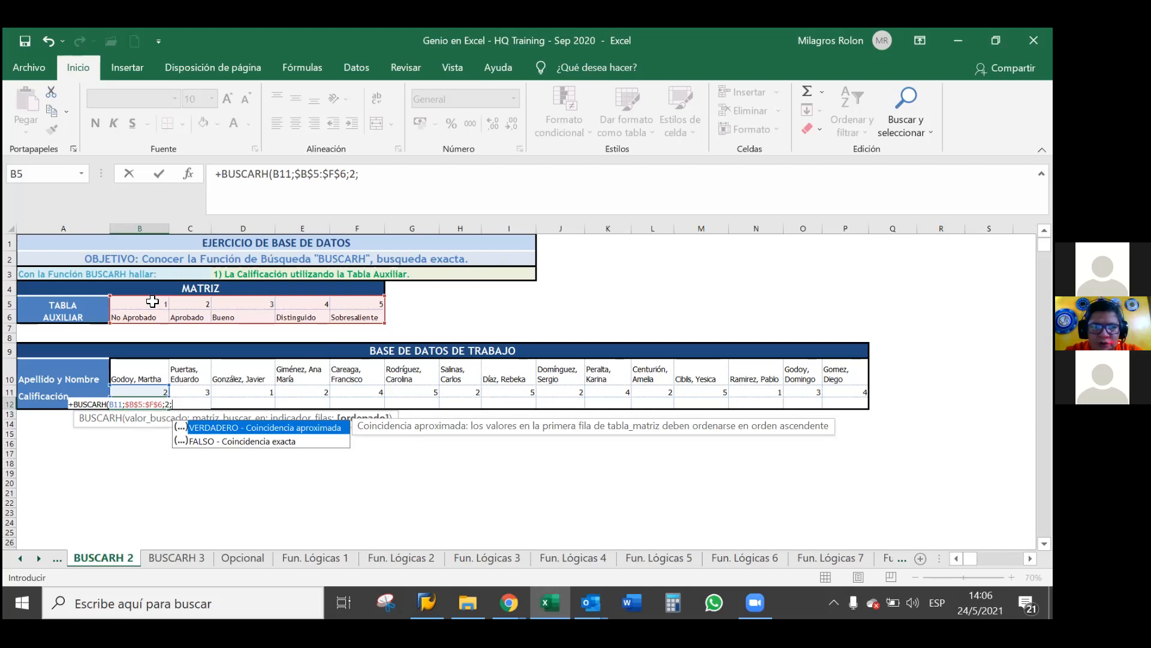
click(249, 444)
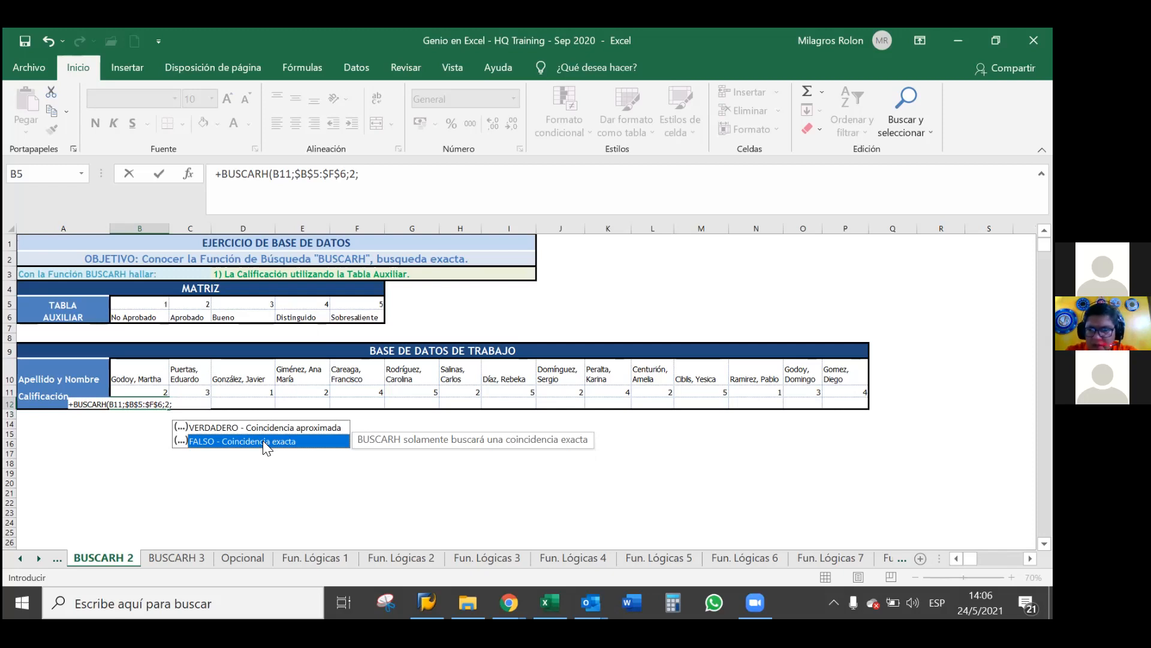
double_click(262, 441)
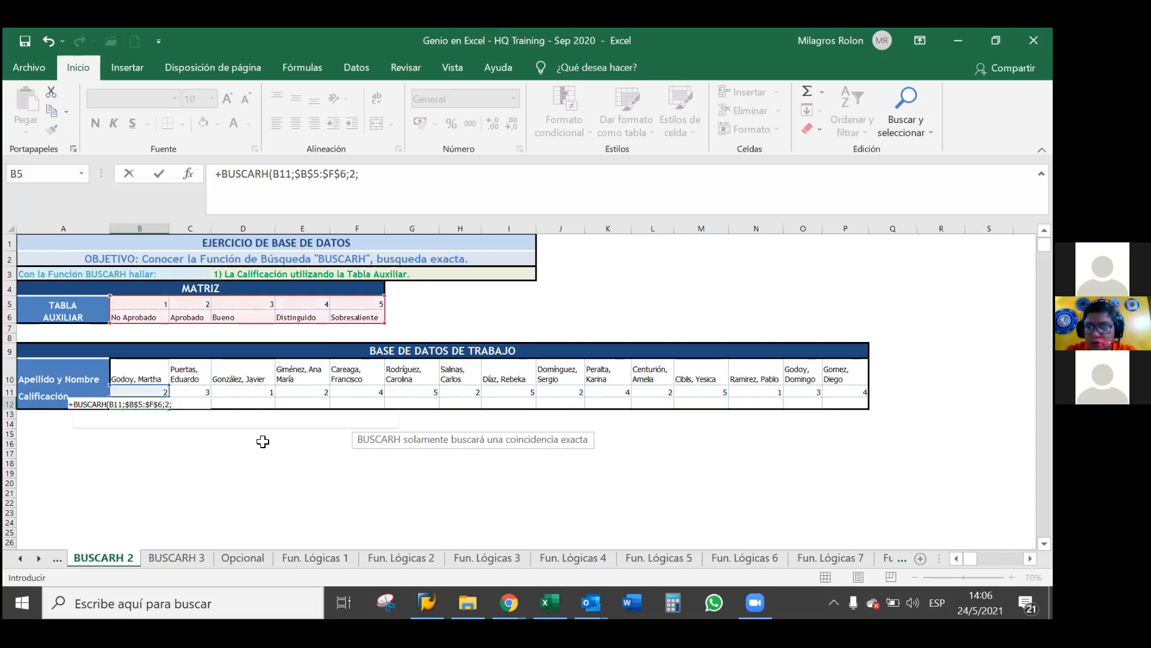
text())
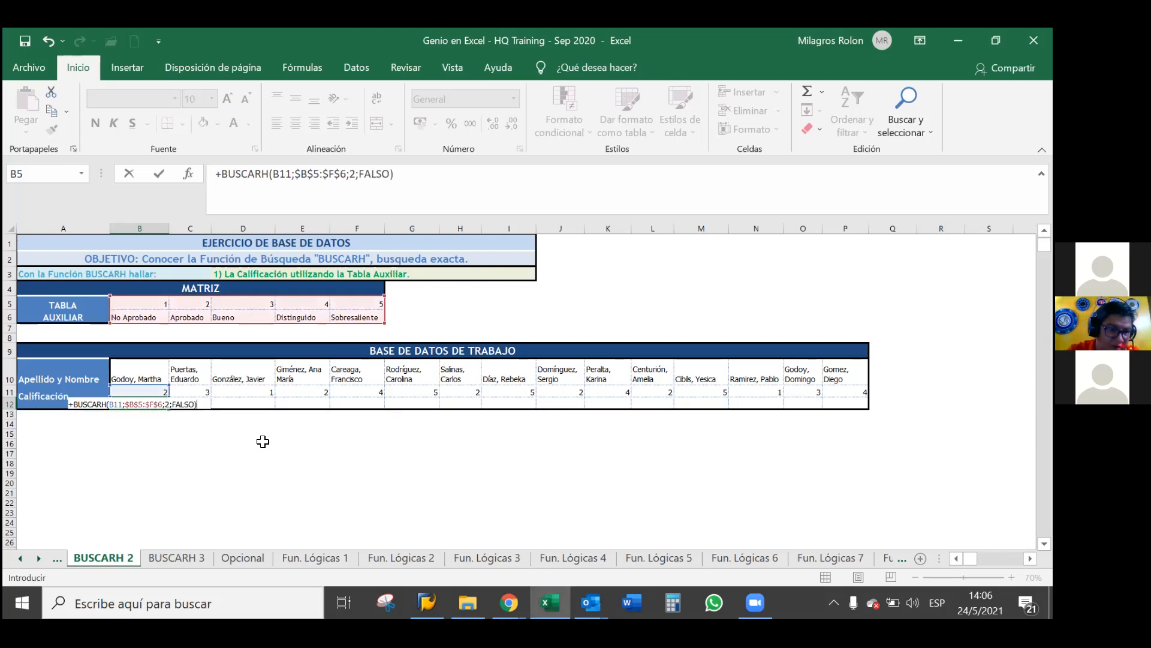
key(Return)
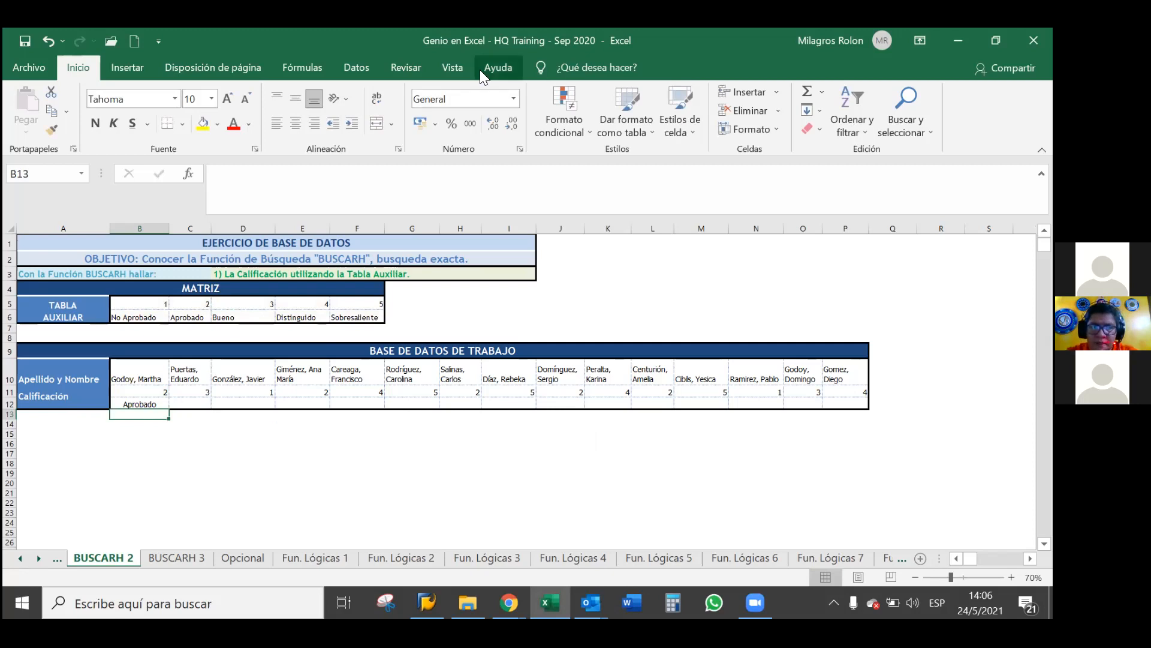
Step: Fill the BUSCARH formula from B12 across to P12 without copying the formatting
key(ctrl+a)
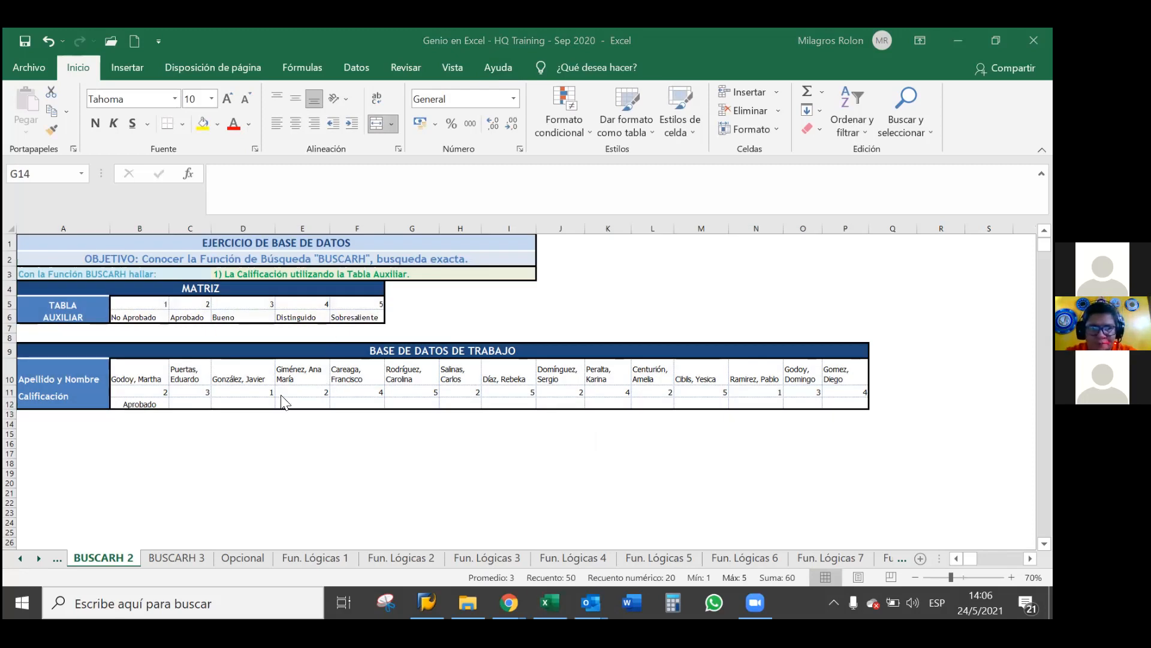
click(161, 405)
drag(170, 409, 858, 405)
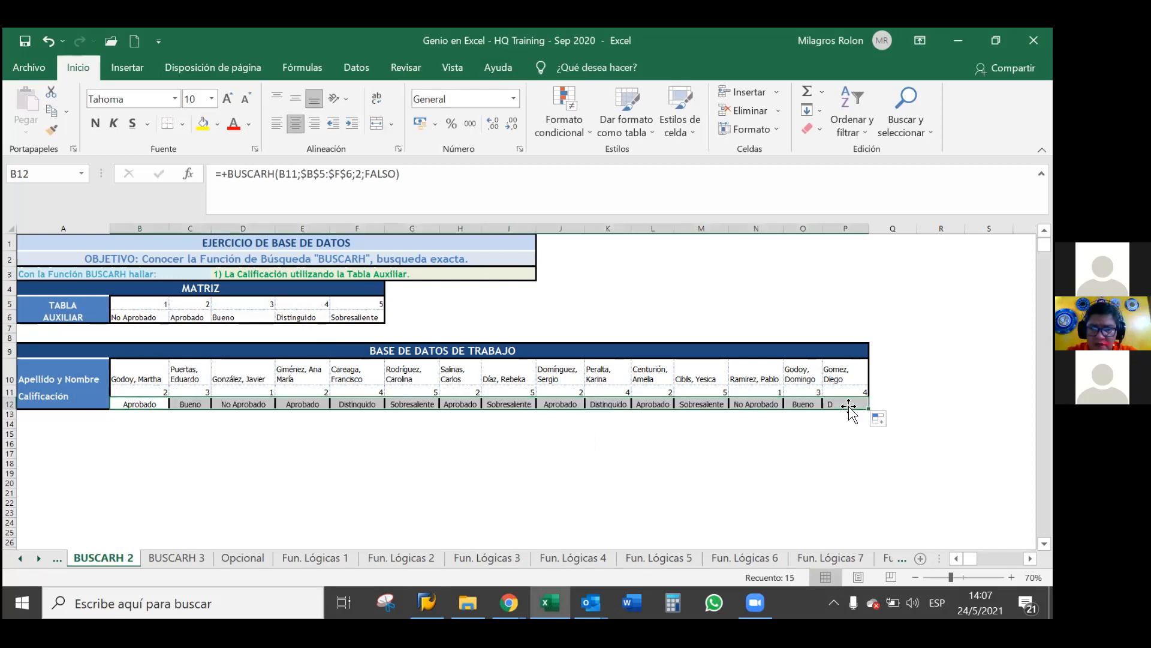
click(879, 420)
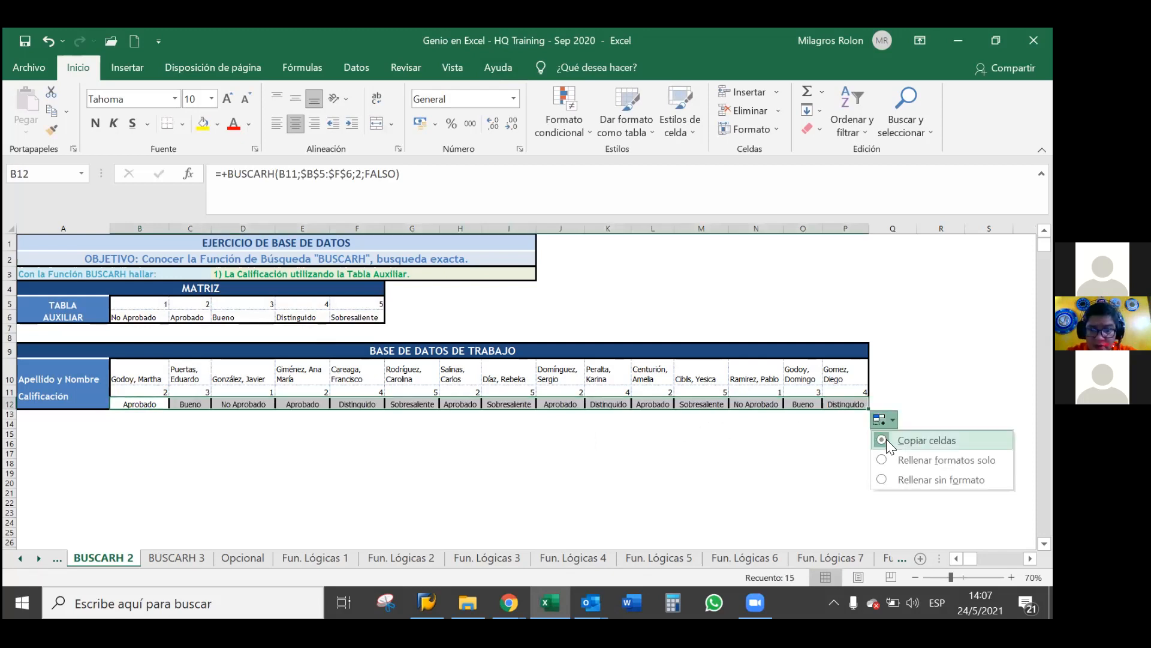
click(893, 480)
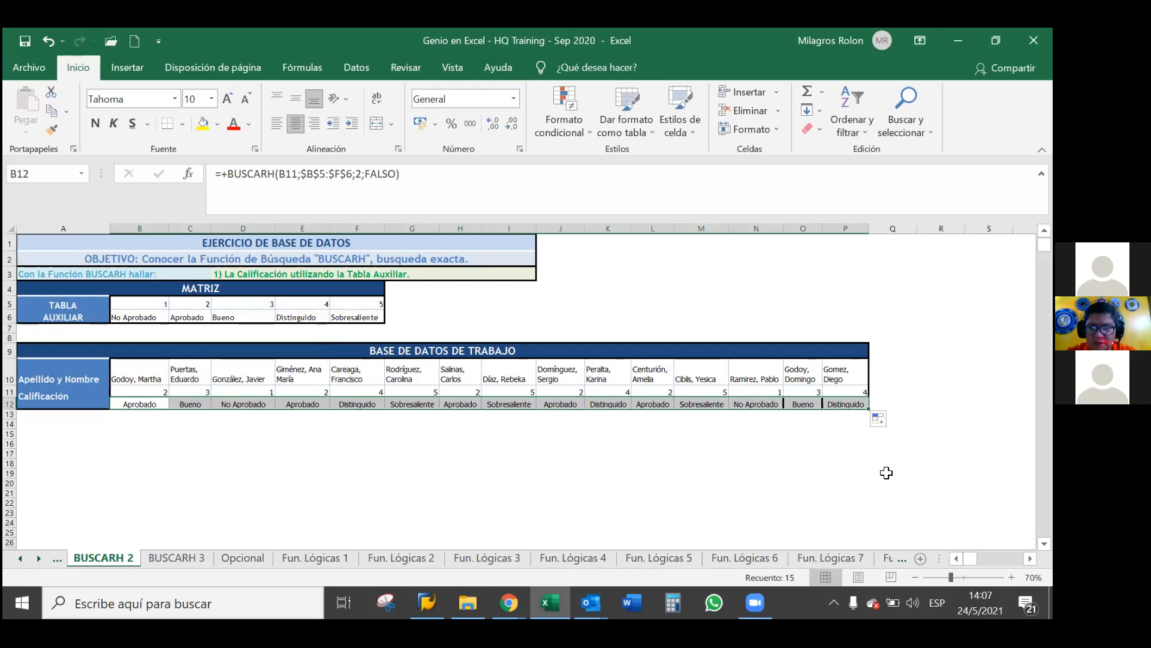
click(583, 432)
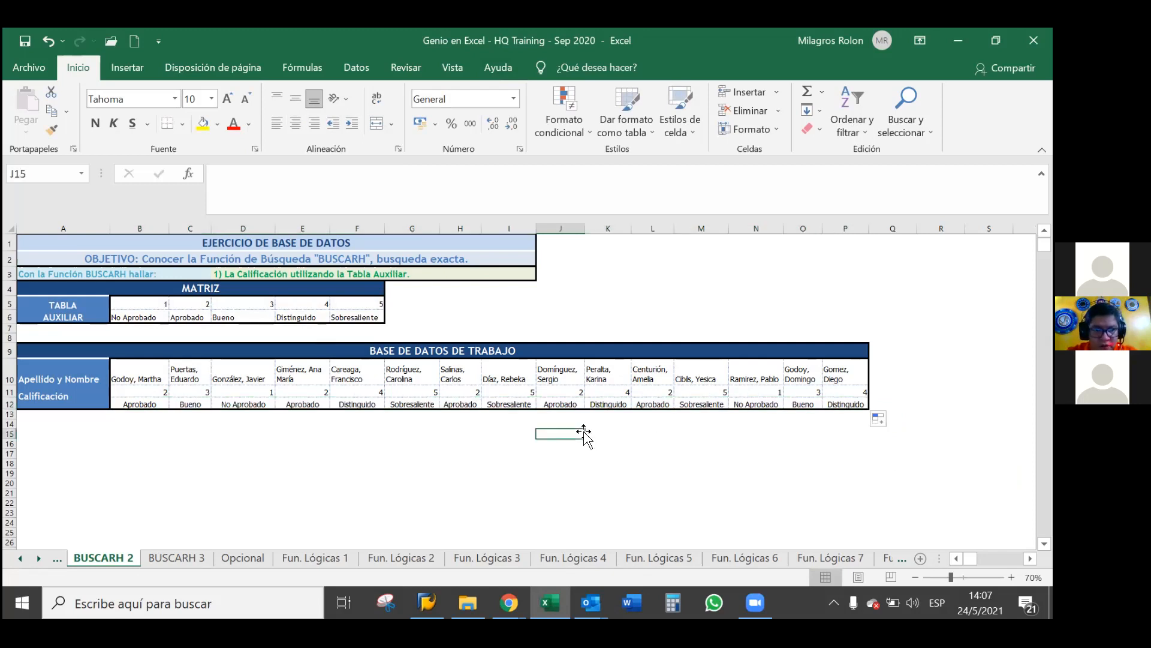
key(ctrl+s)
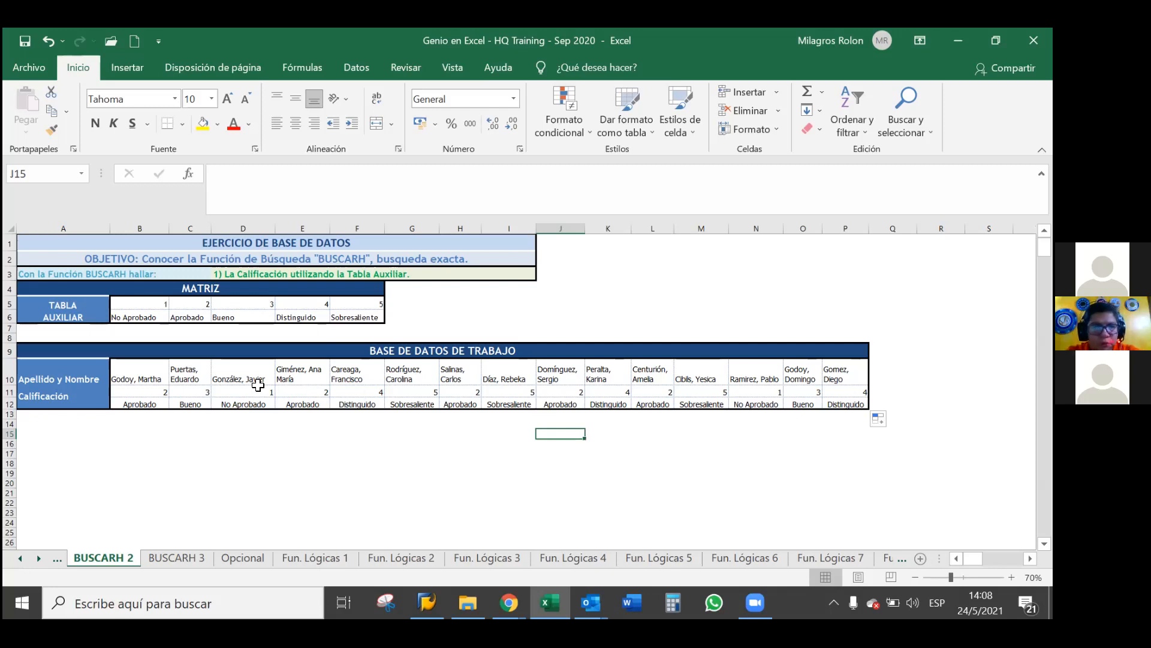
Step: Select the student data in B10:P12 and open a custom sort for it
click(148, 390)
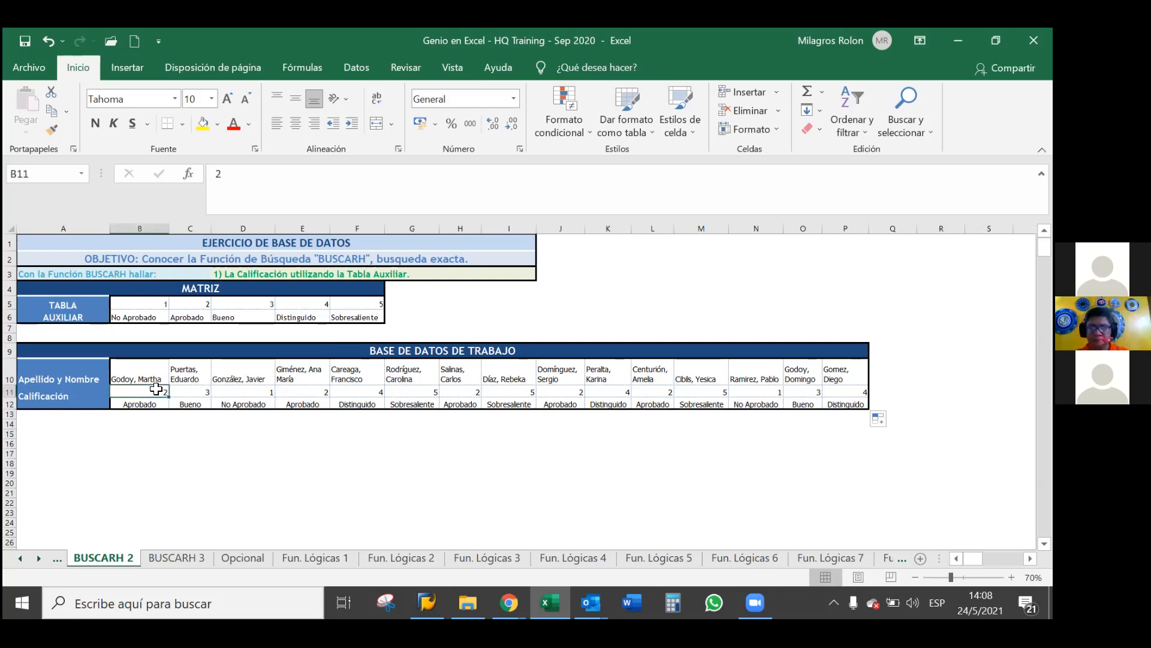
key(ctrl+v)
click(147, 373)
drag(148, 364, 826, 400)
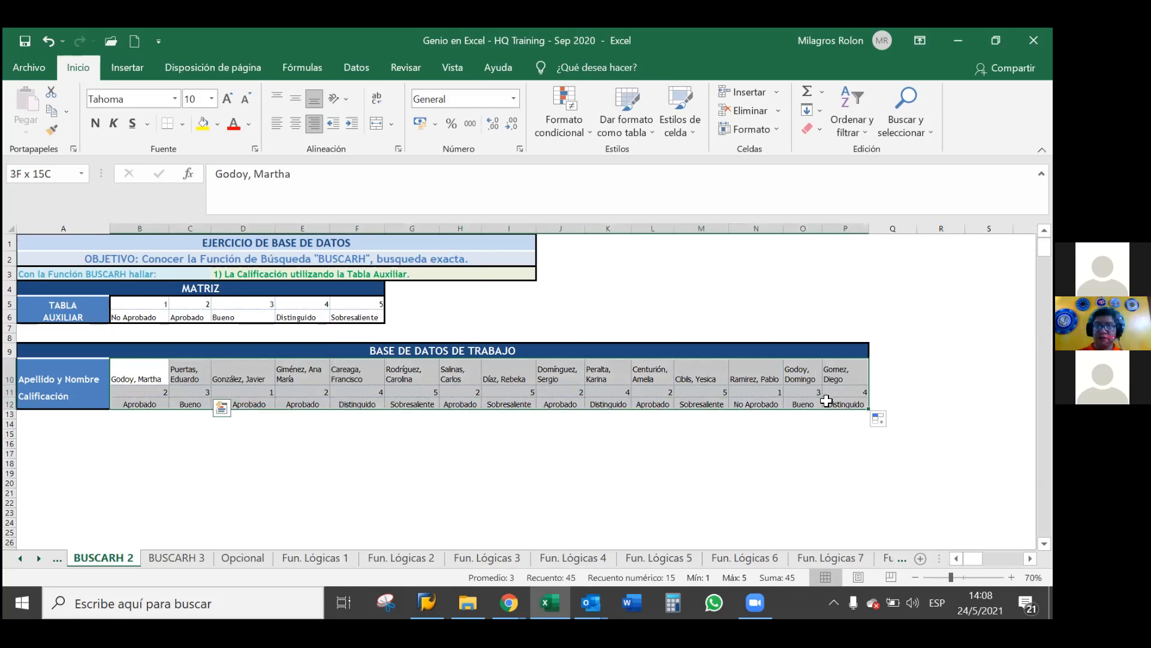
key(ctrl+v)
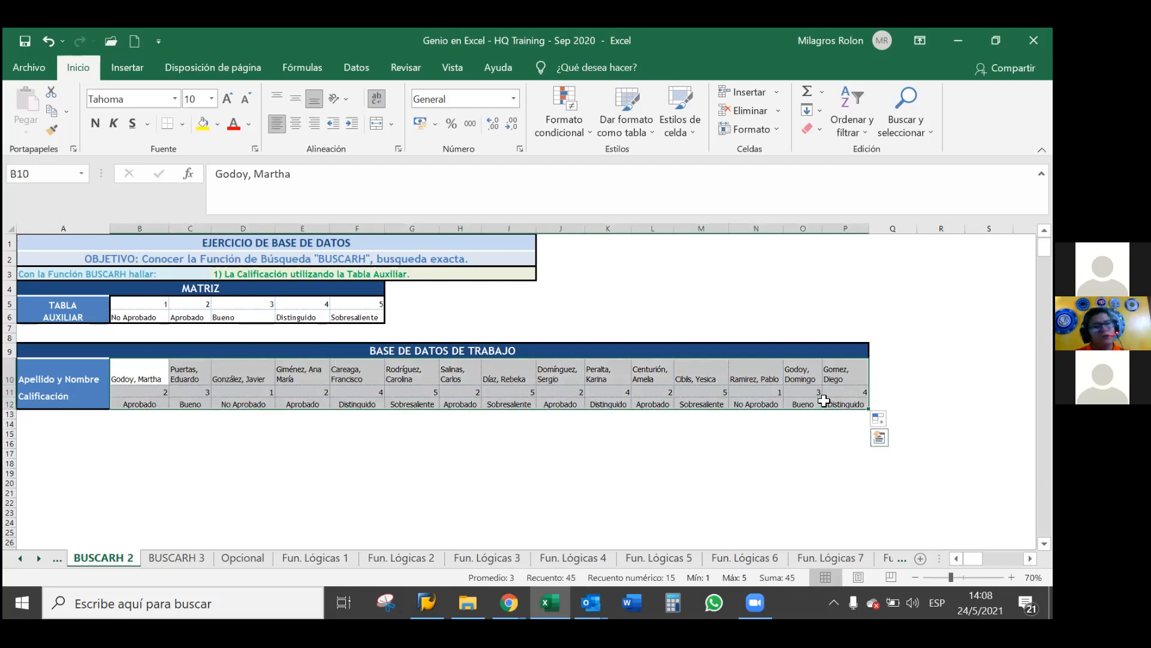
right_click(686, 402)
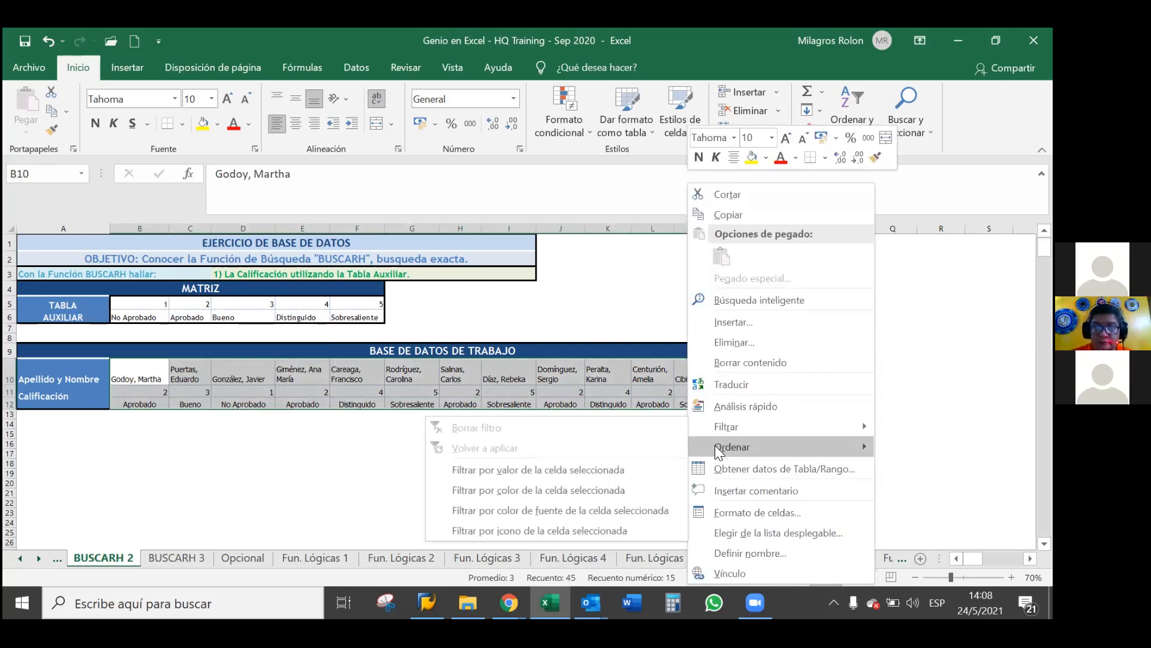
mouse_move(715, 446)
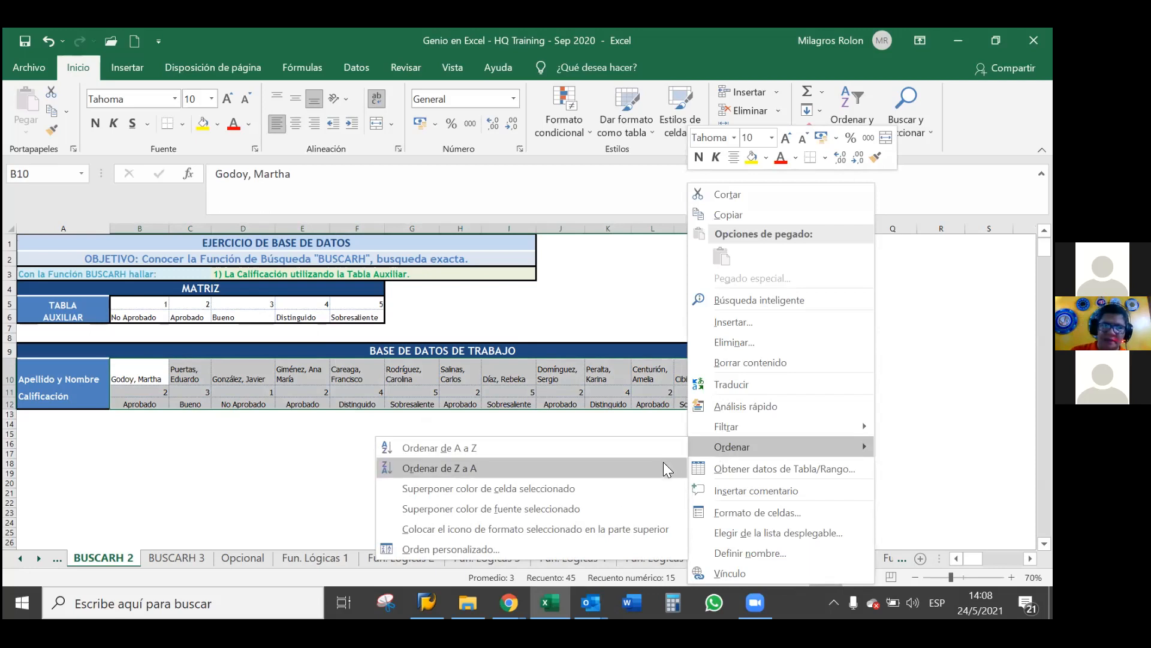
click(655, 547)
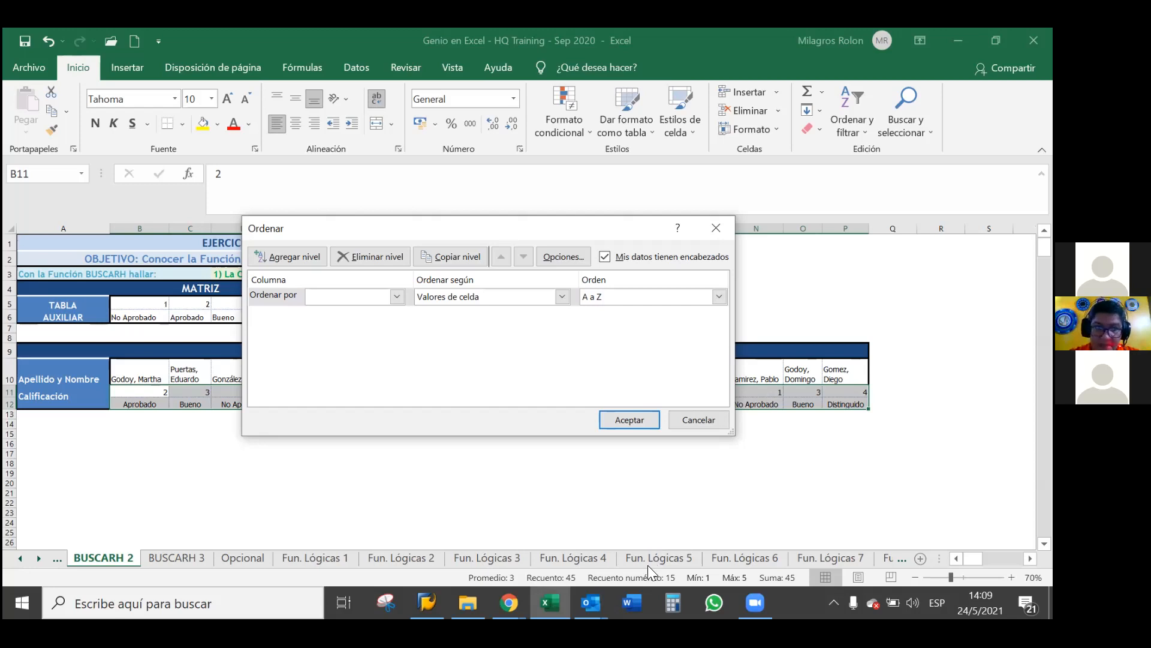
Step: Examine the column choices offered as the sort key for the student data
click(397, 294)
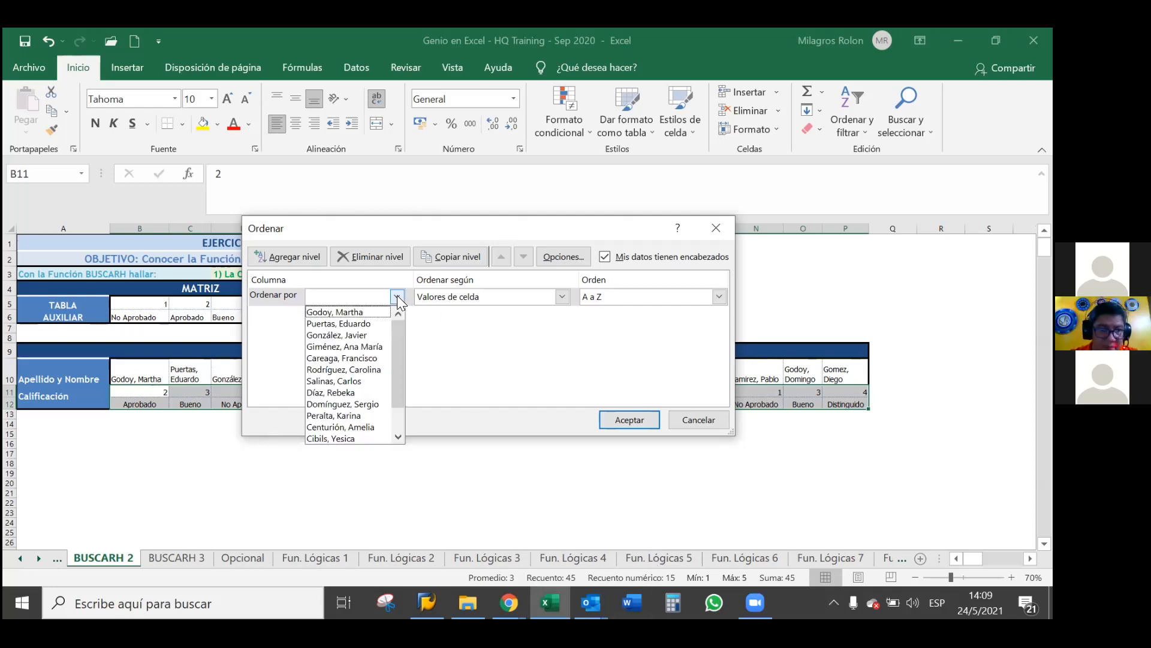
scroll(393, 337, down, 1)
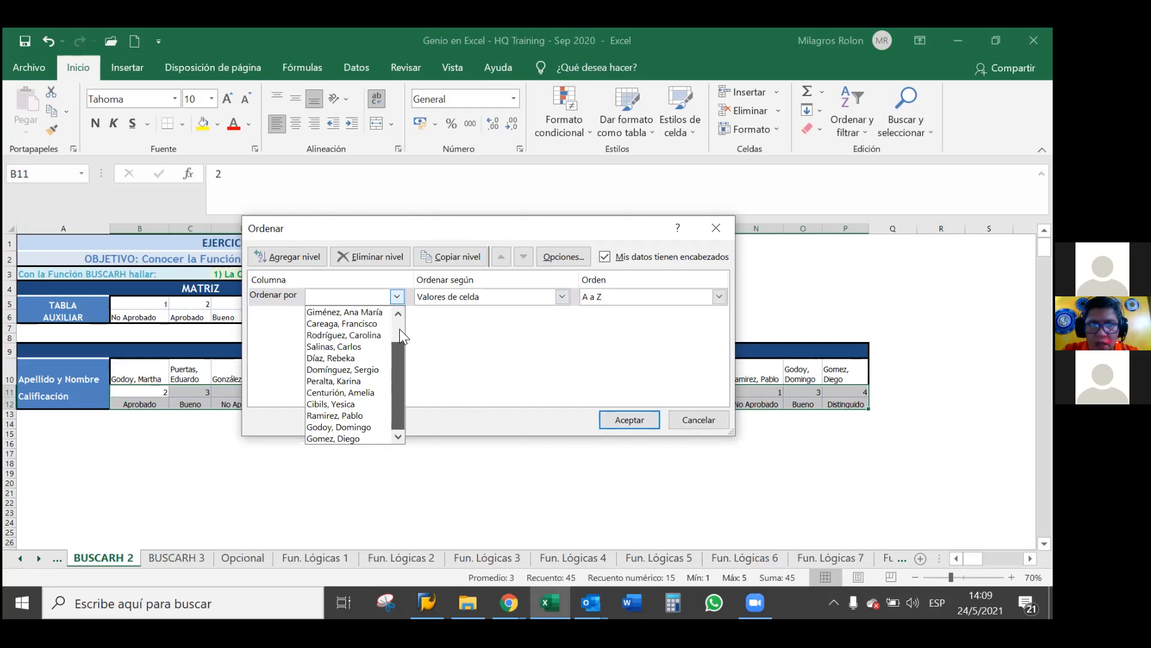
scroll(399, 329, up, 1)
click(270, 287)
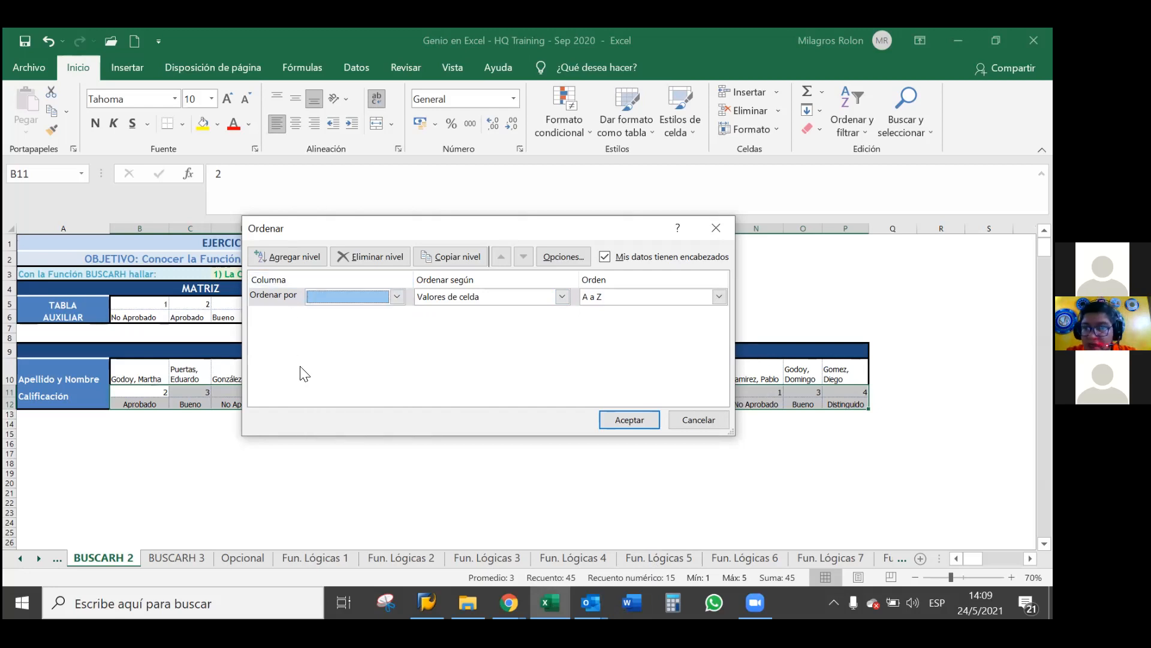
click(398, 297)
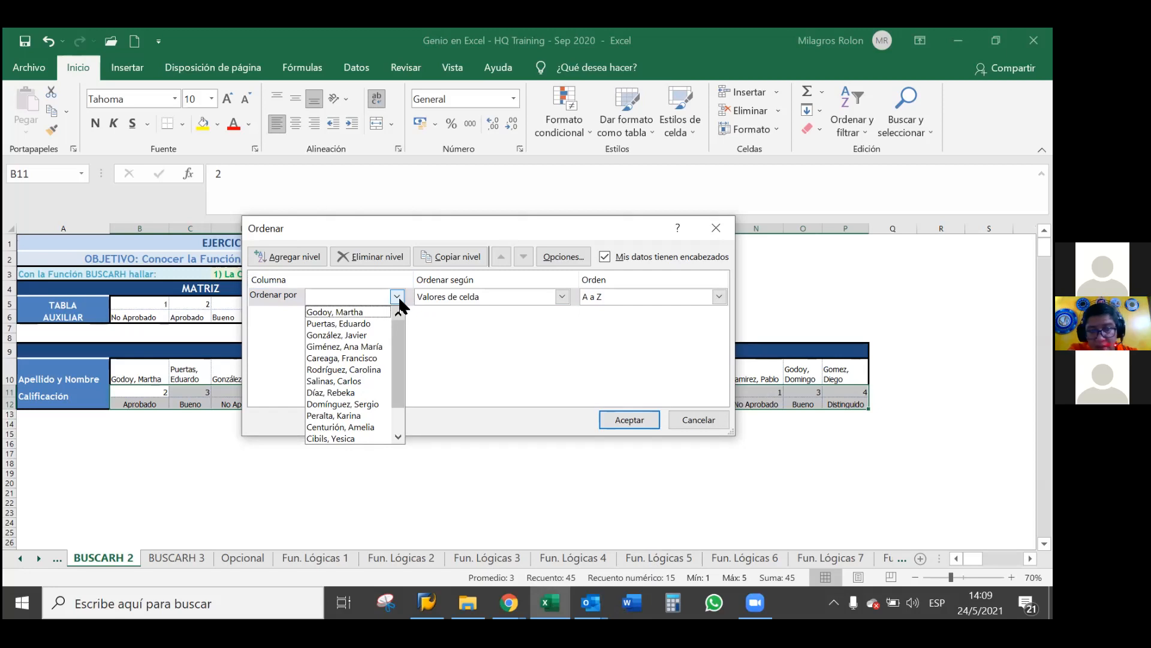
click(440, 337)
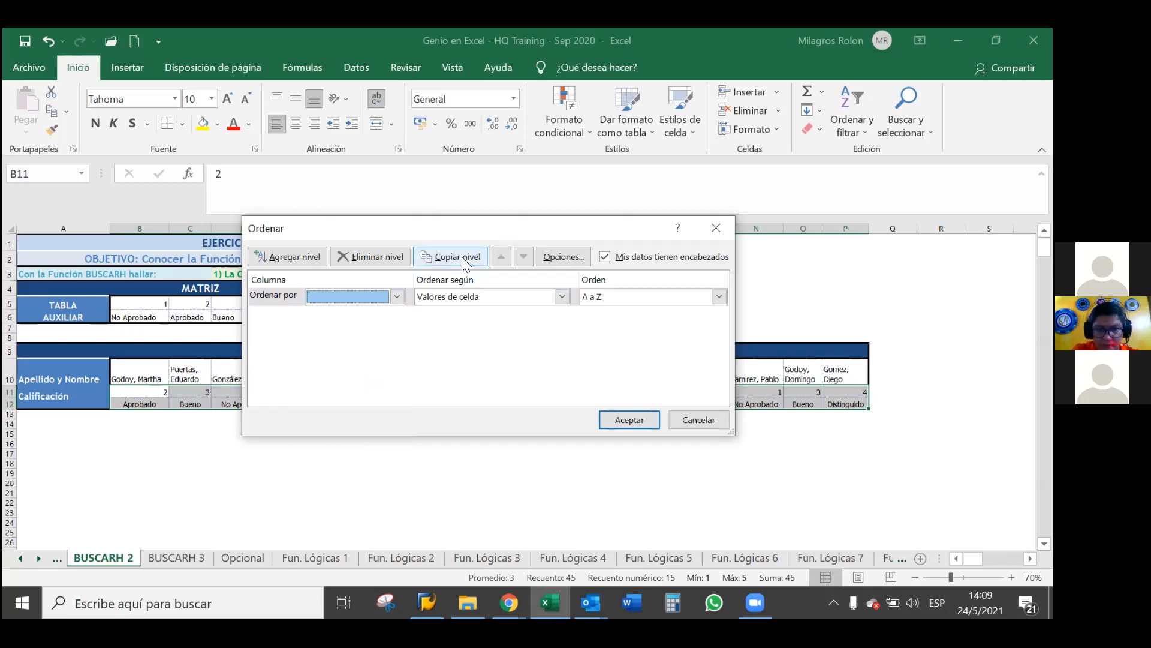
Step: Set the sort orientation to left to right (Ordenar de izquierda a derecha)
click(560, 254)
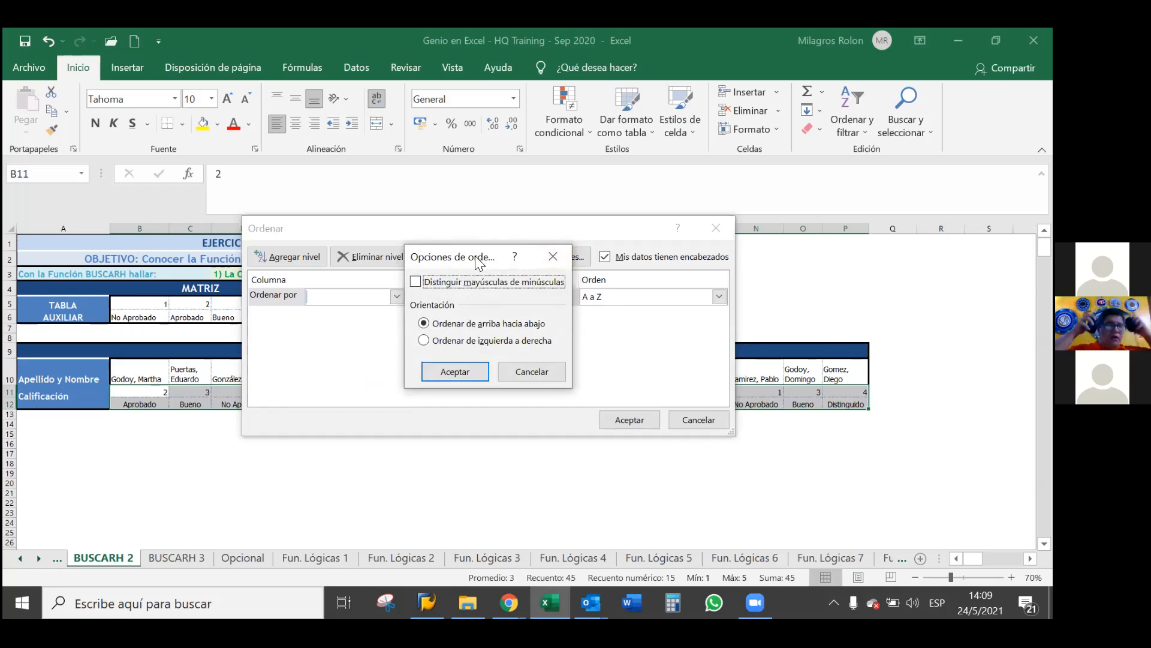
drag(478, 262, 469, 290)
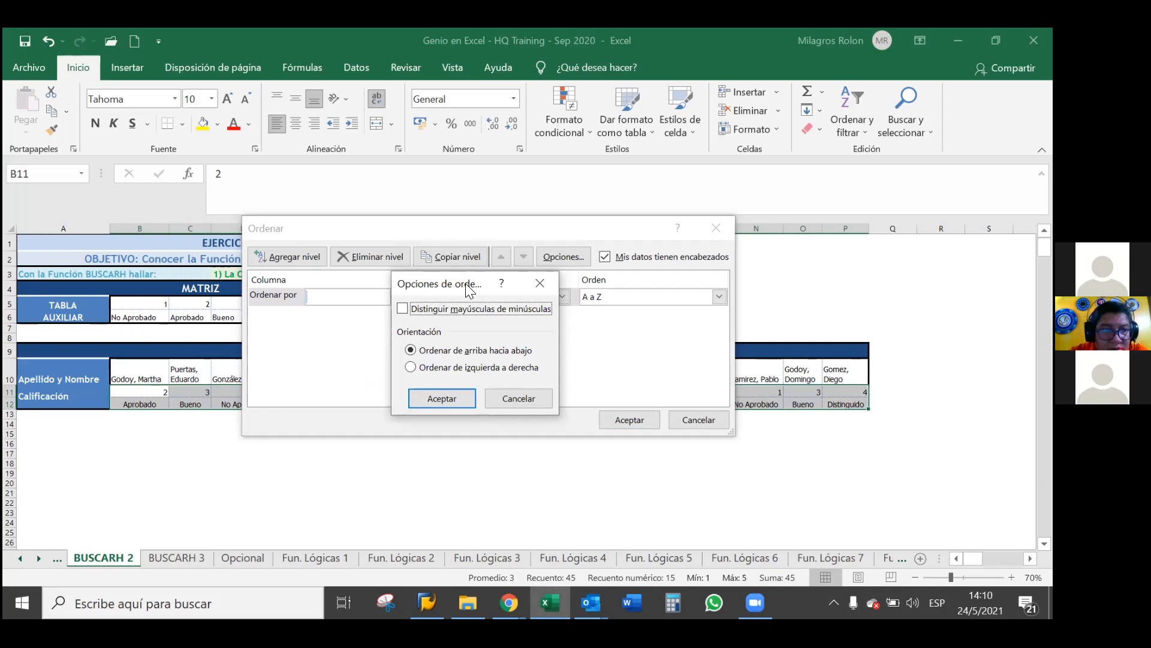
click(417, 368)
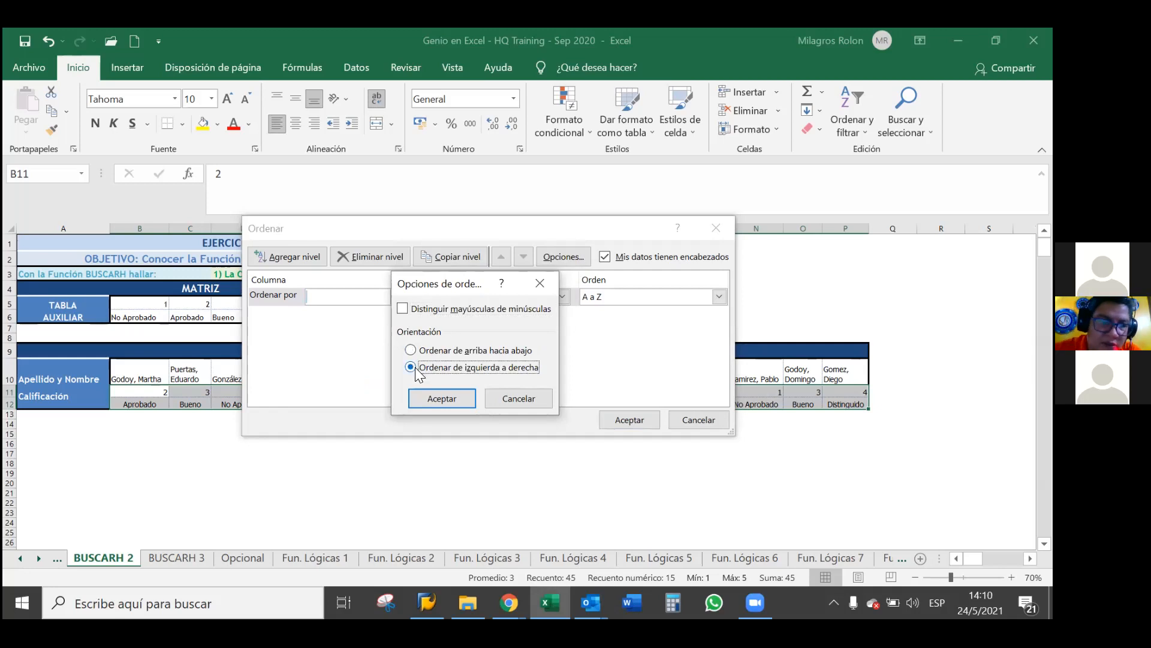
click(428, 392)
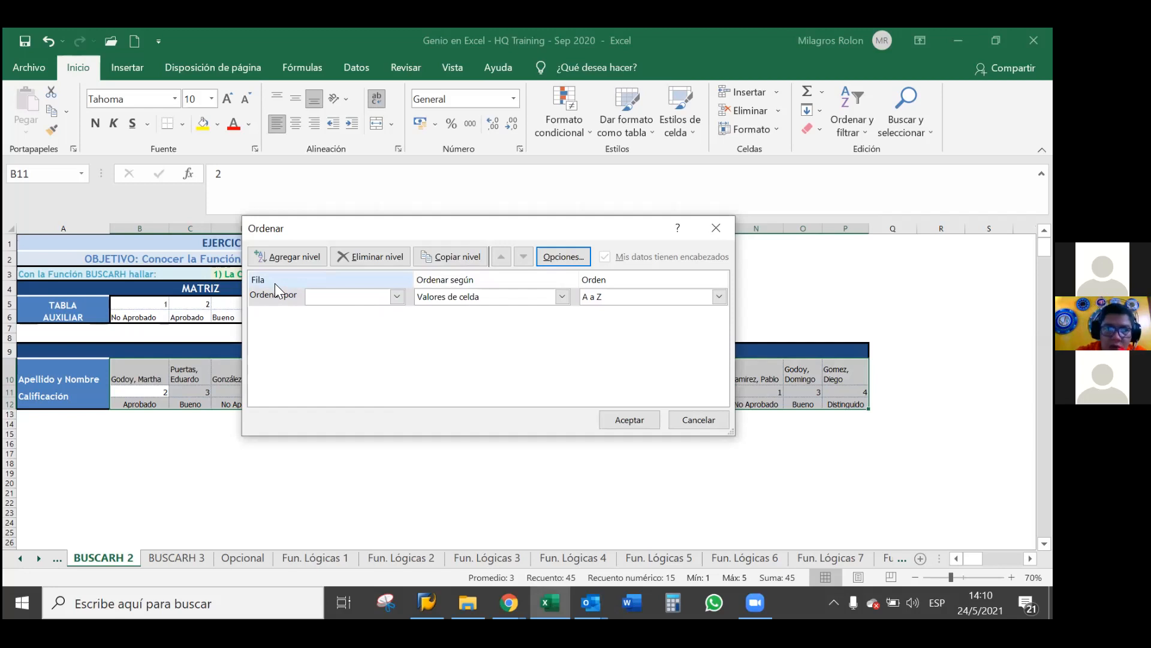
Step: Sort the student data by the cell values of Fila 11, from smallest to largest
click(398, 297)
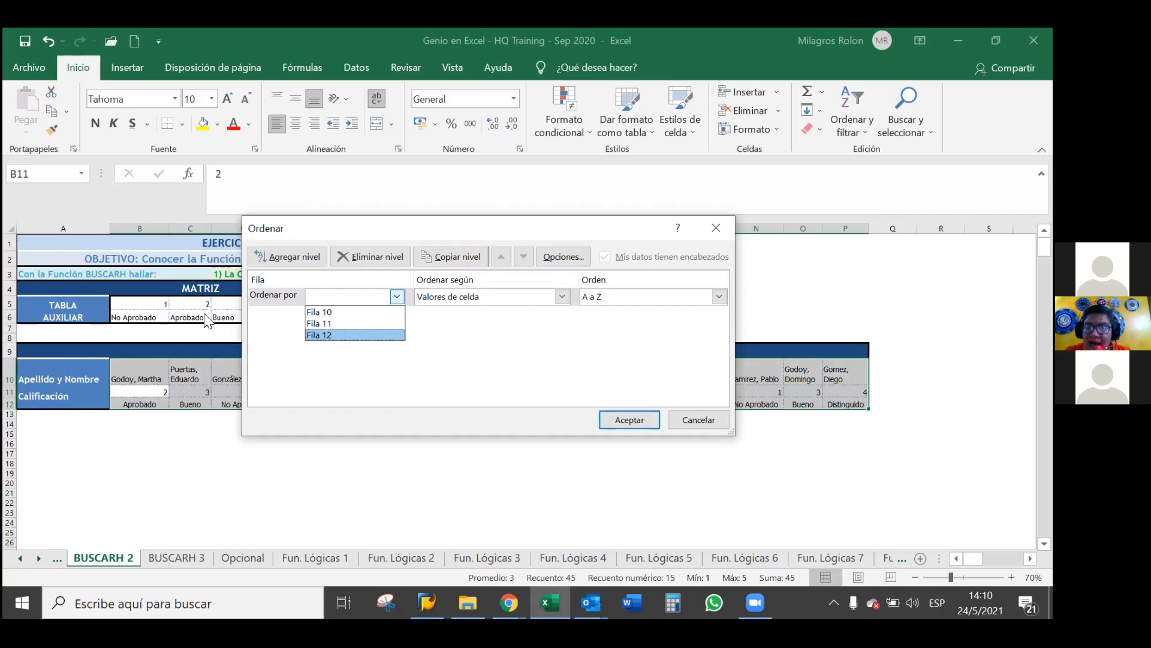
click(347, 323)
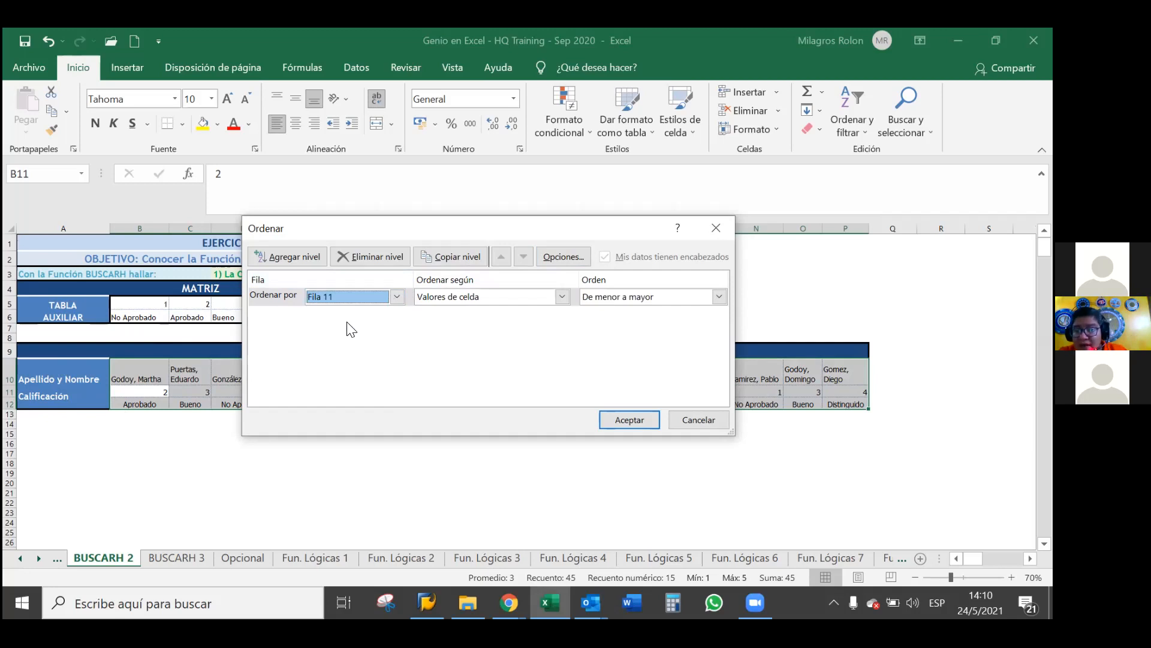
click(397, 297)
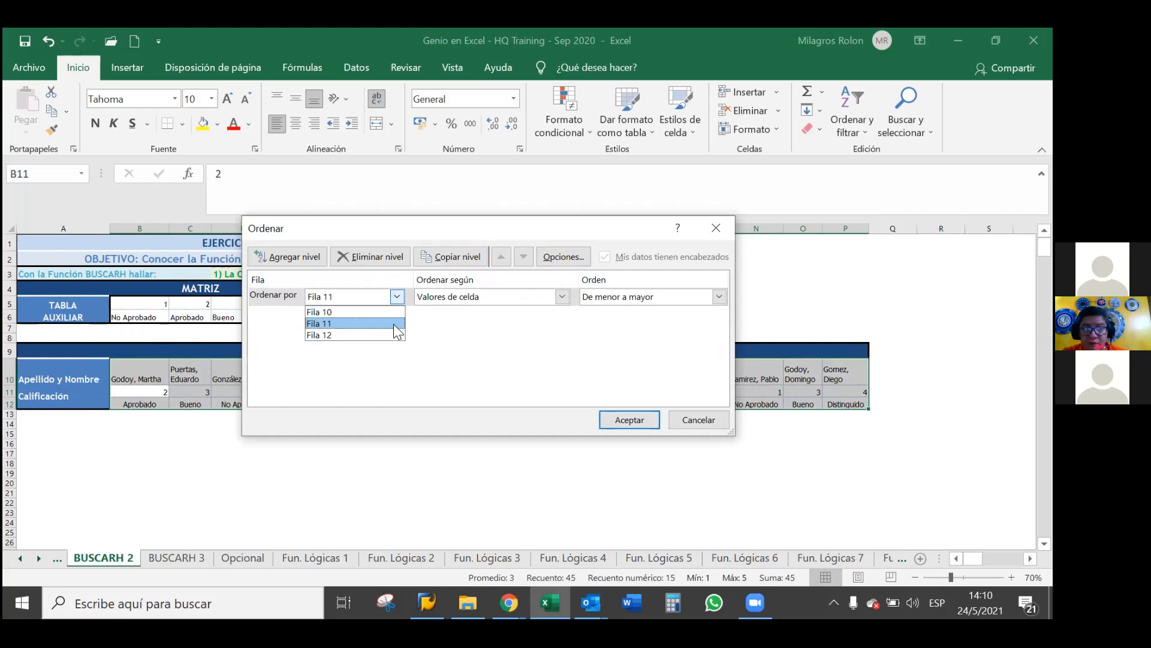
click(394, 324)
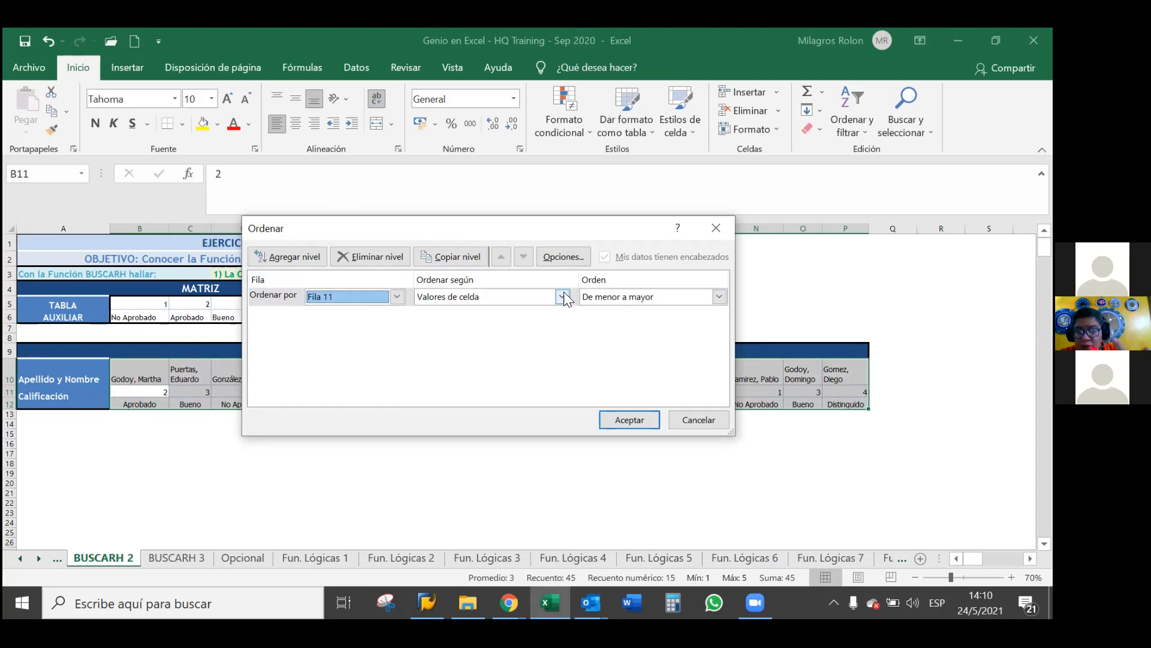
click(626, 420)
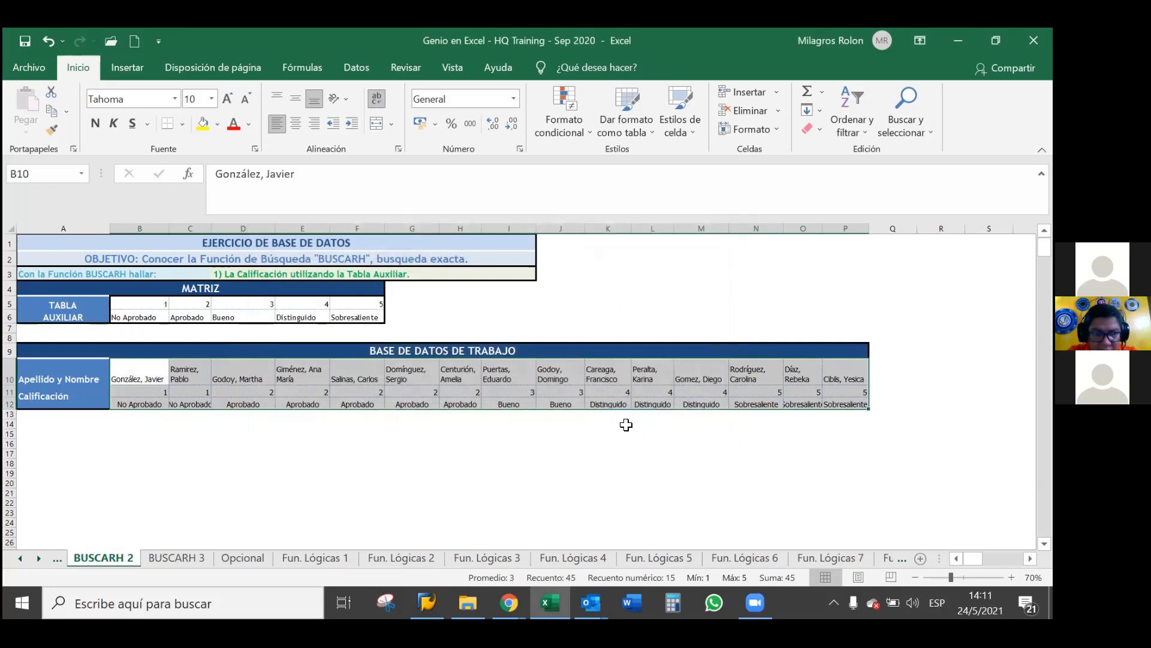
click(283, 431)
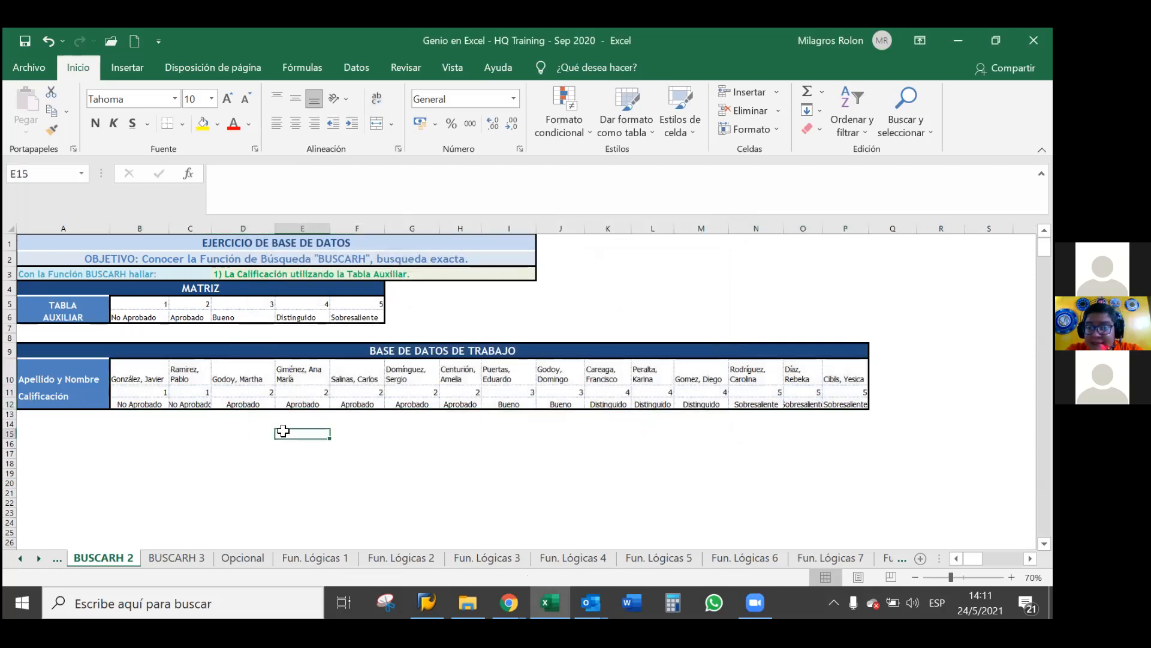
Step: Select the rating numbers in B11:P11 of the work database to review their order
click(154, 392)
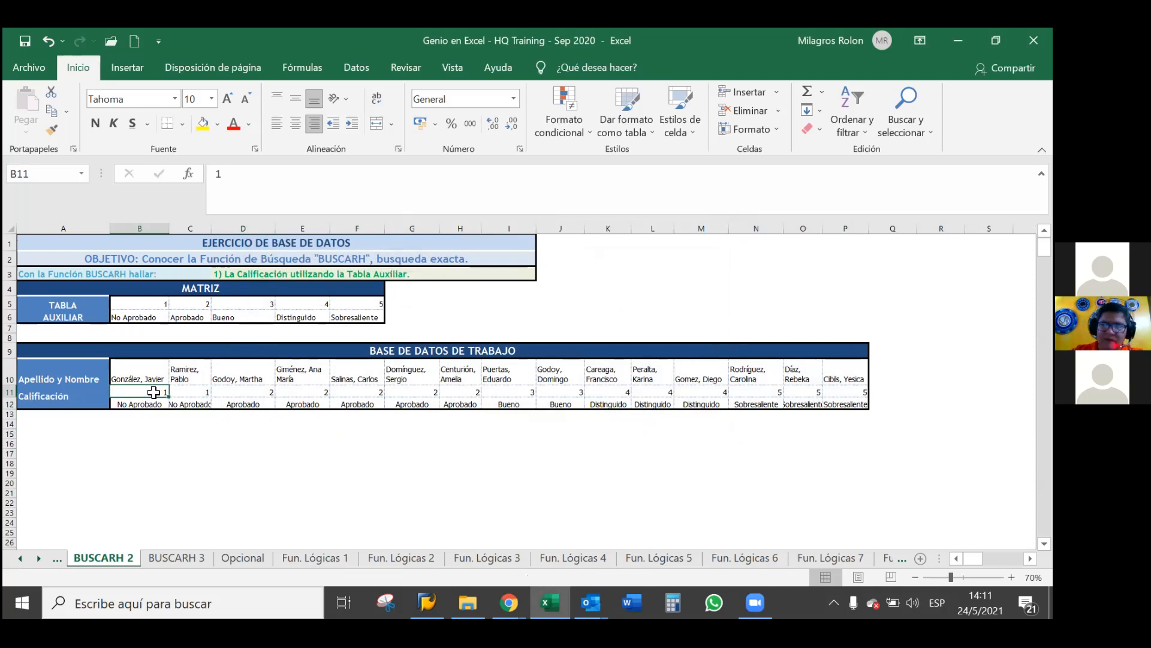
key(ctrl+shift+Right)
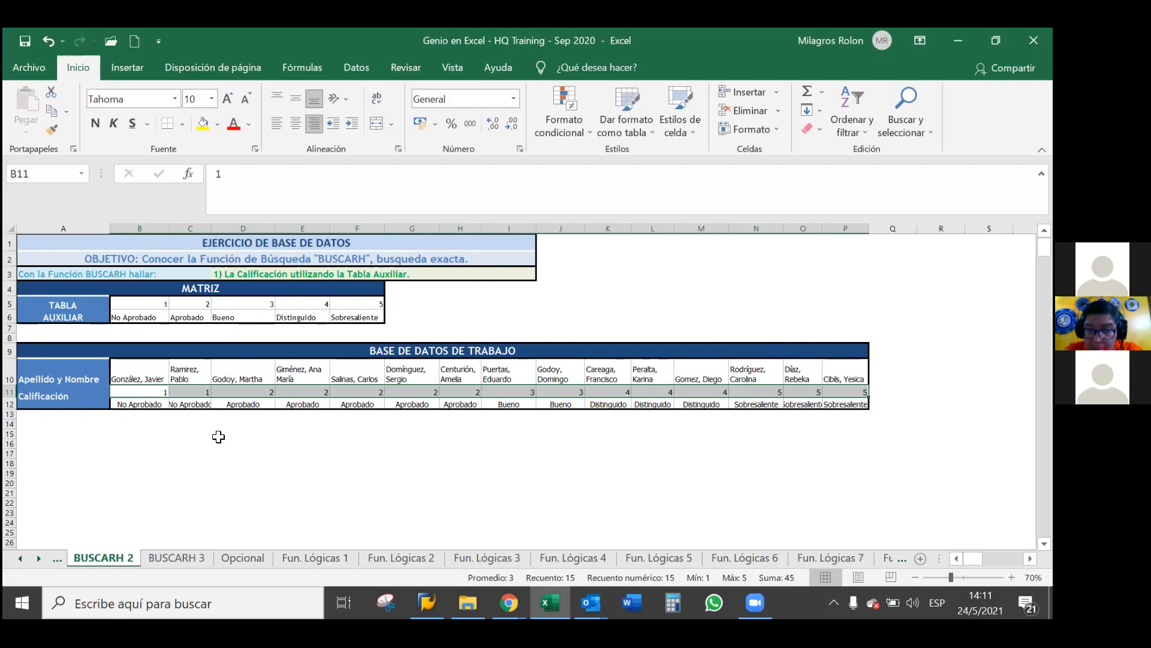
Step: Copy the student names, rating numbers and ratings in B10:P12 of the work database
click(240, 434)
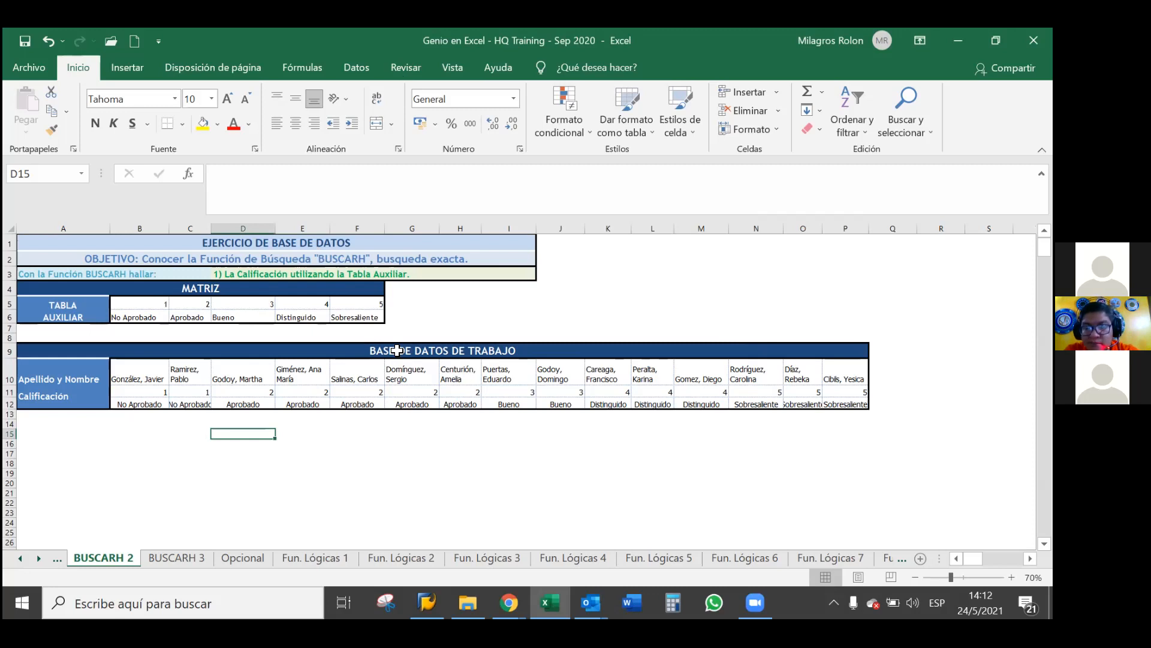
drag(143, 373, 846, 404)
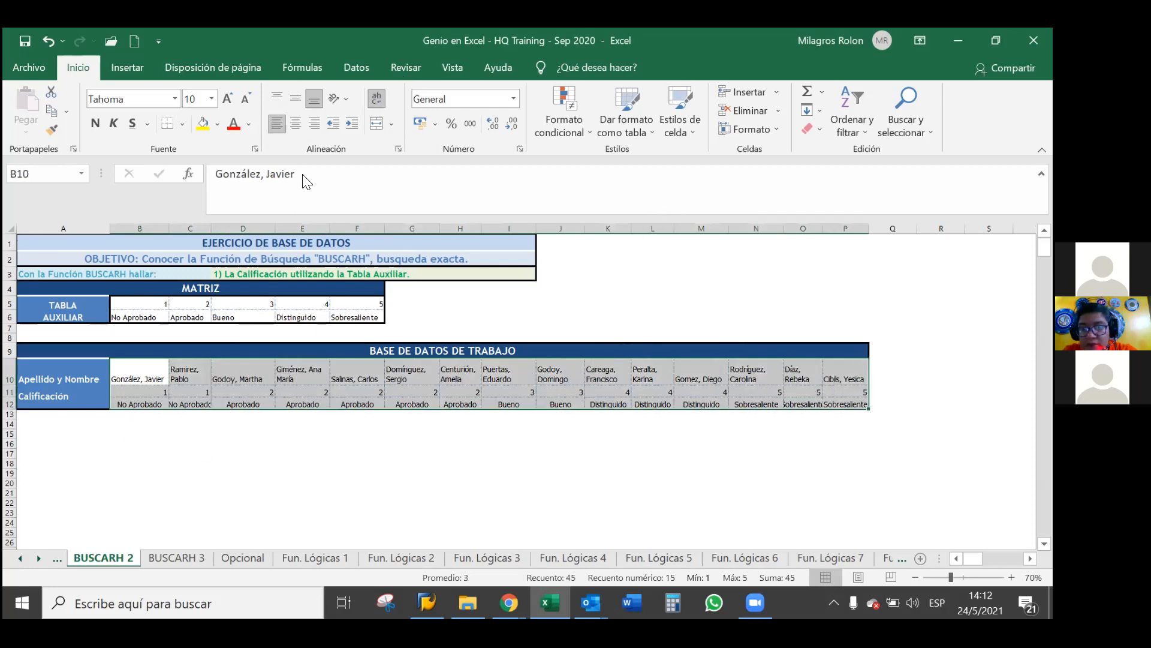
right_click(571, 444)
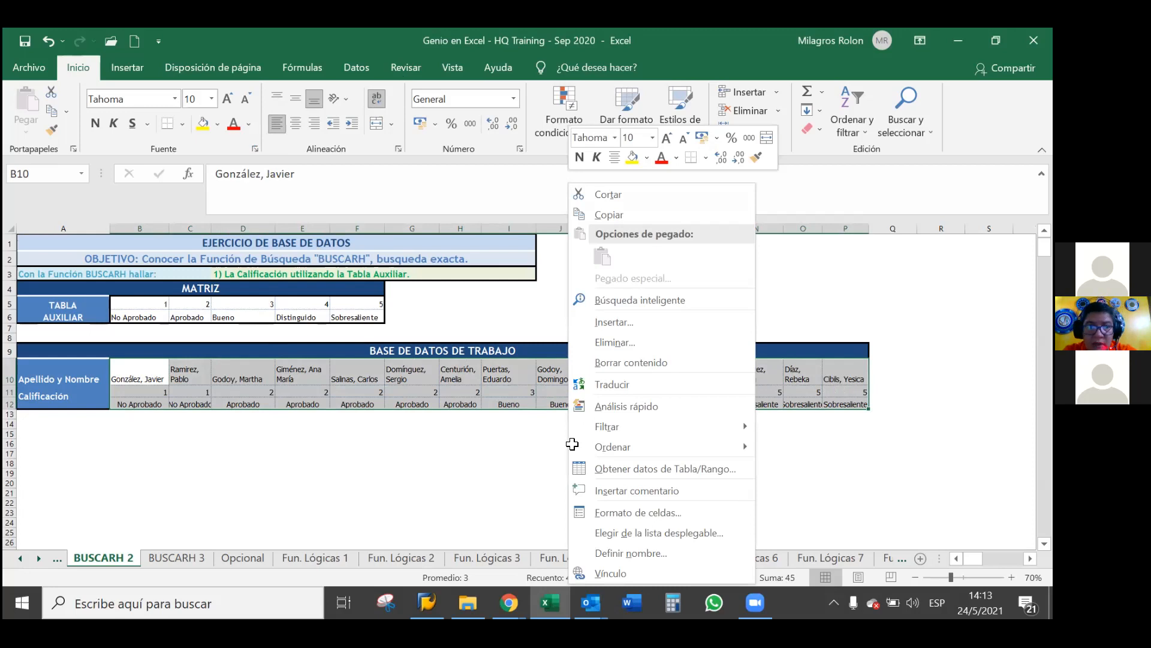
key(Down)
key(Down)
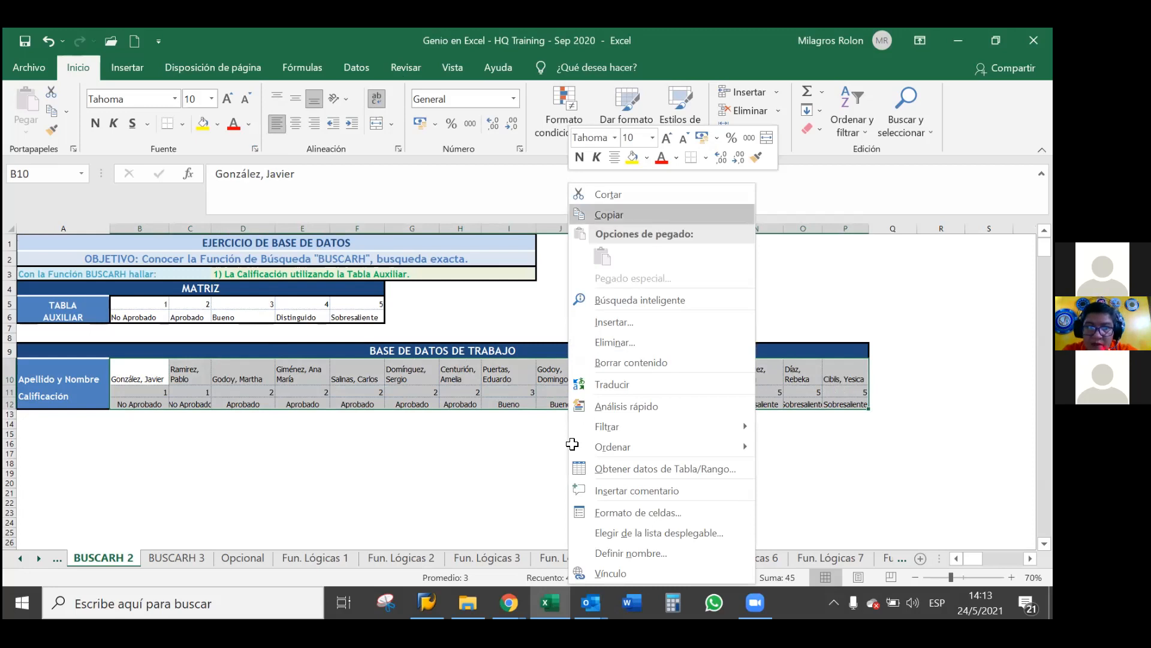
key(Return)
Step: Paste the copied student data transposed (Transponer) into a vertical list starting at cell B16
key(Down)
key(Down)
key(Down)
key(Down)
key(Down)
key(Down)
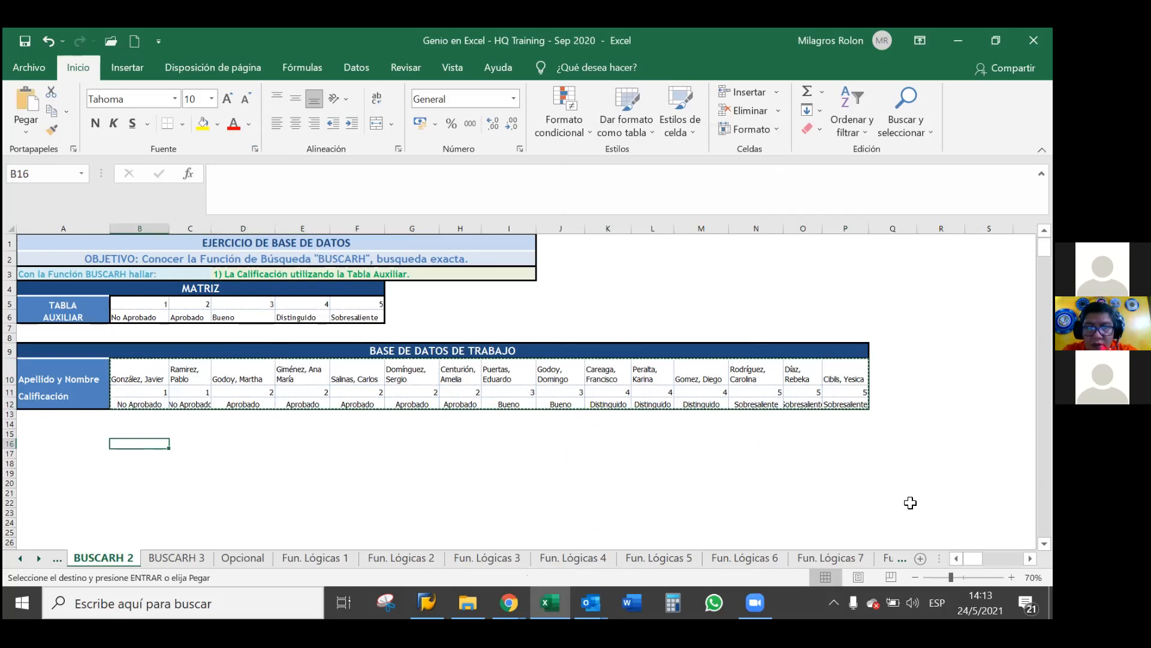
key(shift+F10)
key(Up)
key(Up)
key(Up)
key(Up)
key(Up)
key(Up)
key(Up)
key(Up)
key(Up)
key(Up)
key(Up)
key(Up)
key(Up)
key(Right)
key(Left)
key(Right)
key(Left)
key(Up)
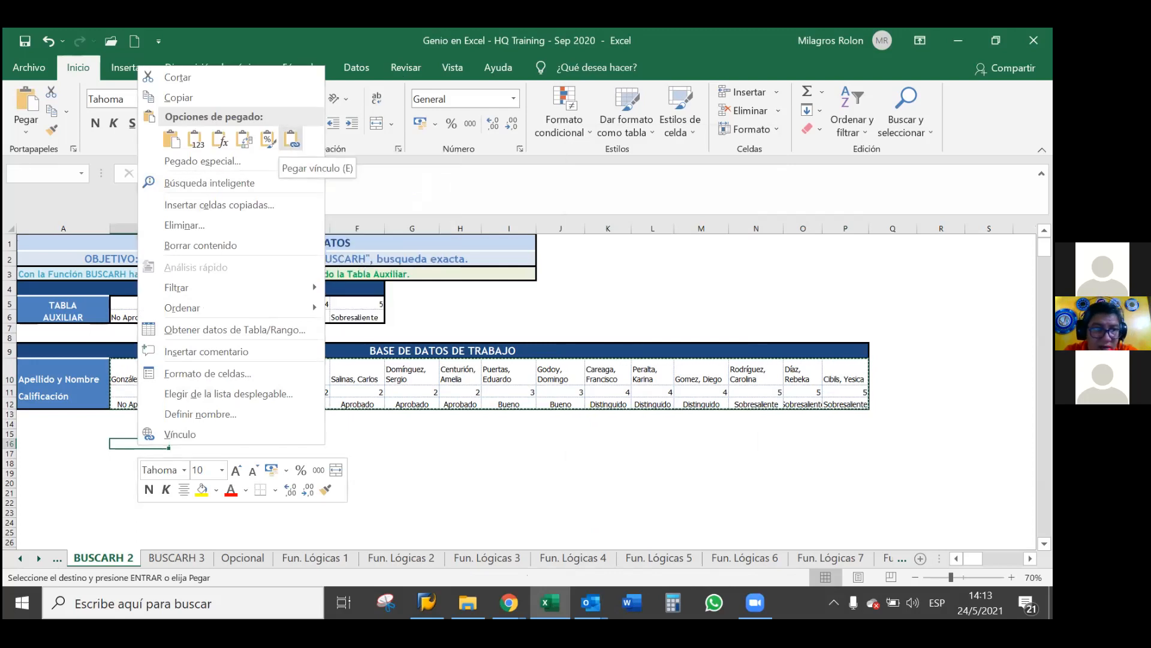
key(Left)
key(Return)
key(Left)
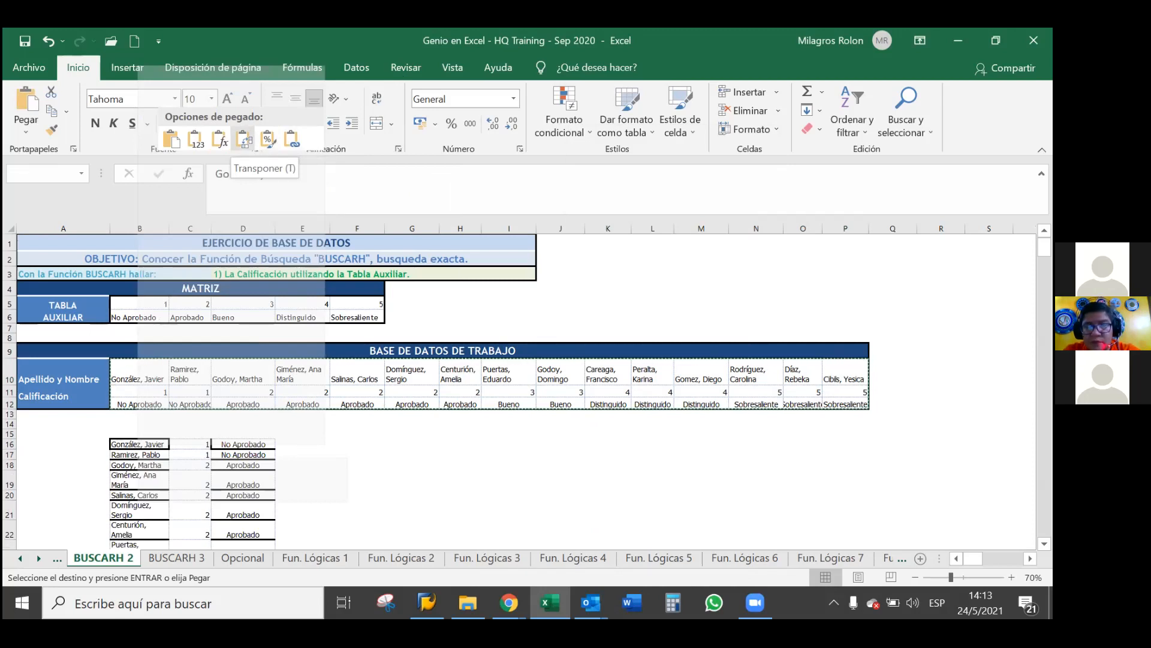
click(244, 139)
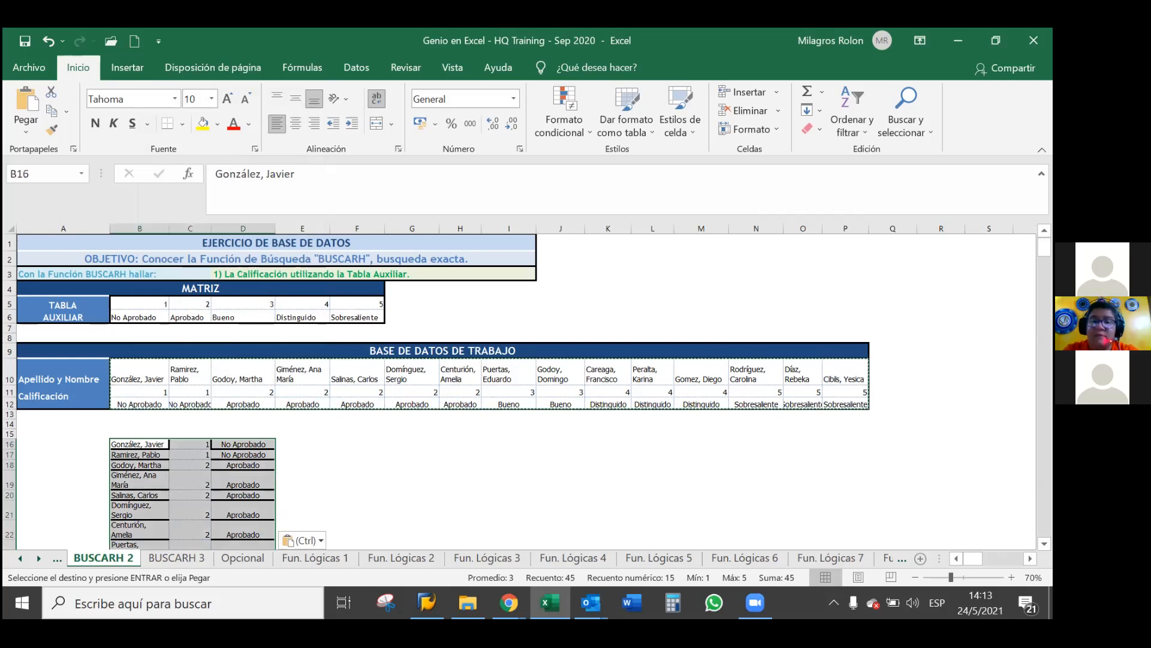
Step: Clear the copy selection and review the transposed student list in B16:D30 against the horizontal database
scroll(528, 390, down, 1)
scroll(655, 498, down, 3)
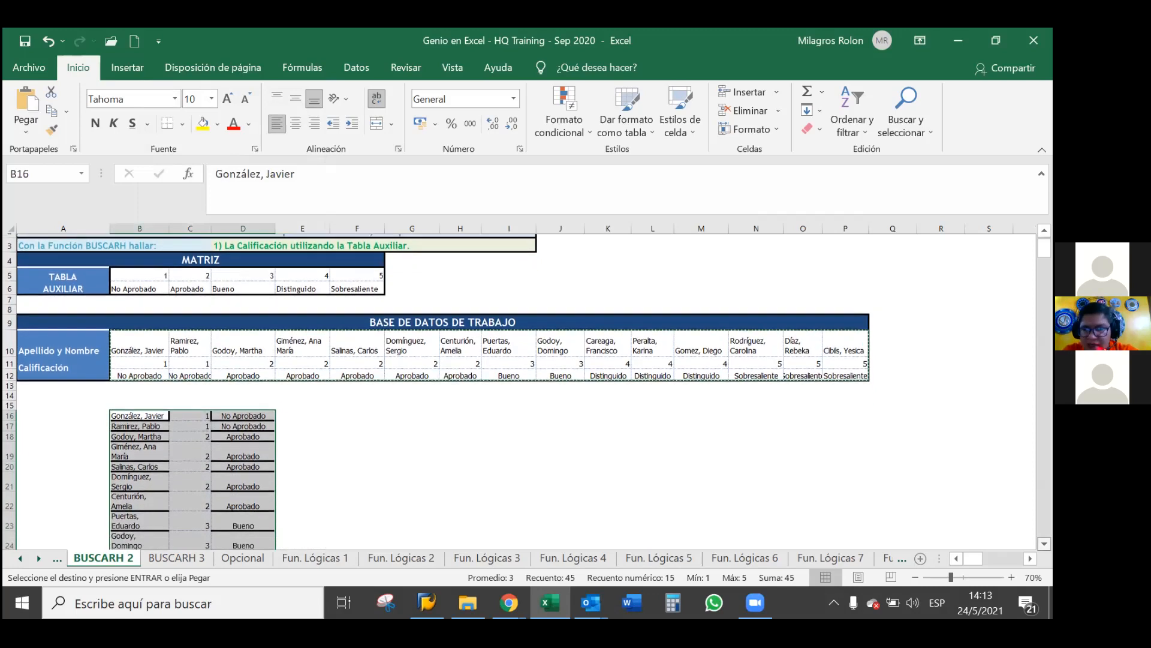
scroll(655, 497, down, 1)
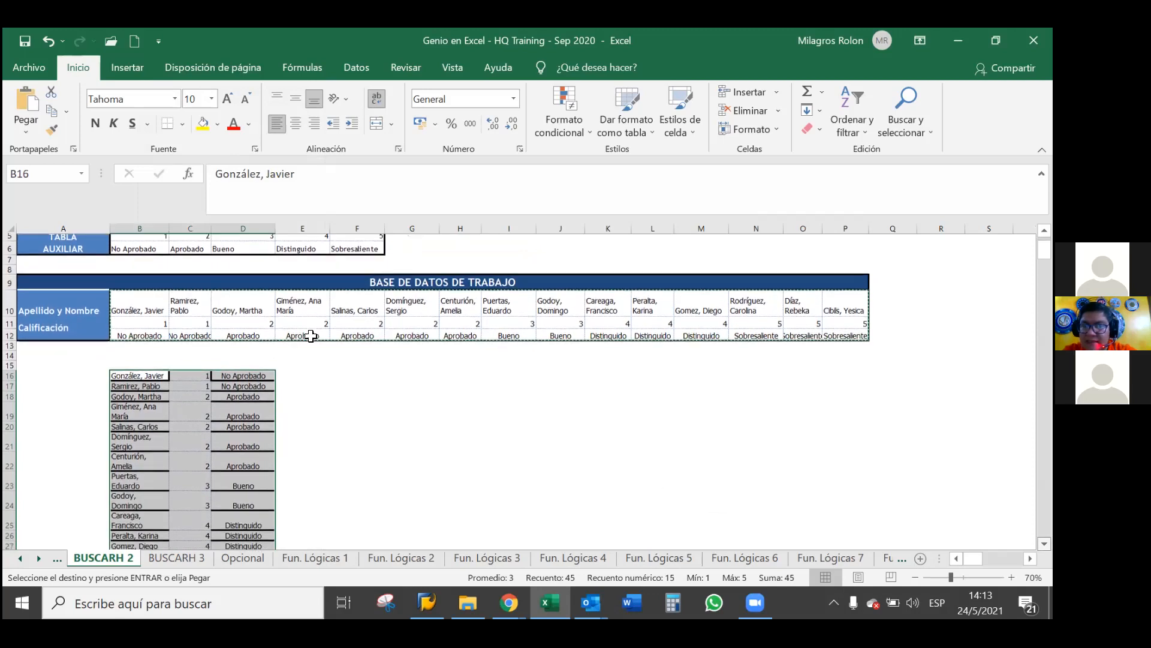
scroll(182, 298, down, 2)
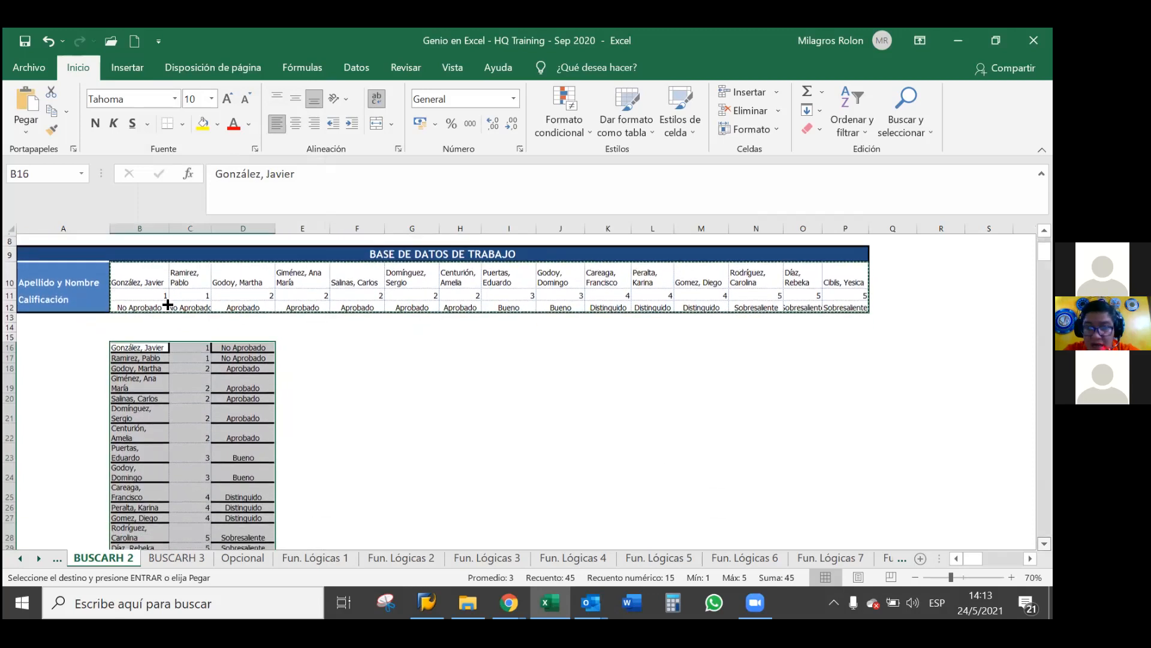
click(147, 316)
scroll(150, 324, down, 1)
key(Escape)
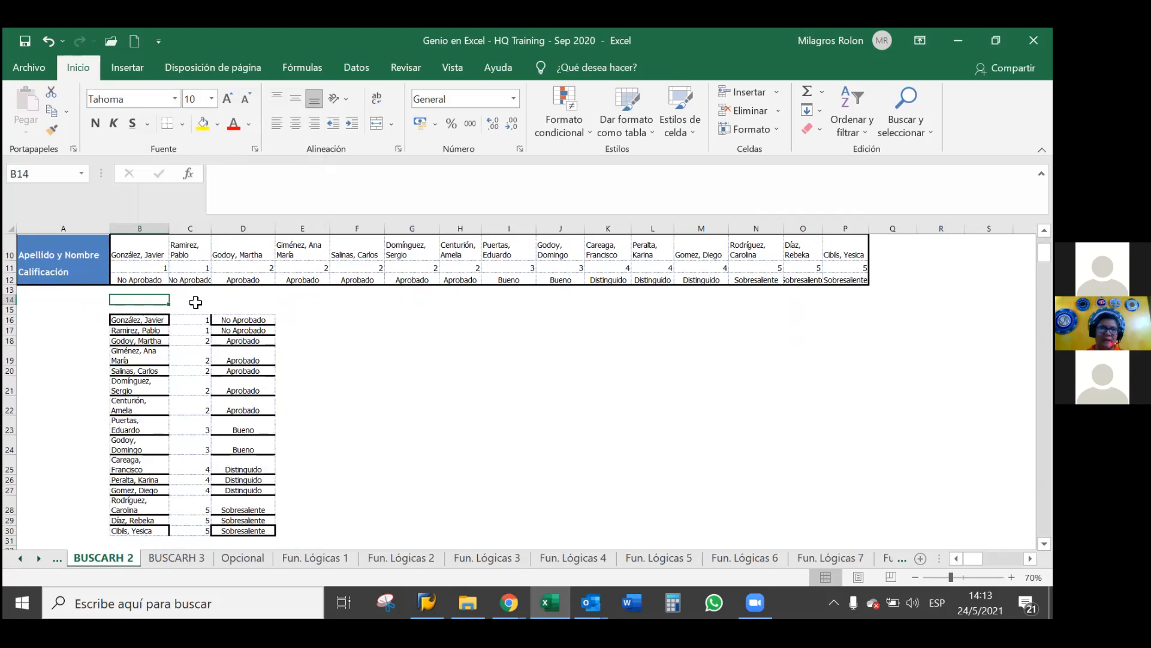
click(158, 308)
mouse_move(159, 308)
mouse_down()
mouse_move(317, 312)
mouse_move(155, 312)
mouse_up()
click(316, 311)
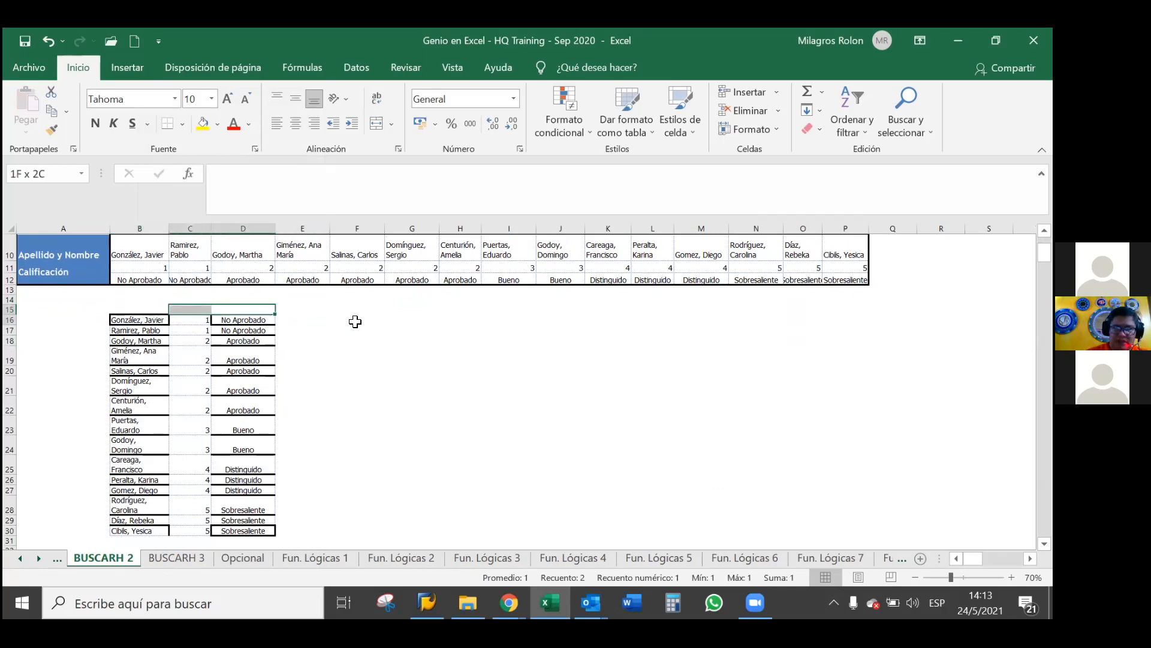
key(Down)
key(Right)
key(Right)
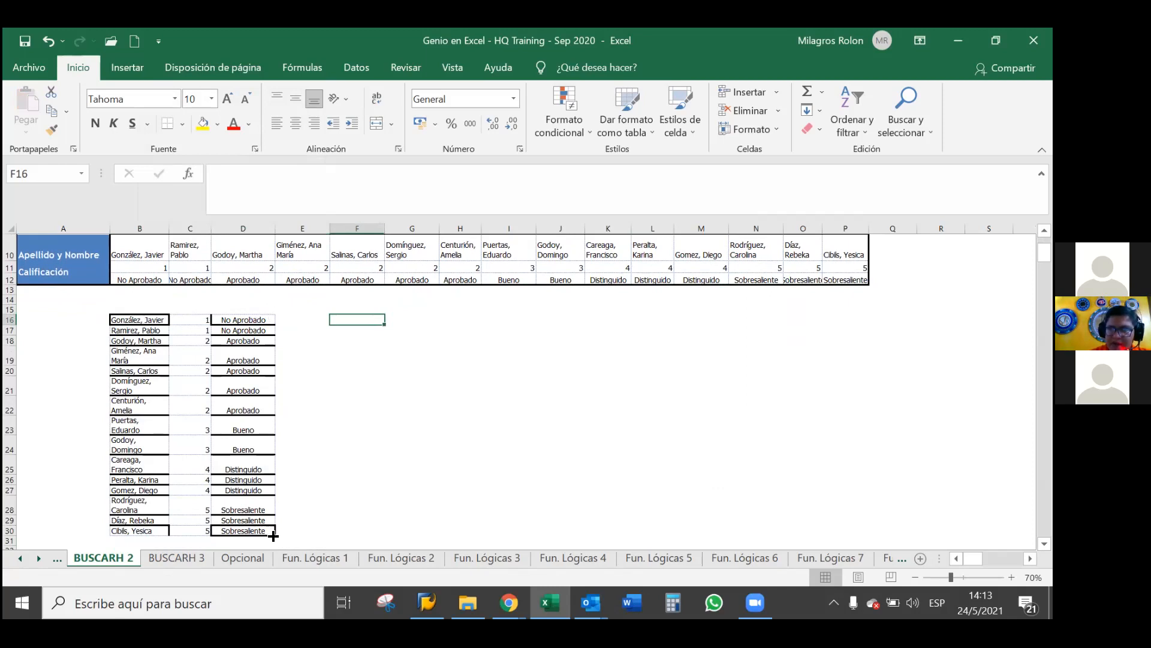
drag(145, 319, 240, 530)
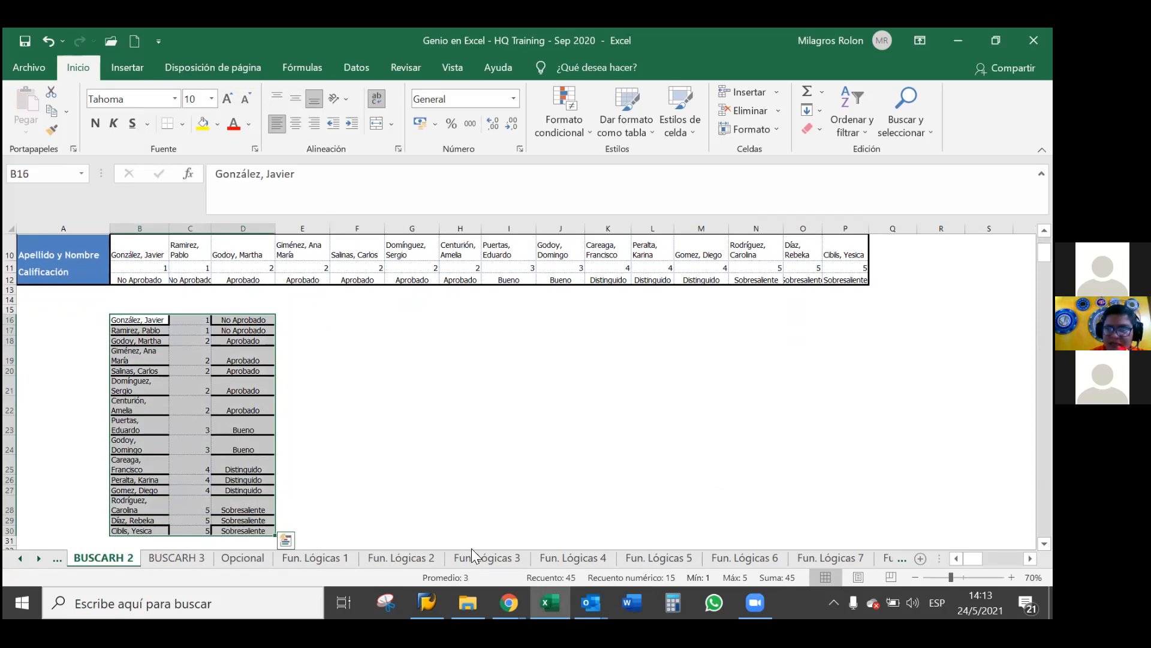
click(357, 464)
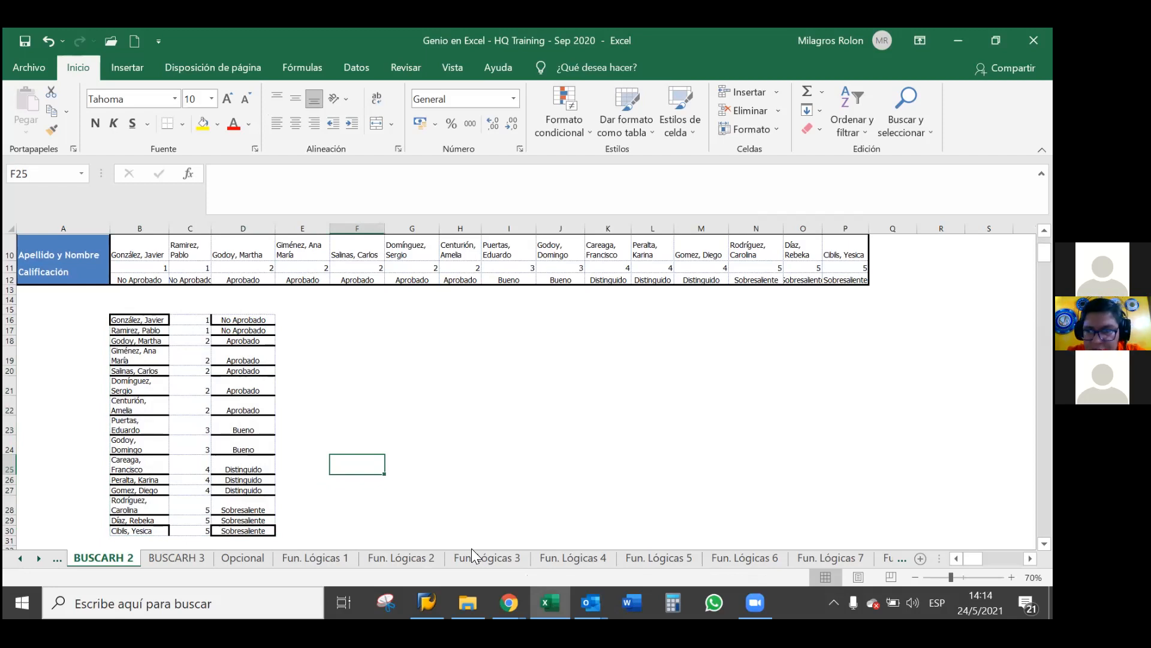
Step: Start a custom sort of B16:D30 and set its orientation to top to bottom (Ordenar de arriba hacia abajo)
drag(138, 319, 258, 530)
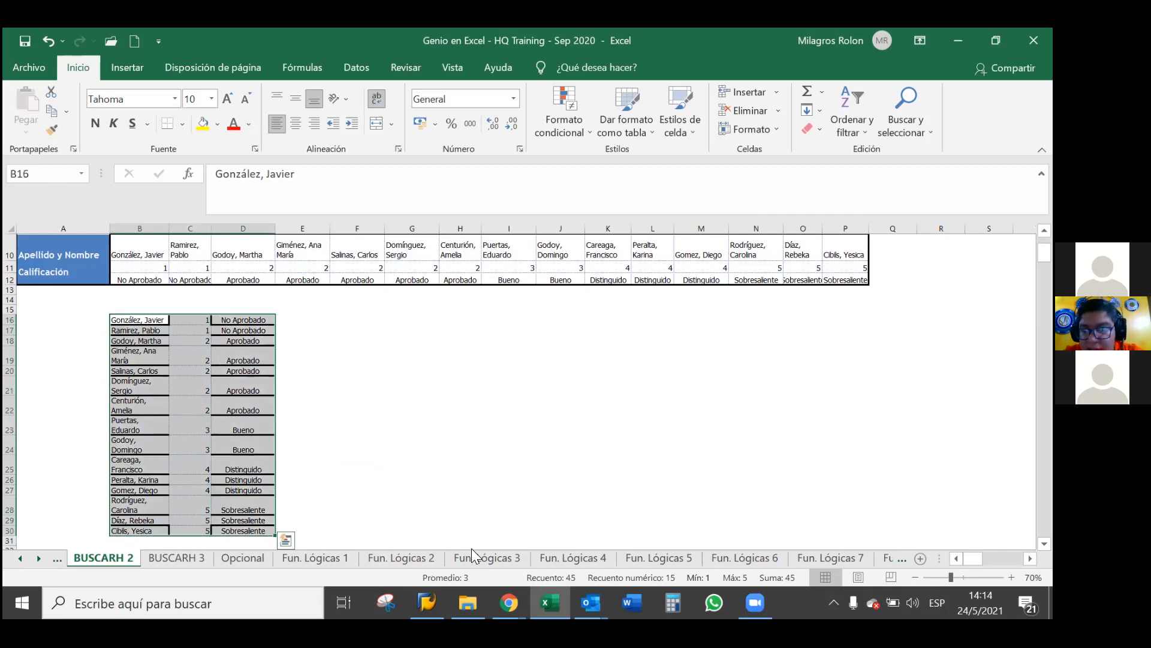
right_click(205, 420)
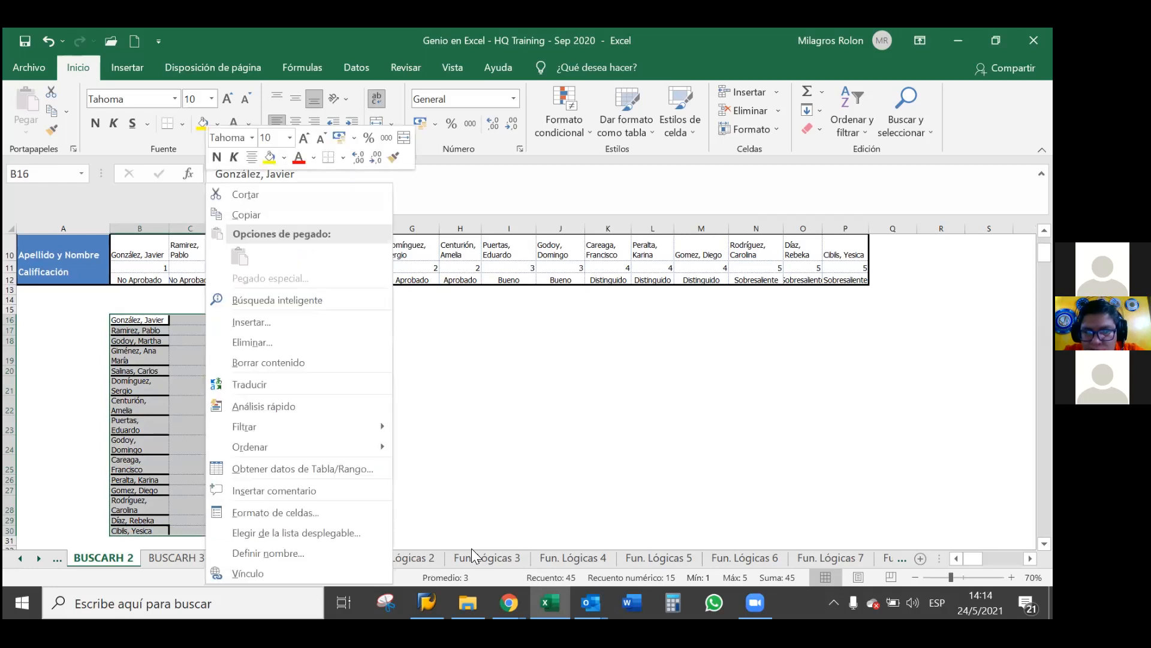
key(Right)
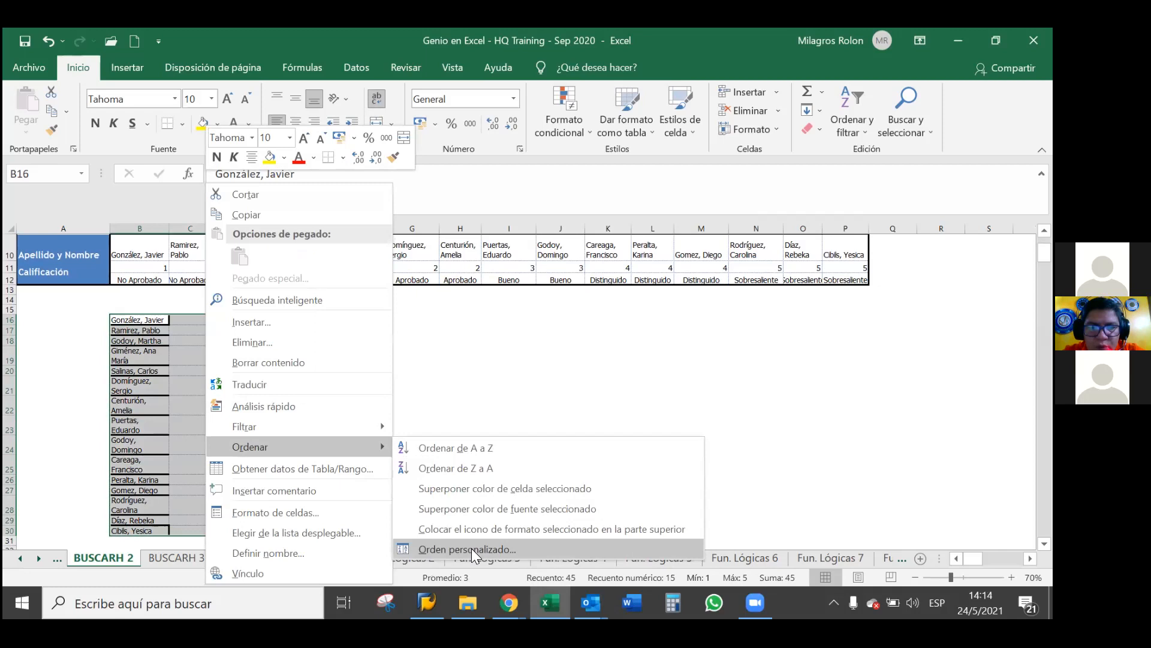
click(472, 548)
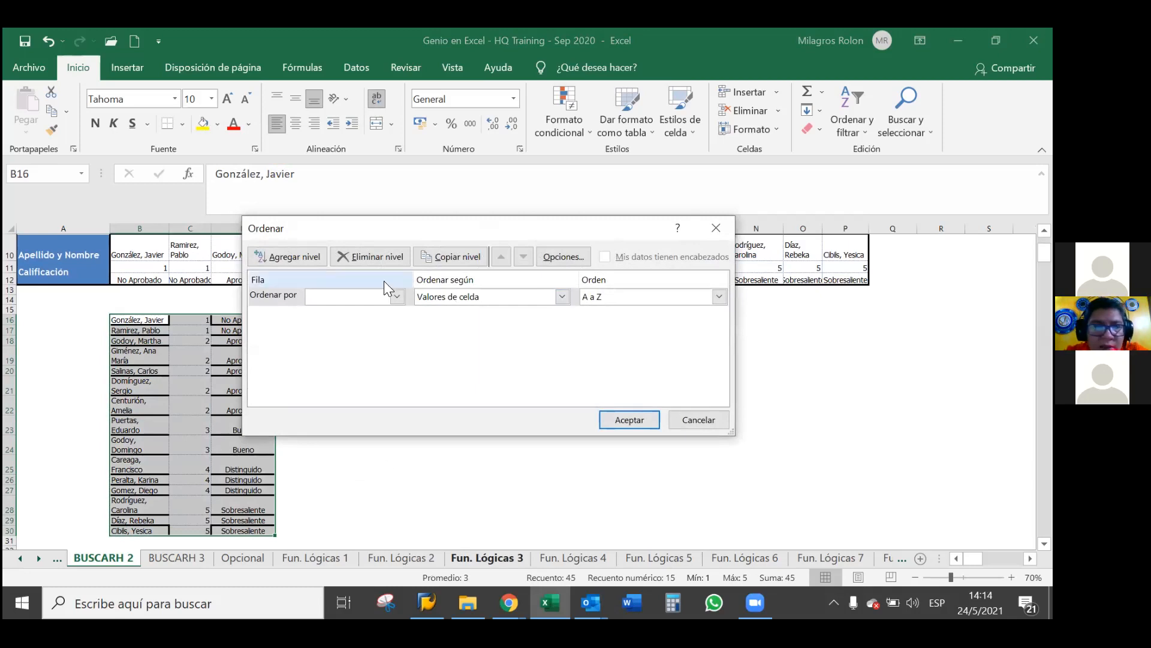
click(548, 259)
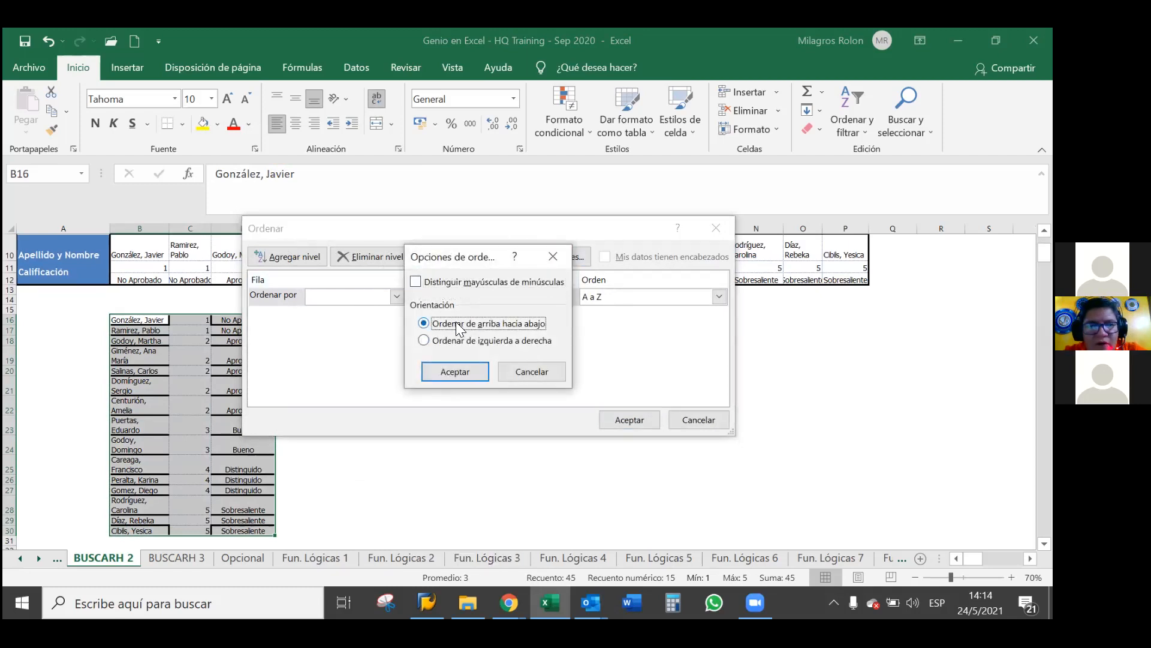
click(443, 375)
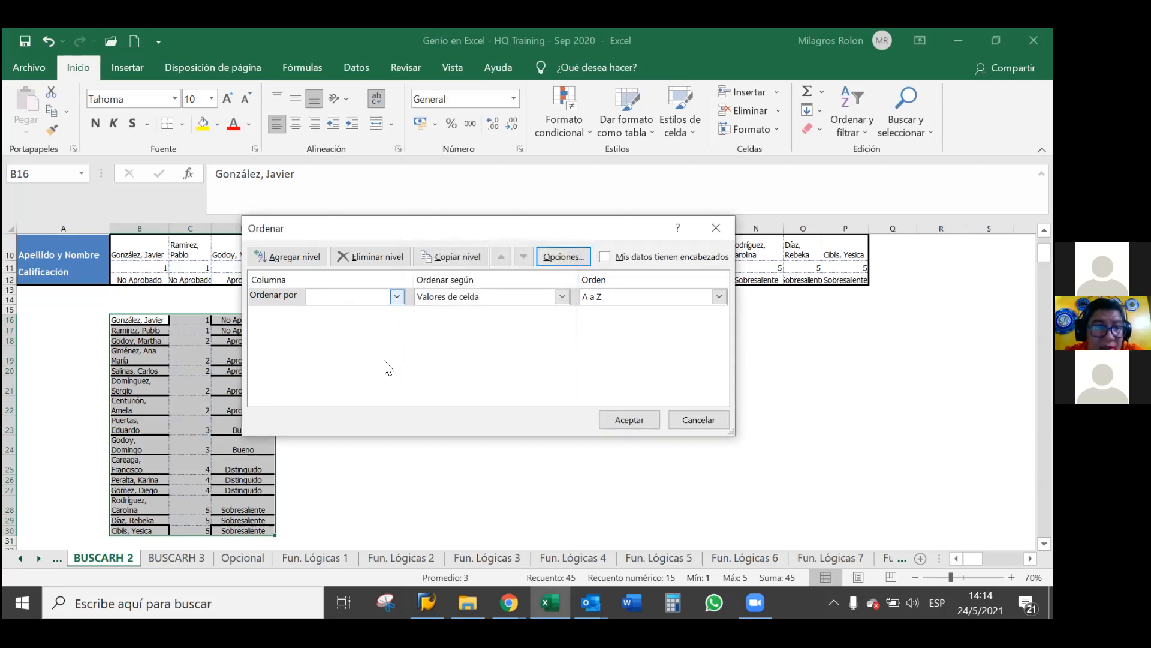
Step: Sort the vertical student list by the cell values of Columna D, from A to Z, and check the new order
click(389, 343)
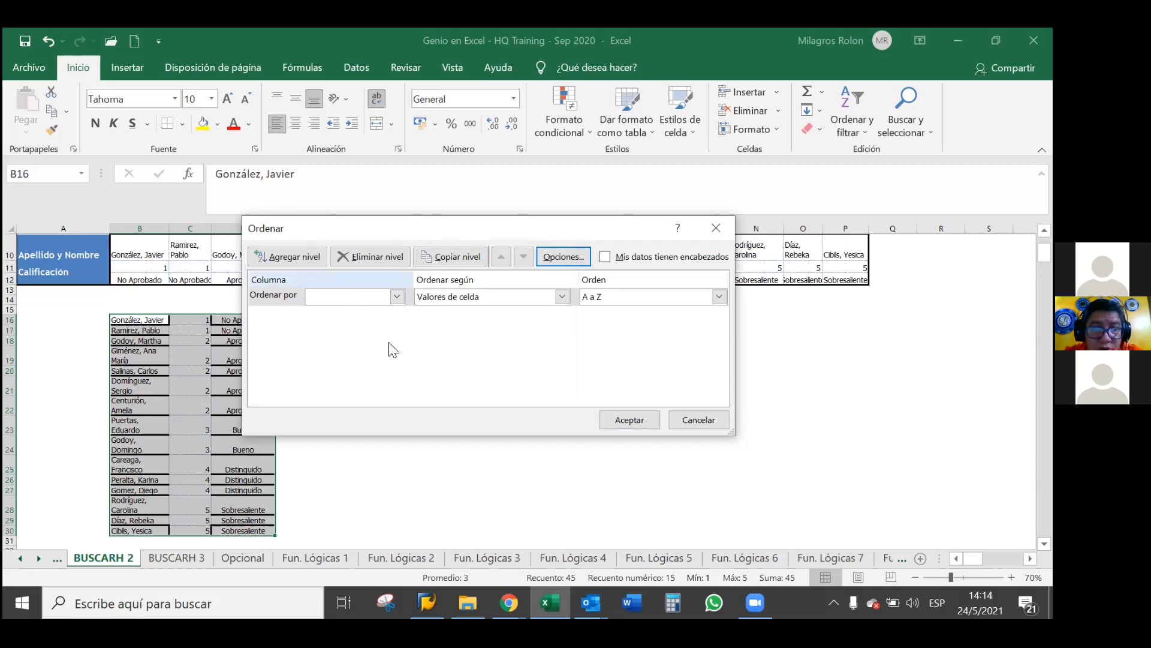
click(392, 348)
key(alt+Down)
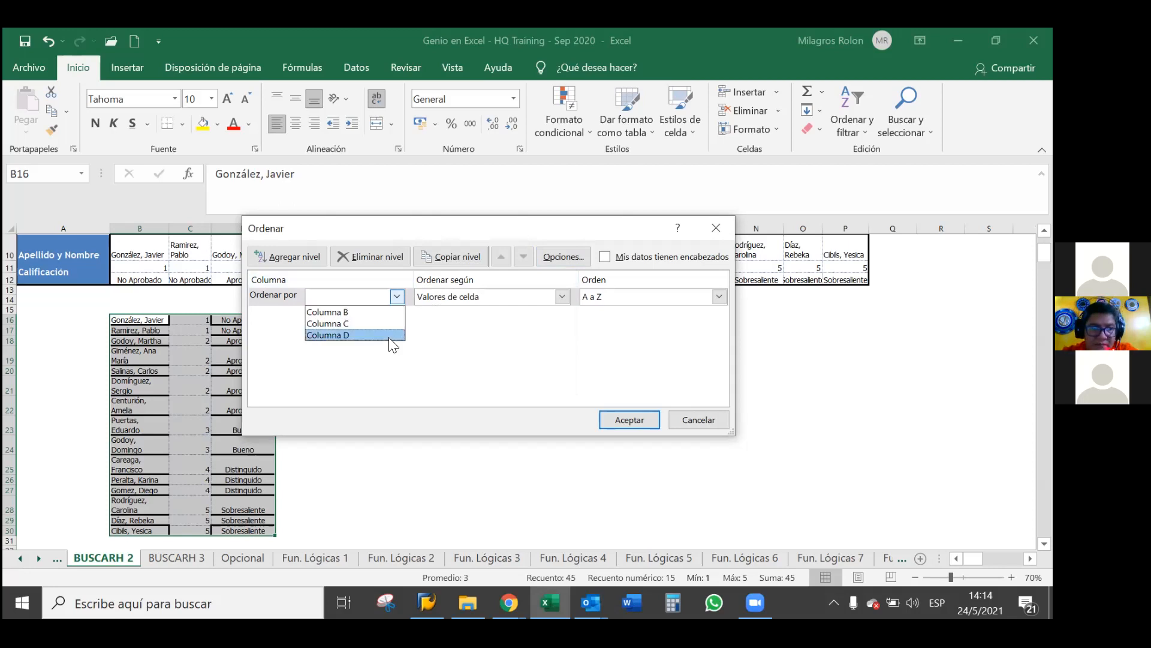
click(388, 337)
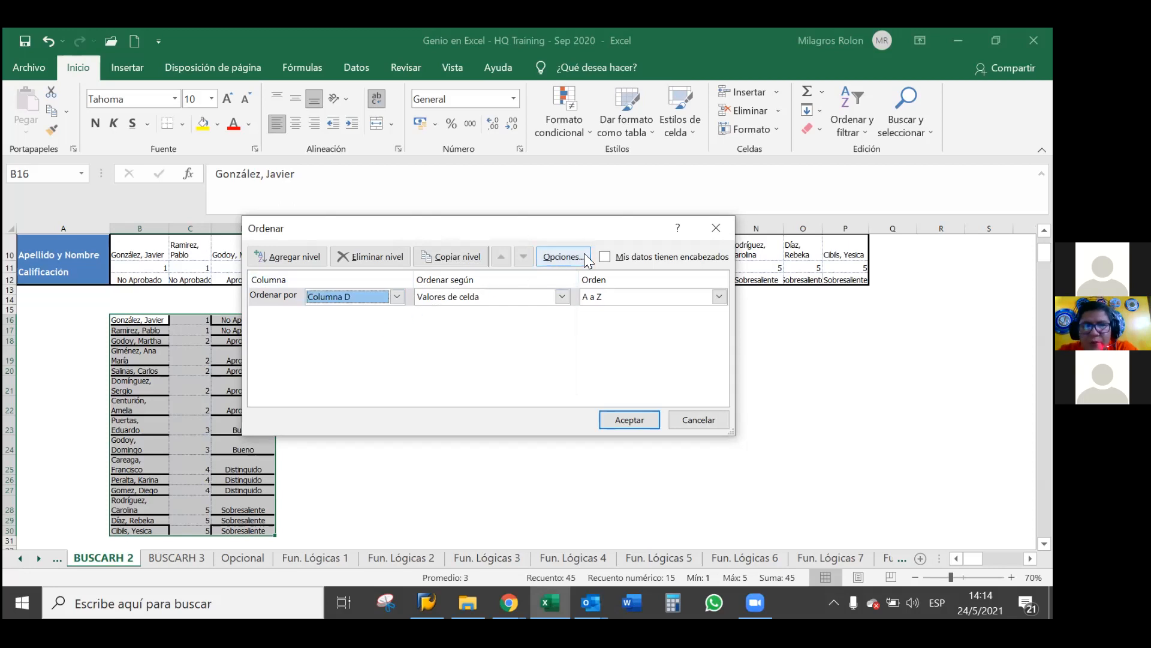
click(563, 297)
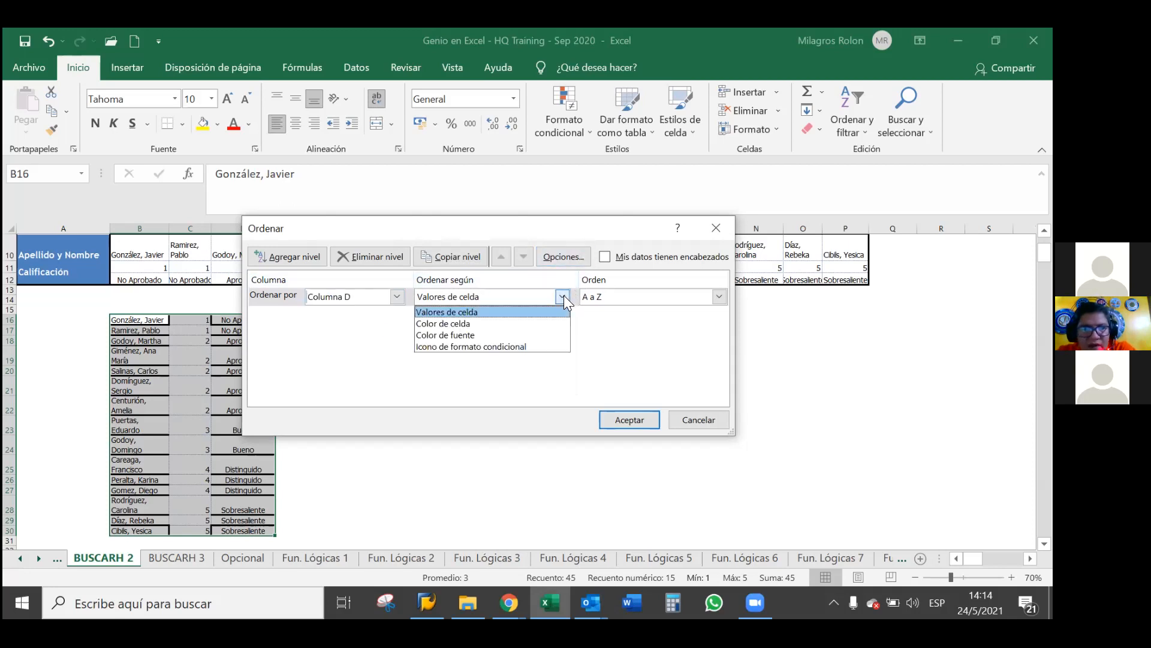
click(564, 297)
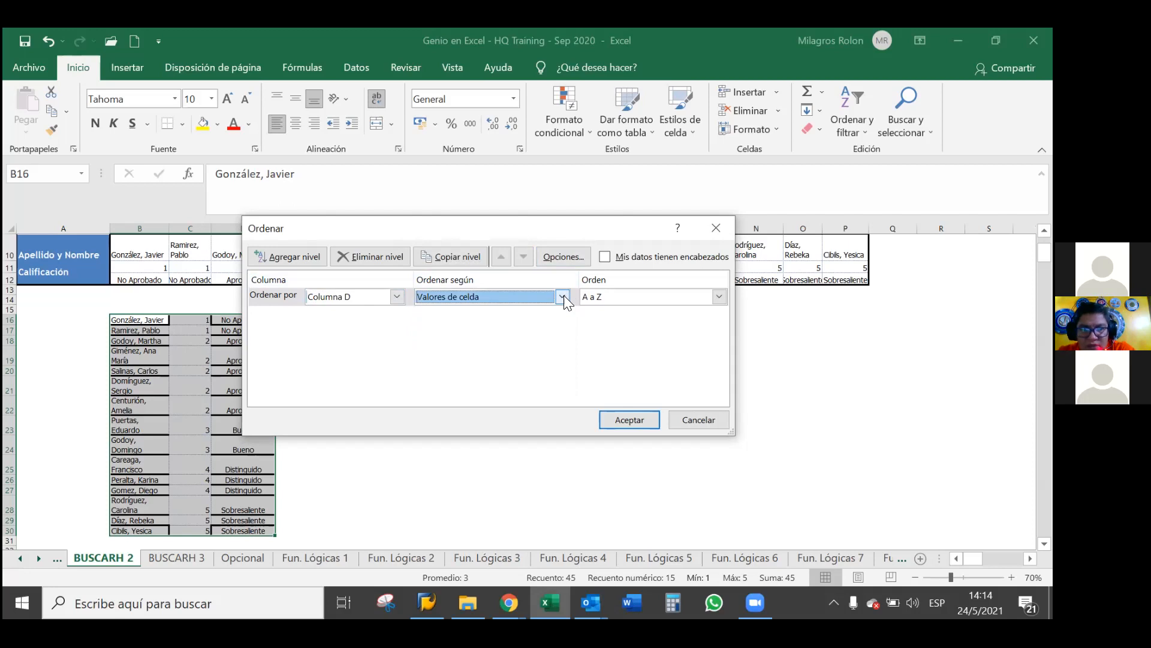
click(619, 420)
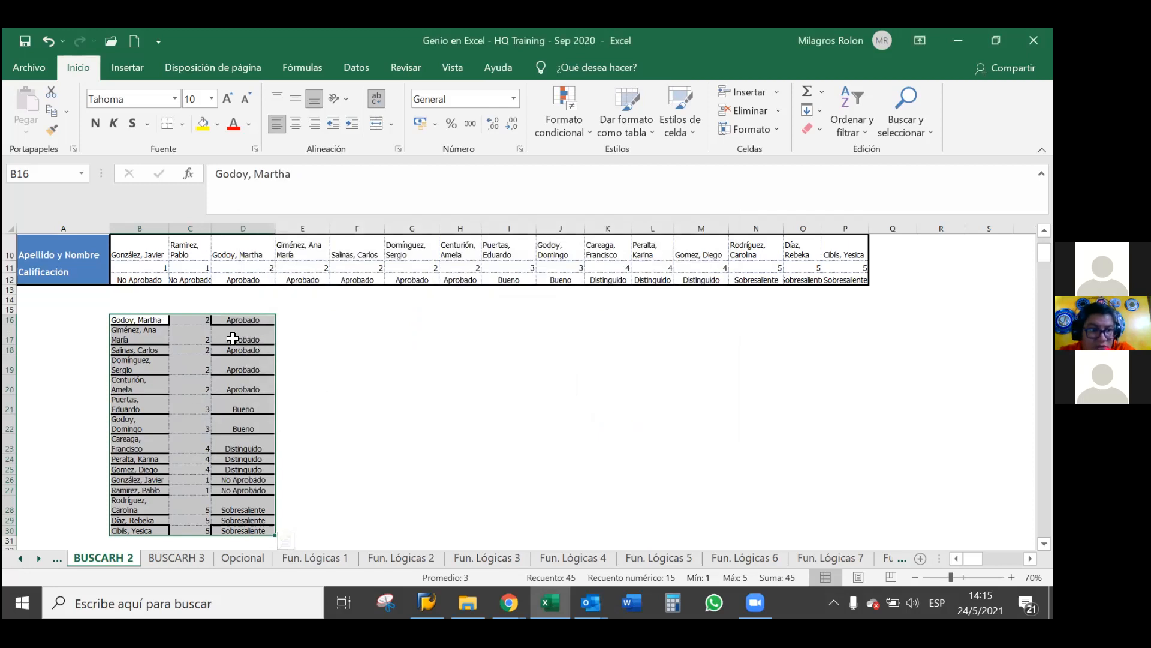
click(148, 321)
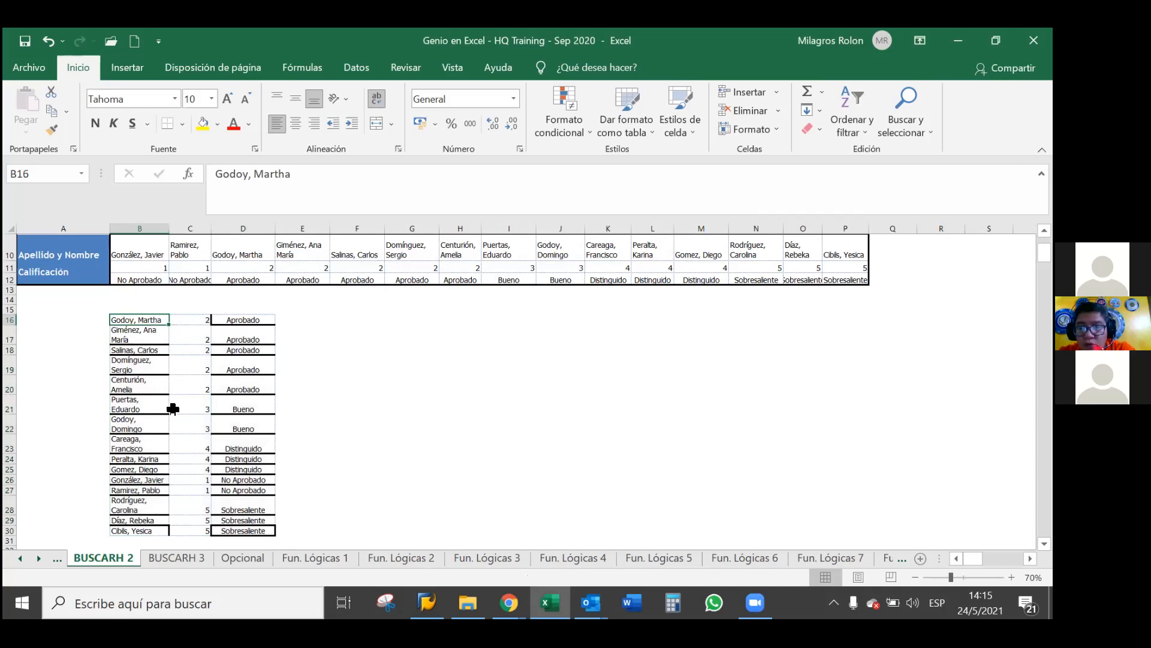
click(138, 481)
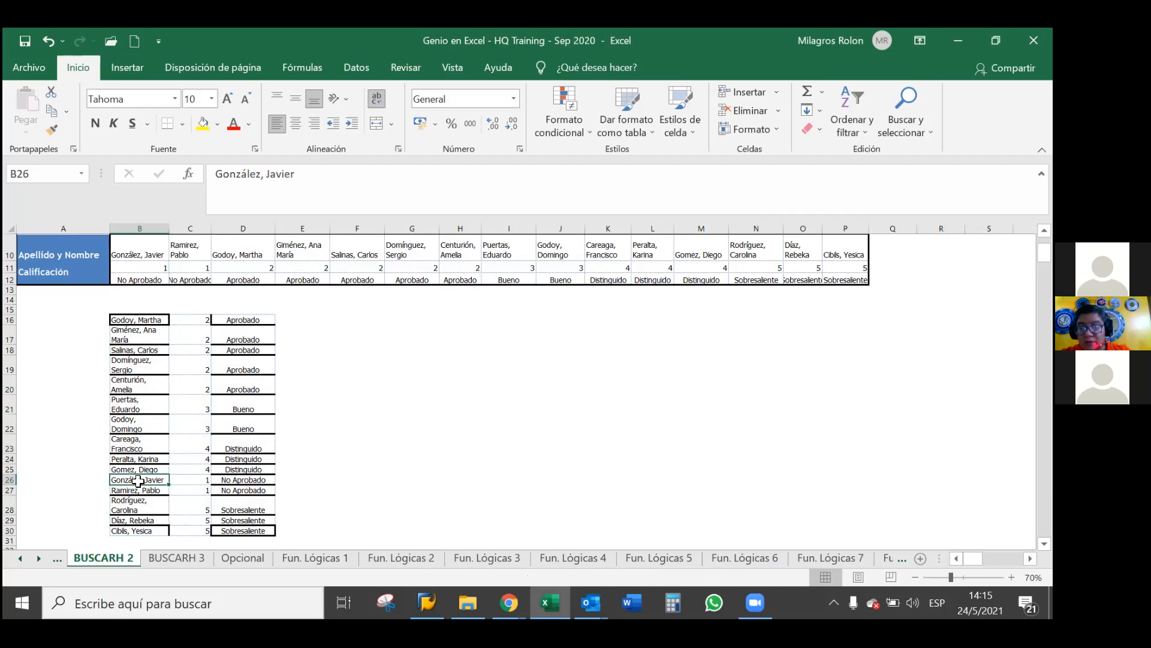
Step: Sort the vertical list B16:D30 by the grade text from A to Z with the option Mis datos tienen encabezados turned on
drag(128, 321, 227, 464)
drag(256, 541, 259, 540)
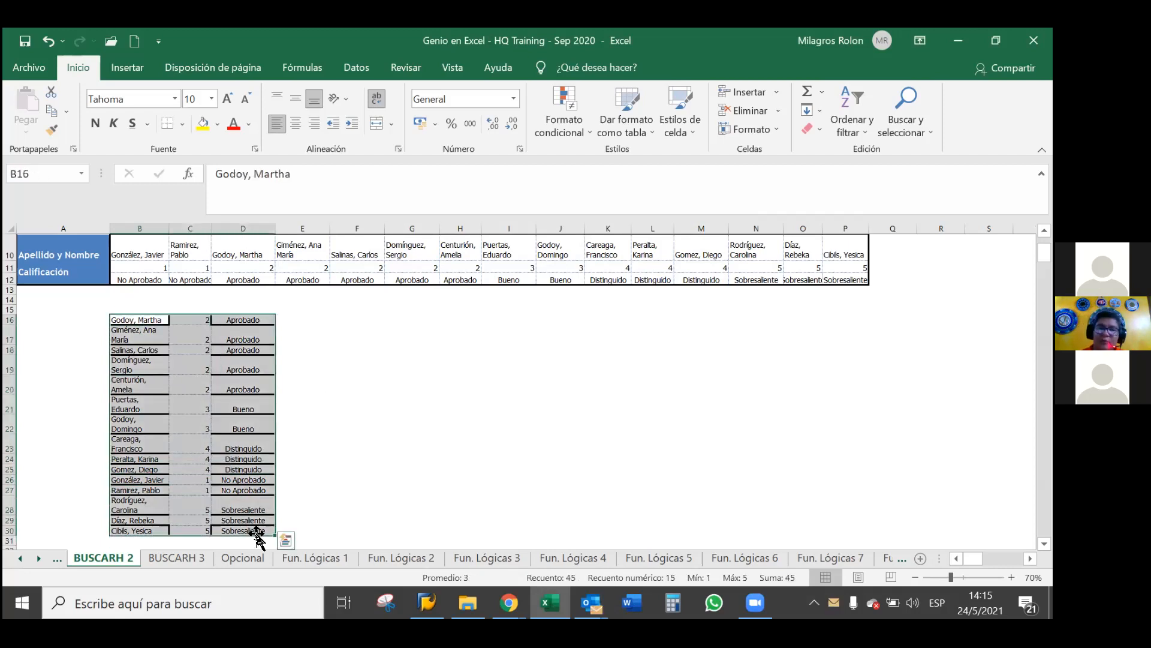
right_click(180, 350)
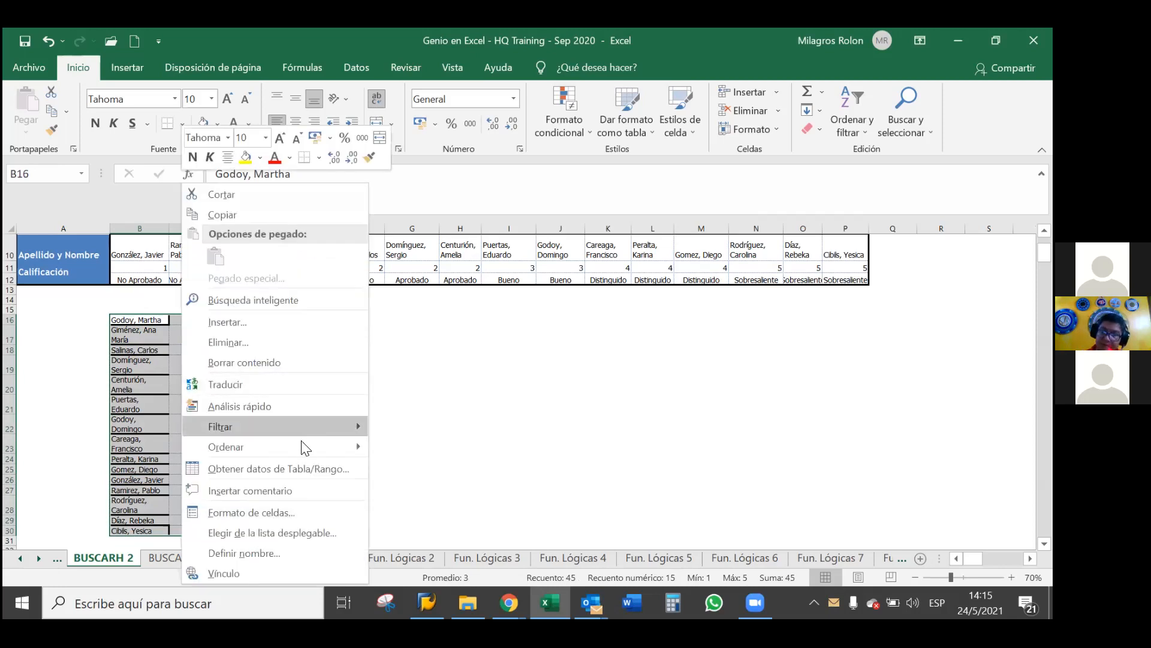
mouse_move(349, 445)
click(437, 551)
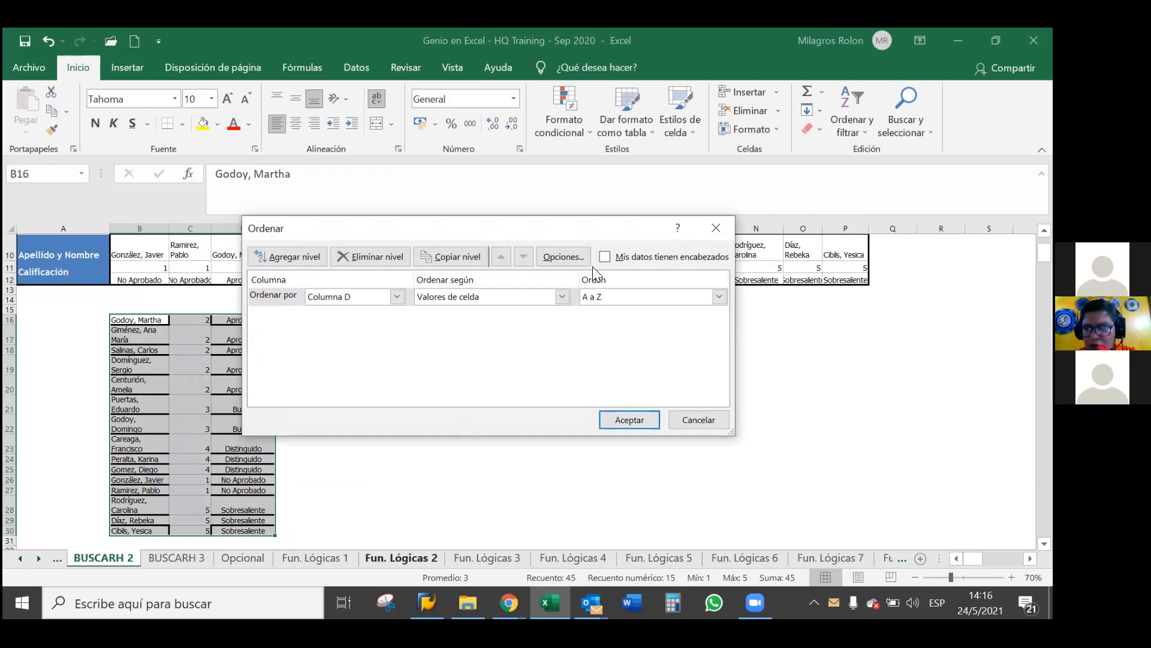
click(605, 257)
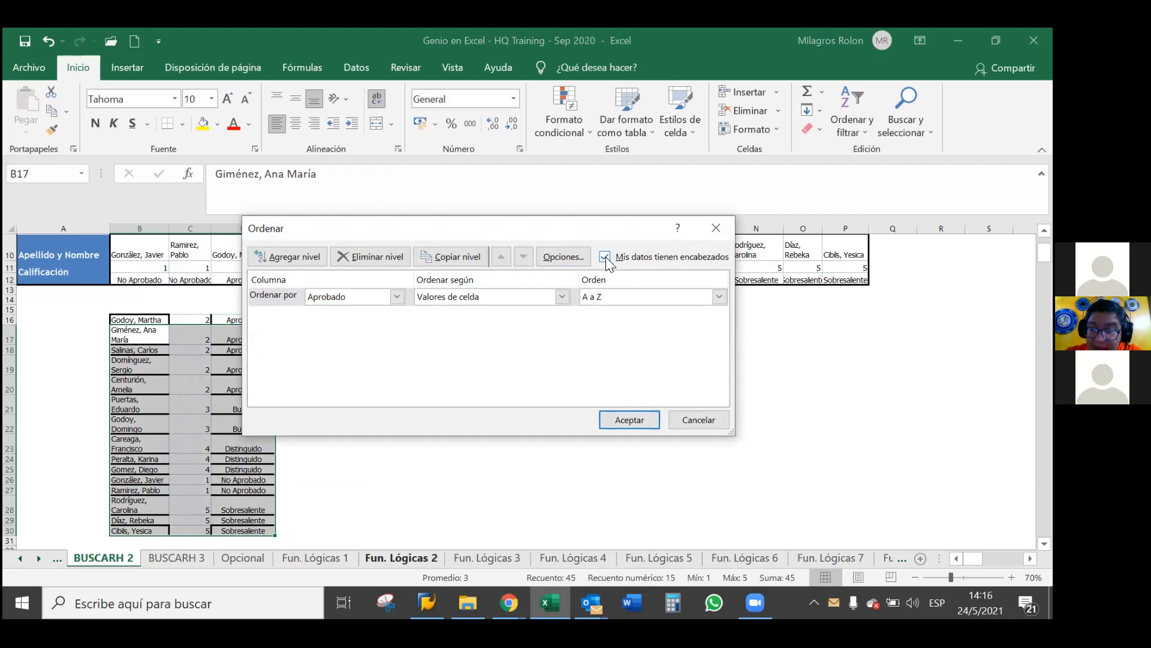
click(606, 262)
click(606, 262)
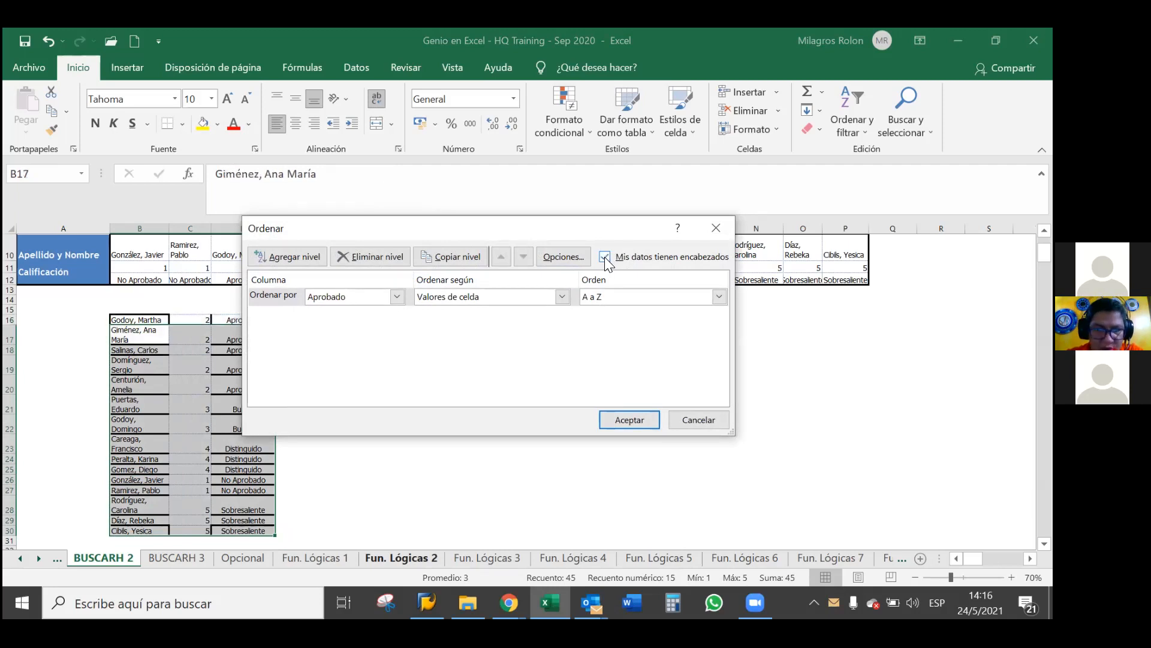
click(631, 420)
click(398, 365)
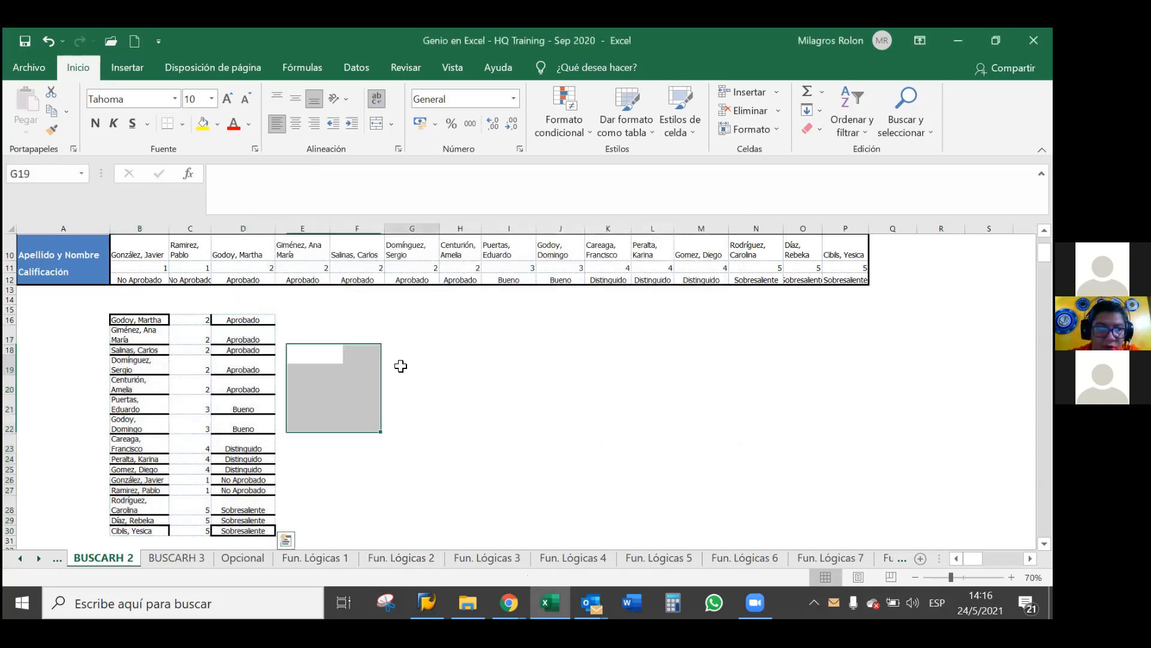
Step: Check the first rows of the vertical list to see how the headers option treats row 16
click(153, 319)
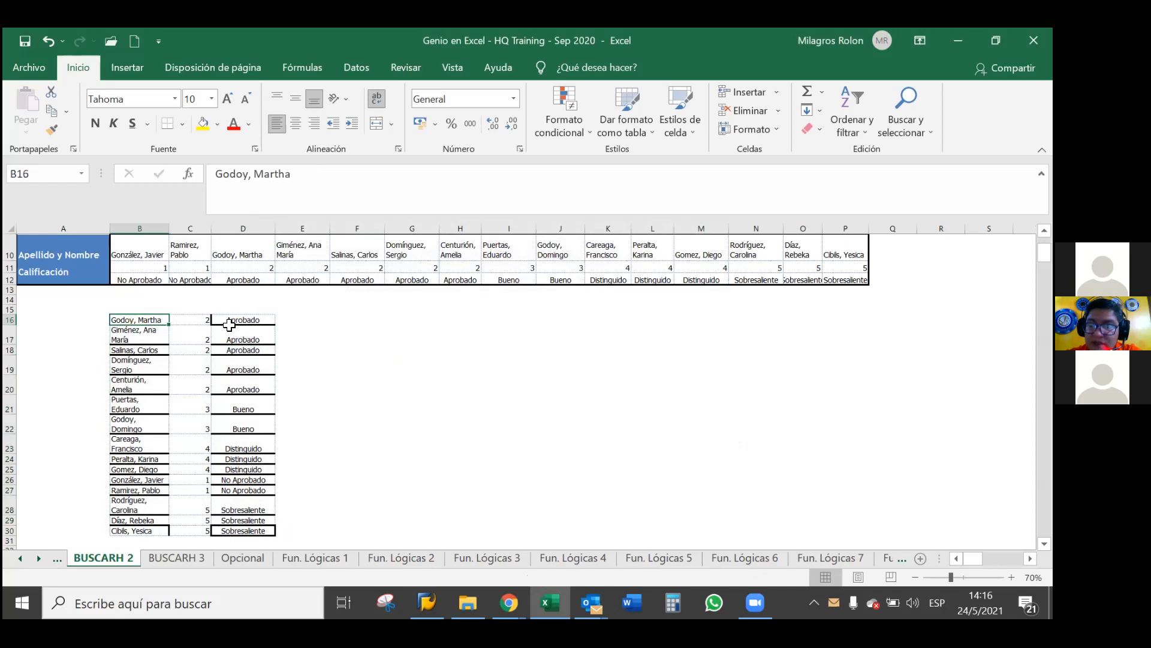
click(145, 334)
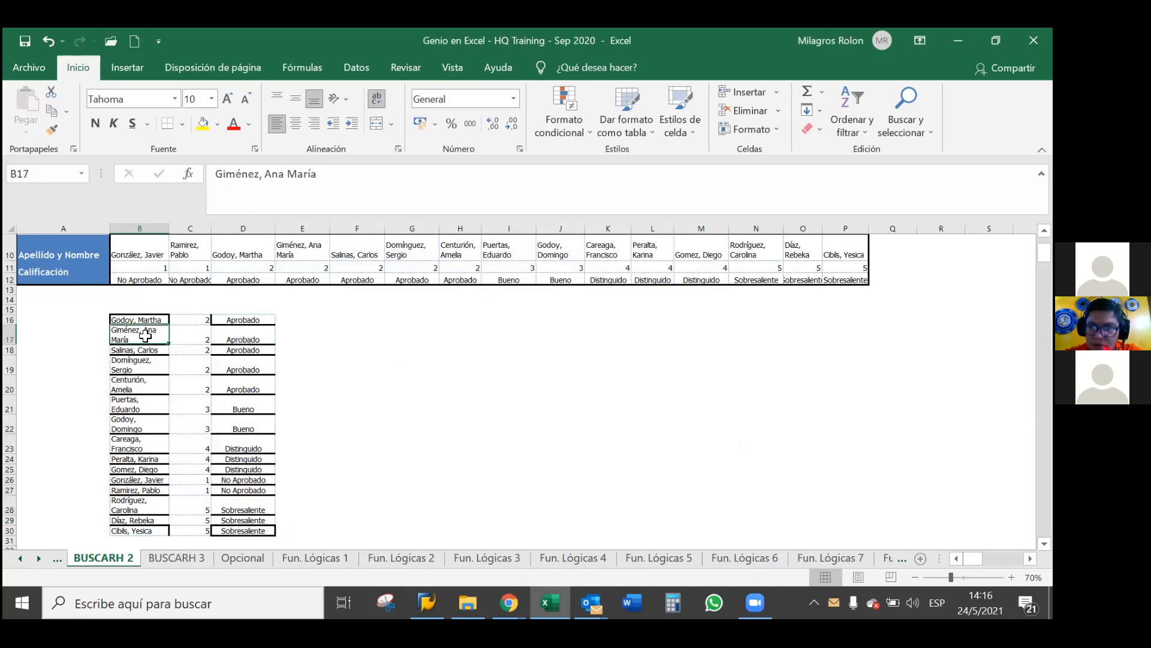
click(145, 347)
click(146, 363)
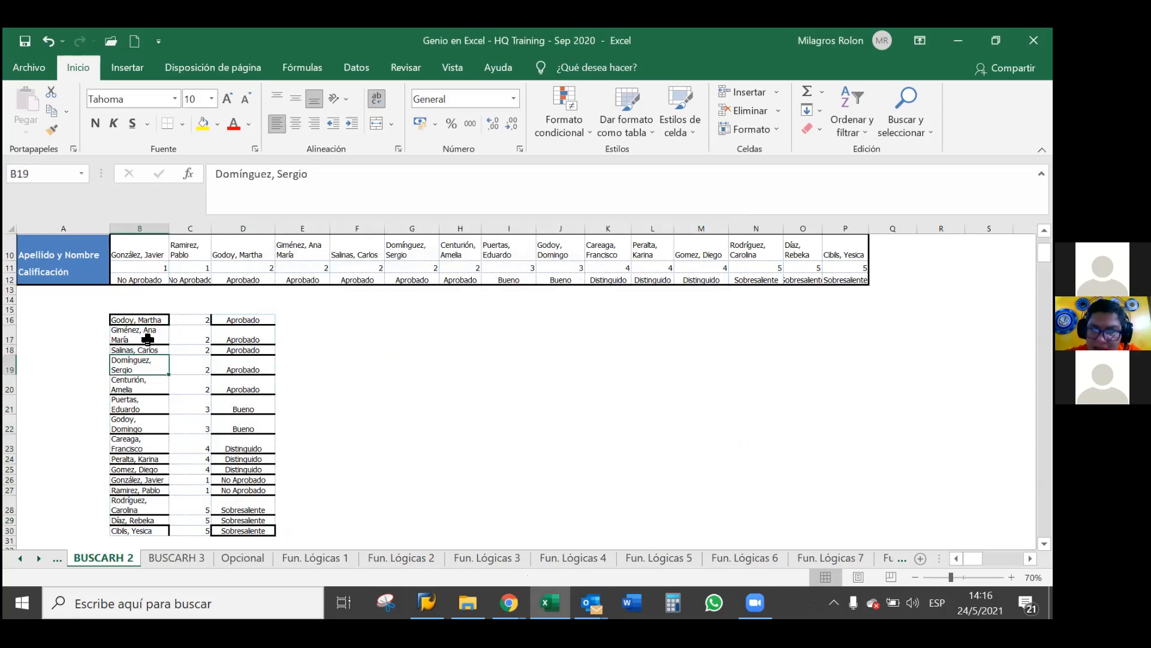
click(144, 318)
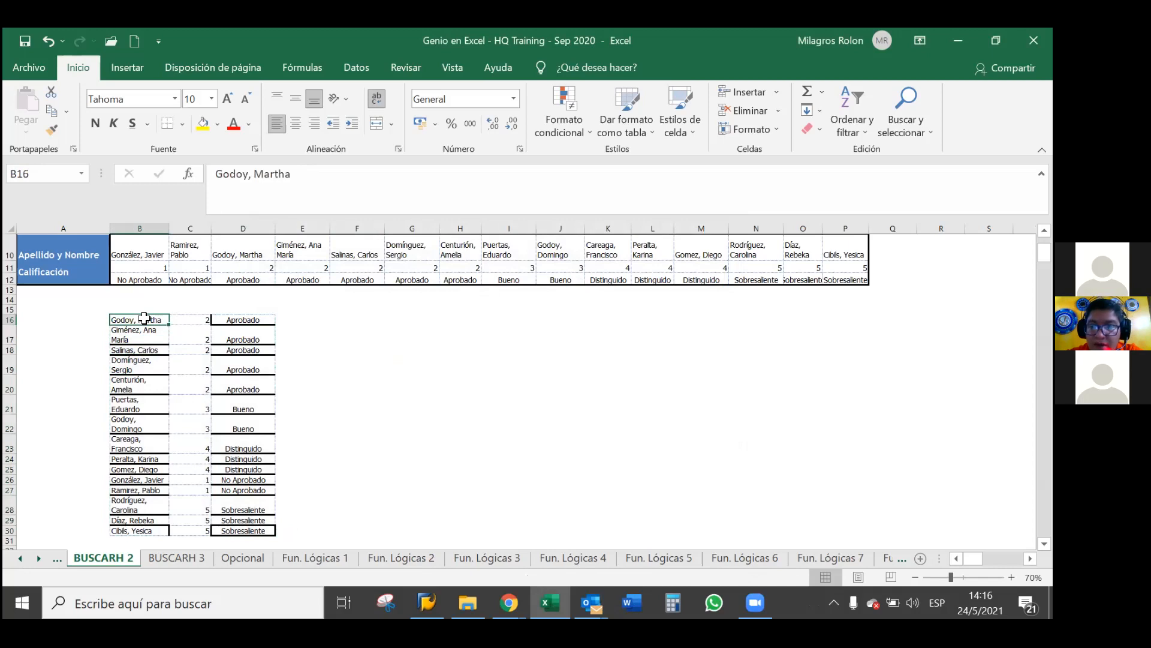
right_click(144, 318)
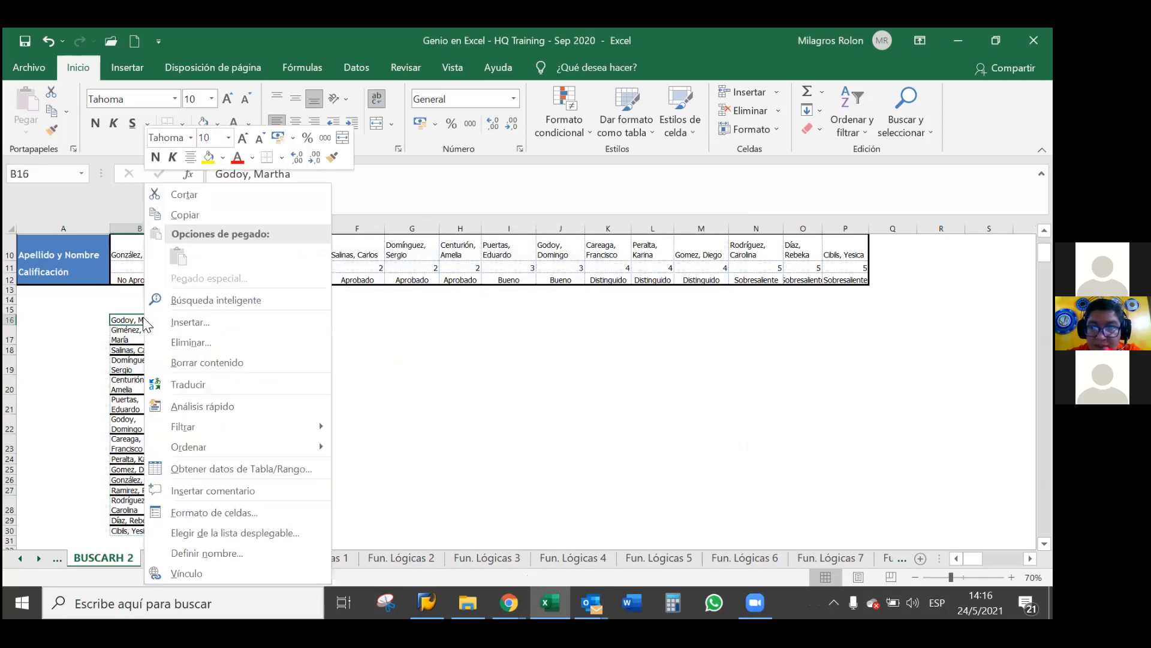
click(99, 327)
drag(123, 320, 246, 528)
key(Escape)
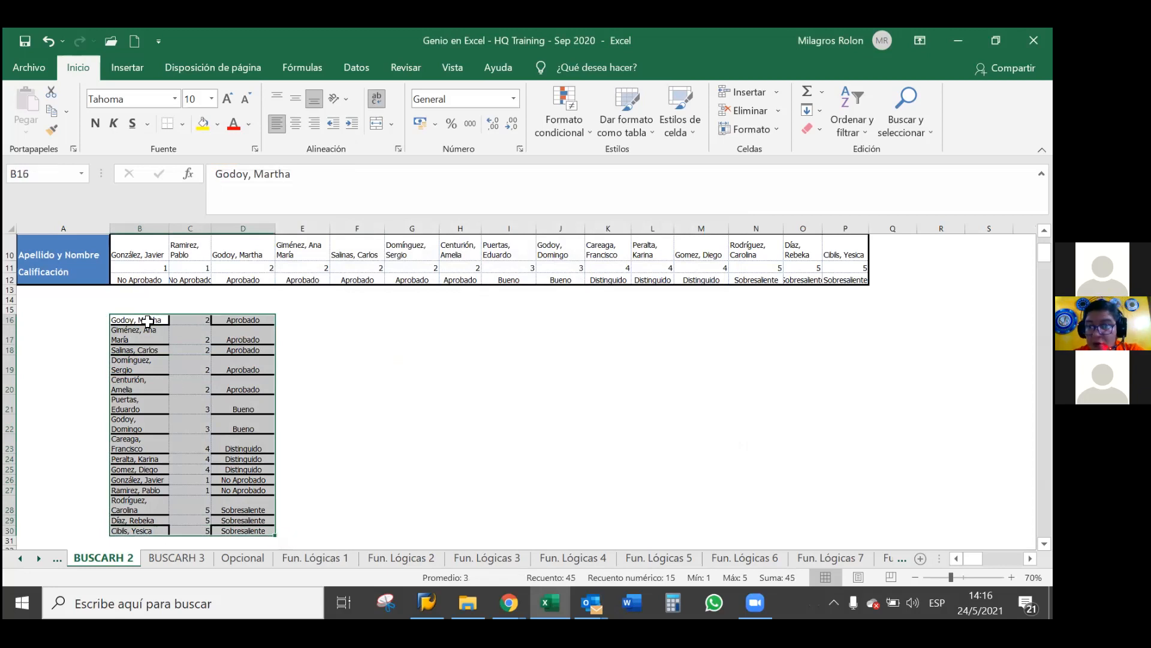
click(196, 310)
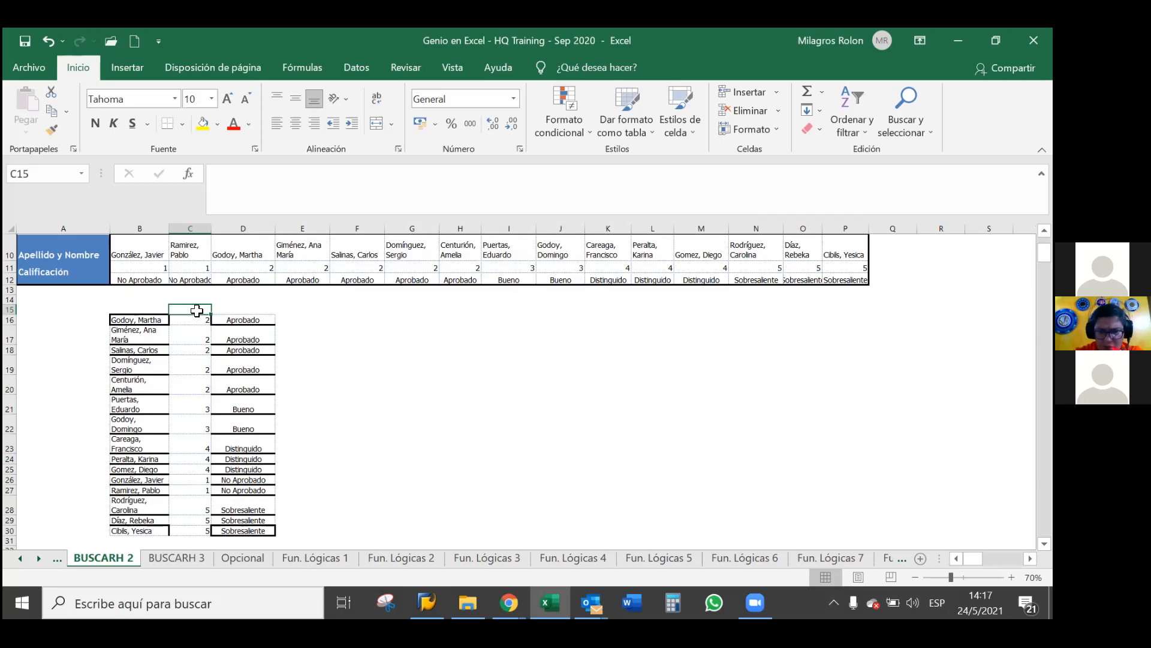
Step: Apply a tab colour to the BUSCARH 2 sheet
right_click(116, 558)
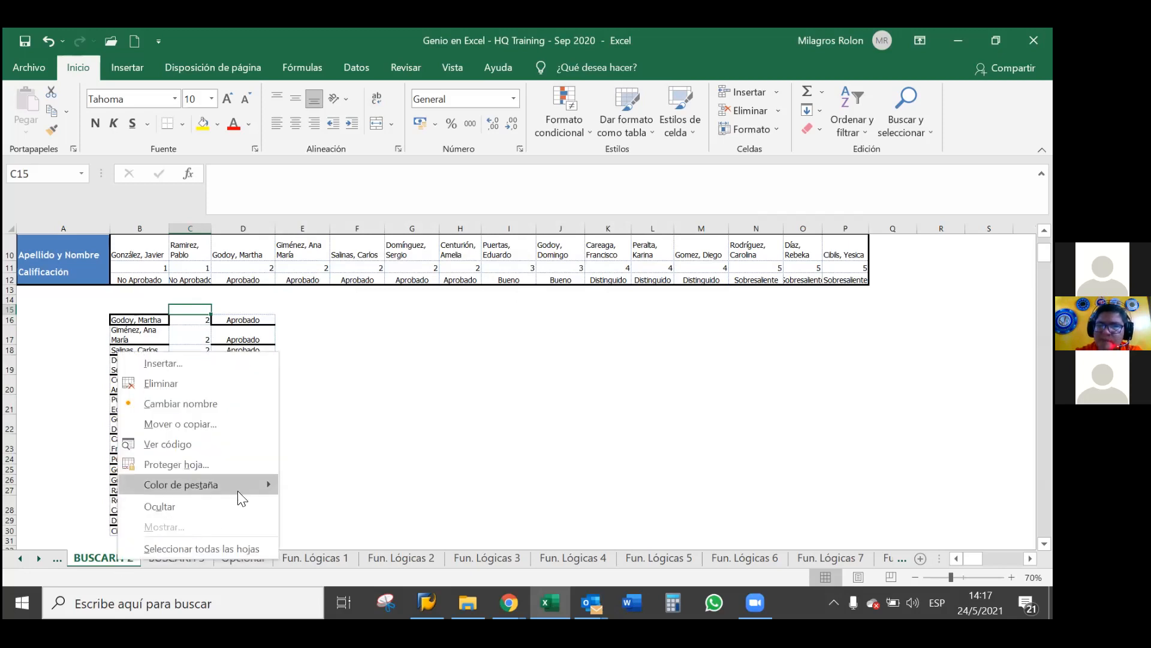
mouse_move(244, 485)
click(414, 500)
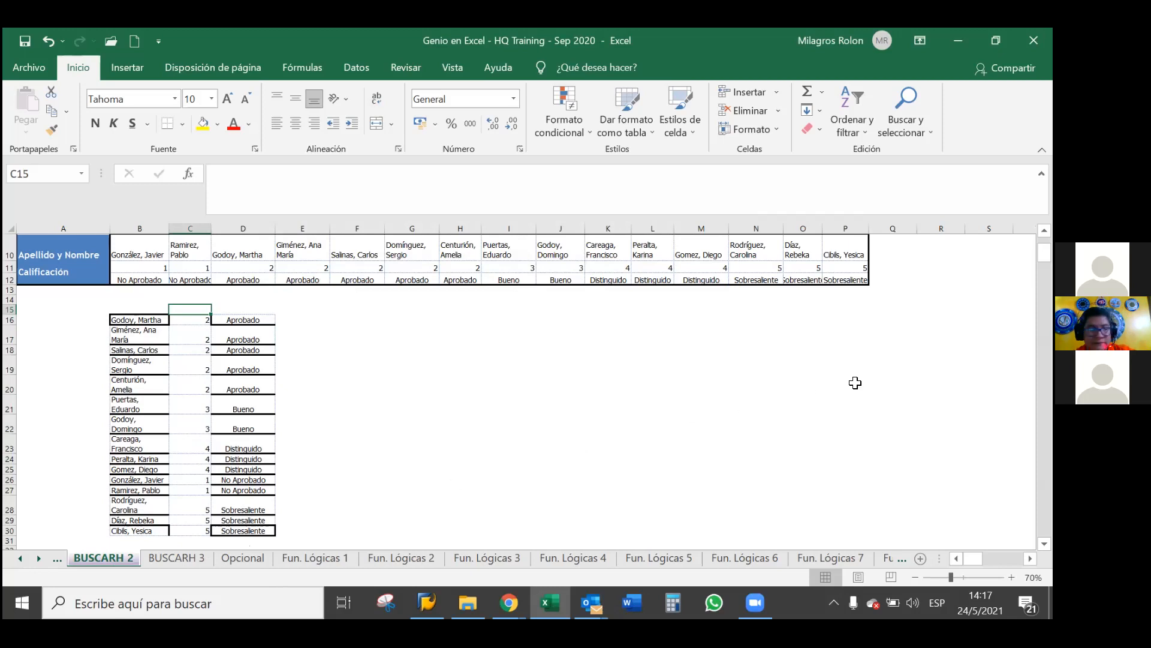
scroll(528, 390, up, 3)
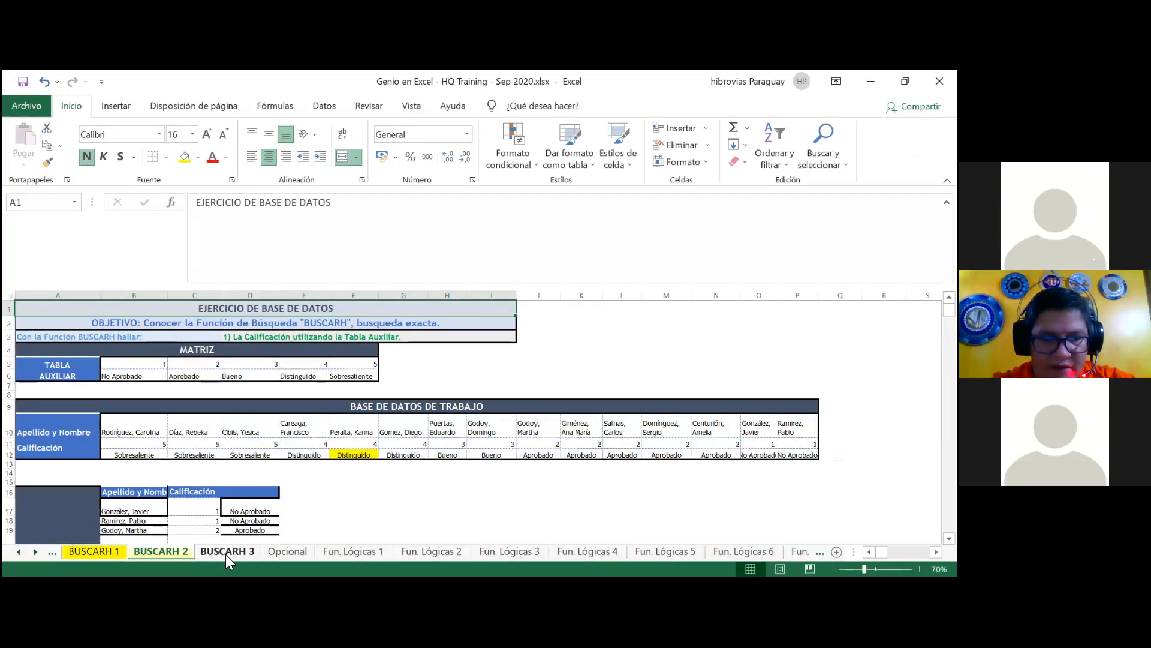
Step: Go to the BUSCARH 3 sheet and clear the Descripcion formulas in B12:H12
click(225, 555)
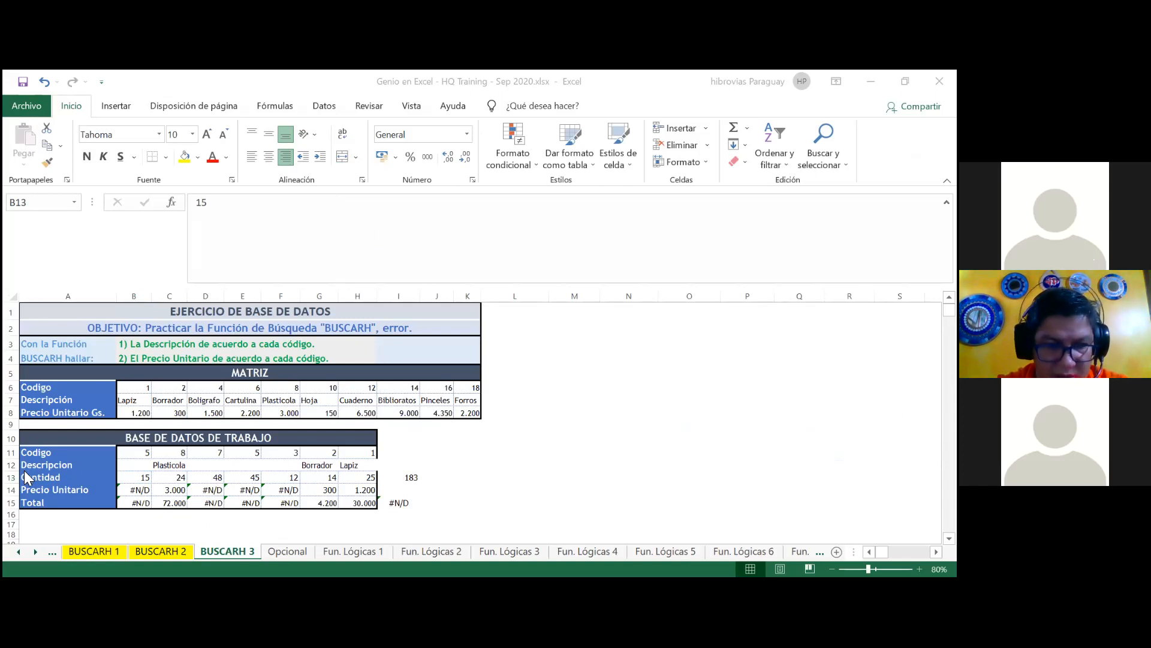
key(Up)
key(Right)
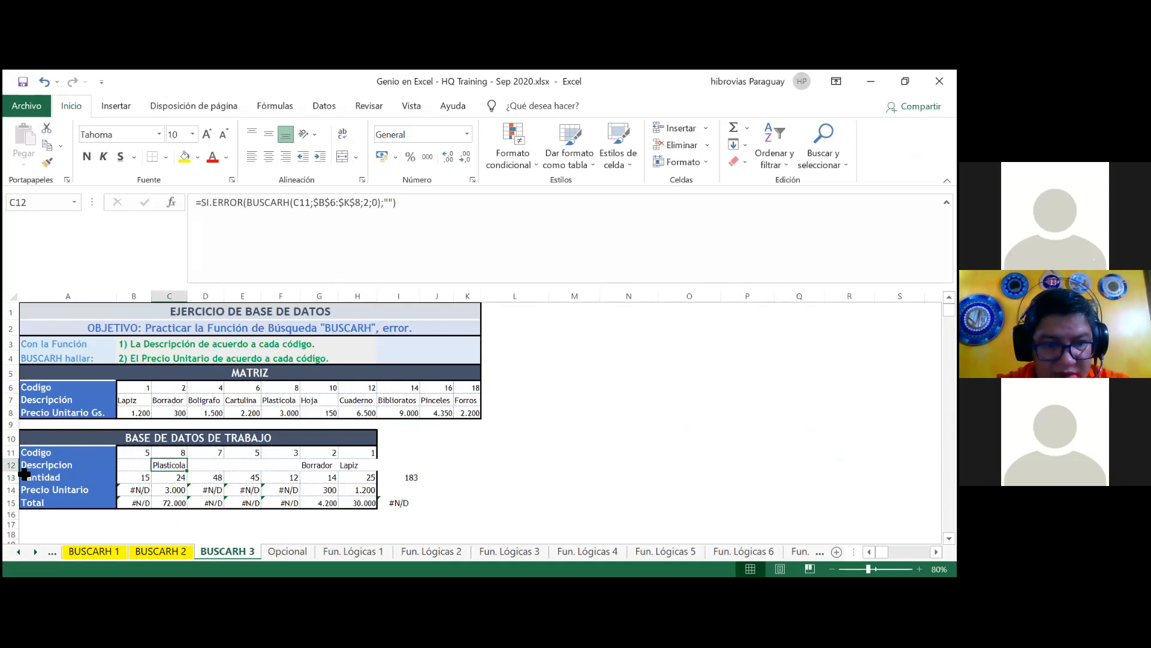
key(Left)
key(shift+Right)
key(shift+Right)
key(shift+Right)
key(shift+Right)
key(shift+Right)
key(shift+Right)
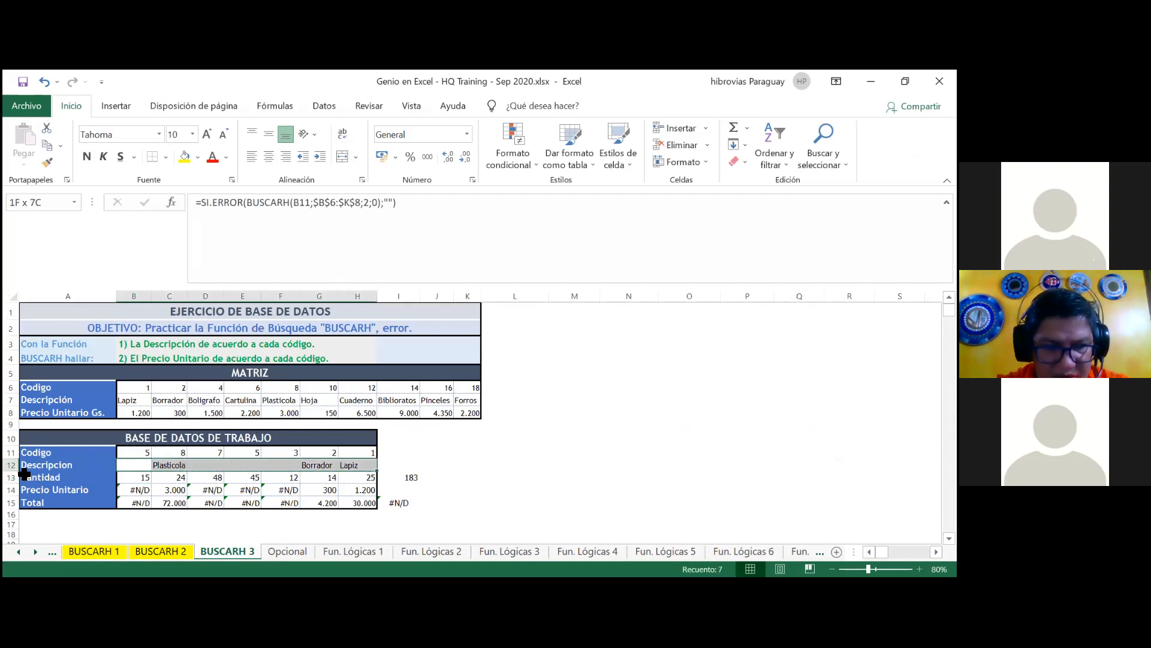
key(Delete)
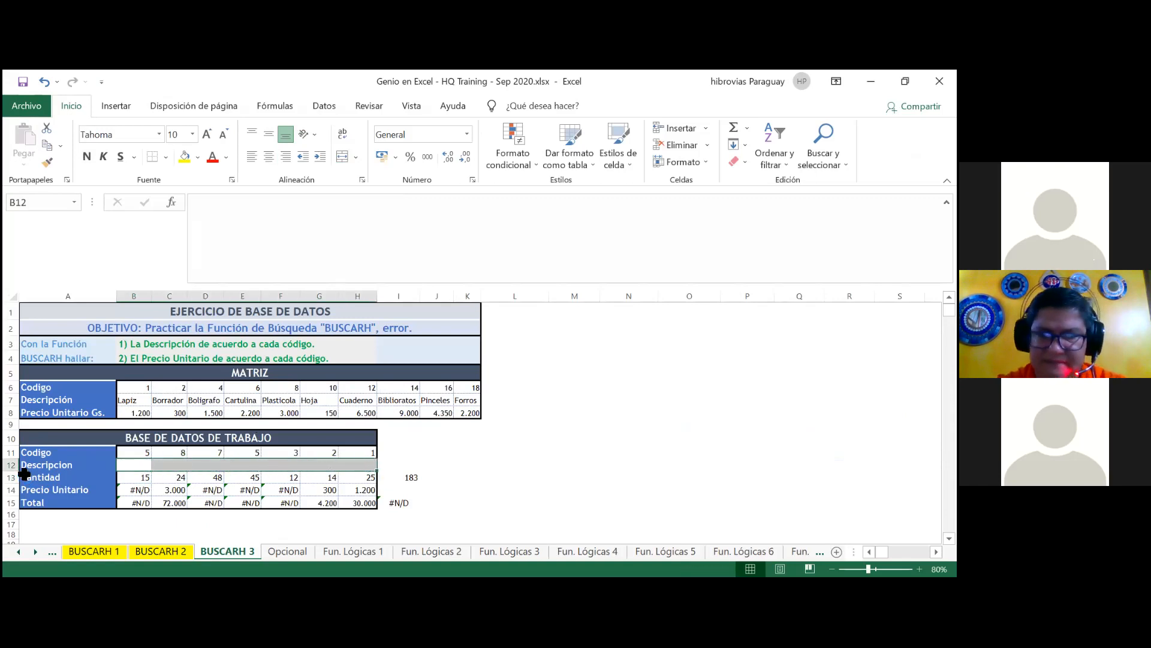
Step: Clear the Precio Unitario and Total formulas in B14:H15
key(Down)
key(Down)
key(Down)
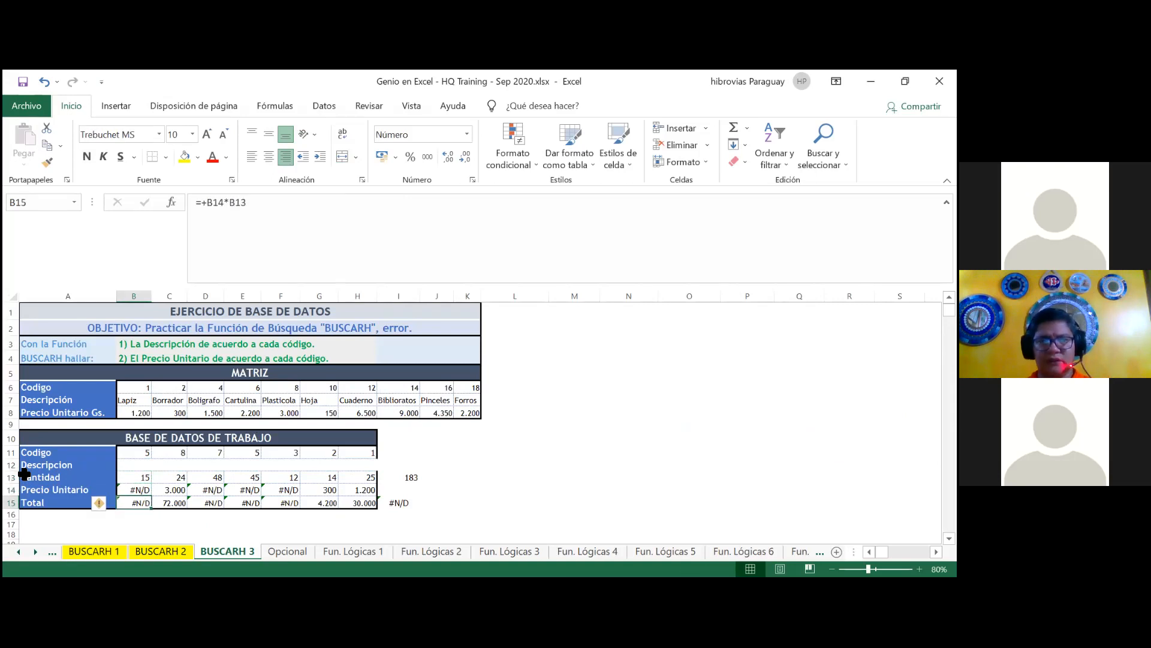
key(Up)
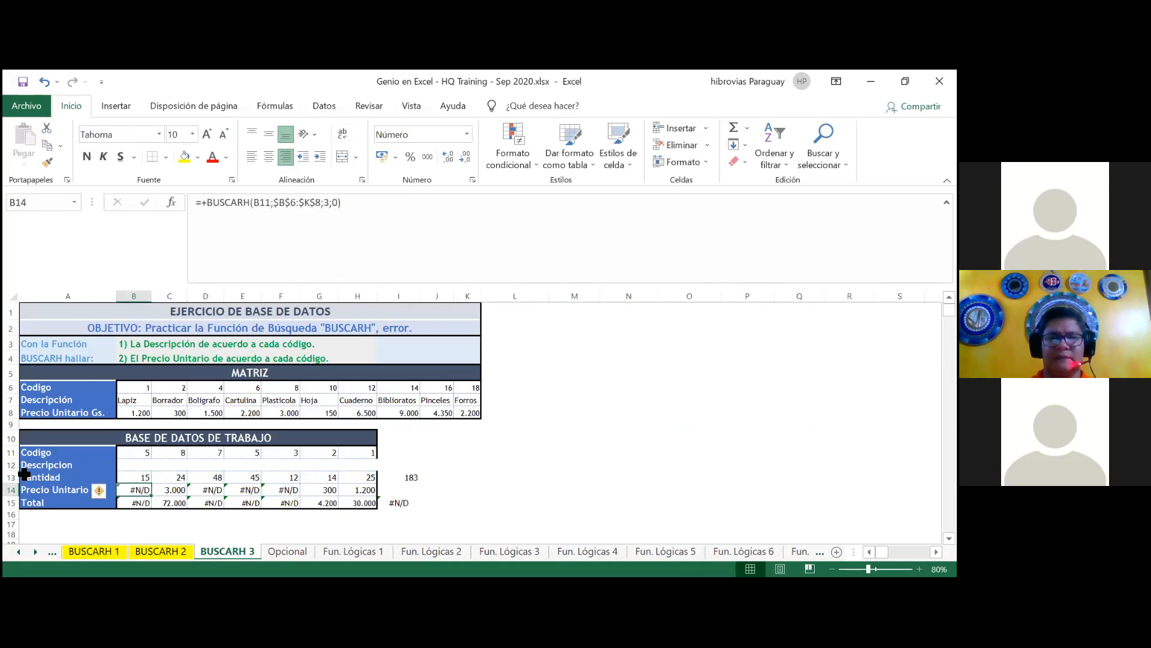
key(shift+Down)
key(ctrl+shift+Right)
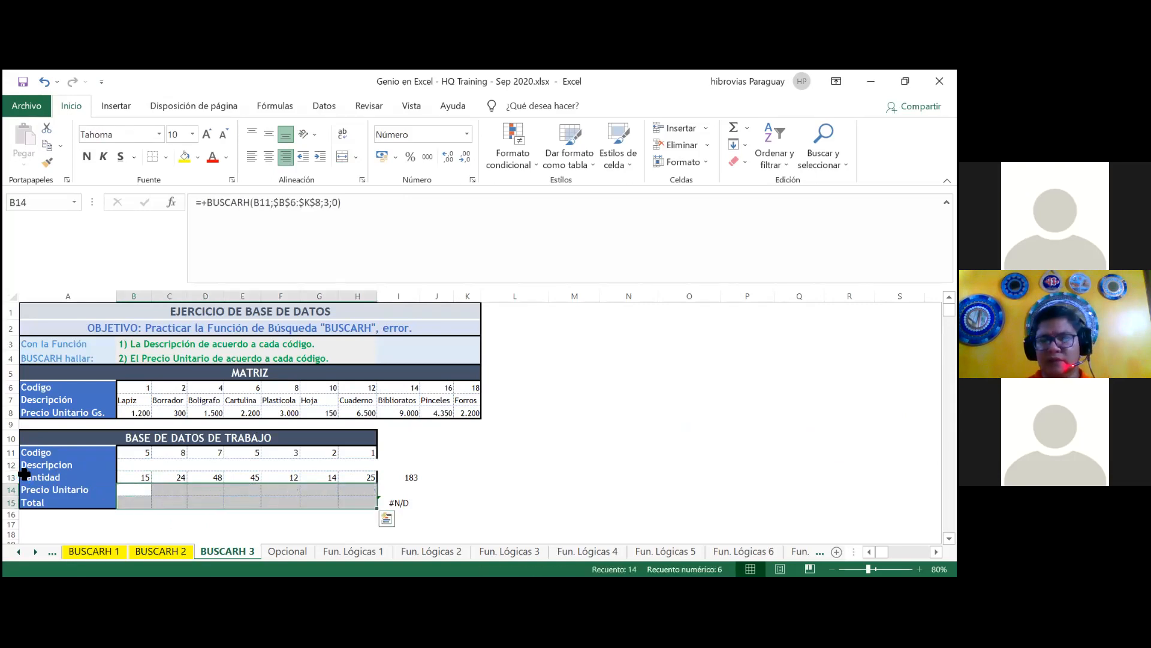
key(Delete)
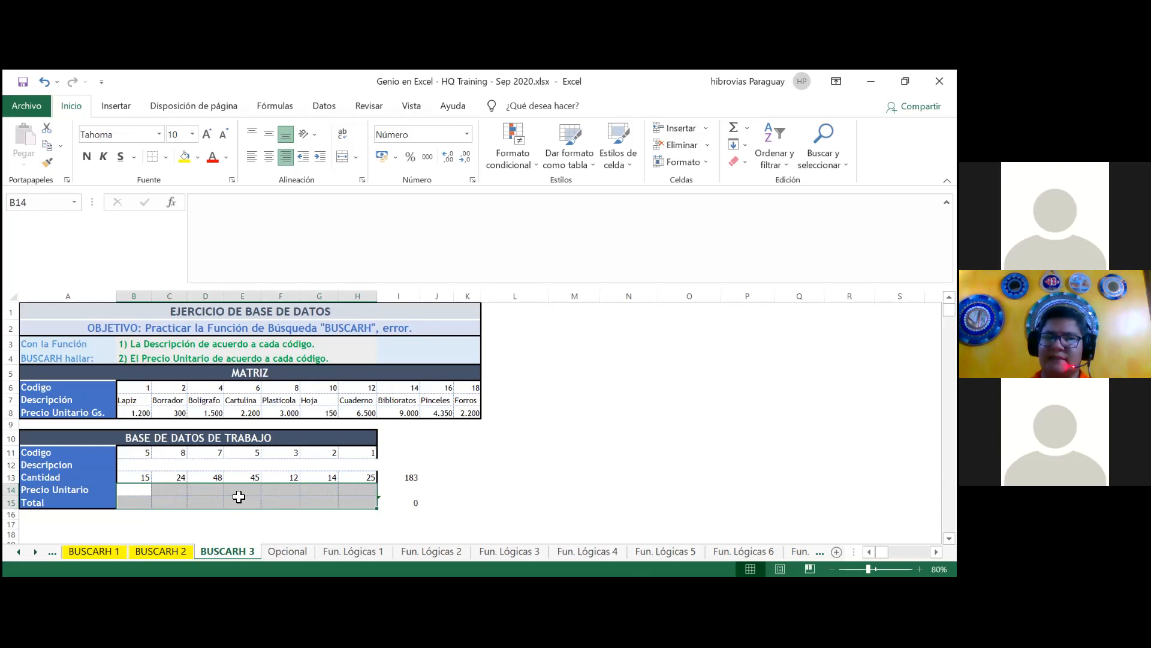
Step: Examine the empty Descripcion cell B12 and the extent of the lookup matrix B6:K8
click(143, 465)
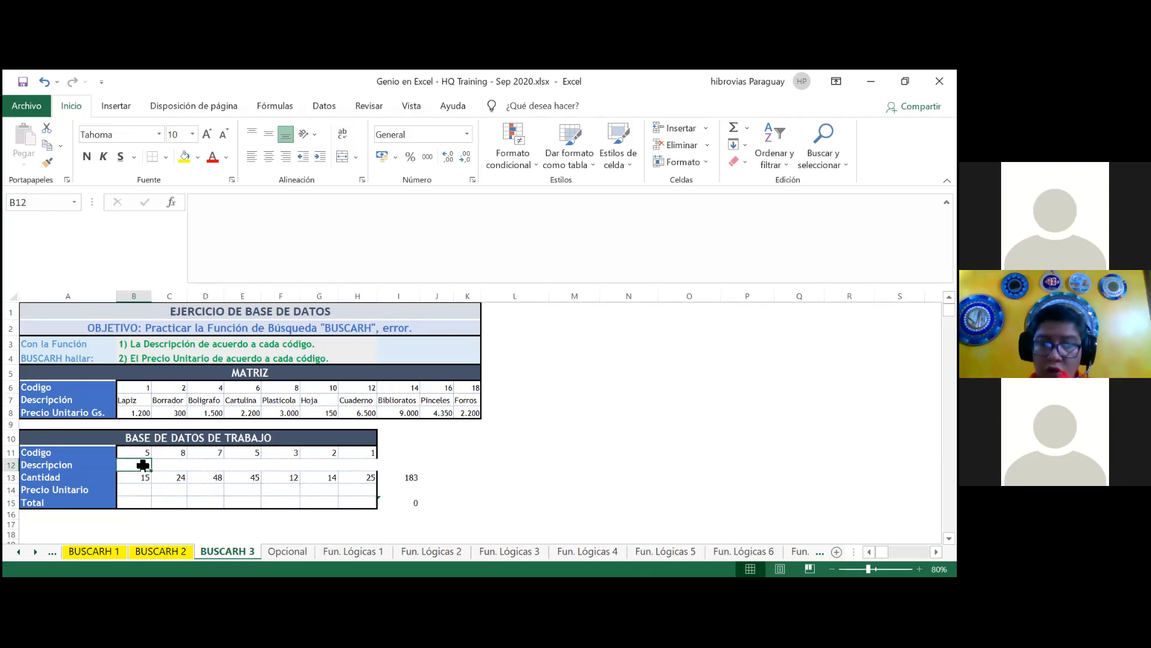
click(137, 391)
key(ctrl+shift+Down)
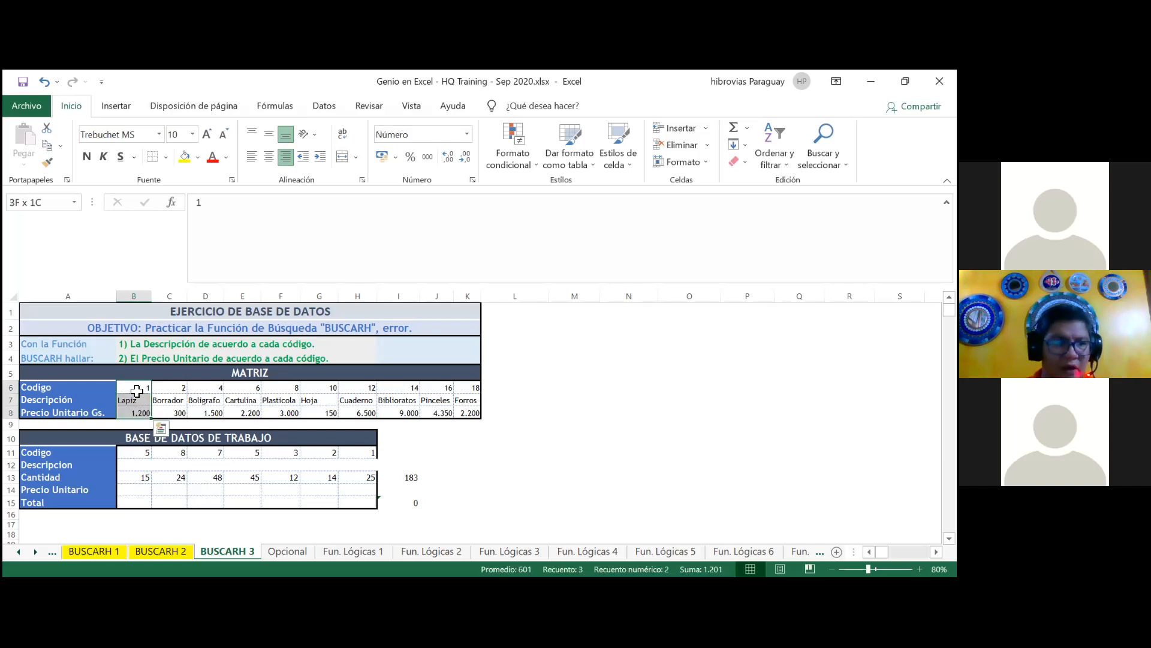
key(ctrl+shift+Right)
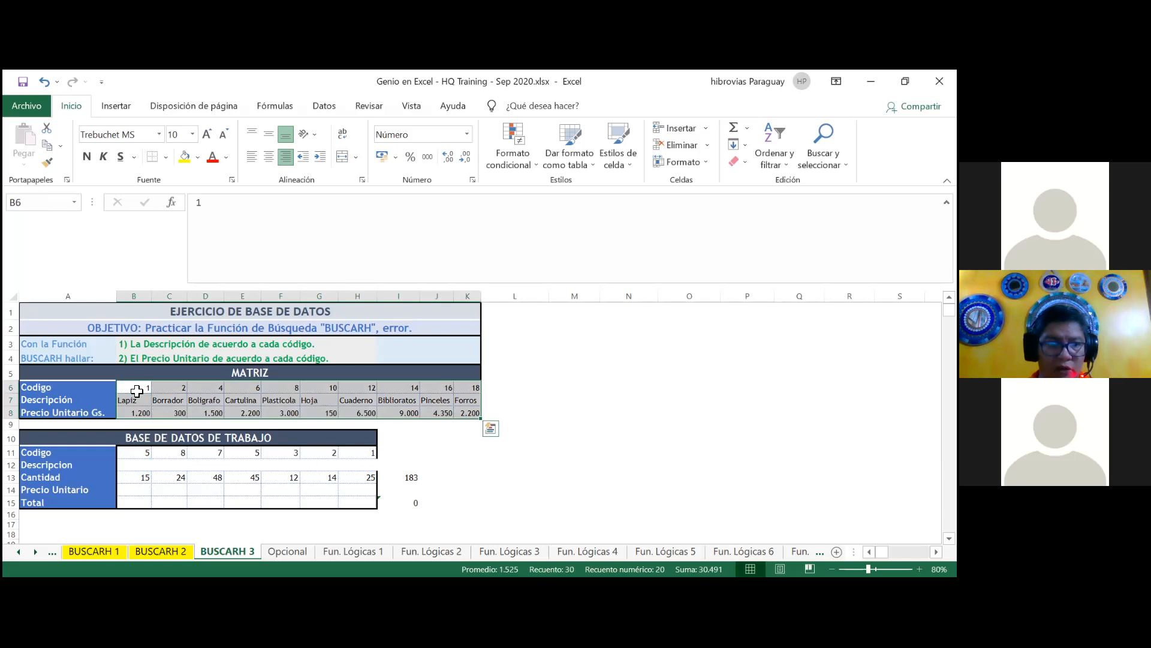
click(75, 376)
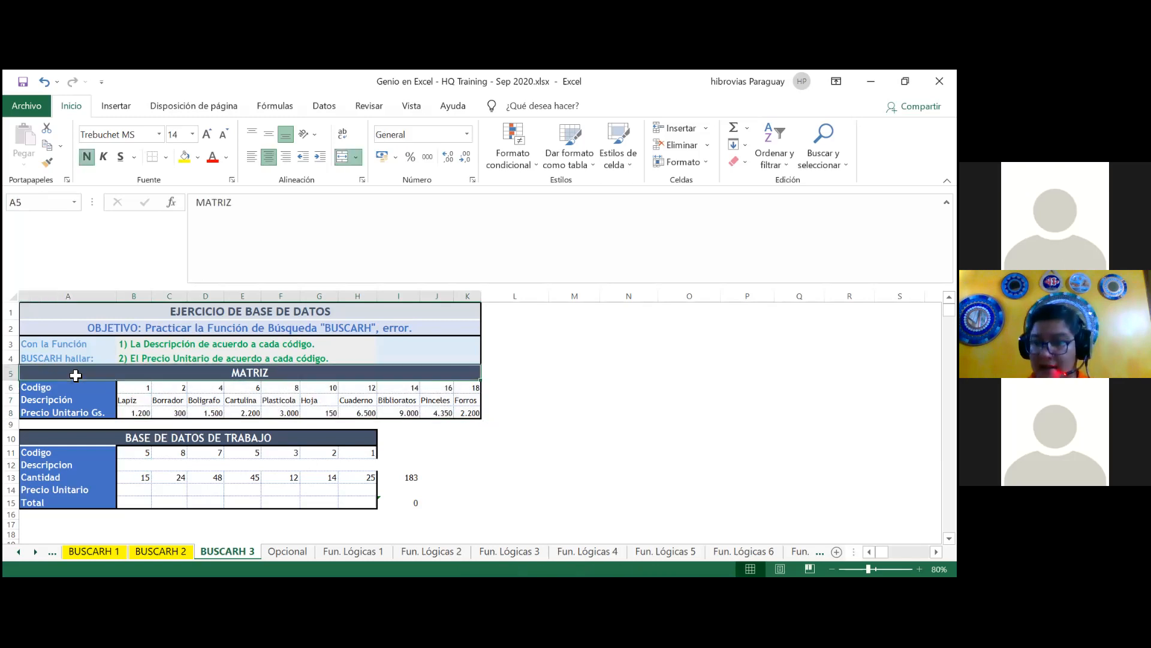
Step: Select the matrix values B6:K8, covering the codes, descriptions and unit prices without their row labels
drag(145, 388, 145, 387)
key(shift+Down)
key(ctrl+shift+Right)
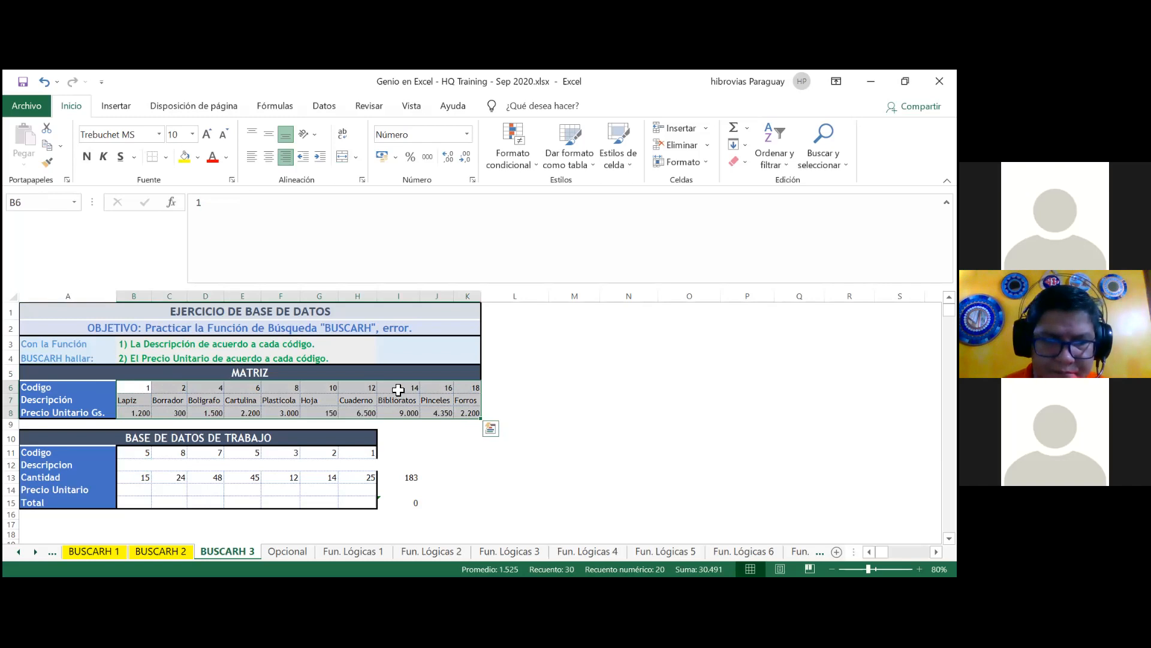
right_click(399, 390)
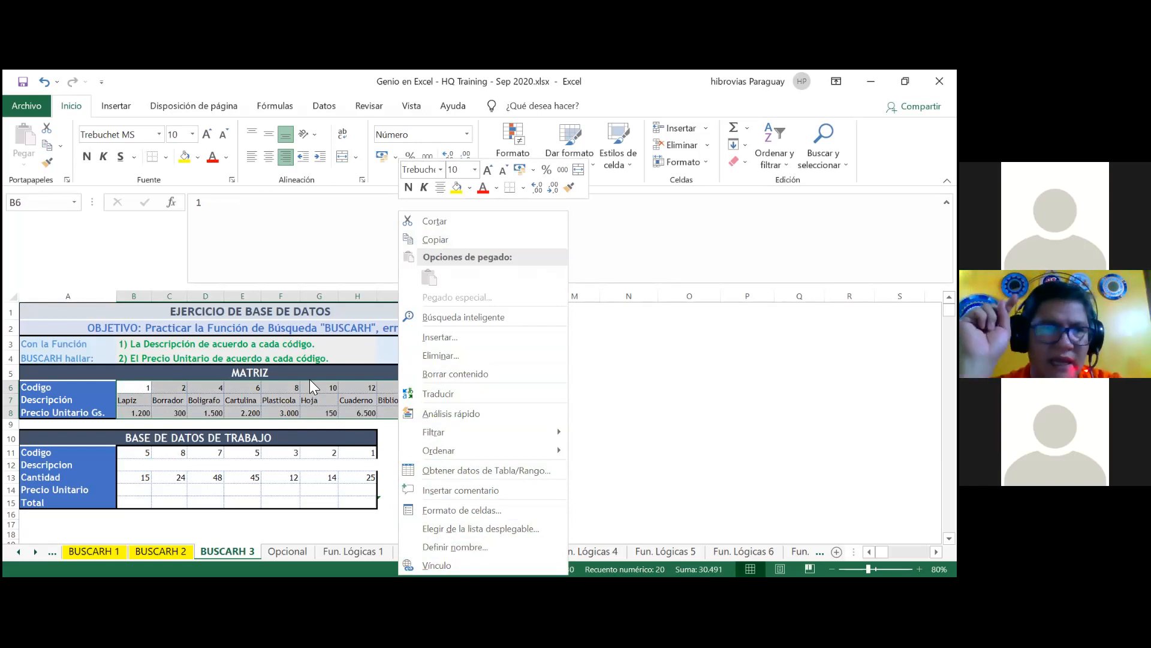
key(Escape)
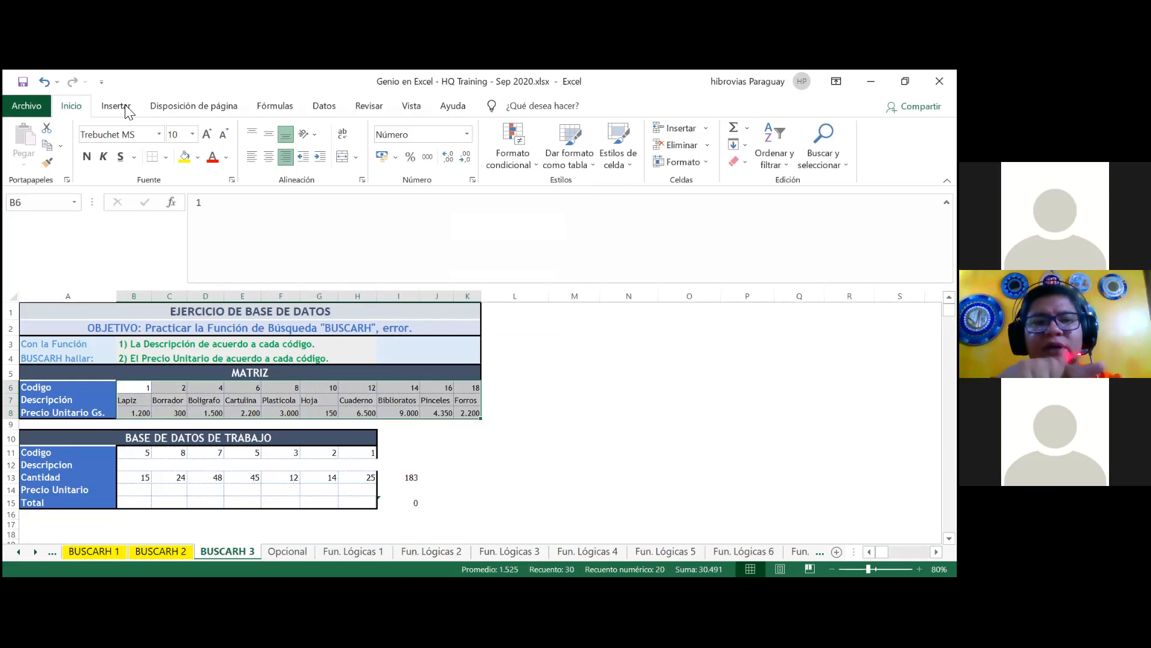
Step: Review the names already defined in the workbook, leaving the selected matrix range unnamed
click(274, 111)
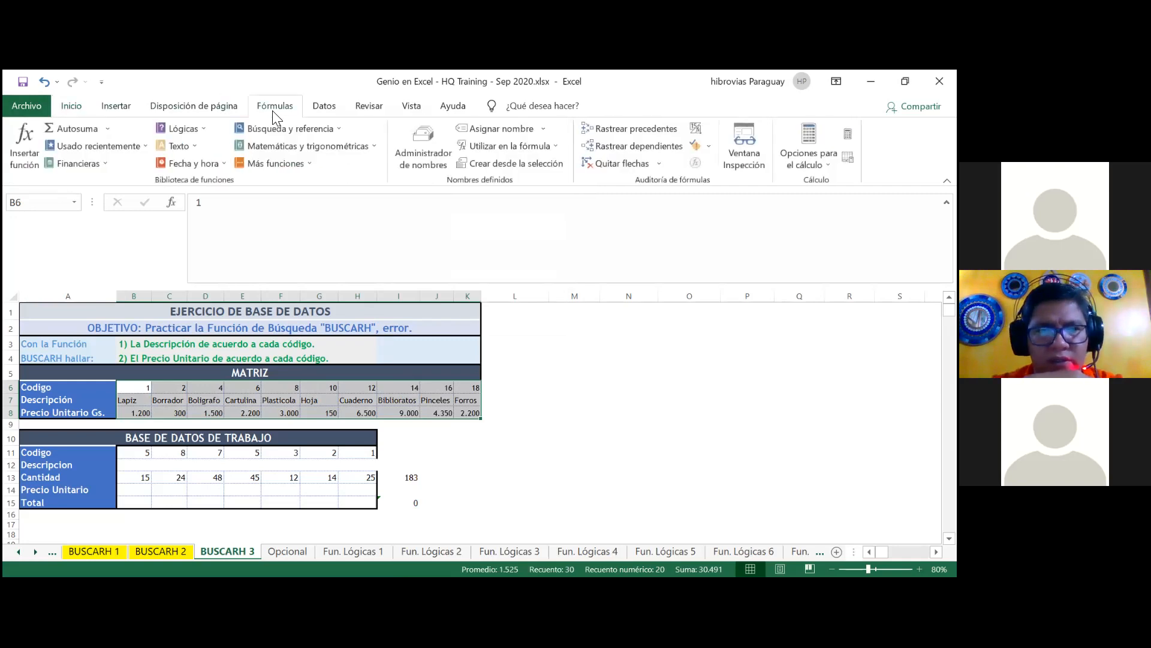
click(418, 171)
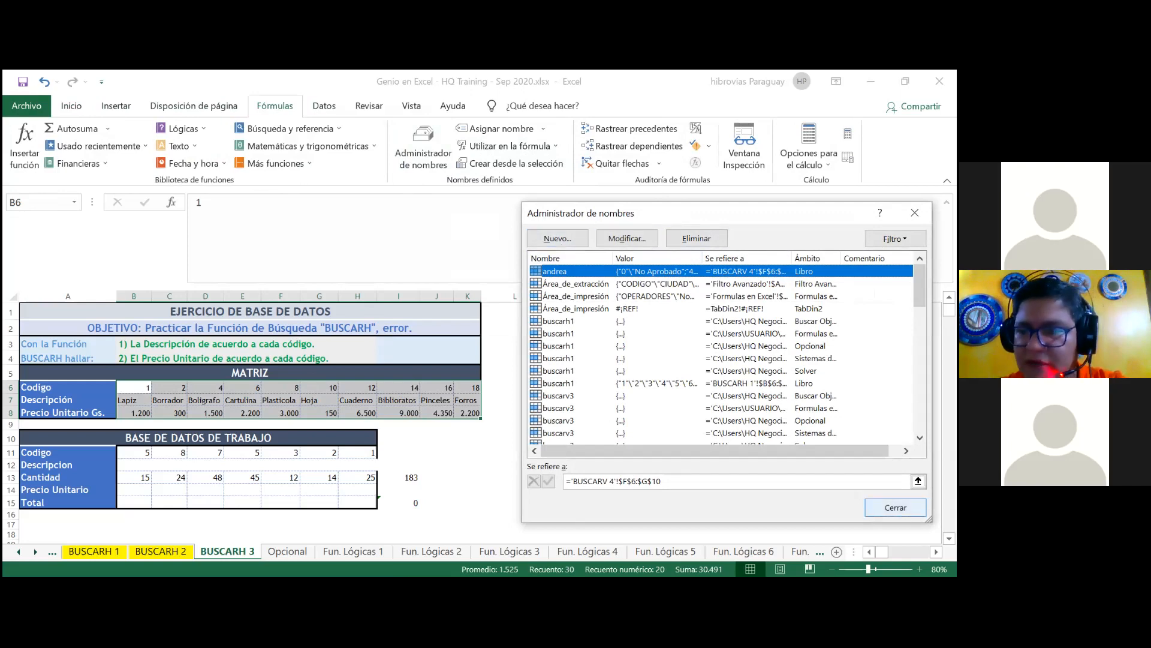
click(895, 507)
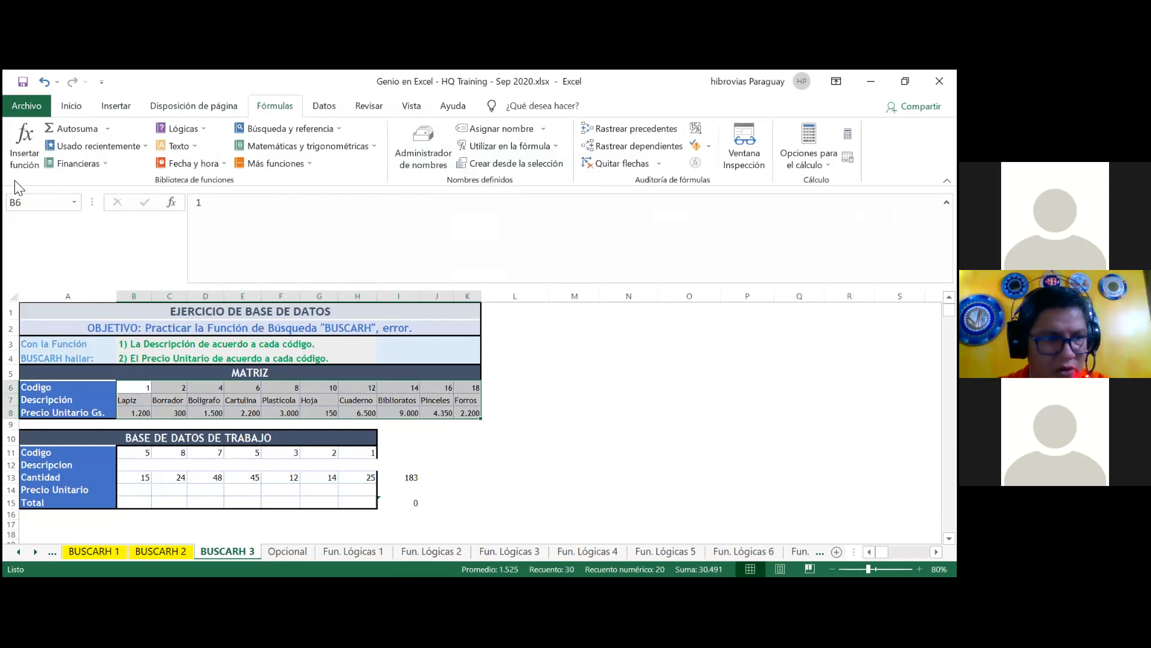
click(41, 204)
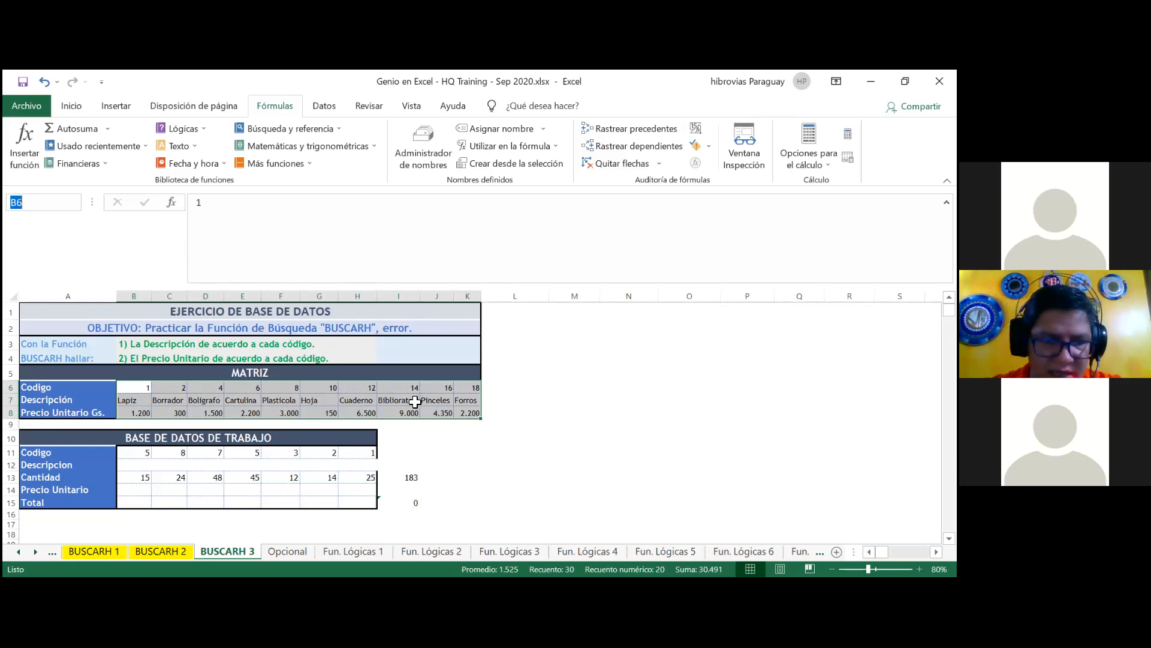
key(Return)
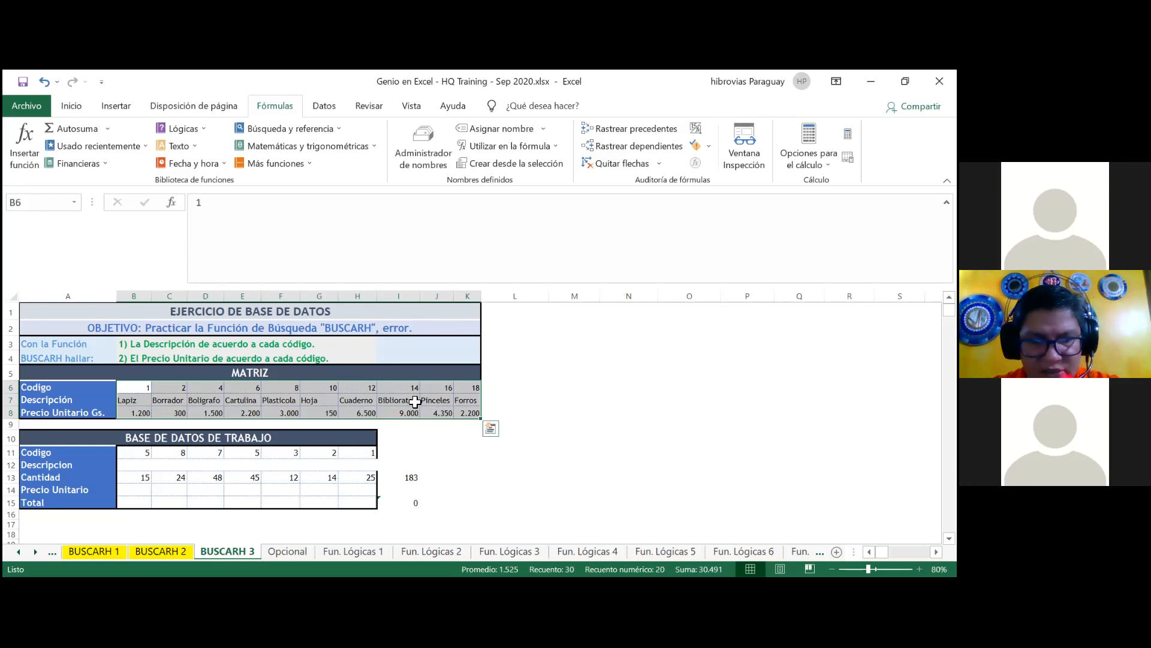
Step: Define the name Matriz_A with workbook scope for the matrix range B6:K8
right_click(415, 402)
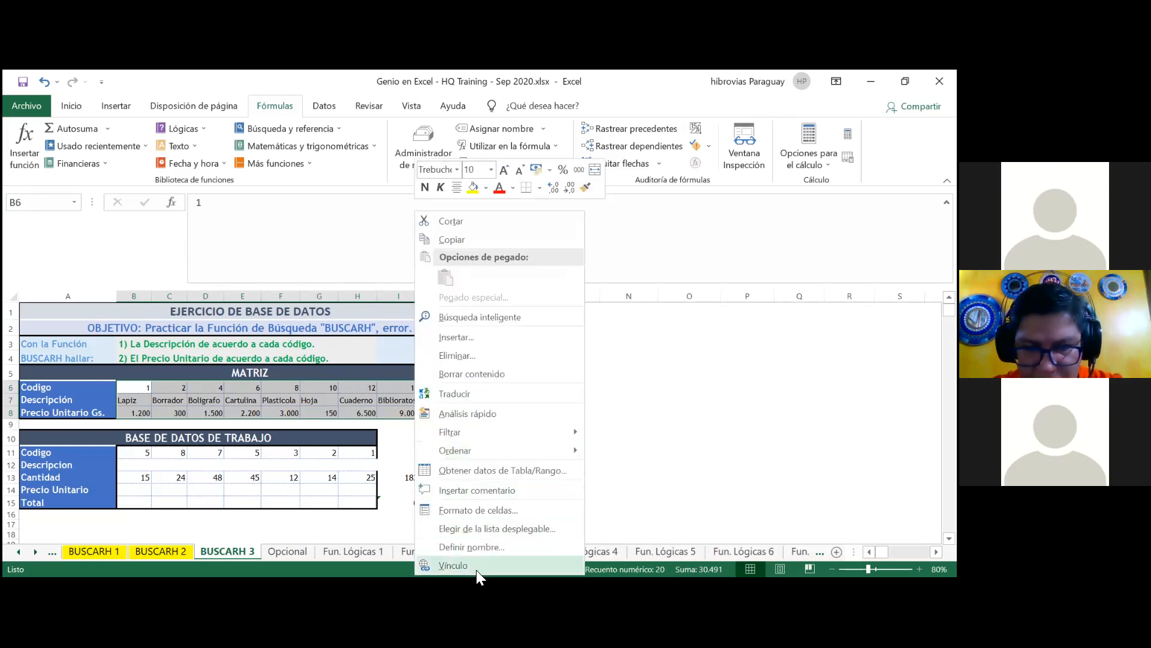
click(472, 547)
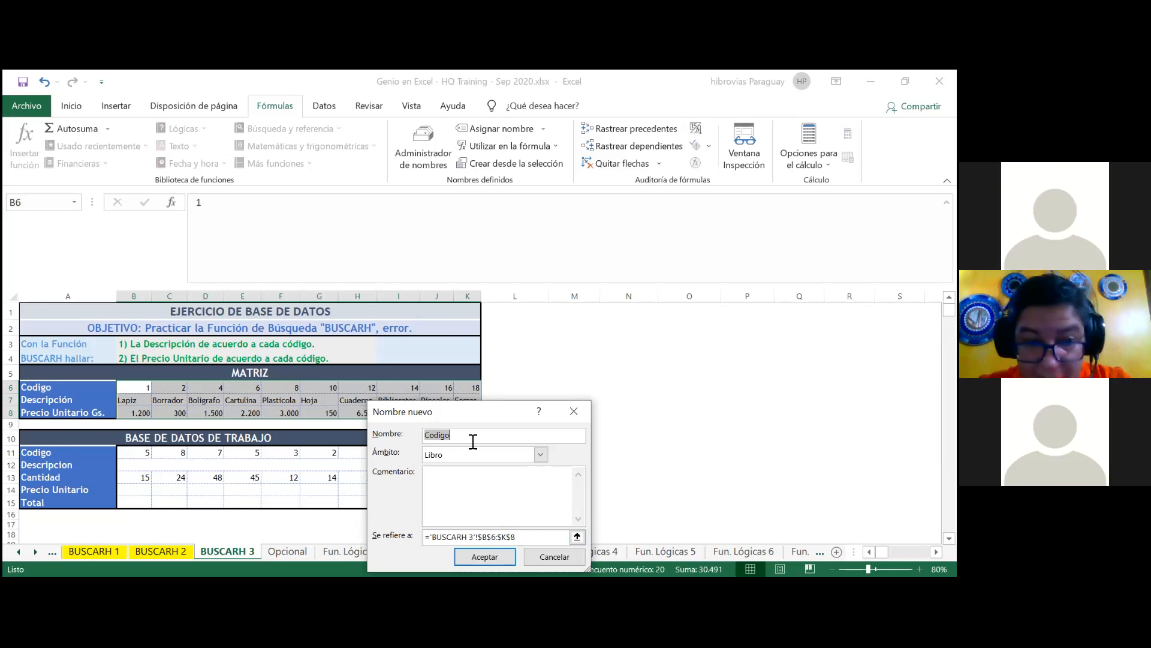
text(Mat)
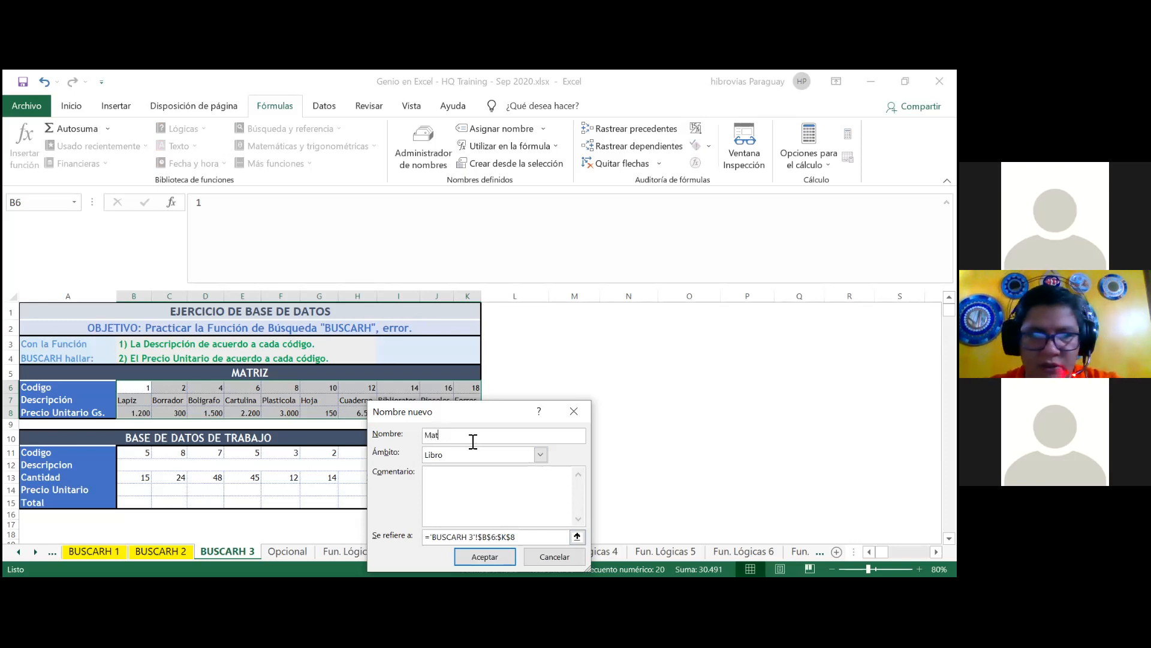
text(riz)
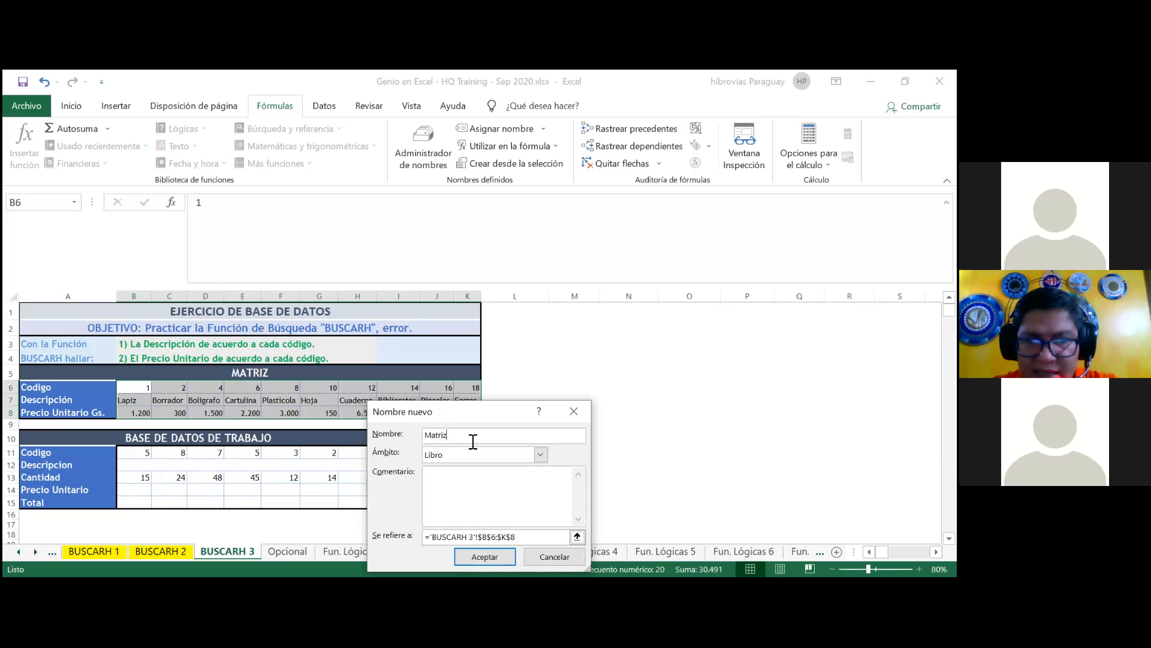
text(A)
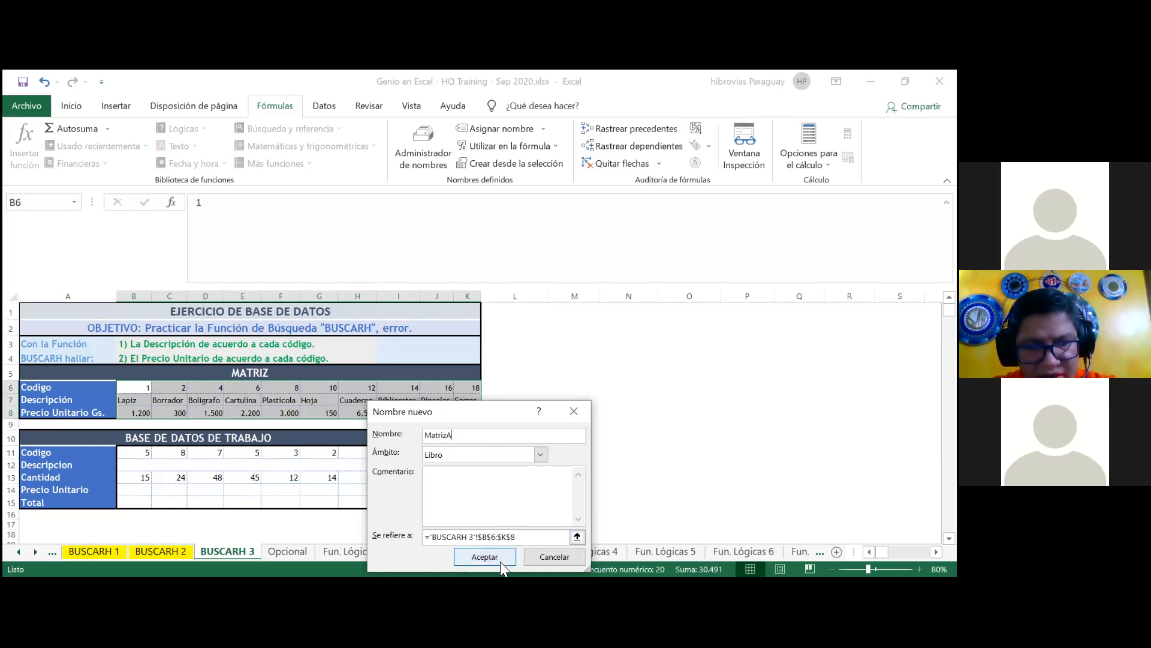
key(Left)
text(_)
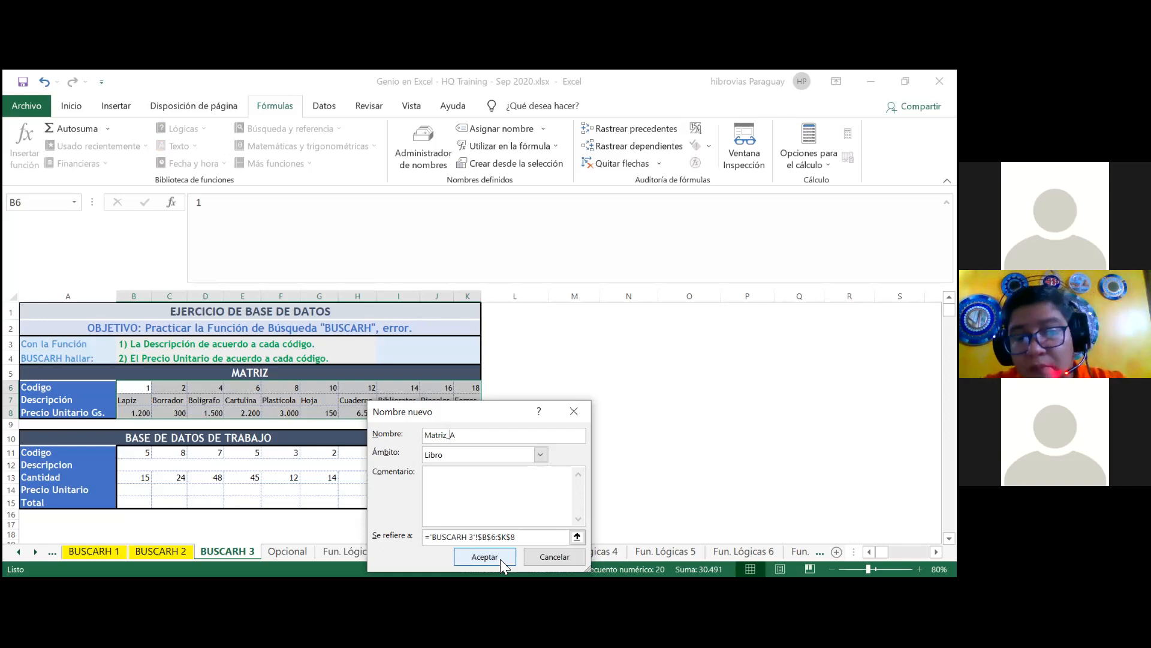
click(500, 559)
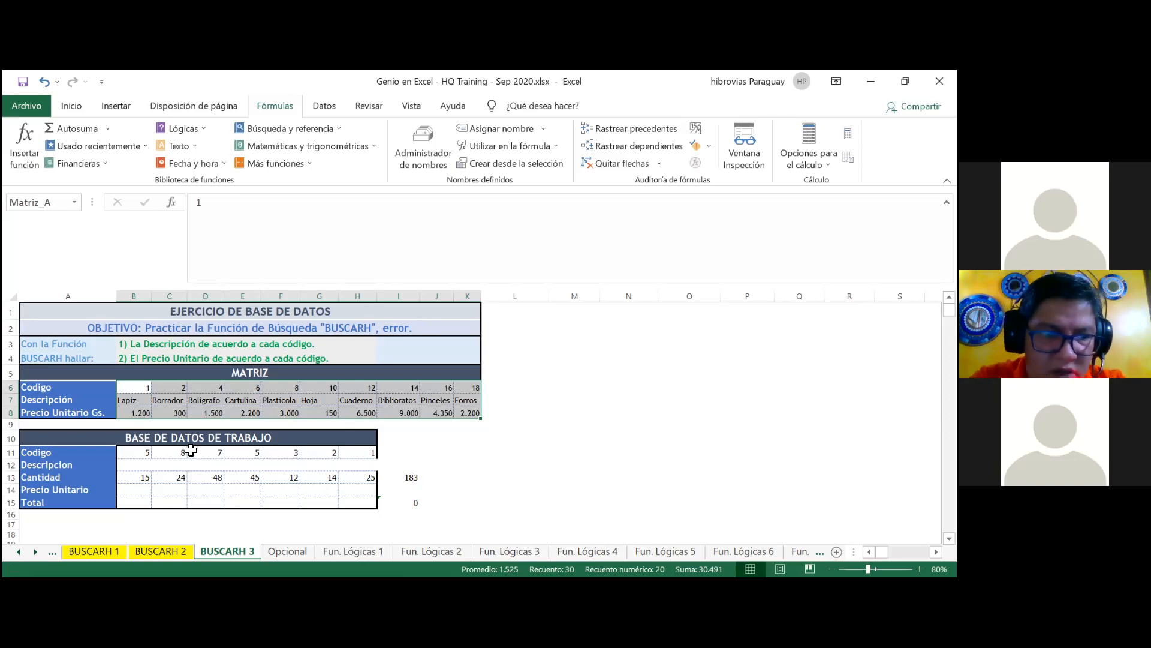
Step: Begin a BUSCARH formula in Descripcion cell B12 with the code in B11 as the lookup value
click(144, 465)
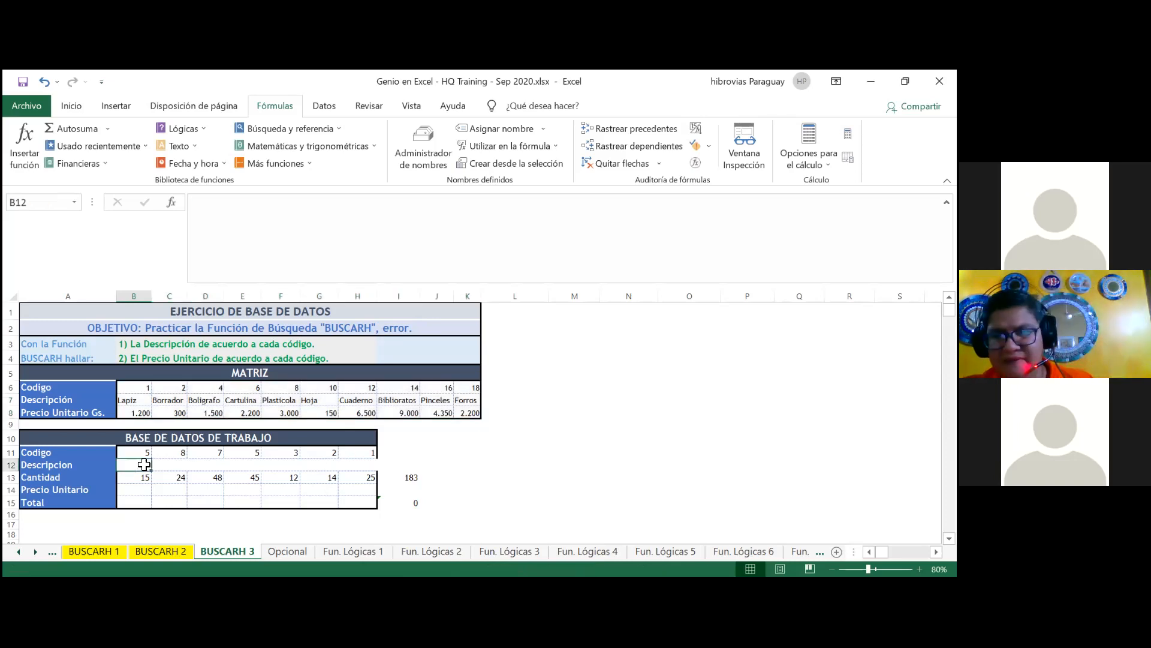
text(=)
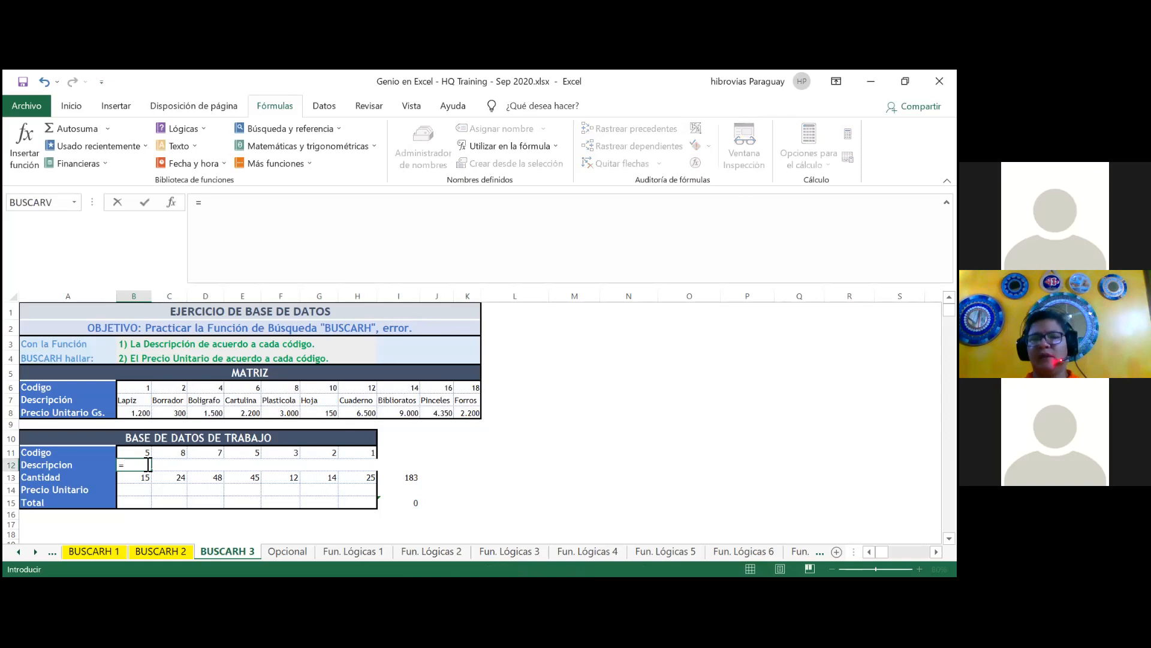
text(buscar)
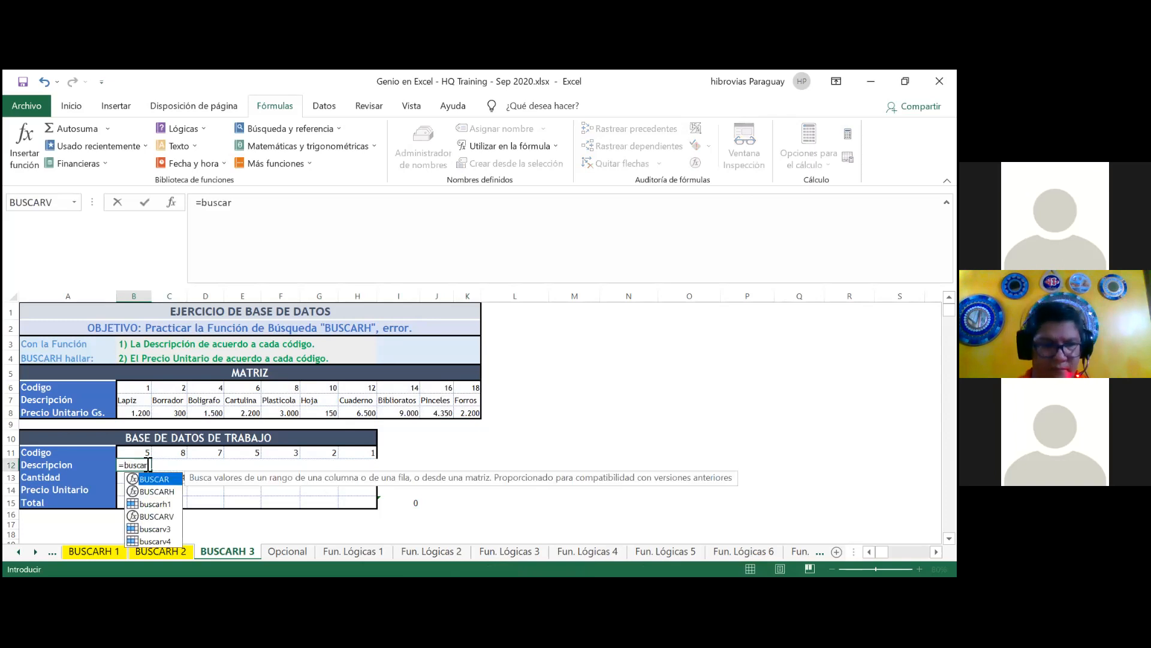
text(H)
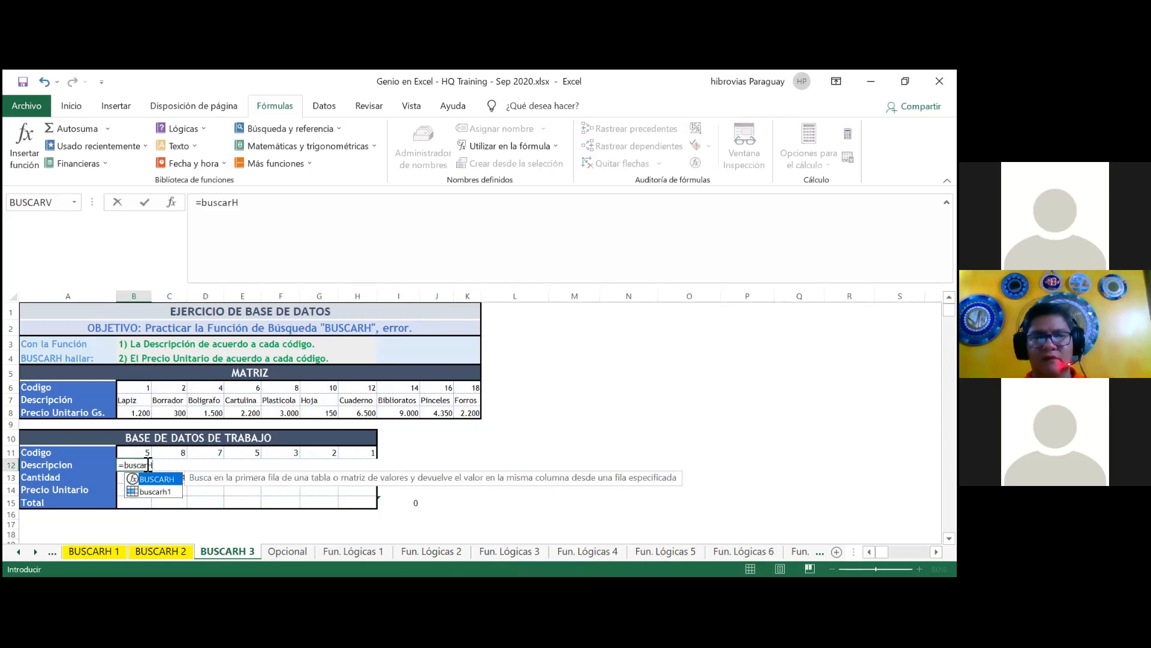
text(()
click(142, 452)
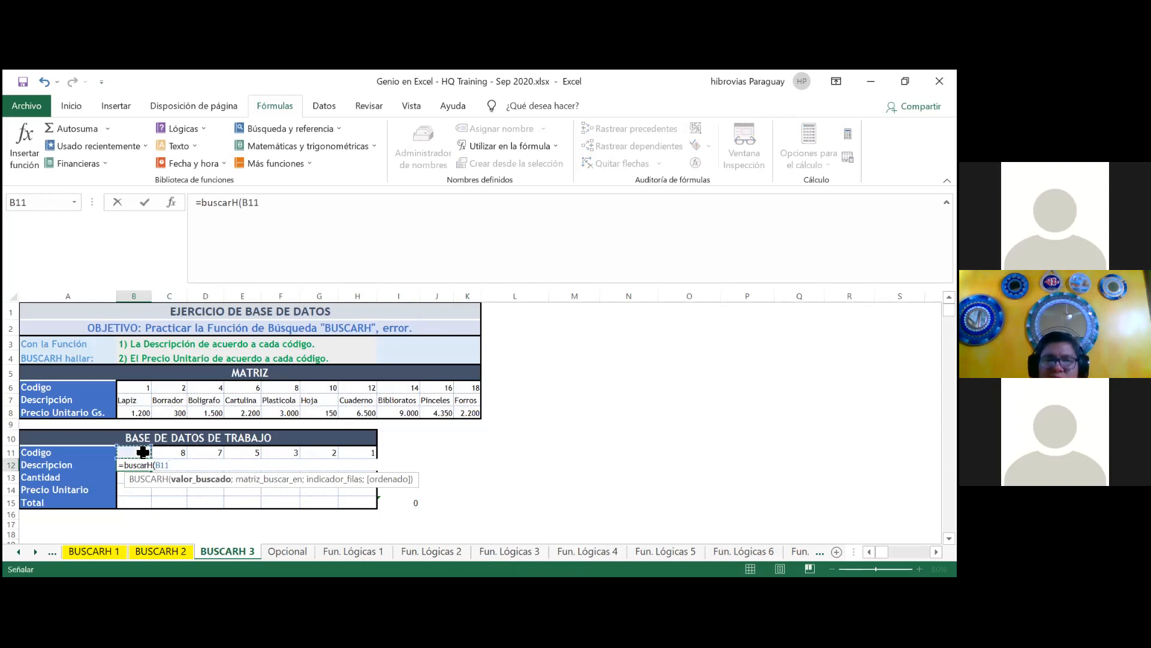
text(;)
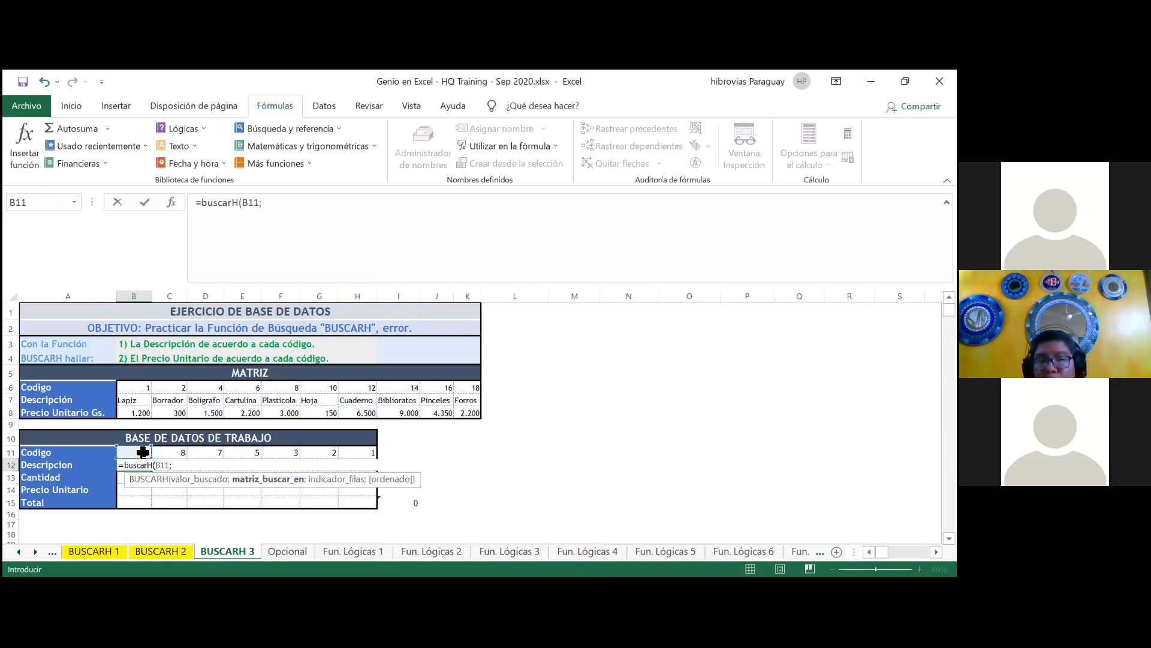
Step: Enter the named range Matriz_A as the lookup matrix of the BUSCARH formula in B12
text(Matri)
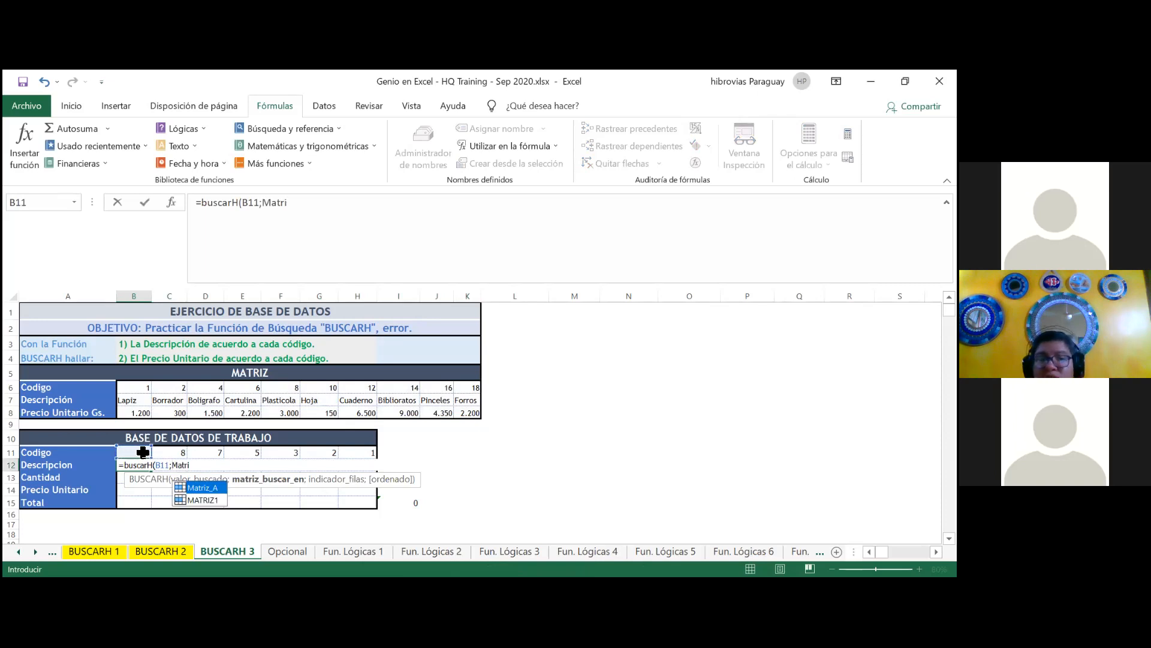
key(Return)
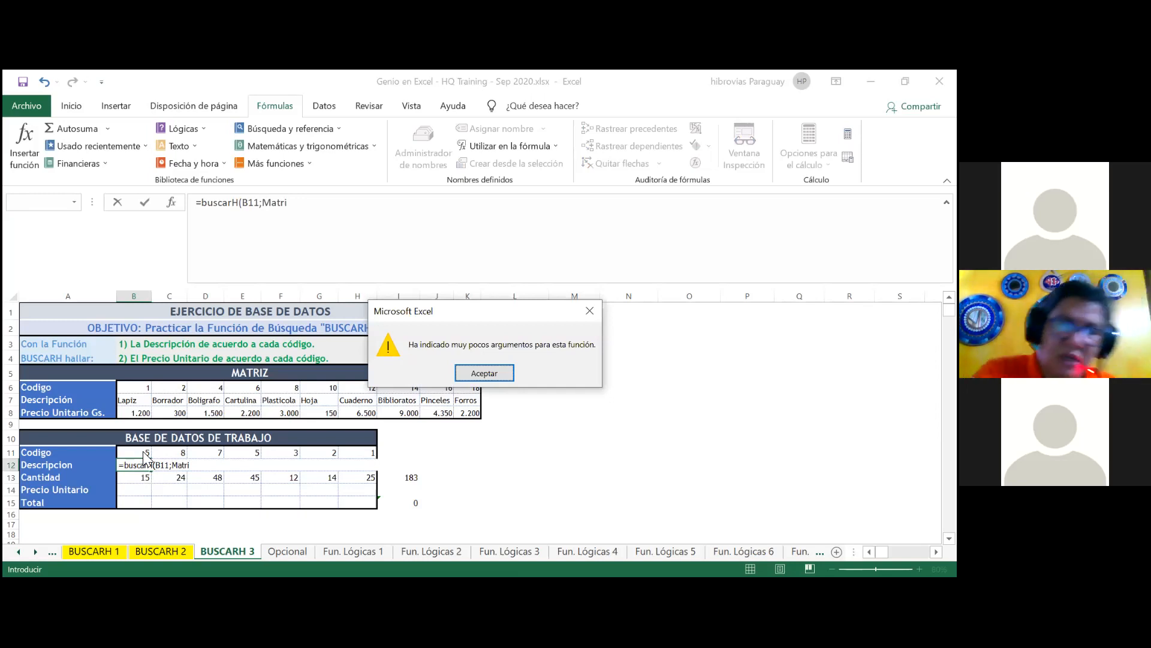
key(Return)
text(z)
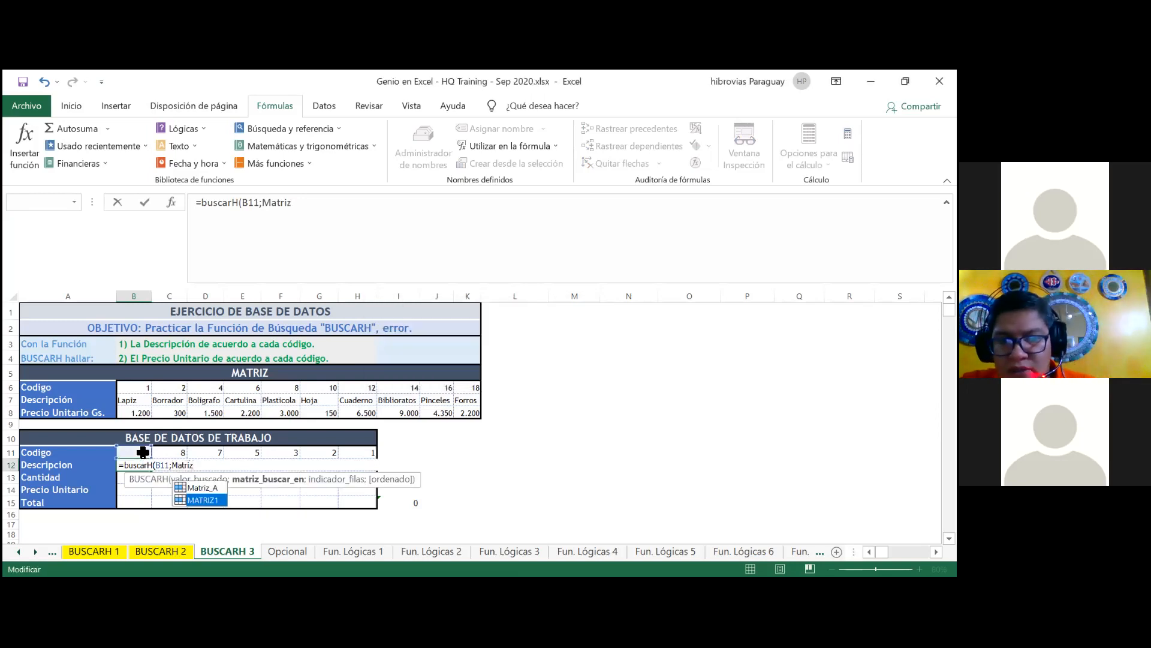
key(Return)
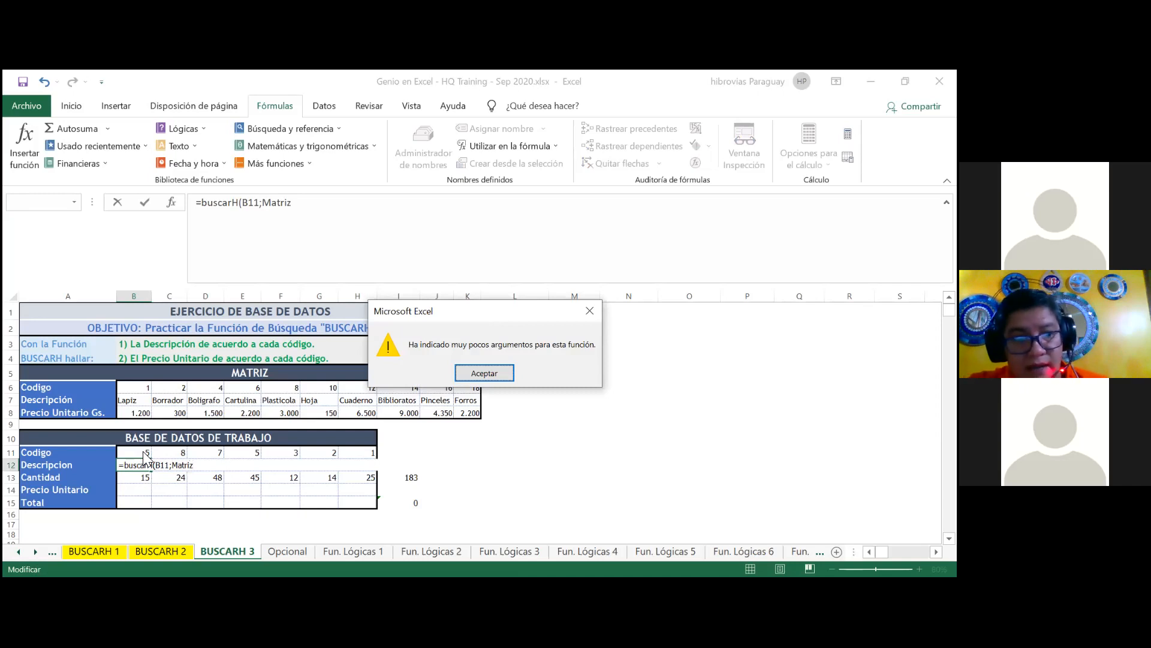
key(Return)
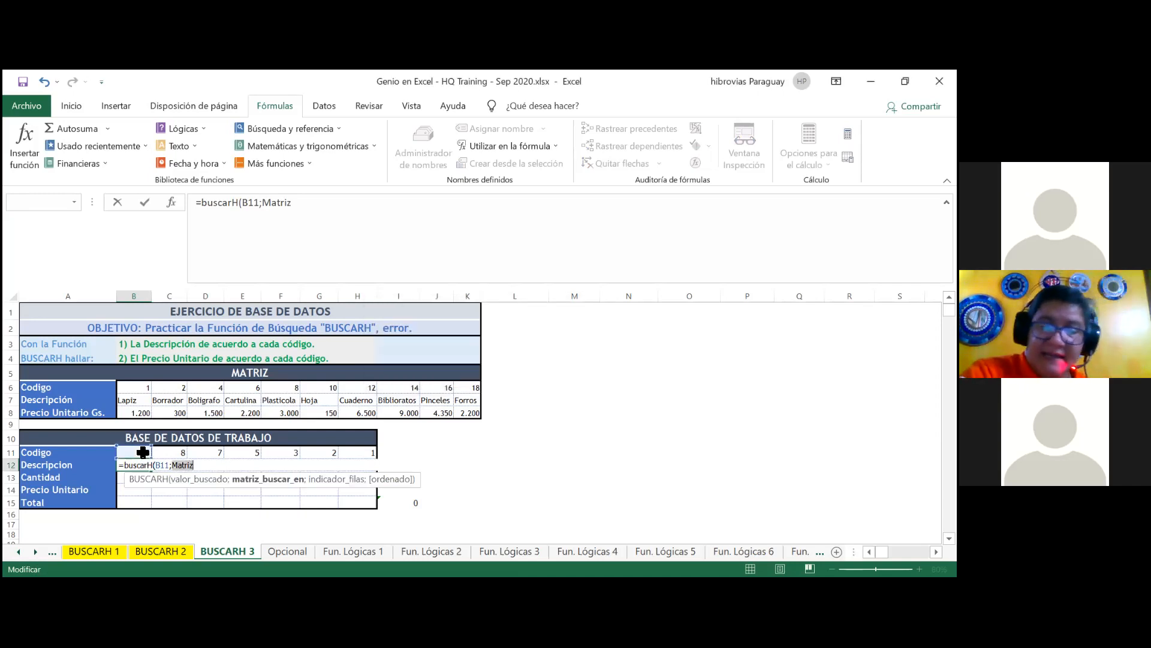
key(BackSpace)
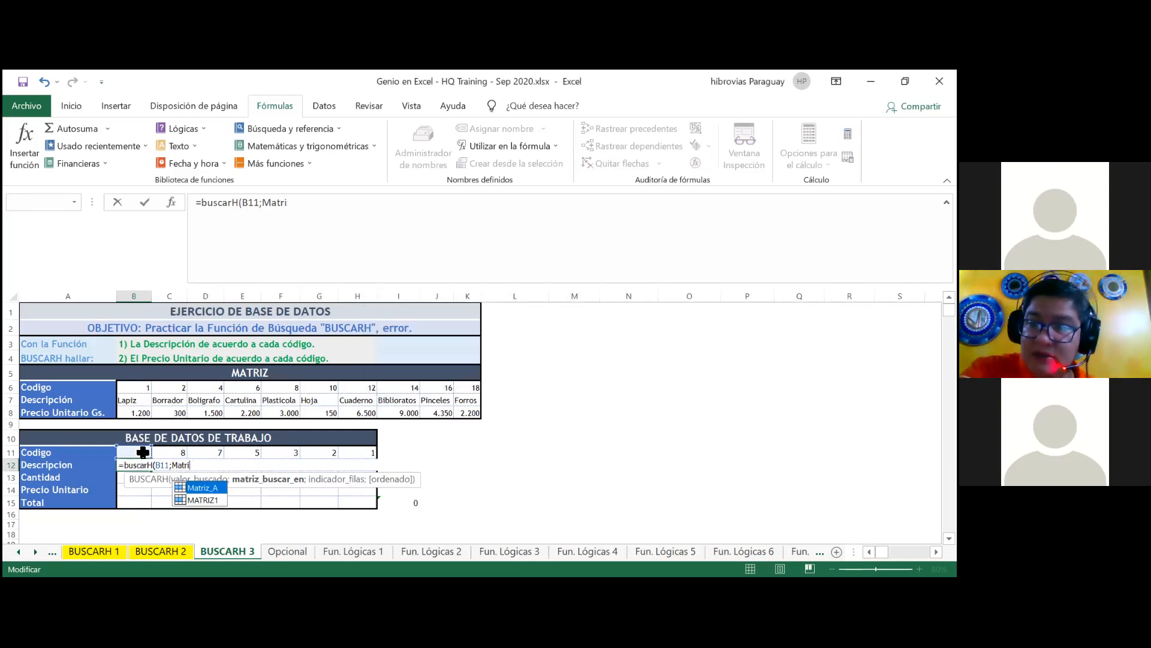
double_click(198, 487)
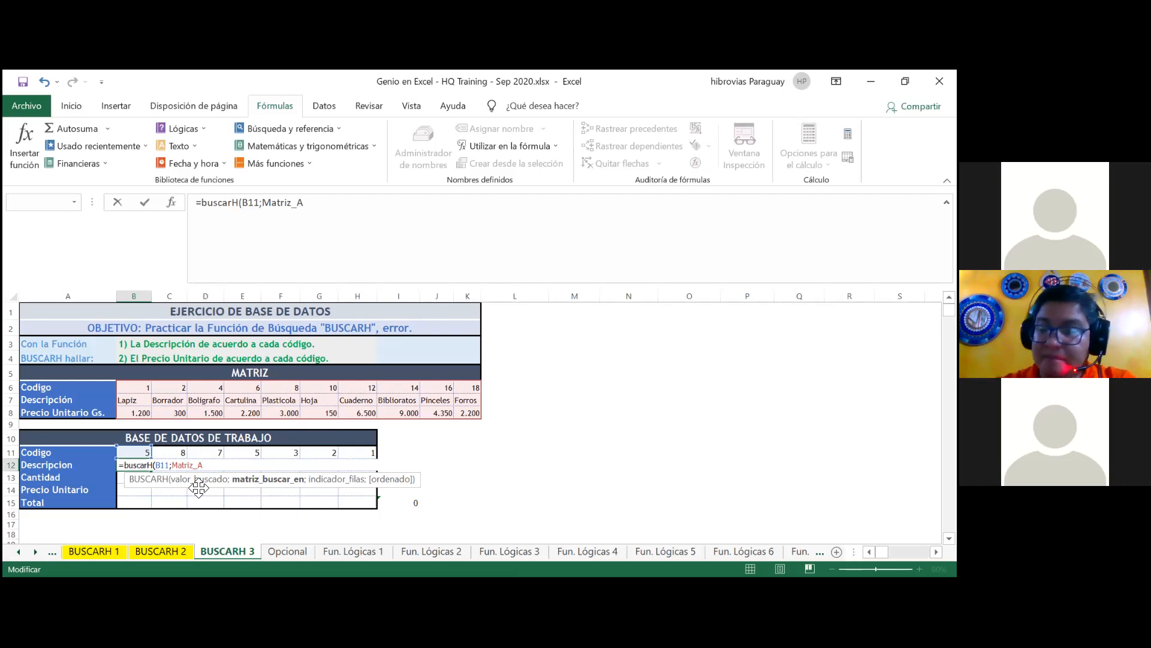
Step: Complete the B12 formula with row index 2 and exact match 0, as =BUSCARH(B11;Matriz_A;2;0)
text(;)
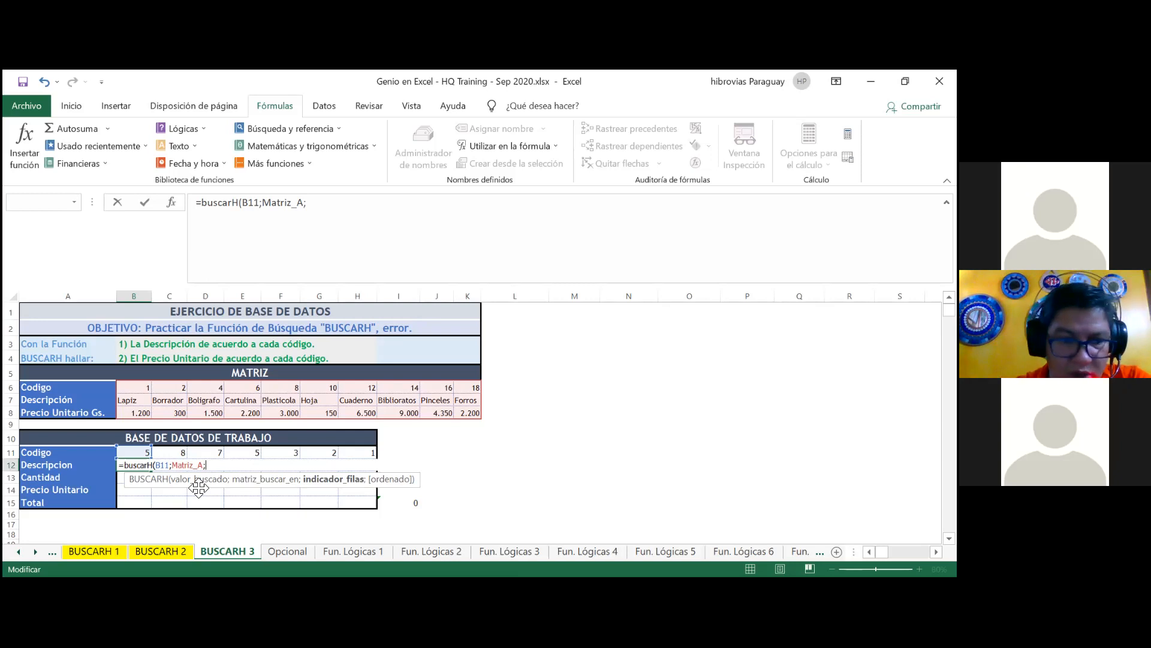
text(2)
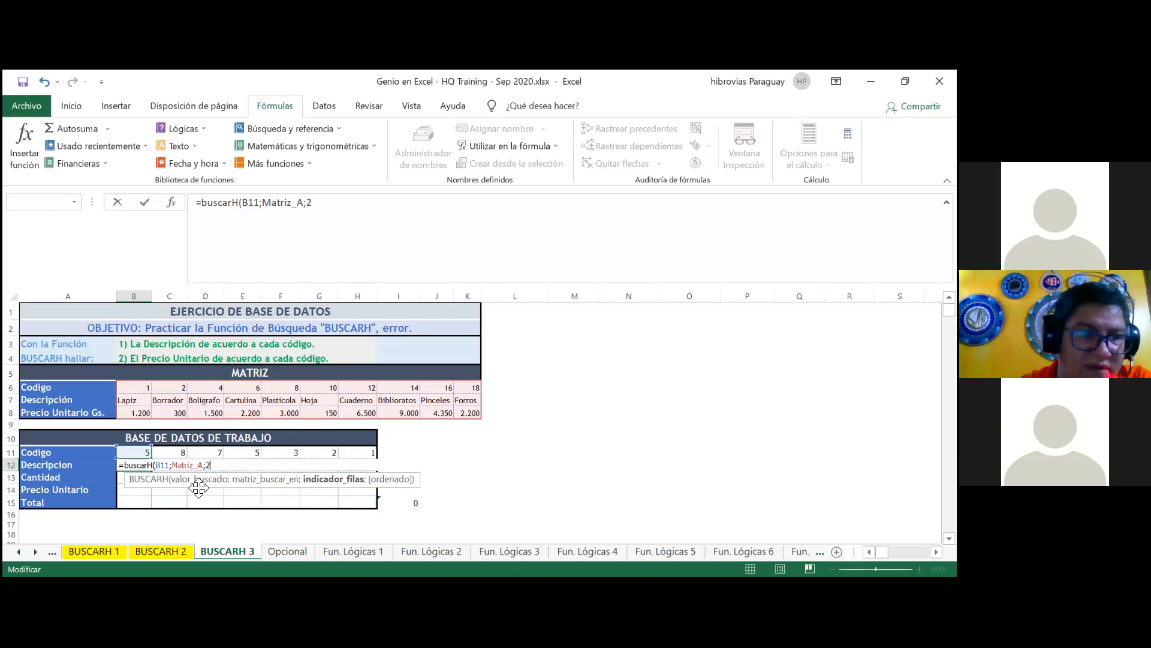
text(;)
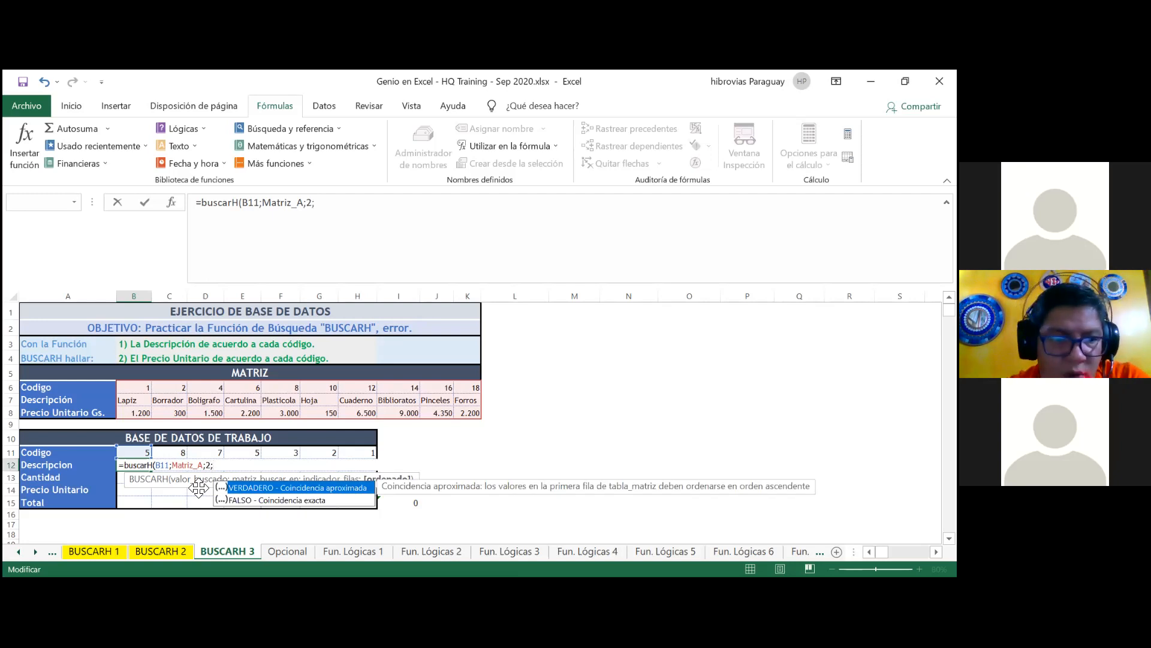
text(0)
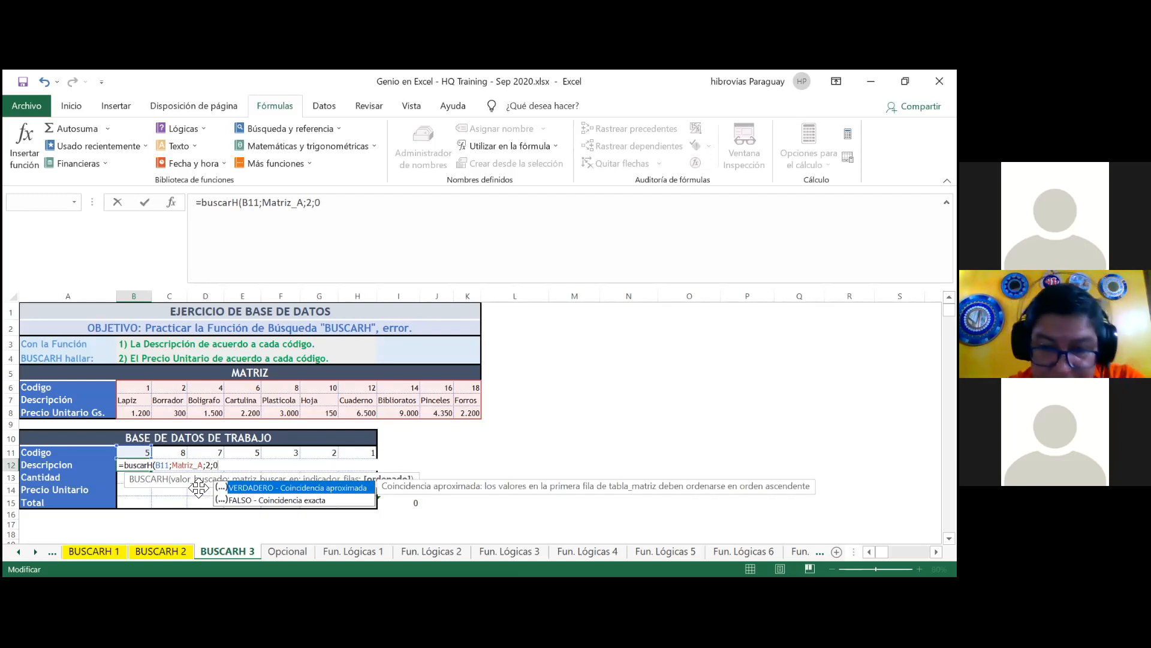
text())
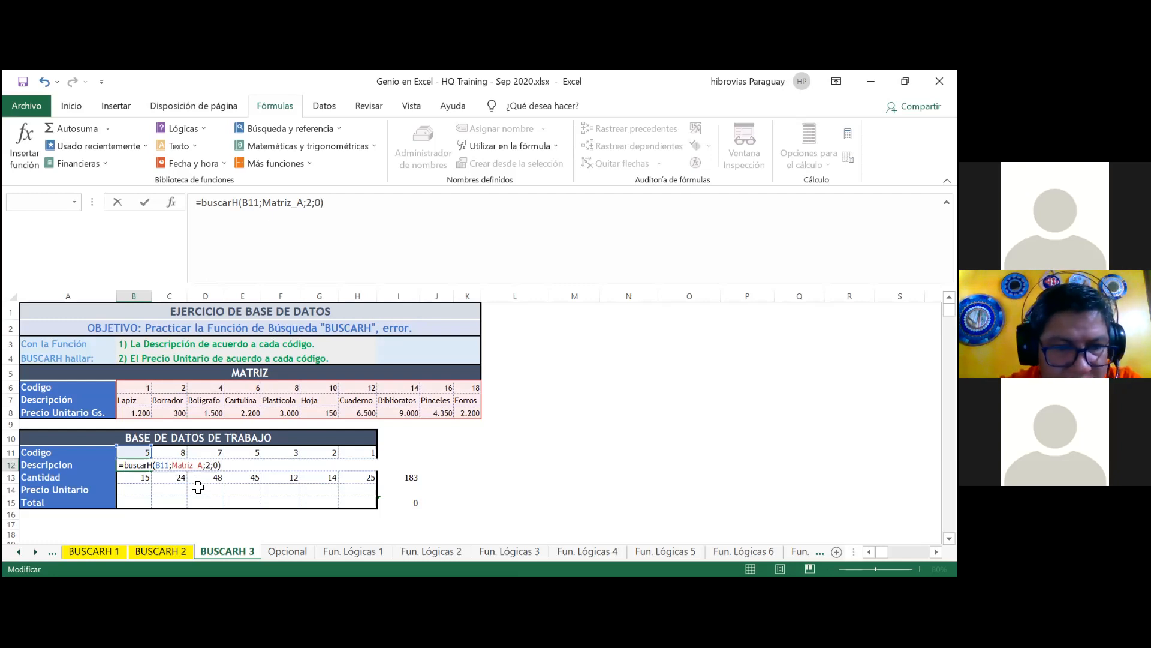
key(Return)
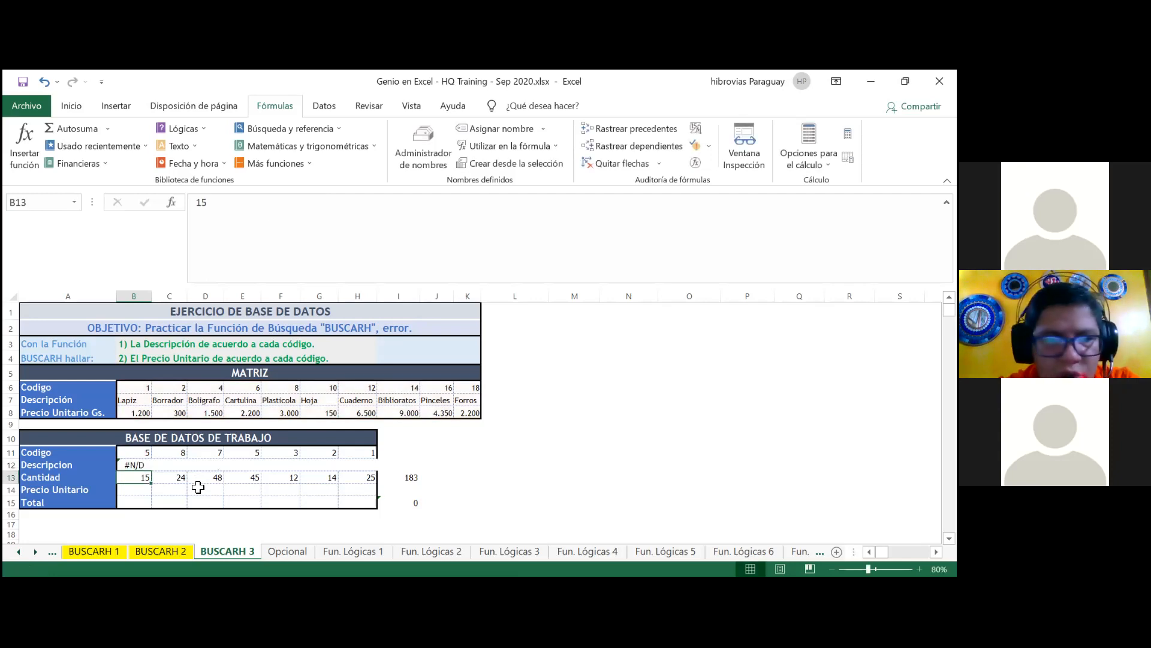
Step: Fill the B12 description formula across the Descripcion row through H12 and reselect B12
key(Up)
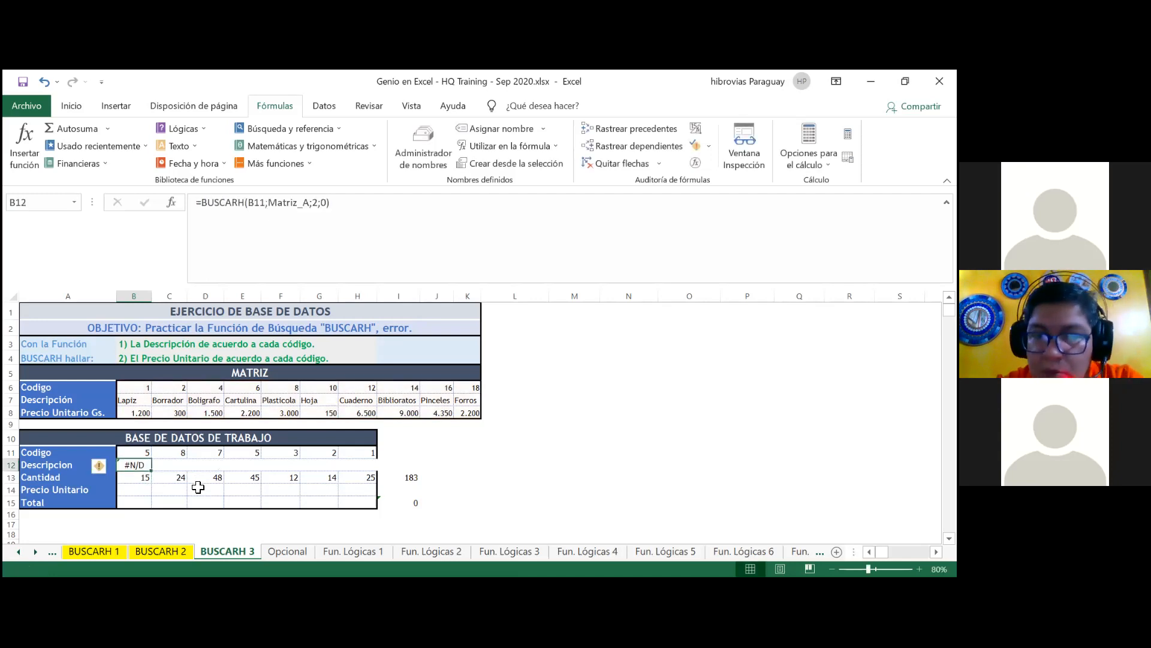
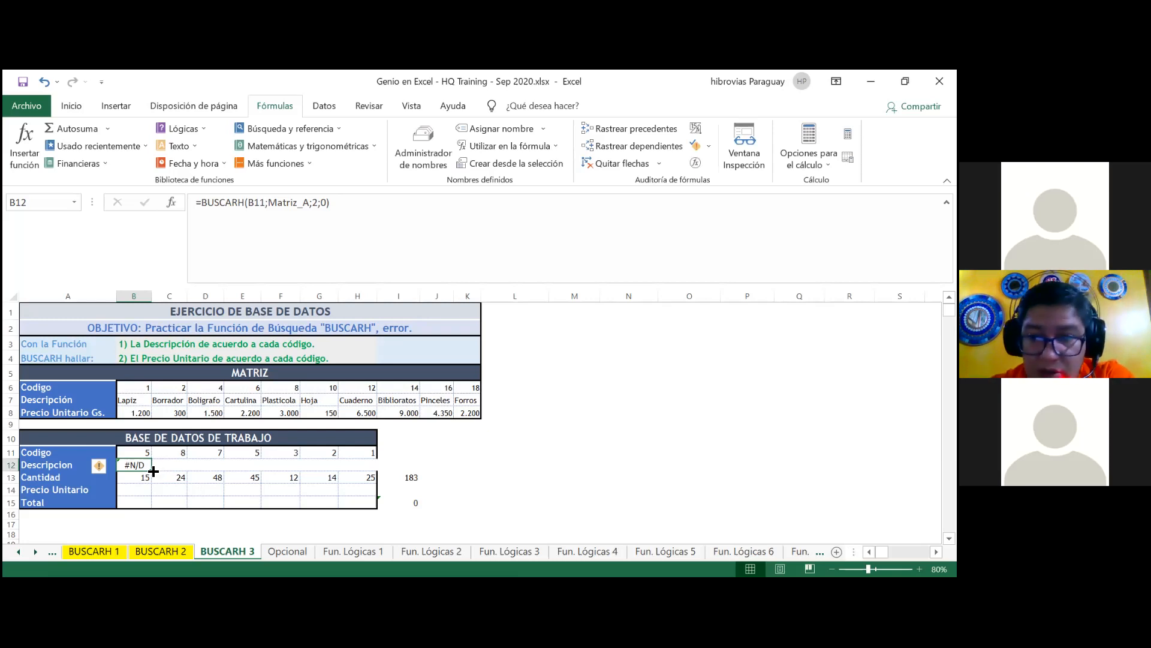
drag(153, 472, 374, 467)
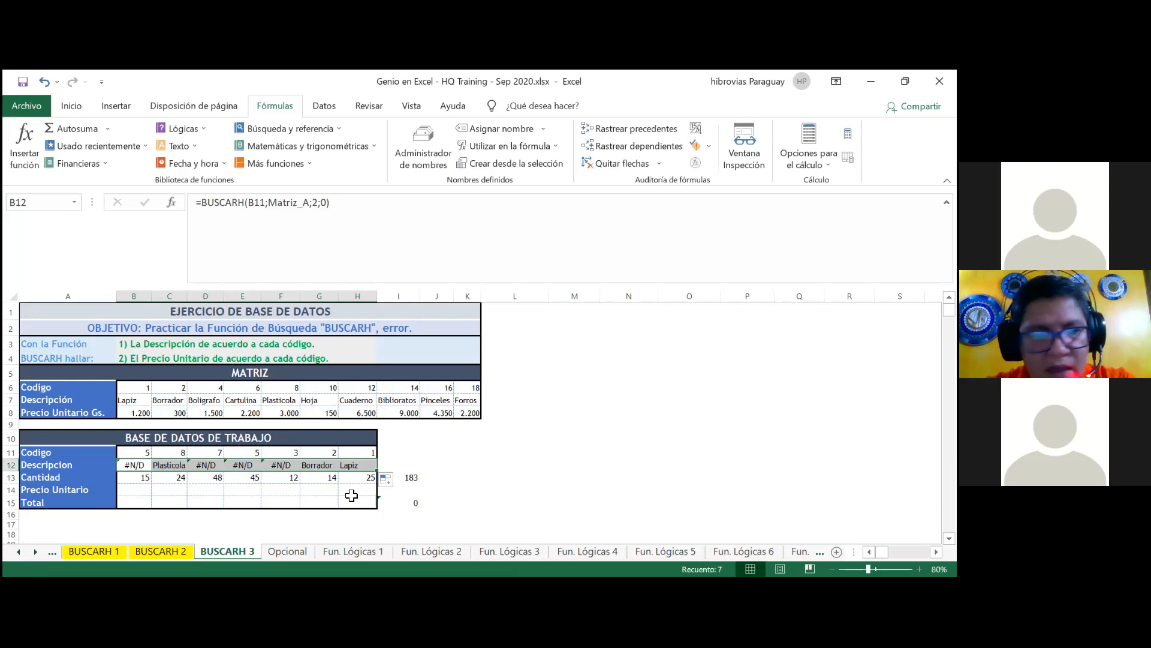
click(130, 467)
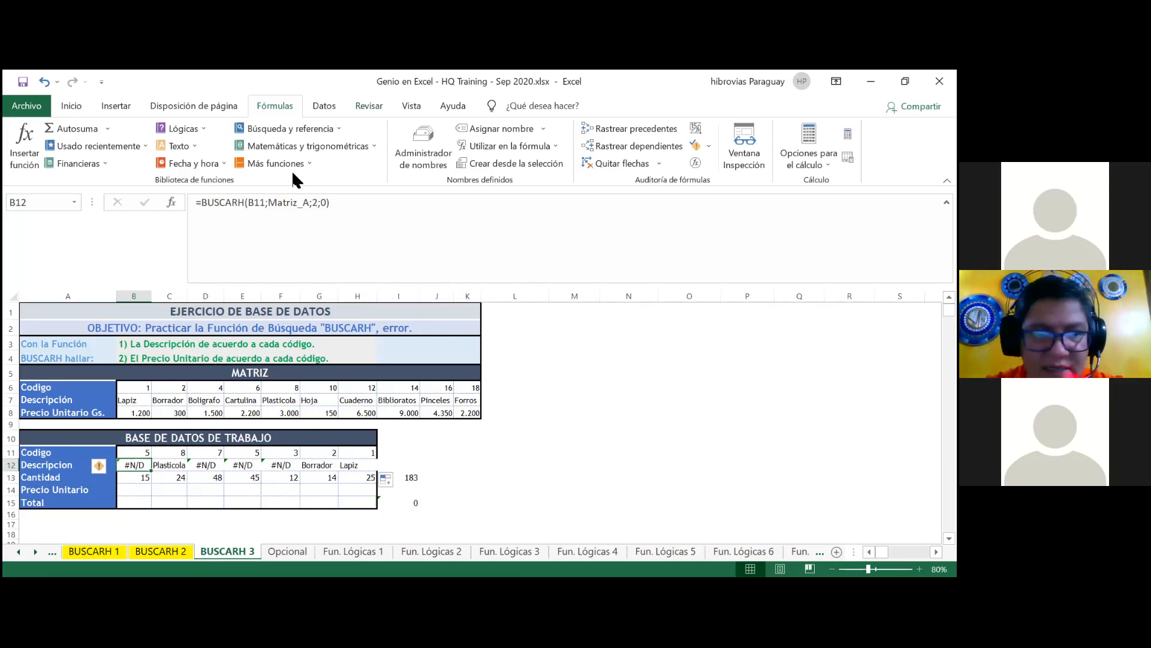
Step: Wrap the B12 lookup in an error check with fallback value 0, as =SI.ERROR(BUSCARH(B11;Matriz_A;2;0);0)
click(204, 203)
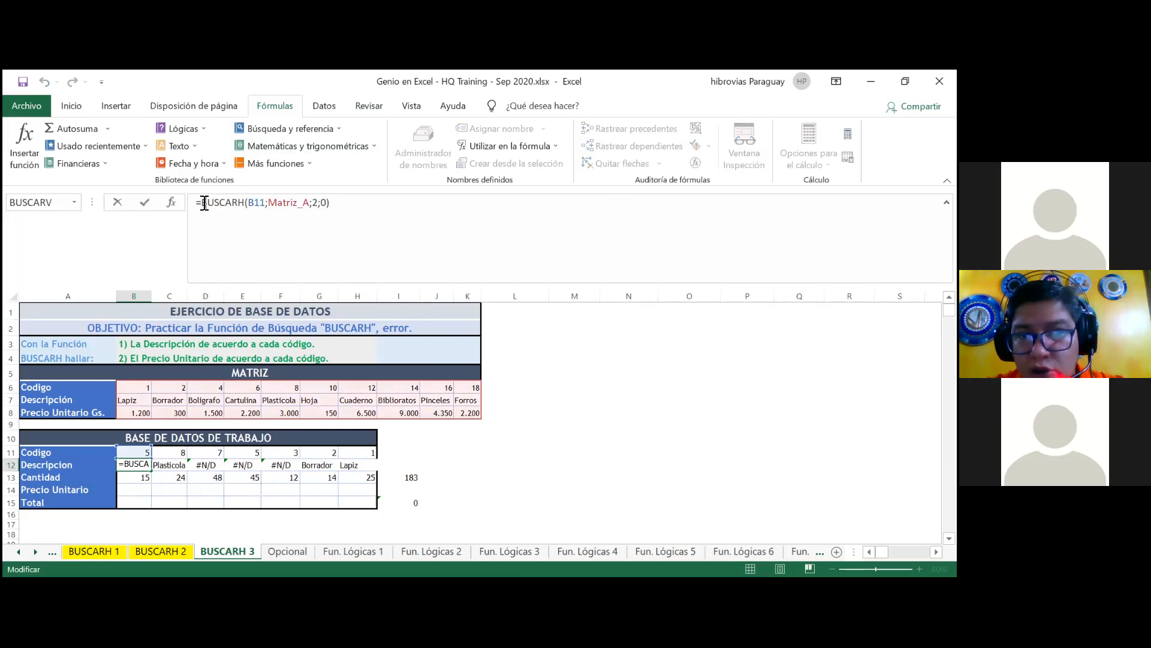
text(si.error)
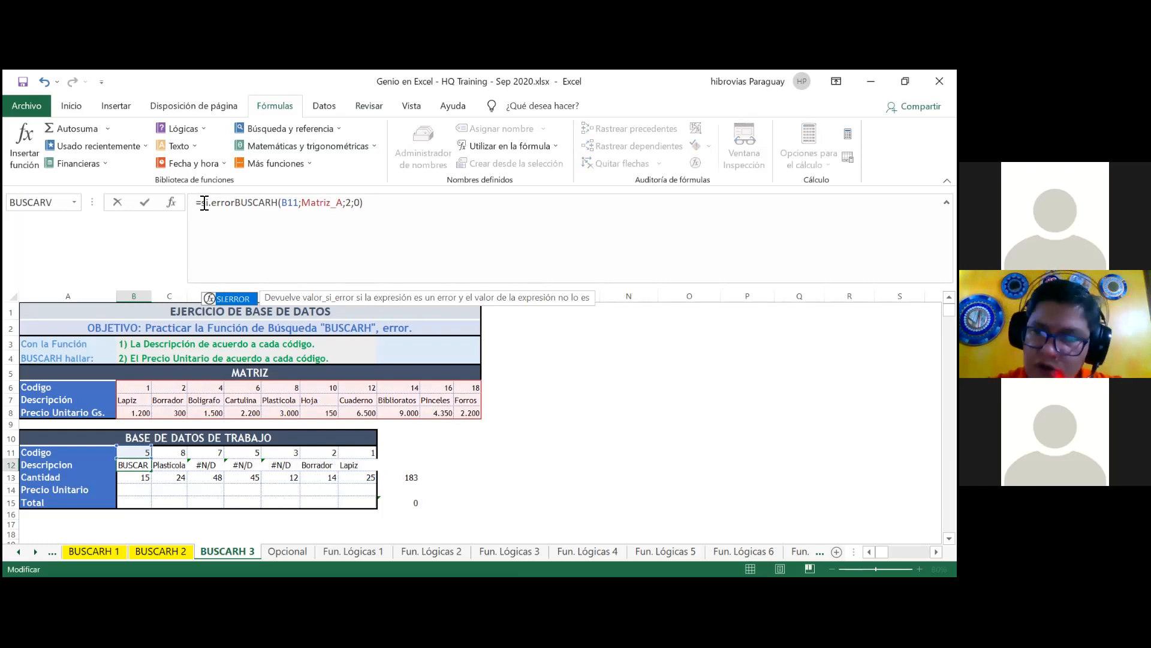
key(Tab)
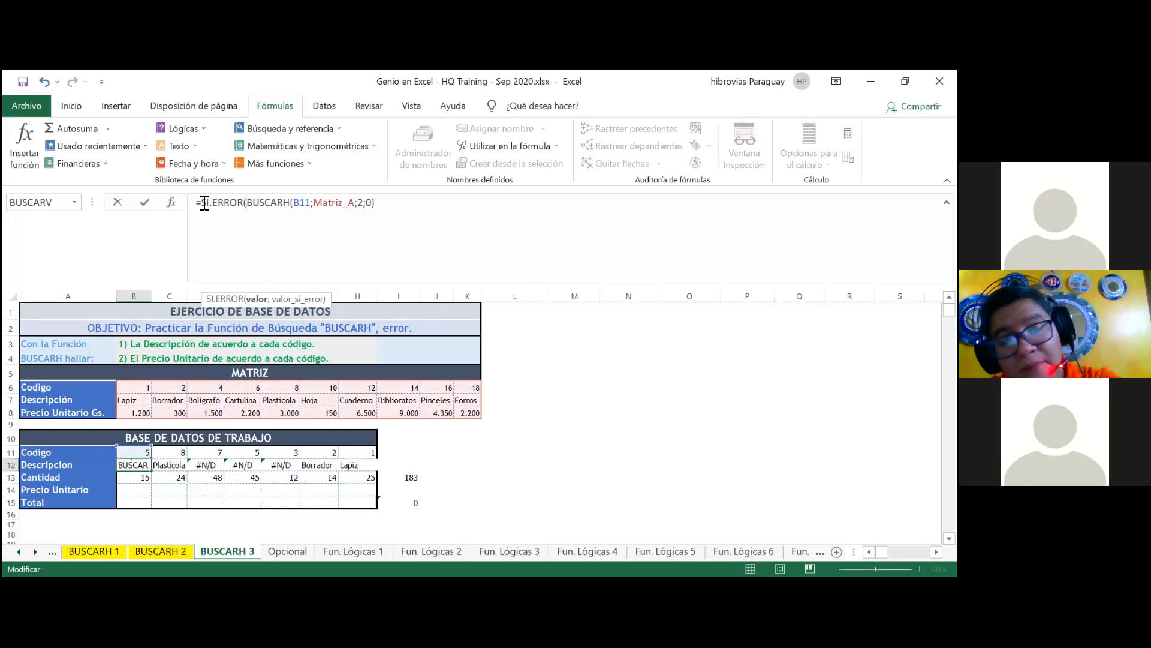
click(388, 209)
text(;)
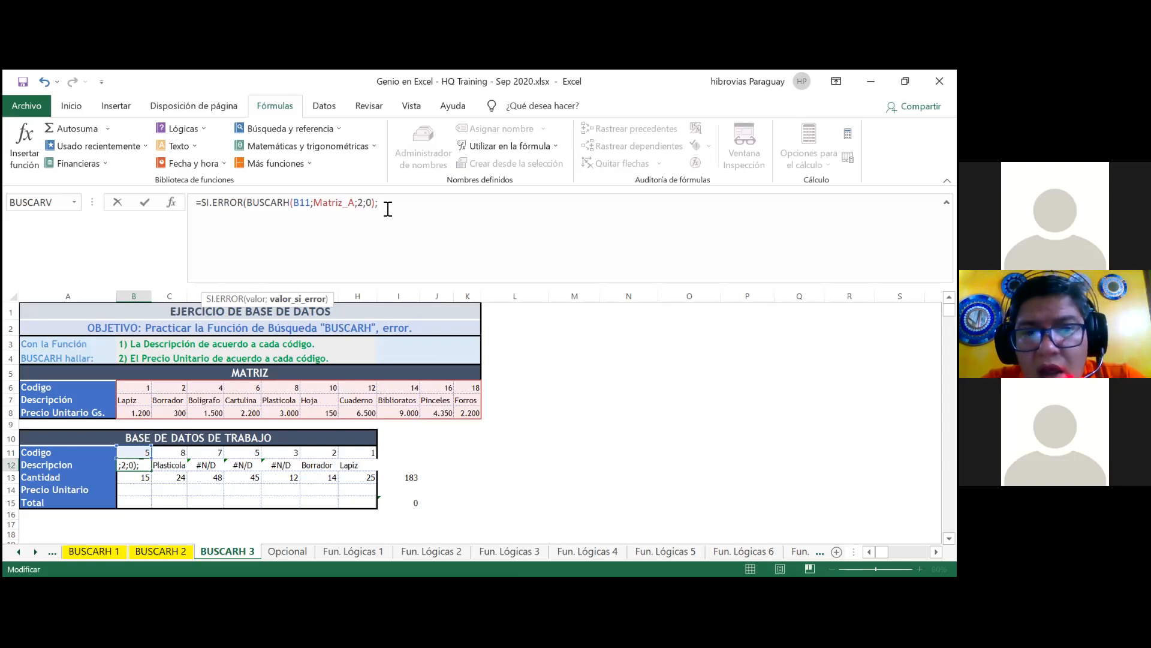
text(o)
key(BackSpace)
text(0)
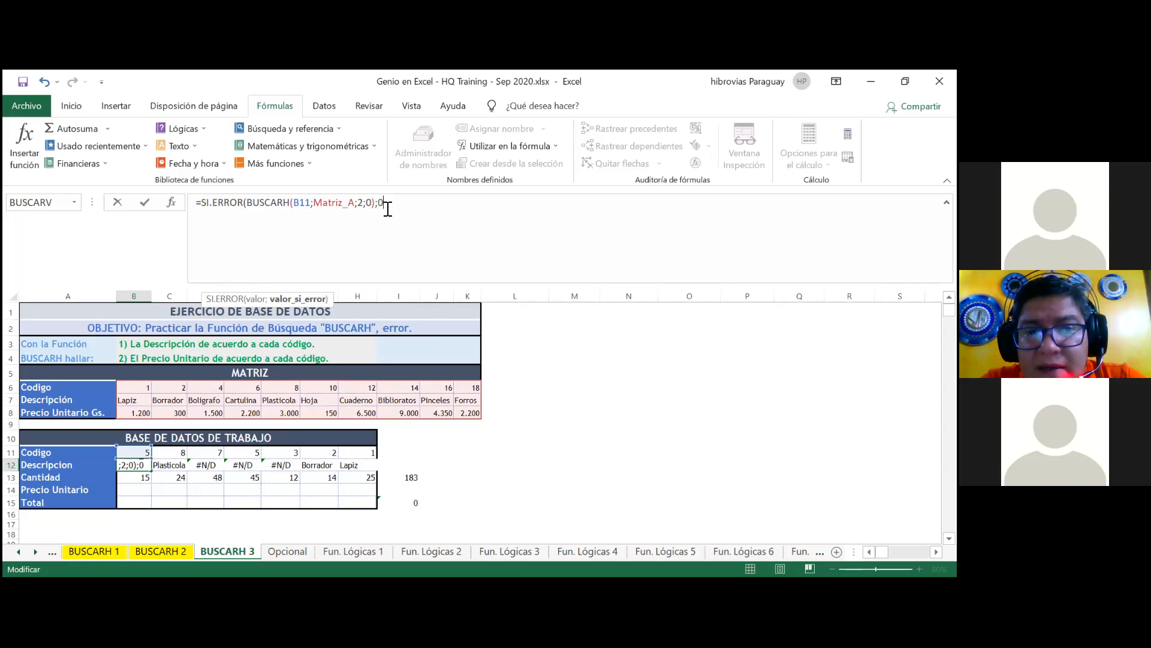
text())
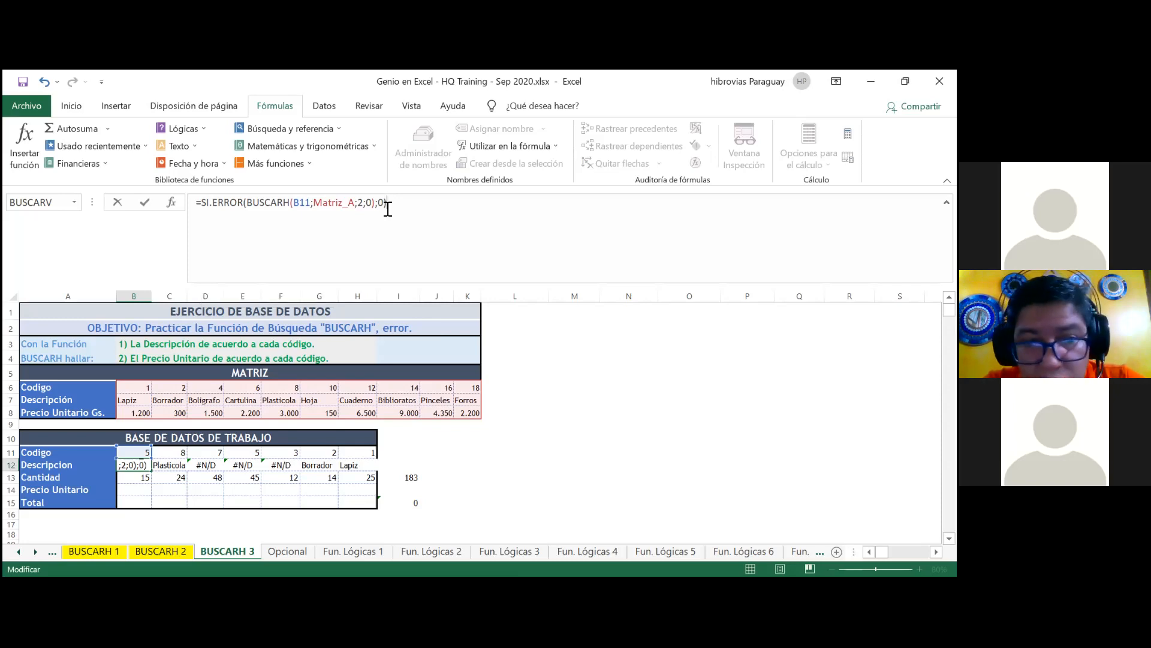
key(Return)
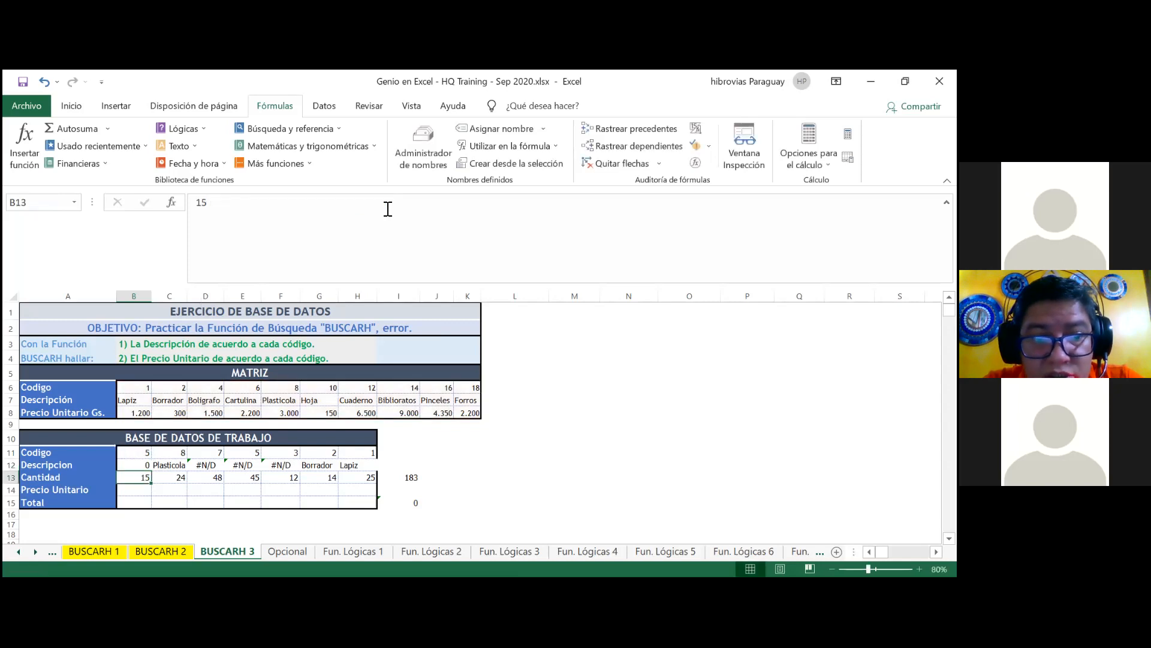
Step: Fill the B12 formula with the 0 fallback across the Descripcion row through H12 and reselect B12
key(Up)
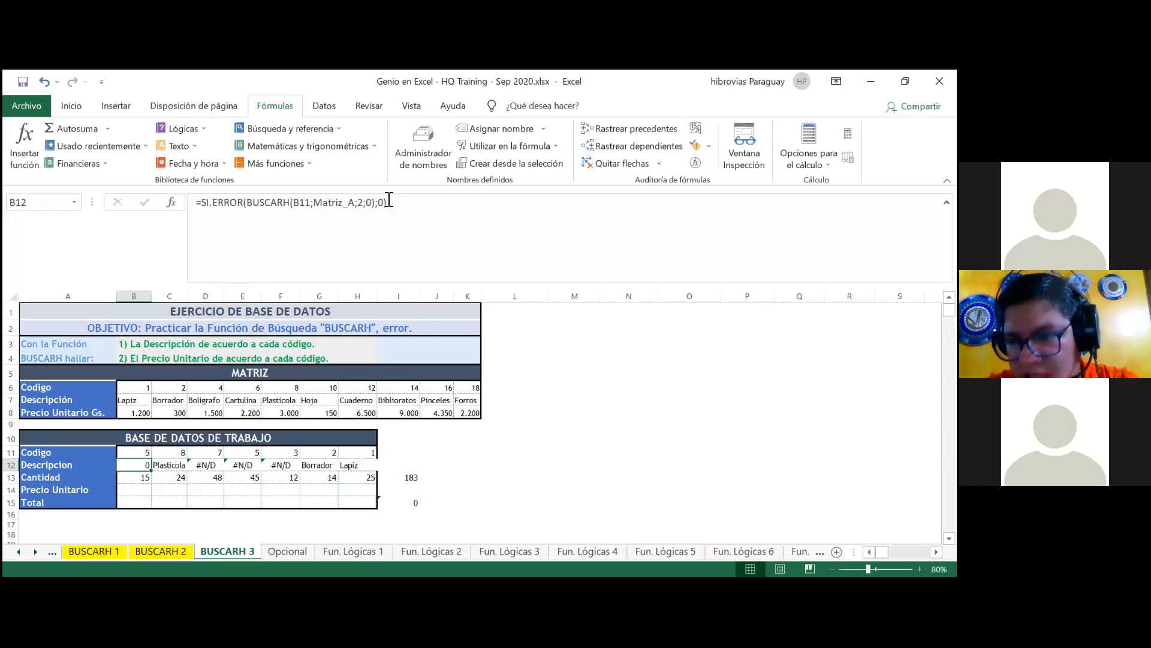
drag(153, 475, 380, 467)
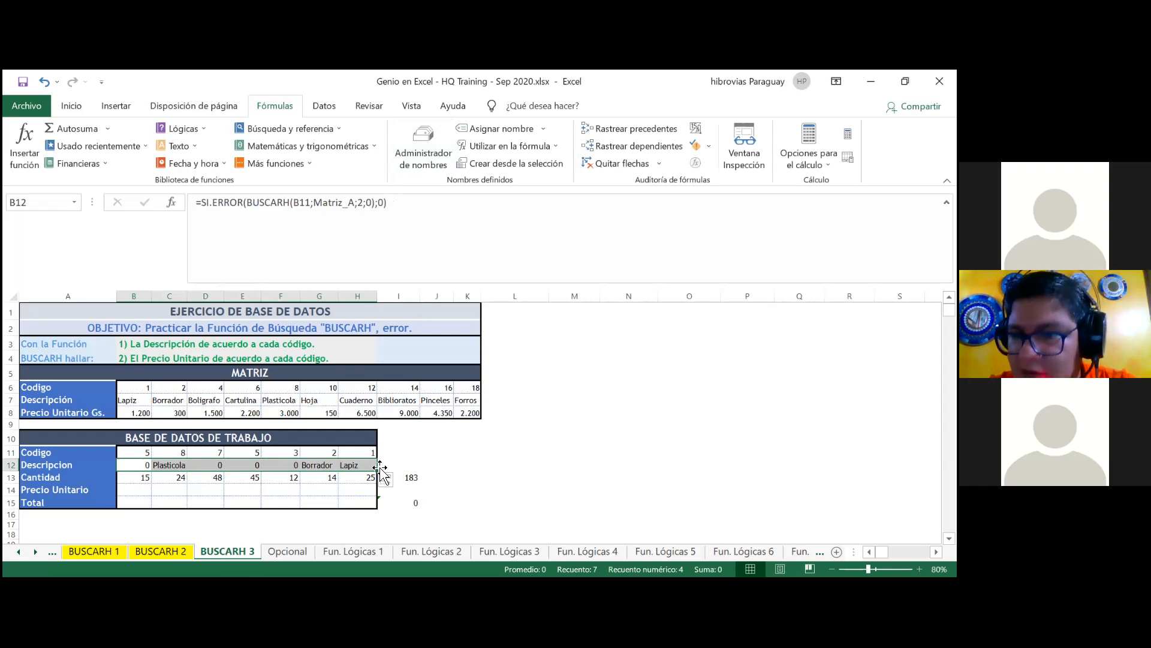
click(144, 465)
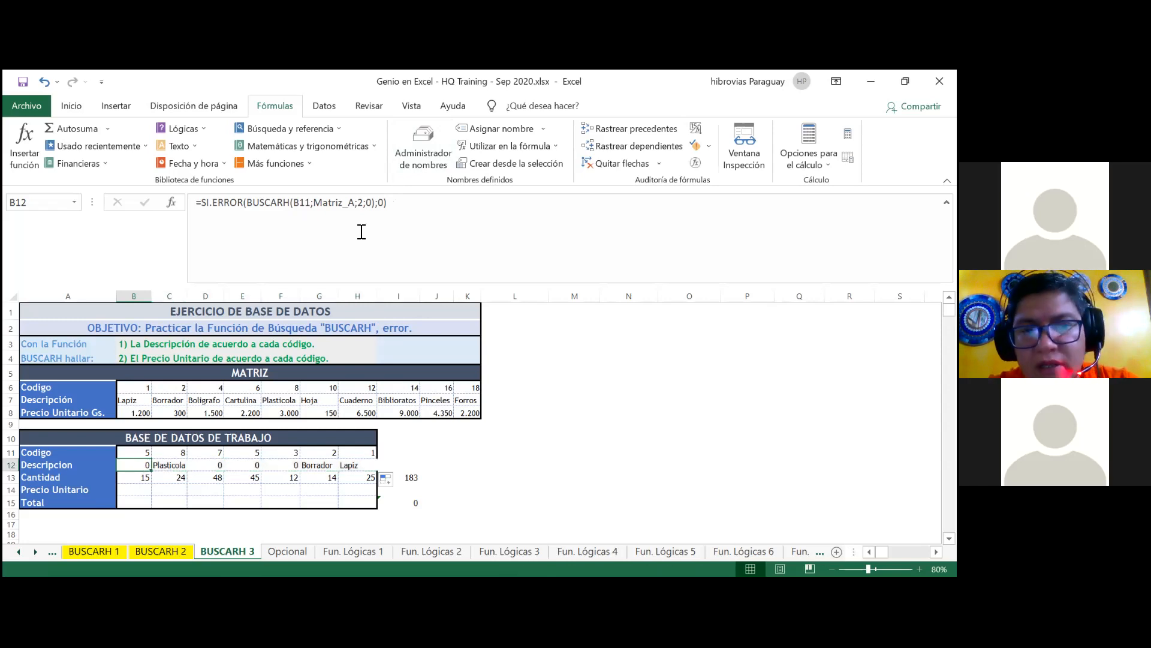
Step: Replace the fallback value in B12's SI.ERROR formula with the text "ERROR"
click(385, 208)
key(BackSpace)
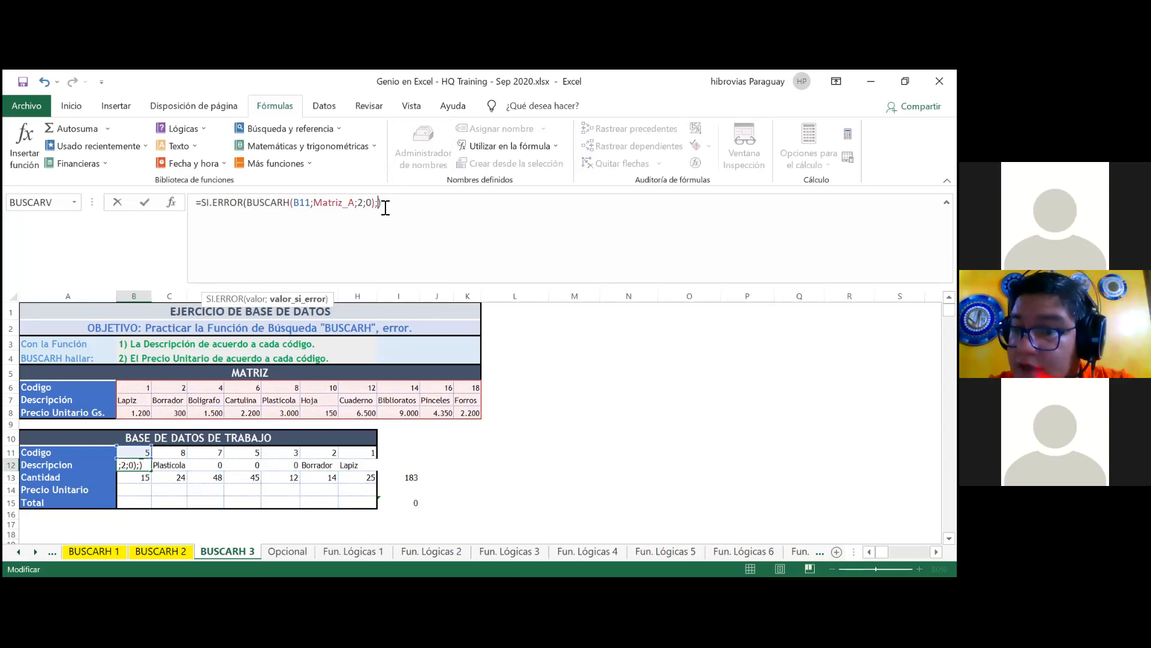
text(")
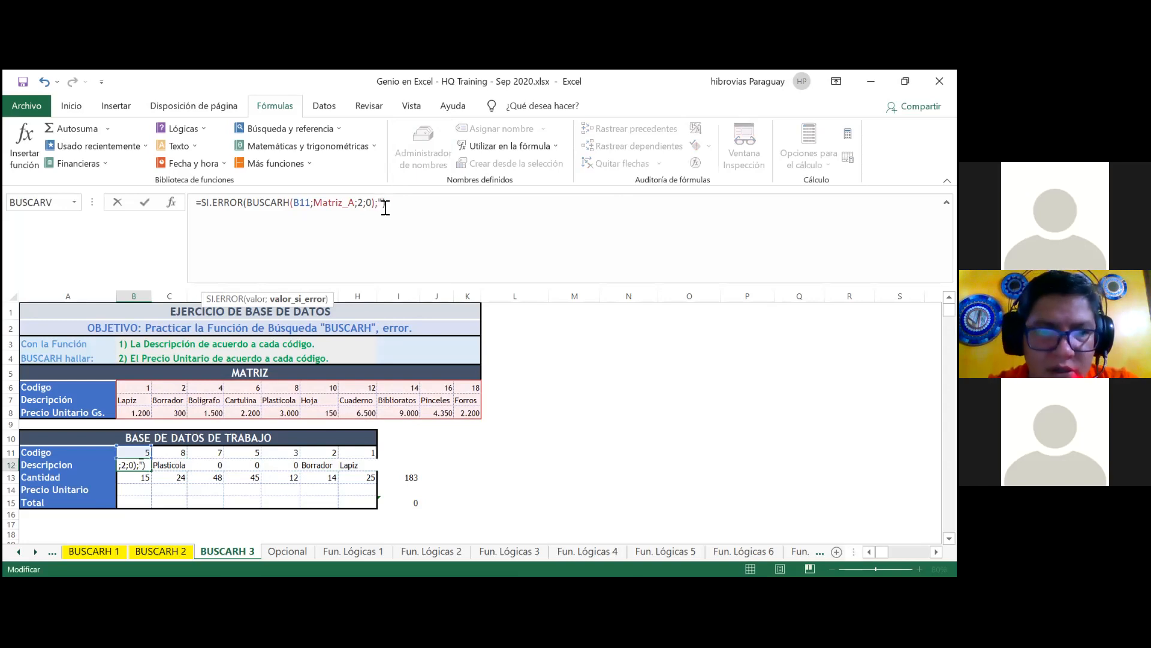
text(ERROR)
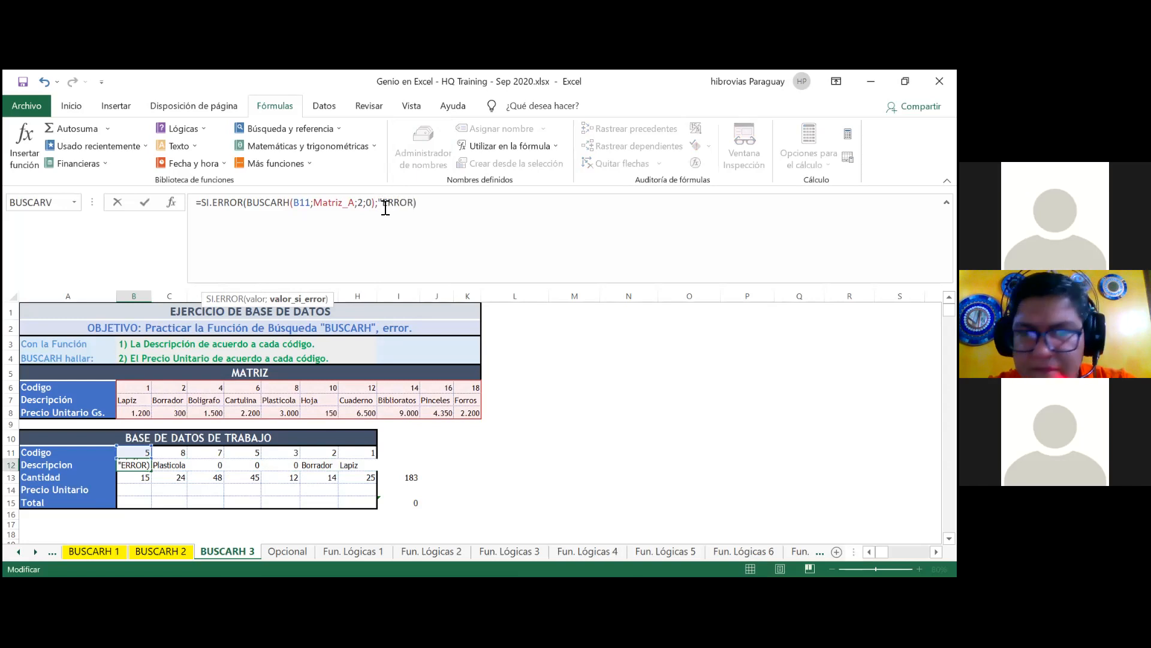
text(")
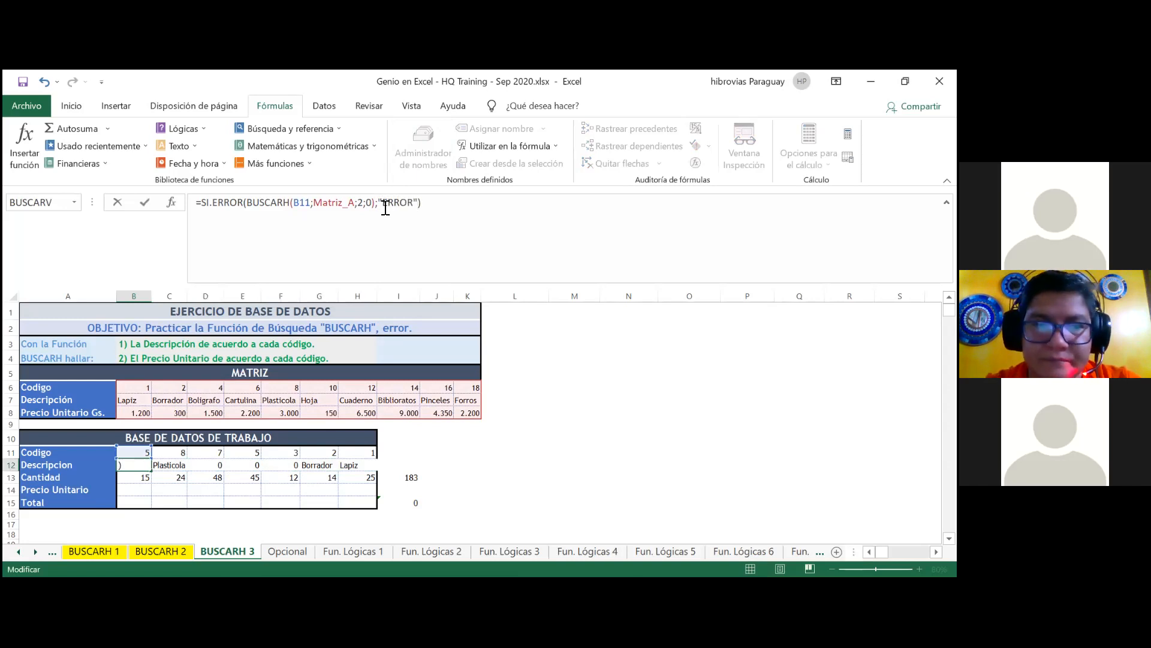
key(Return)
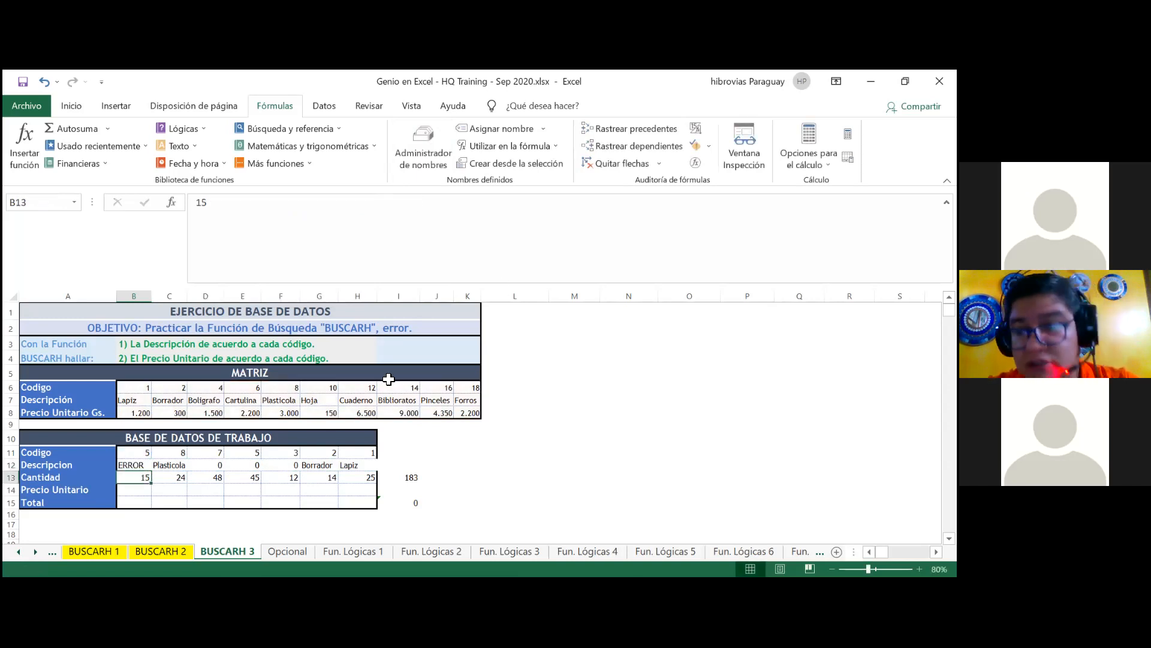
Step: Copy the B12 formula with the "ERROR" fallback across the Descripcion row through H12 and reselect B12
click(144, 467)
drag(151, 471, 377, 468)
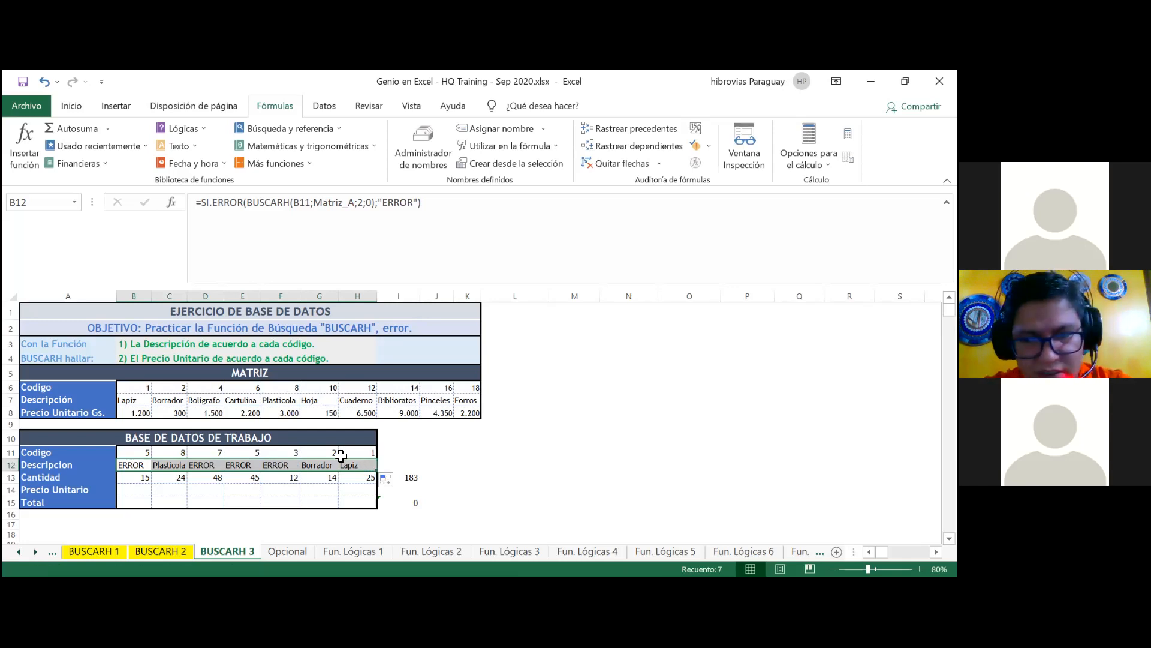
click(137, 468)
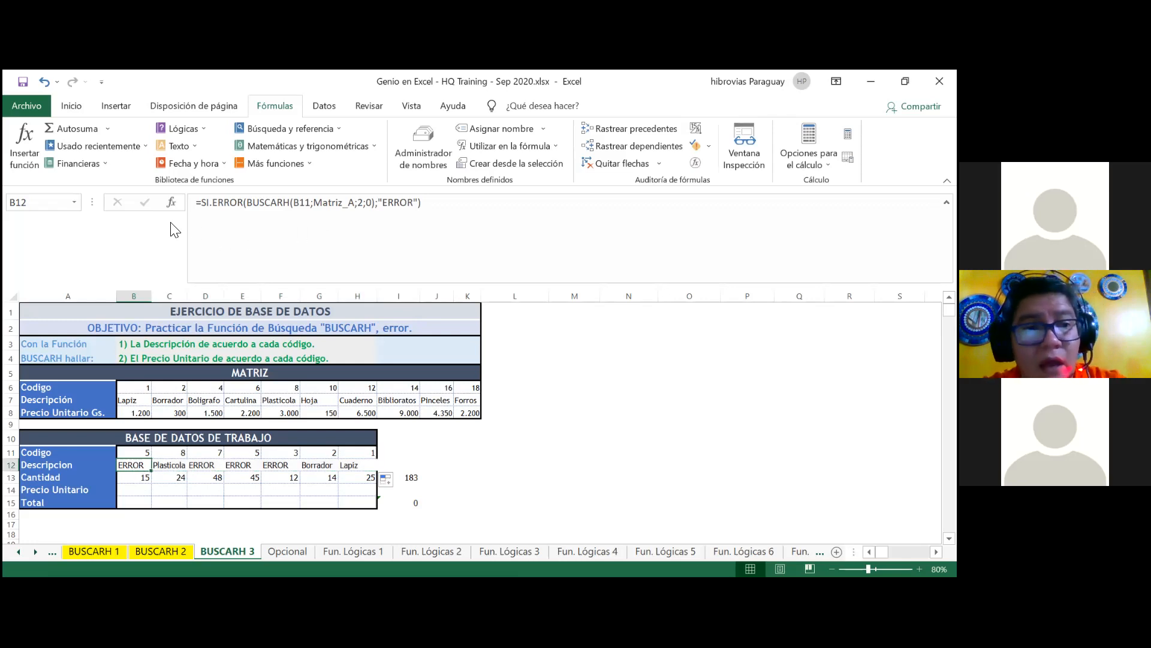
Step: Add a conditional formatting rule to B12 that marks text containing ERROR with light red fill and dark red text
click(71, 106)
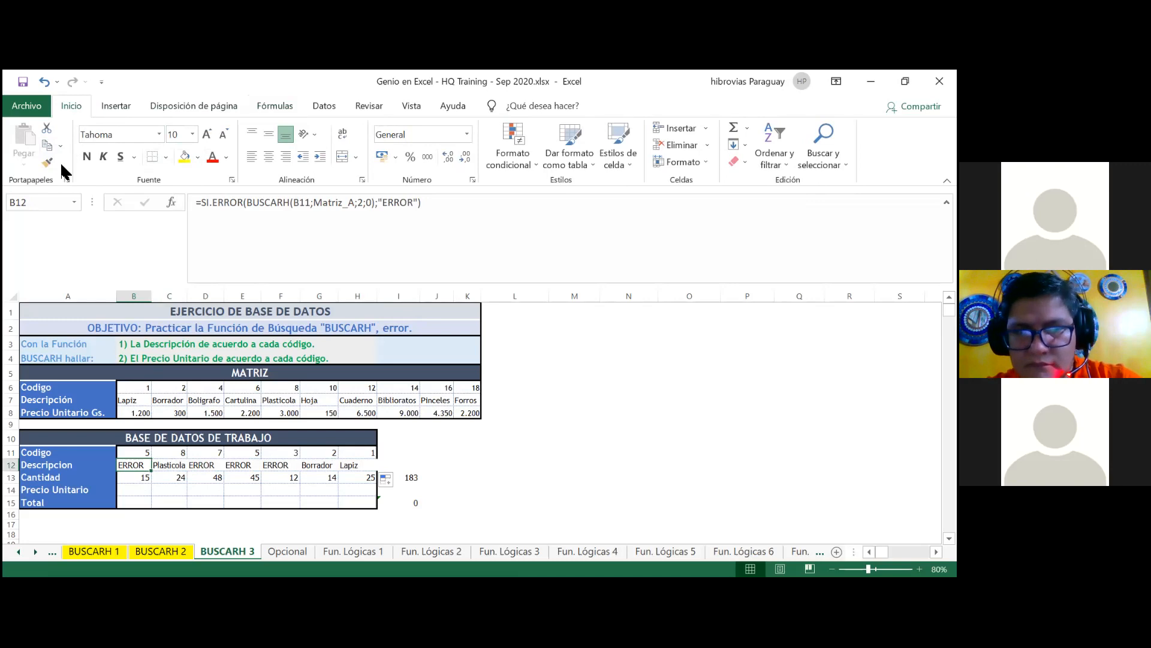
click(526, 164)
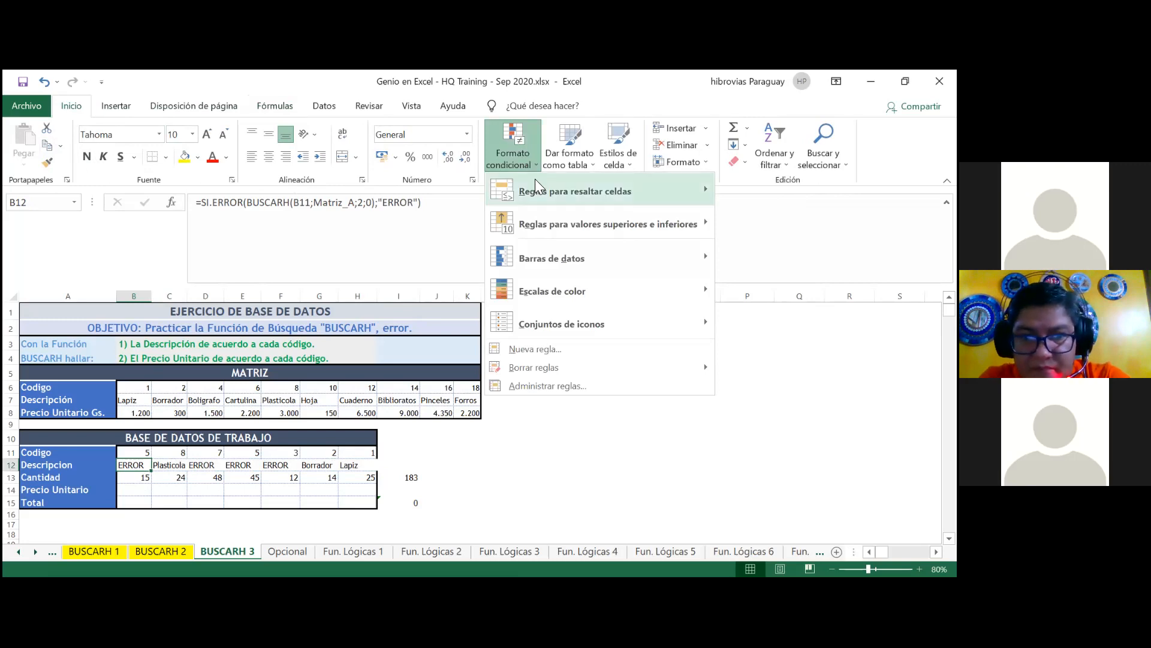
mouse_move(538, 189)
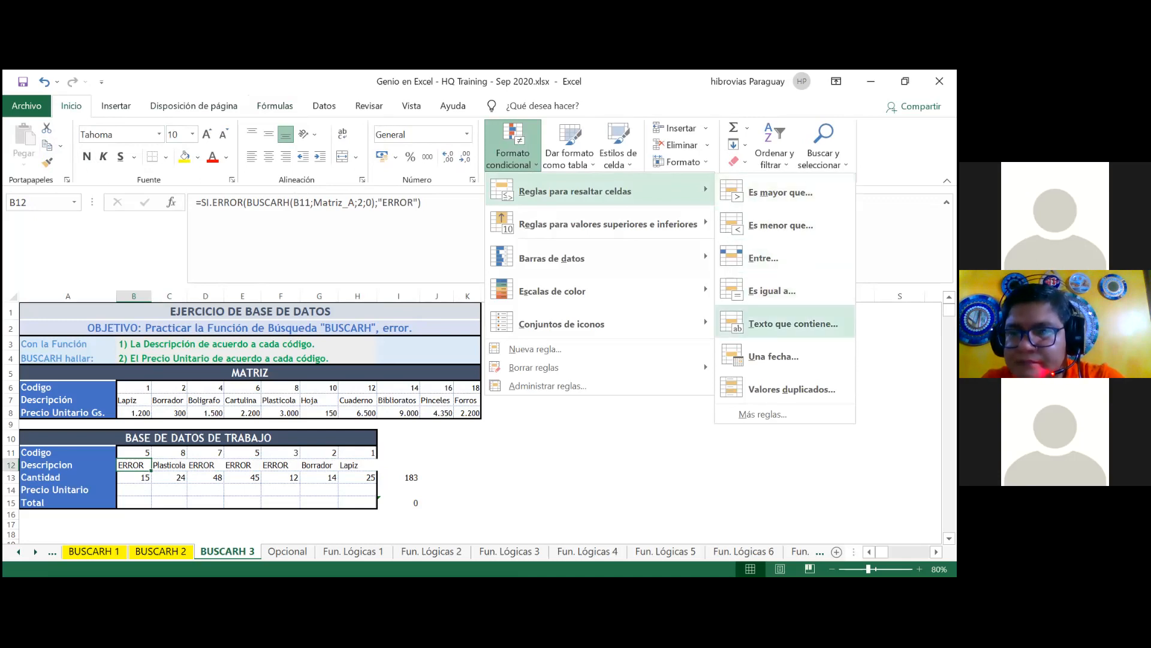
click(732, 332)
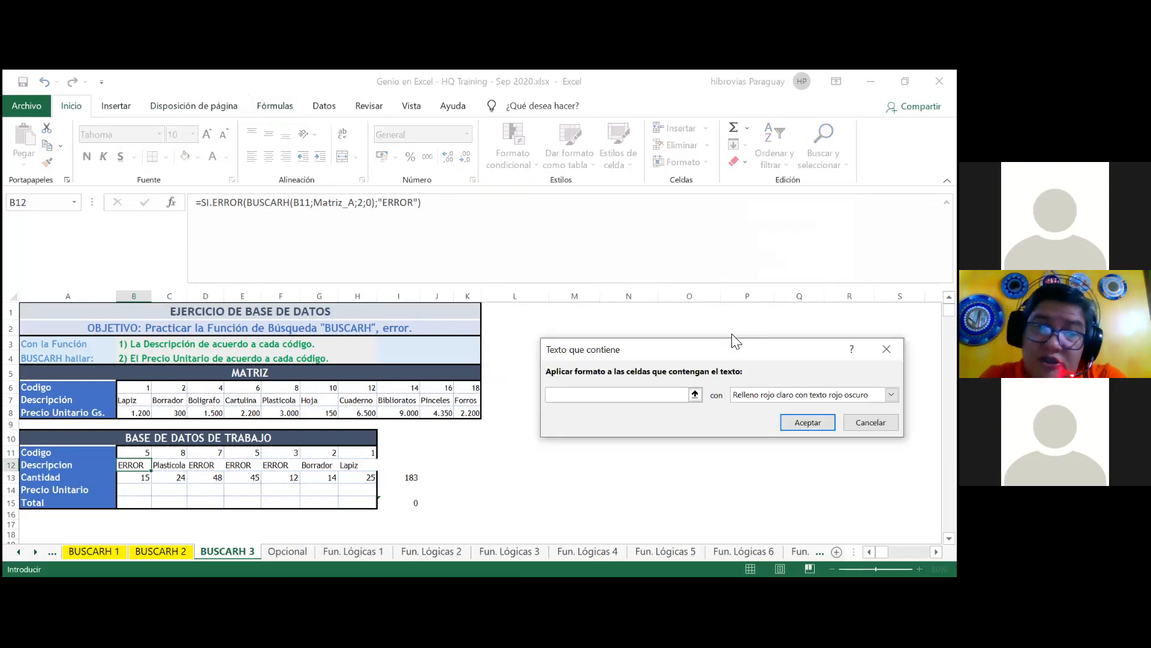
drag(726, 351, 626, 348)
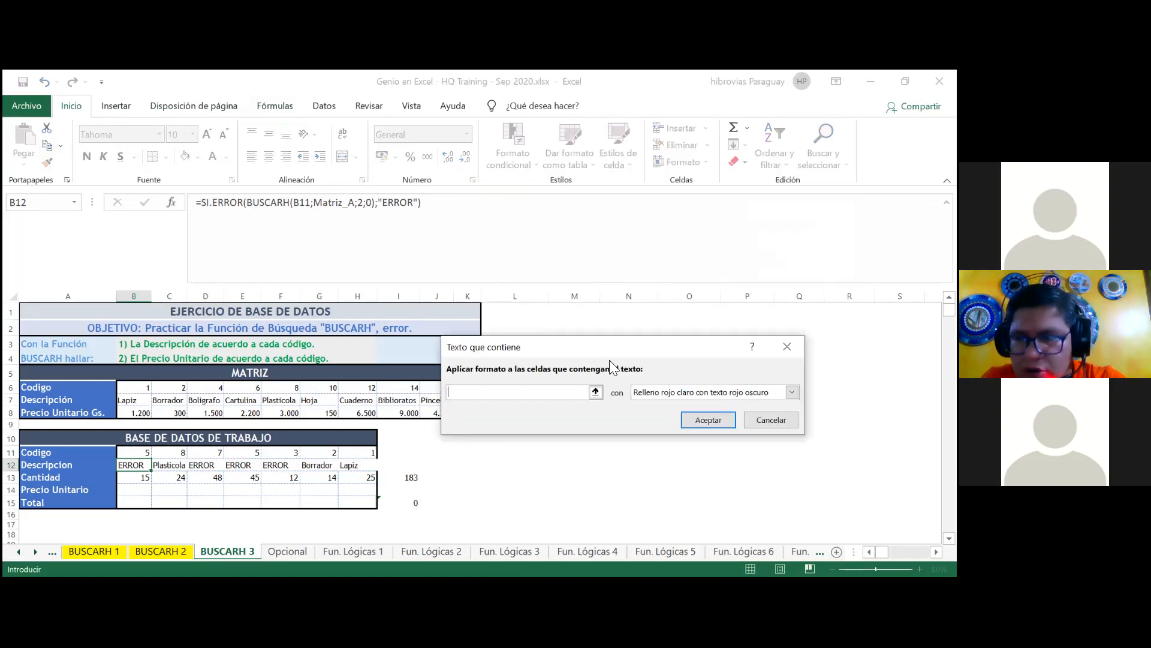
text(ERROR)
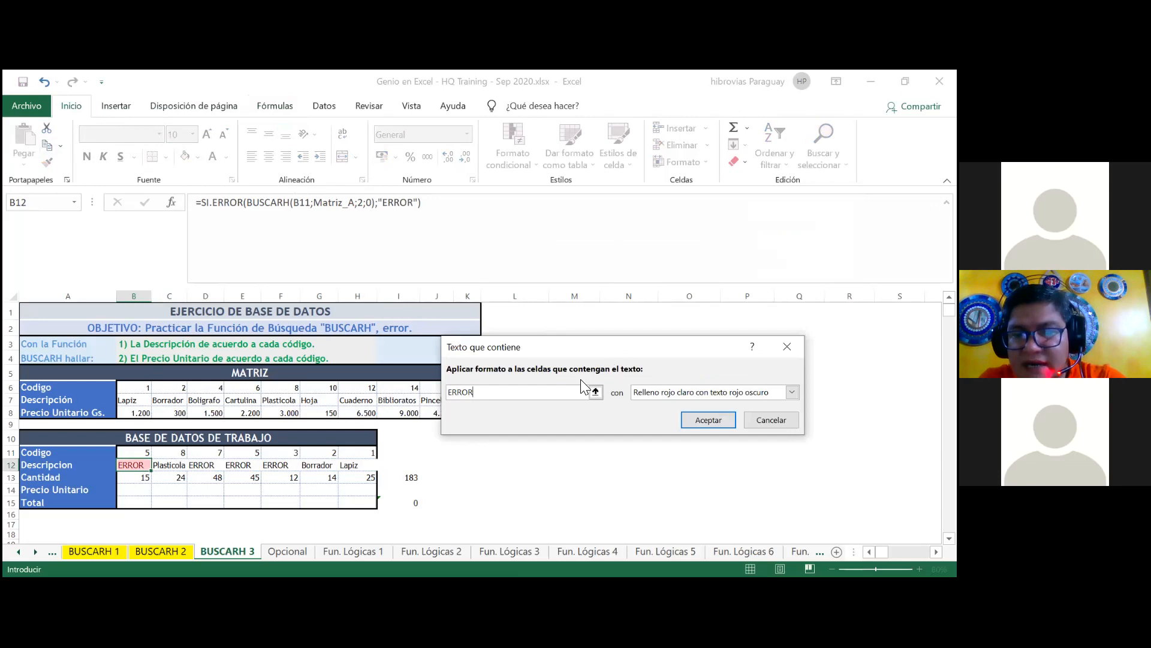
click(704, 419)
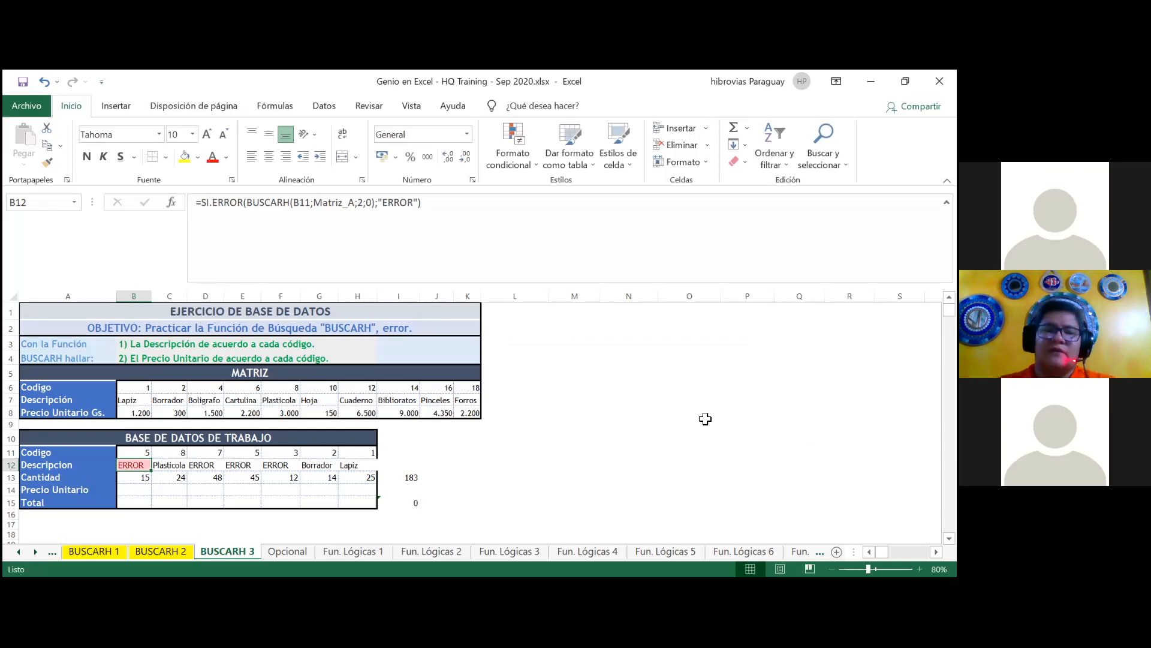
Step: Extend B12's formula and conditional formatting across the Descripcion row through H12, undoing the stray fill into B13
key(Down)
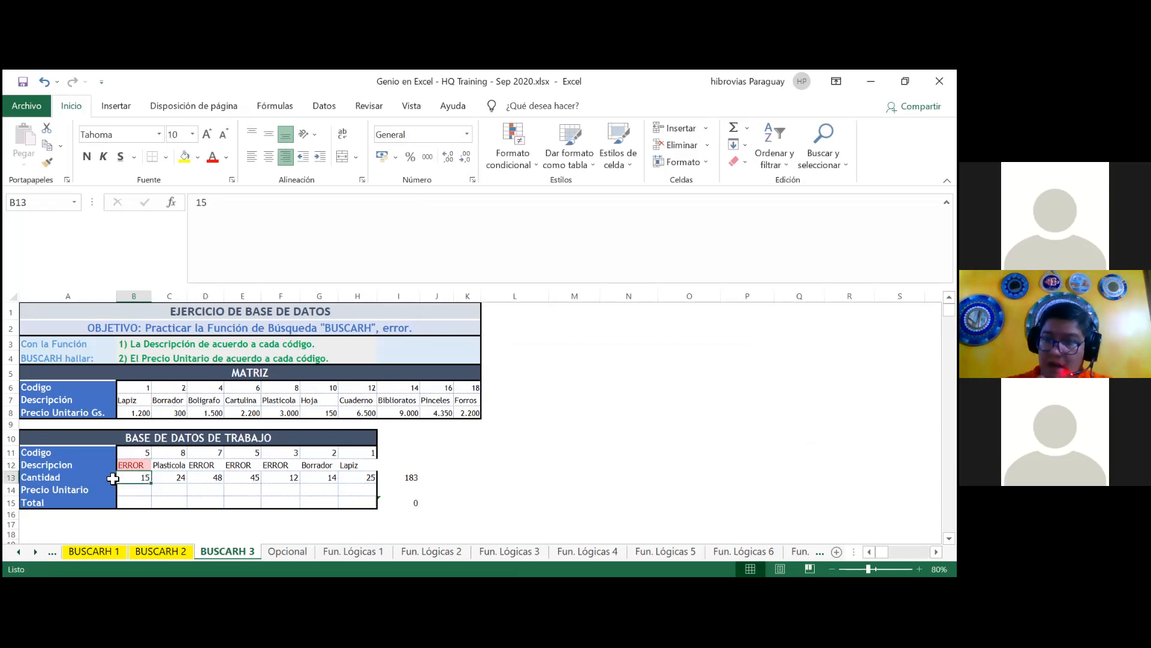
click(135, 465)
drag(151, 471, 157, 478)
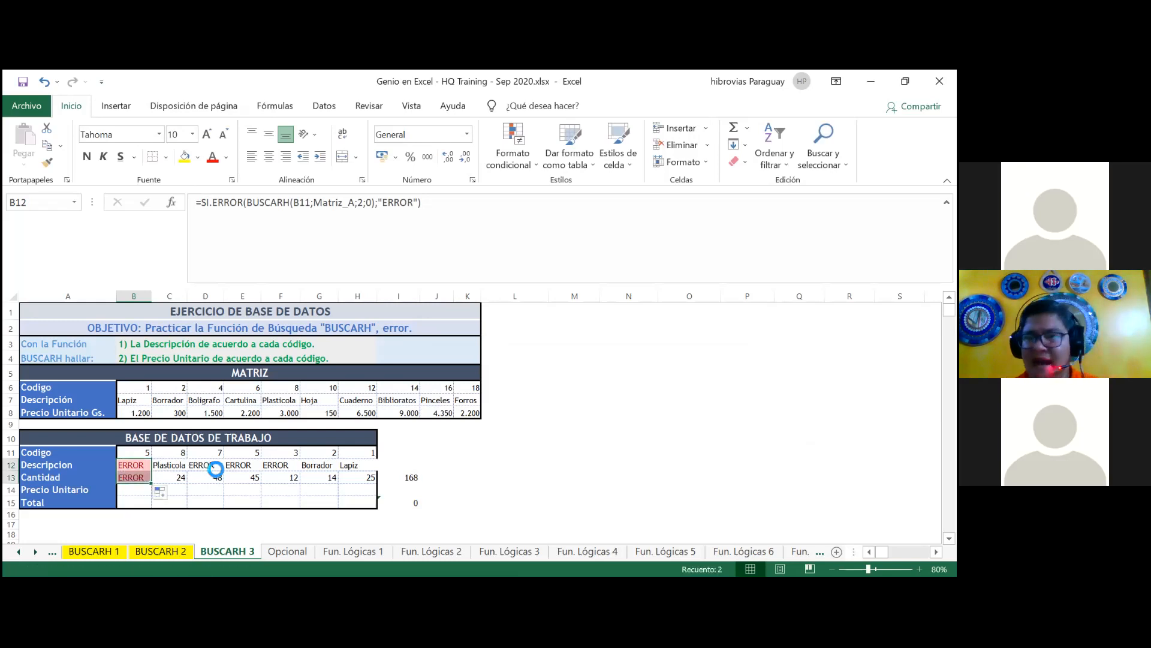
key(ctrl+z)
drag(154, 473, 375, 468)
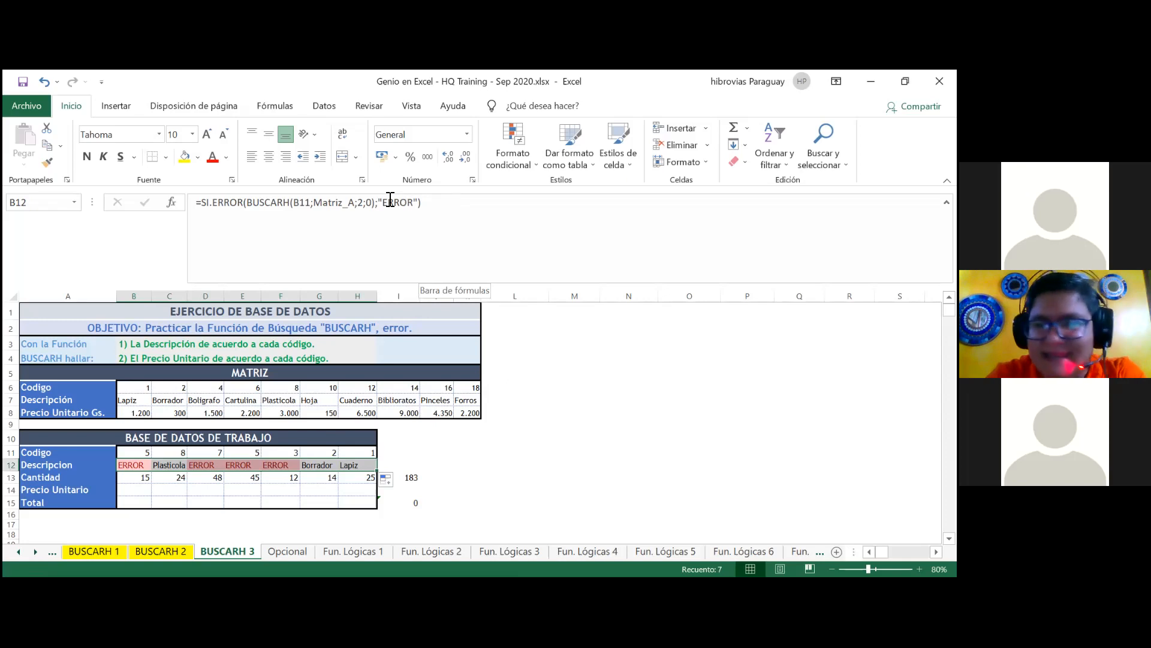
Step: Change the fallback in B12's SI.ERROR formula to an empty text "" and reselect B12
click(415, 203)
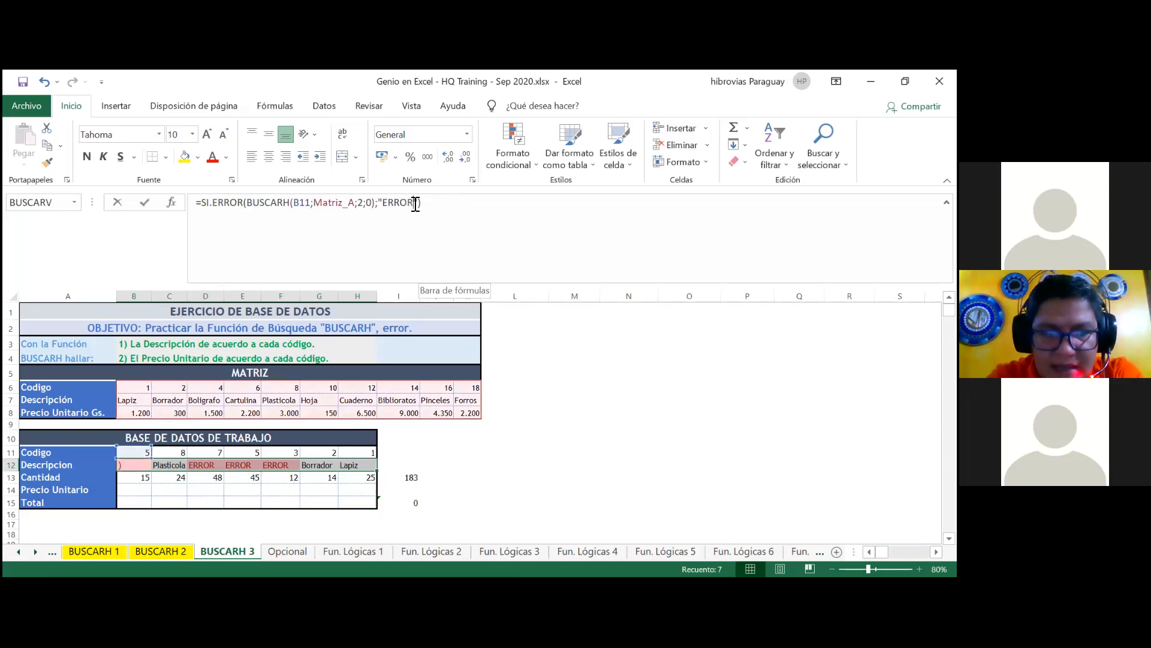
key(BackSpace)
key(BackSpace)
key(BackSpace)
key(BackSpace)
key(BackSpace)
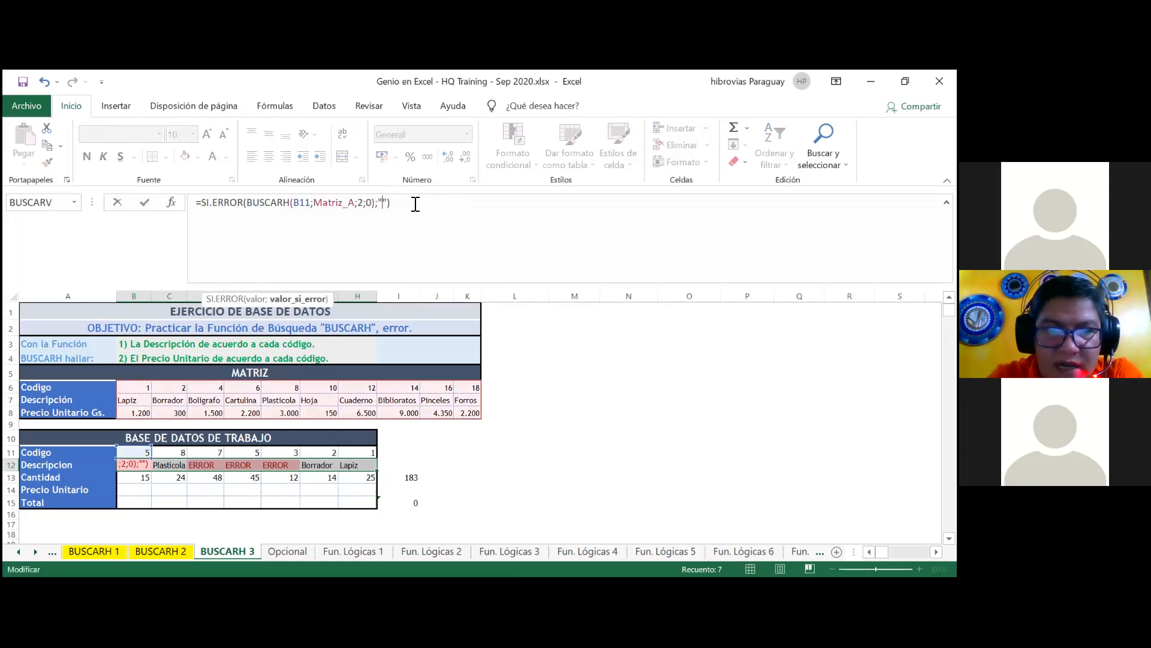
key(Tab)
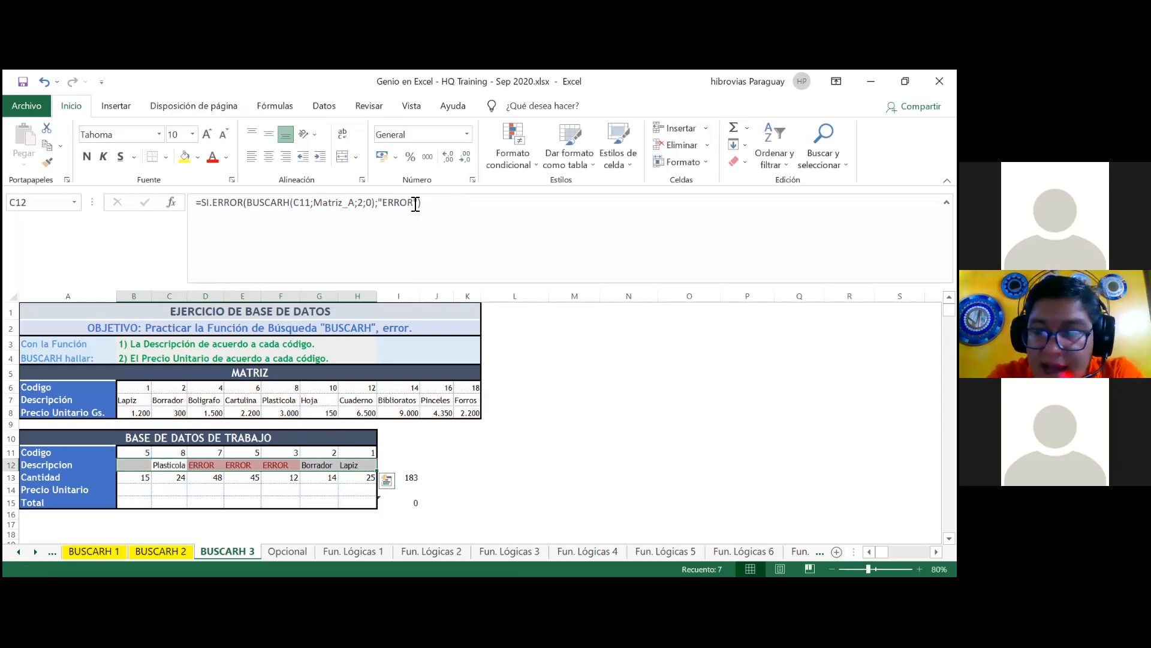
key(Left)
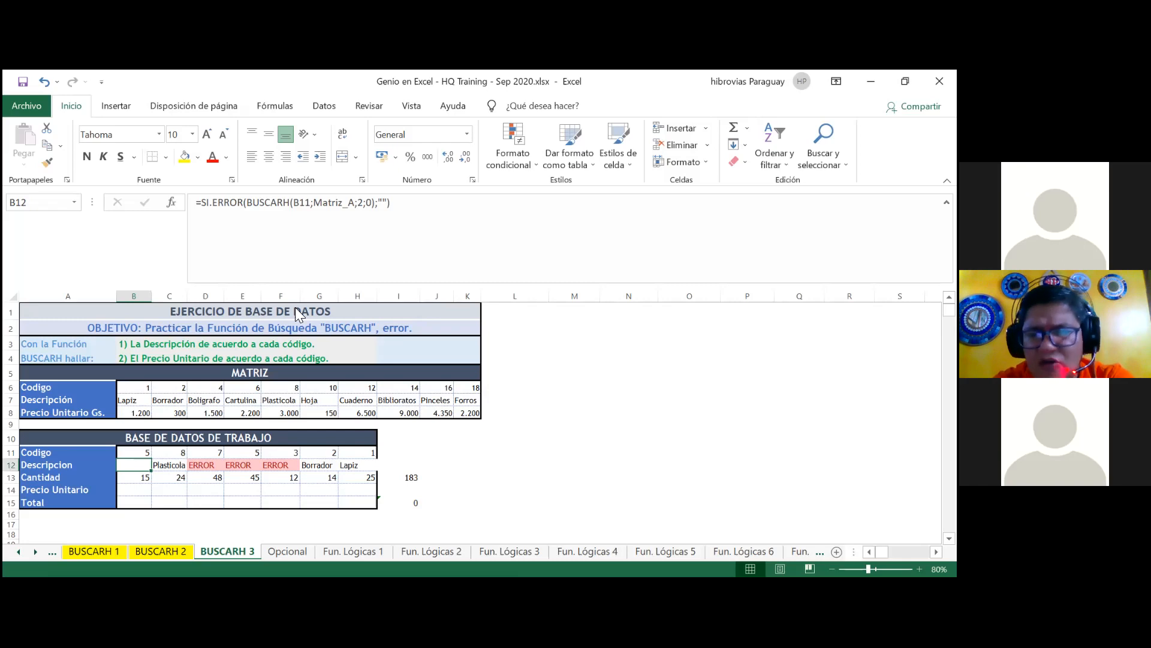
click(513, 159)
mouse_move(703, 189)
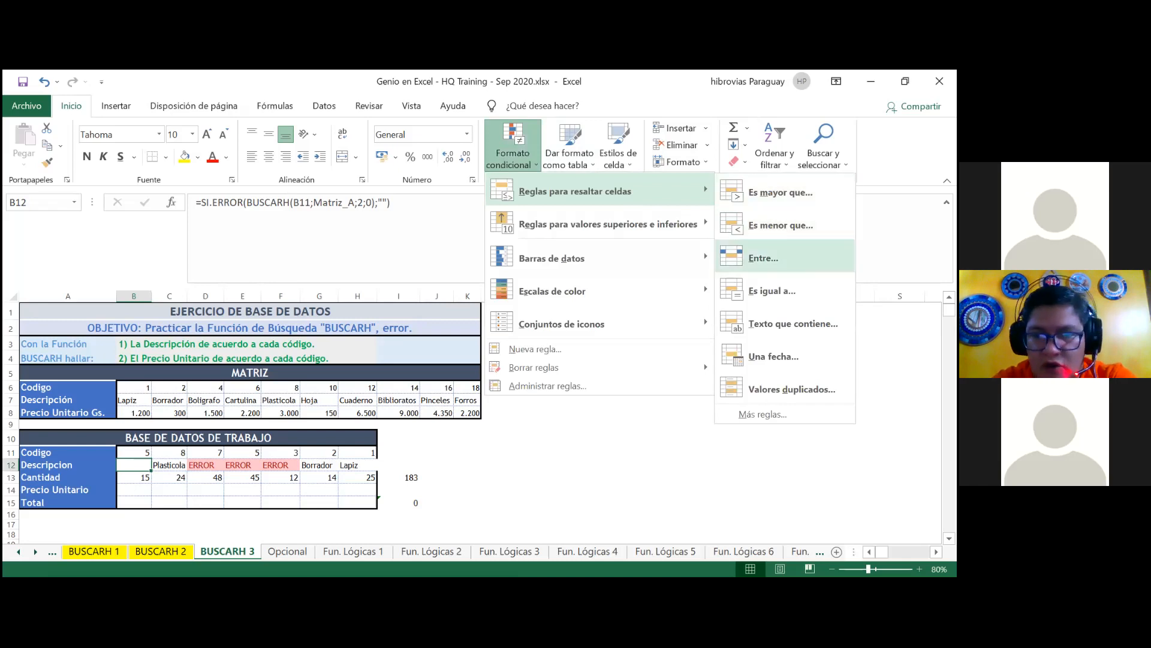
click(770, 334)
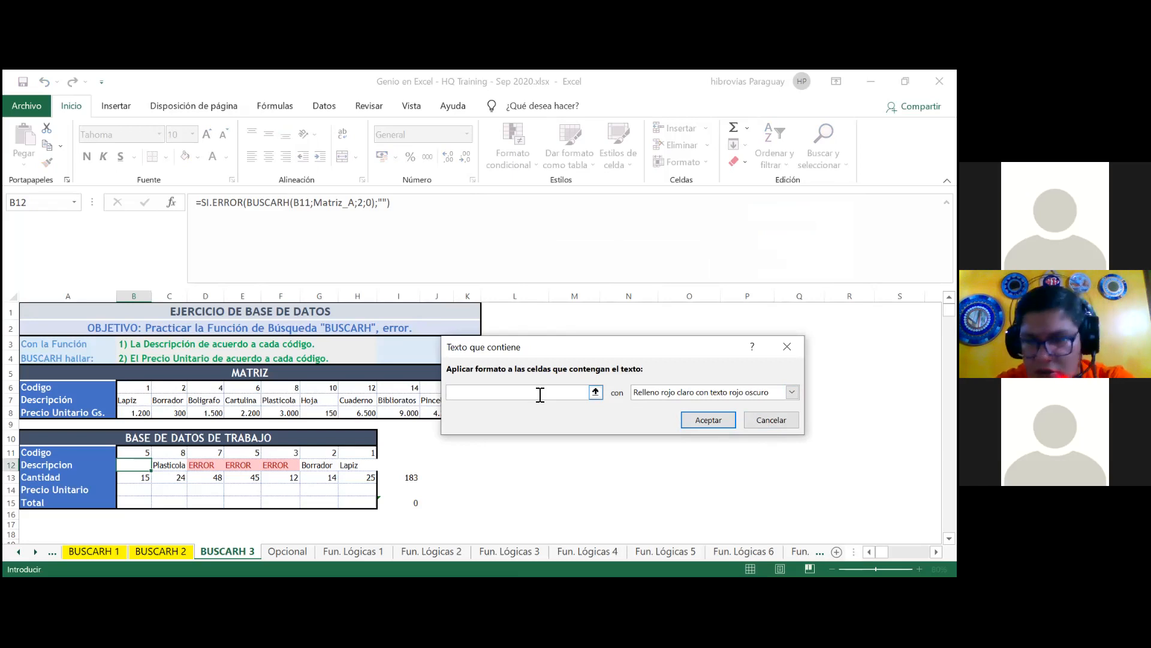
text(')
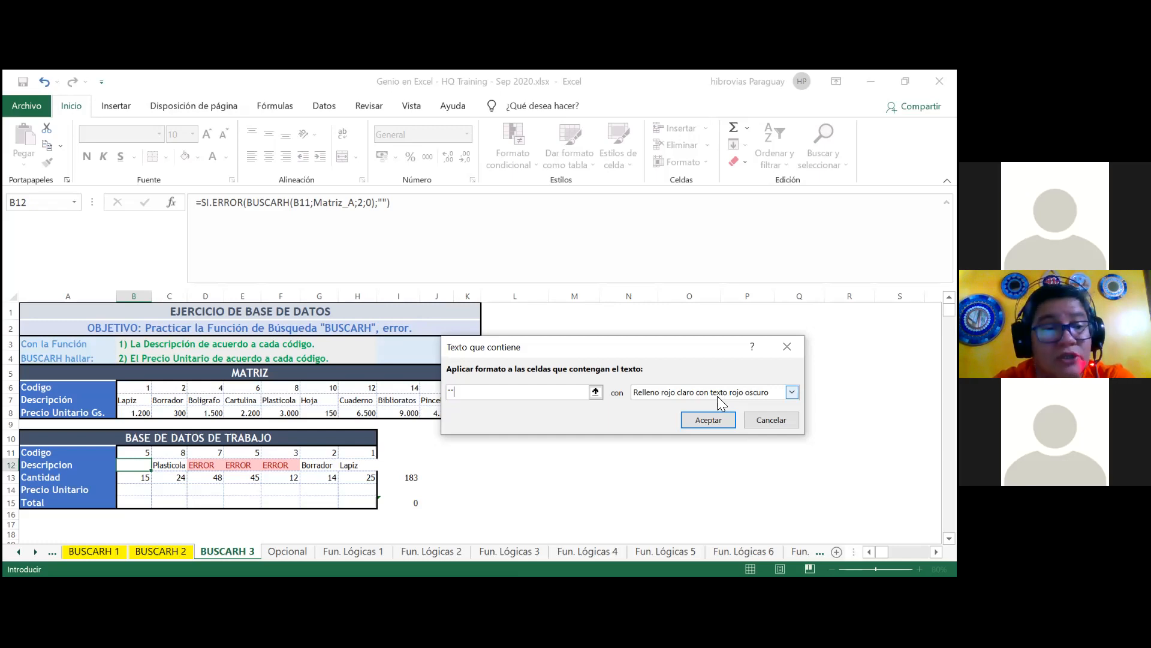
click(750, 420)
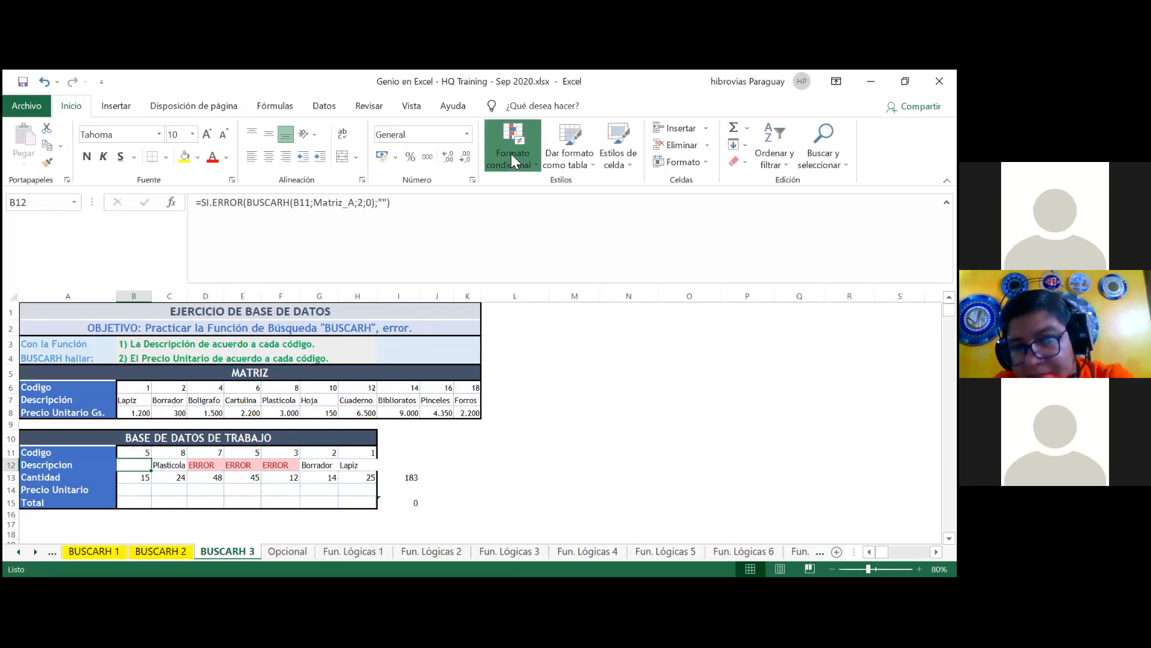
Step: Try to highlight B12 with a conditional formatting rule for cells equal to "", using yellow fill with dark yellow text
click(511, 153)
mouse_move(576, 191)
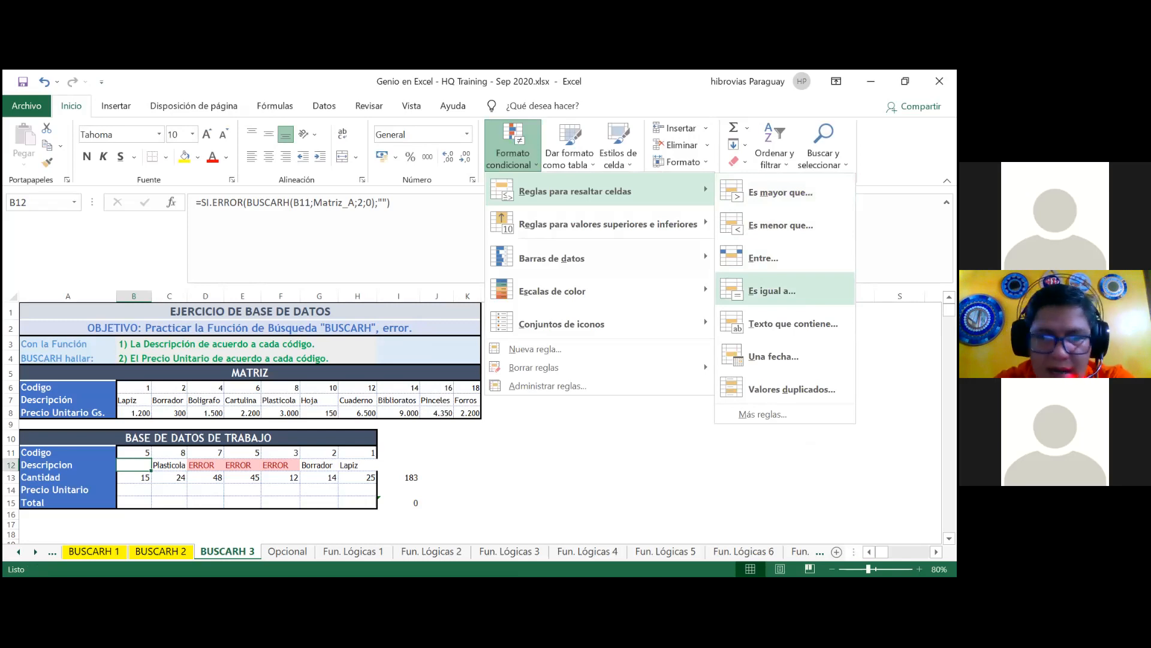
click(772, 290)
text("")
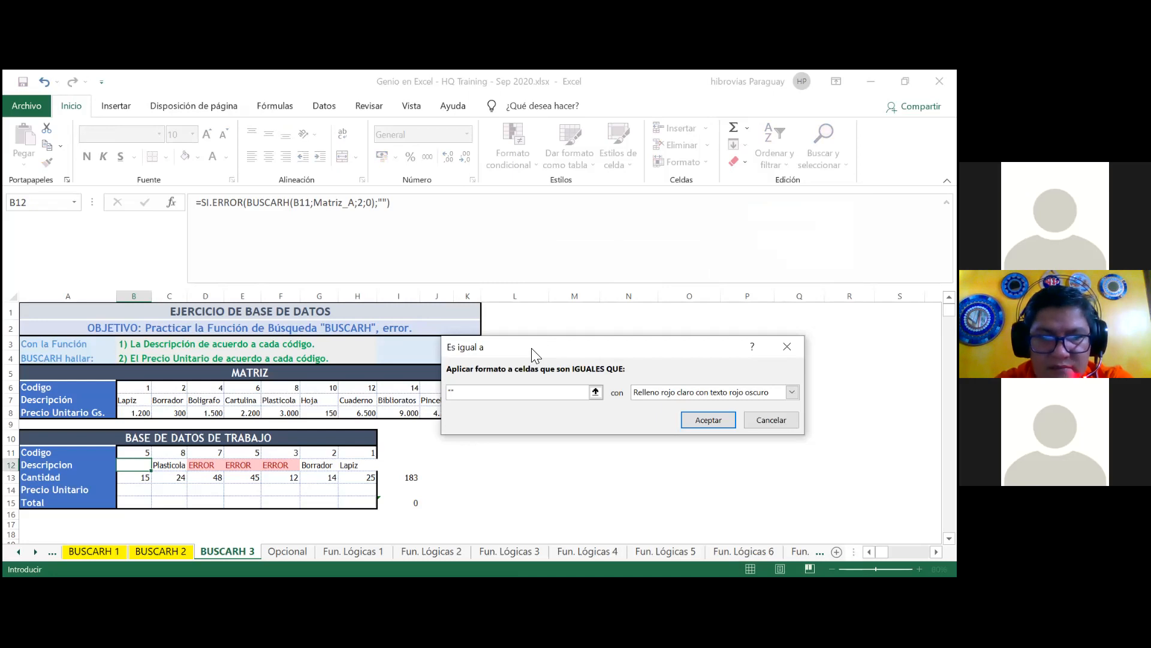
click(716, 394)
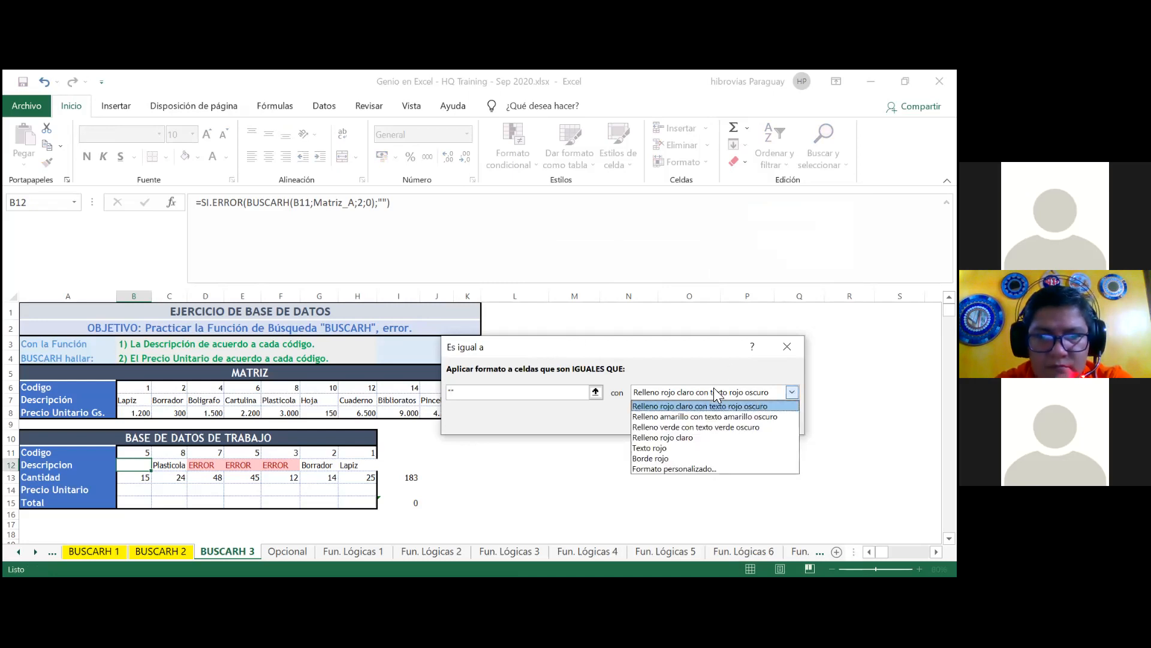
click(705, 416)
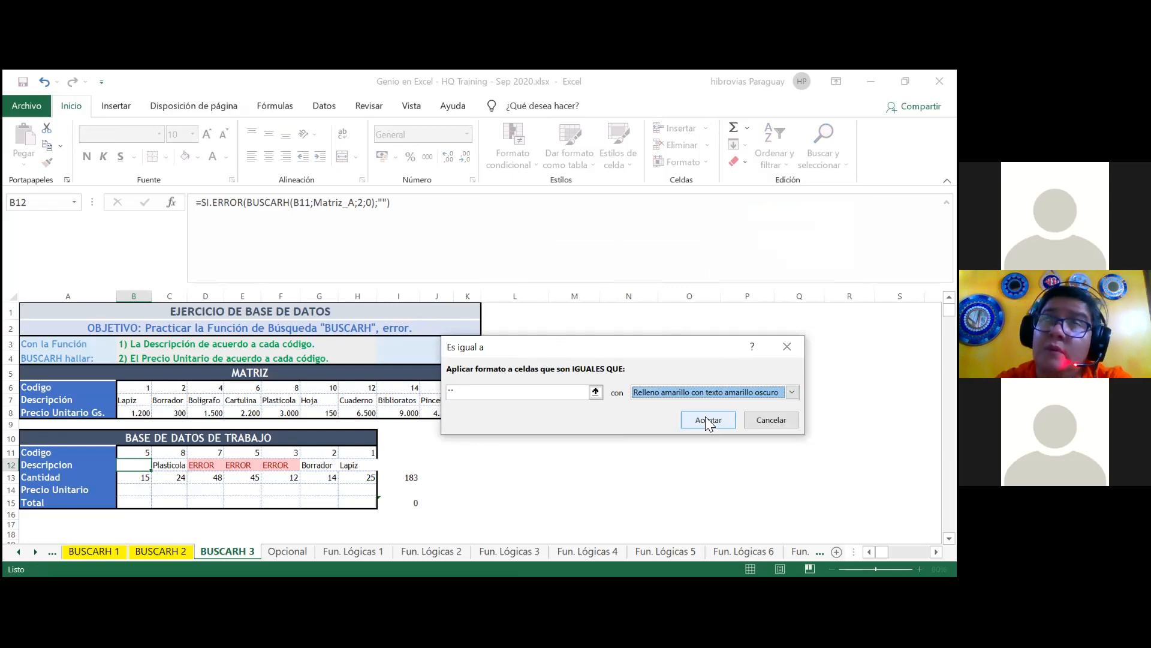
click(707, 419)
click(708, 417)
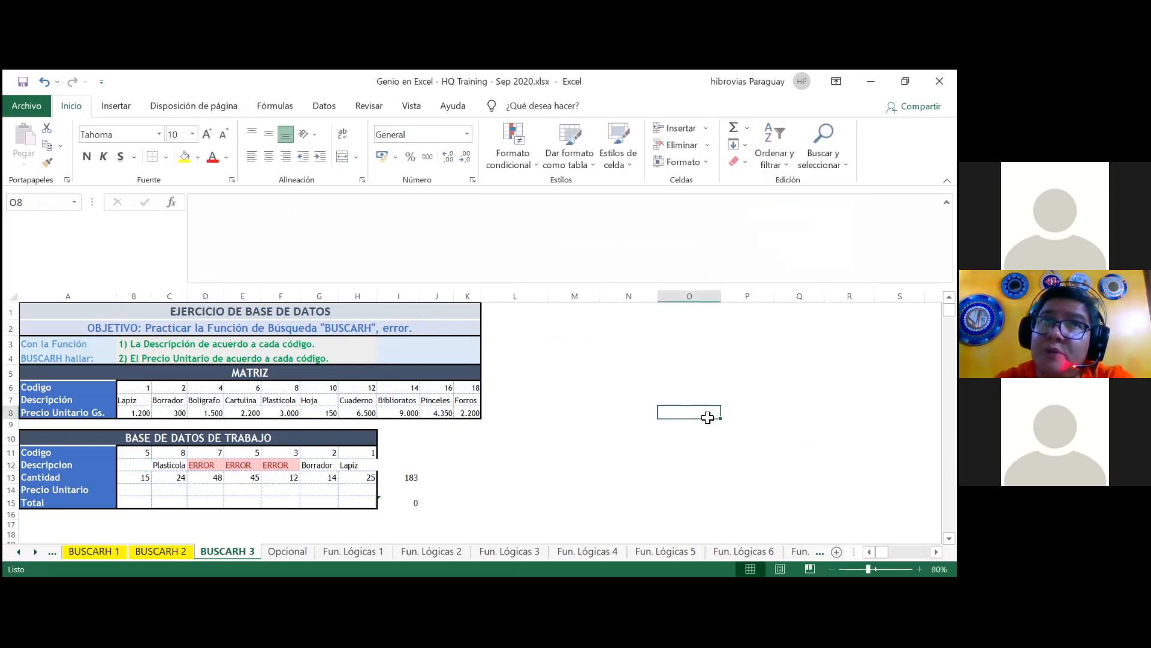
click(144, 466)
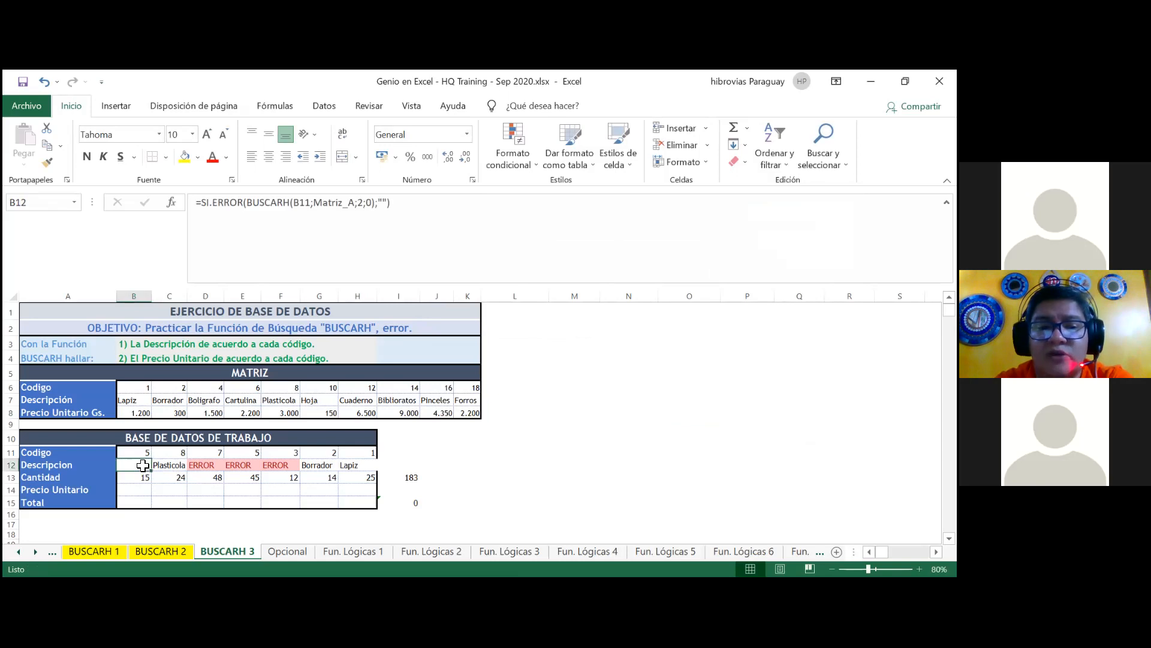
click(506, 141)
mouse_move(596, 193)
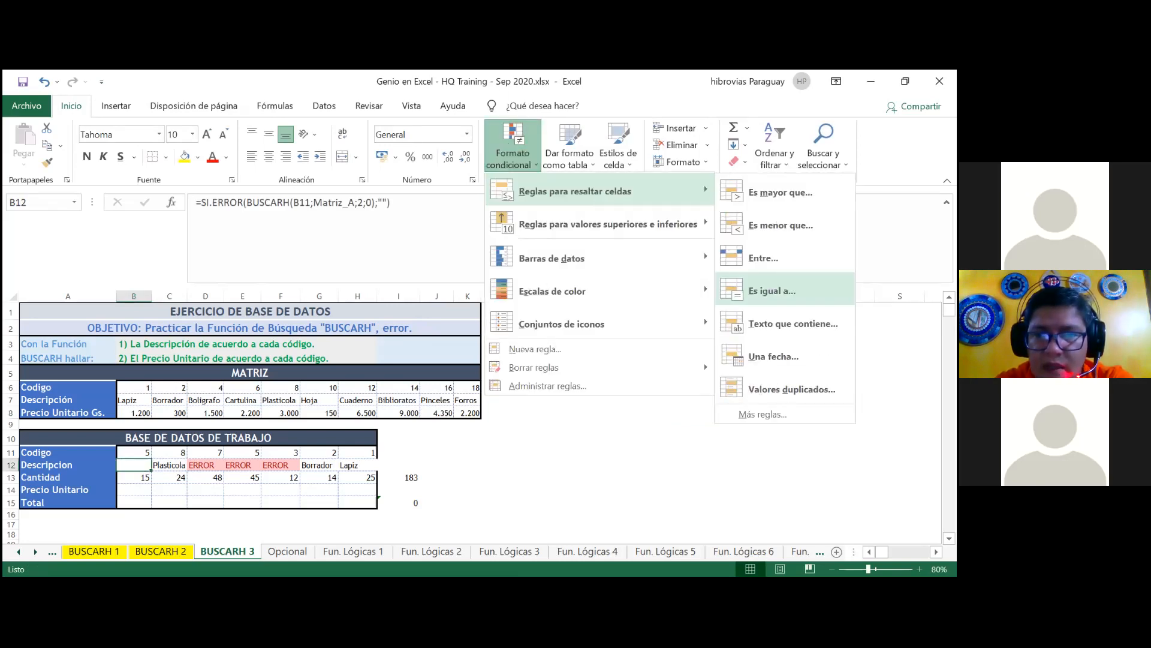
click(771, 290)
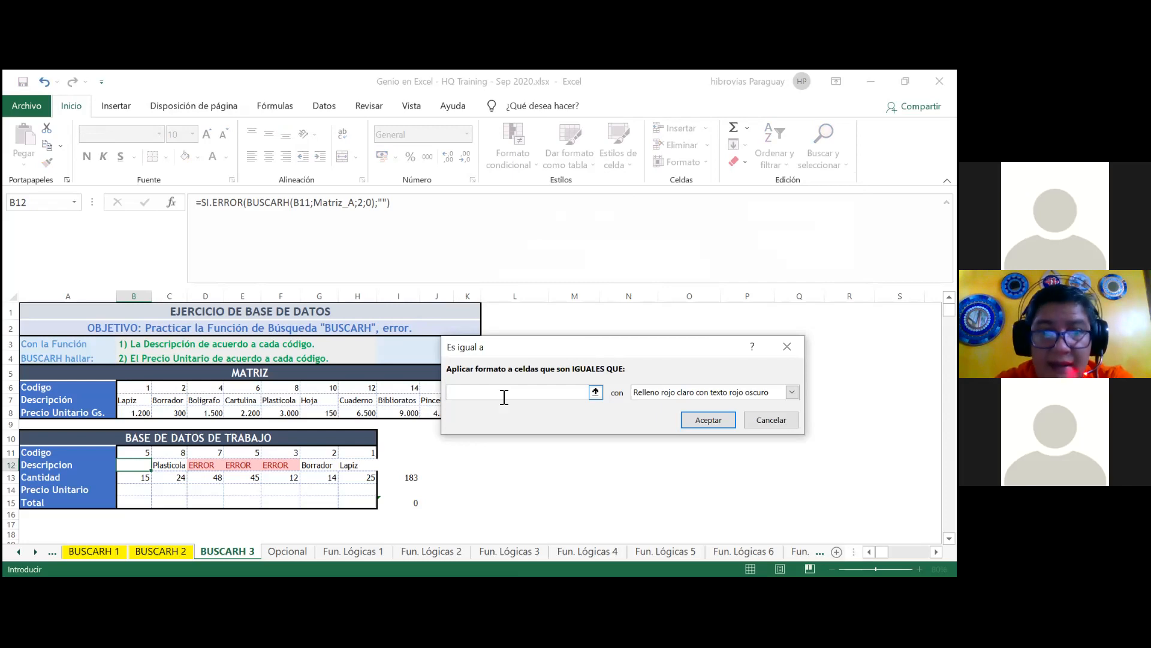
click(764, 425)
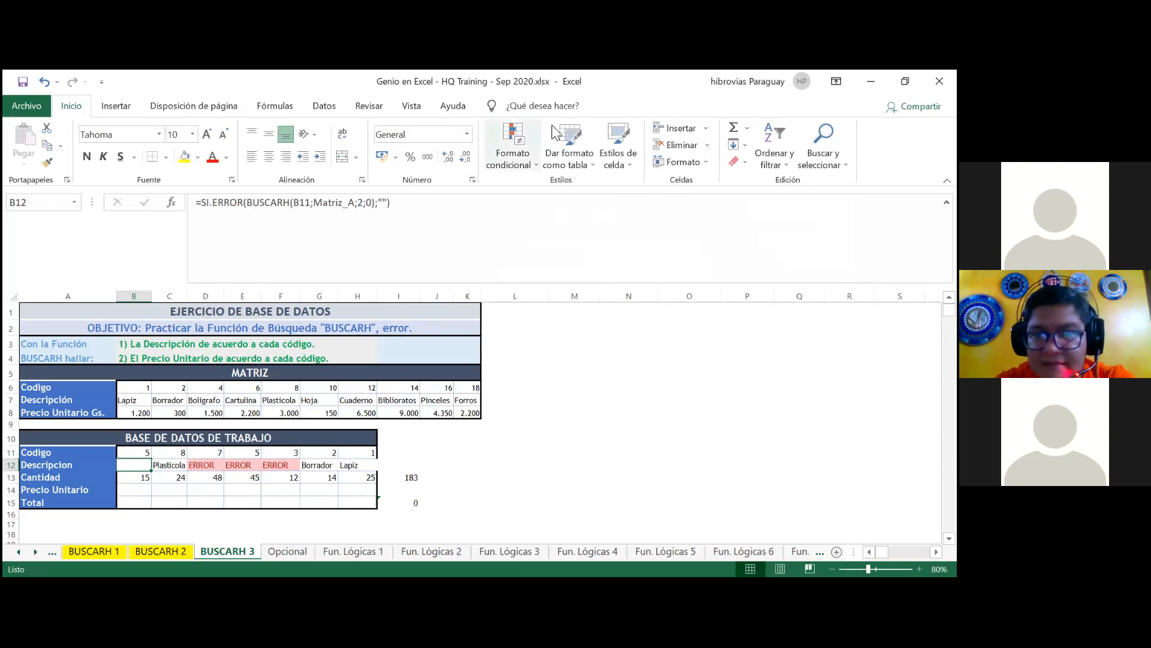
Step: Start a new conditional formatting rule for B12 that formats only blank cells (Celdas en blanco)
click(524, 157)
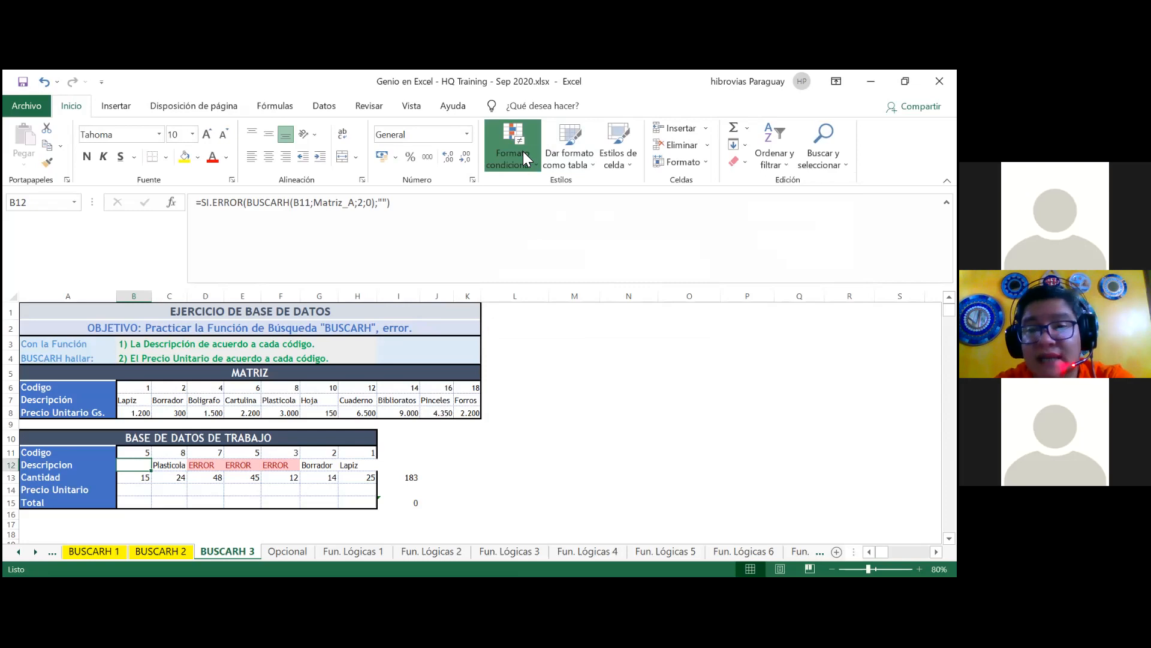
click(576, 347)
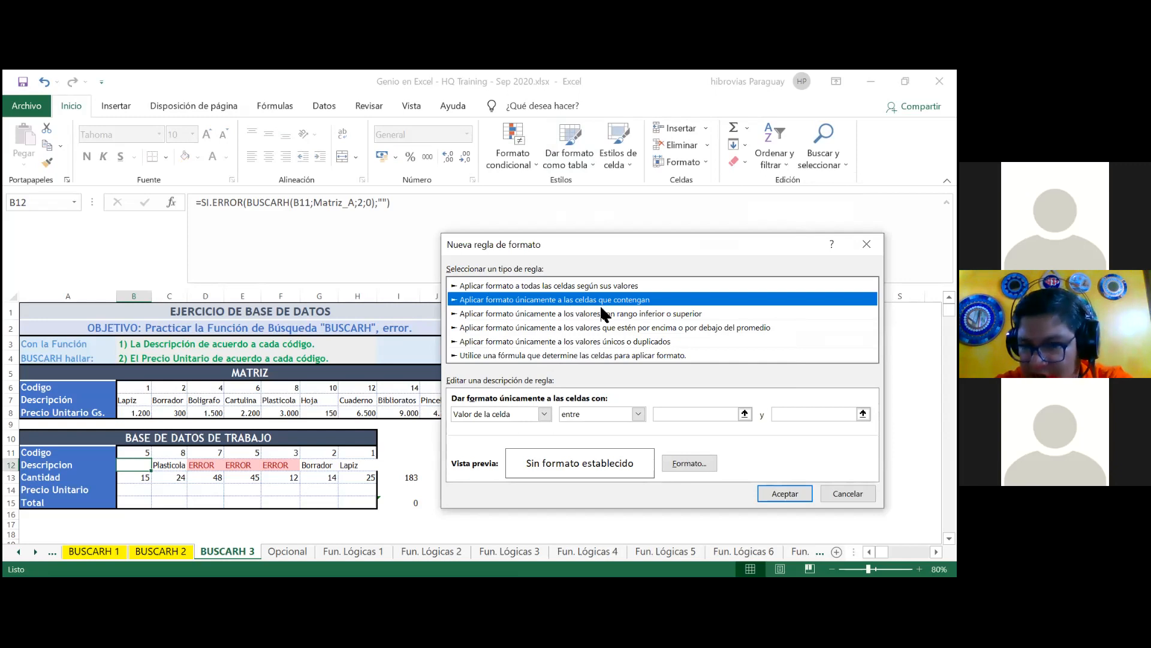
click(545, 414)
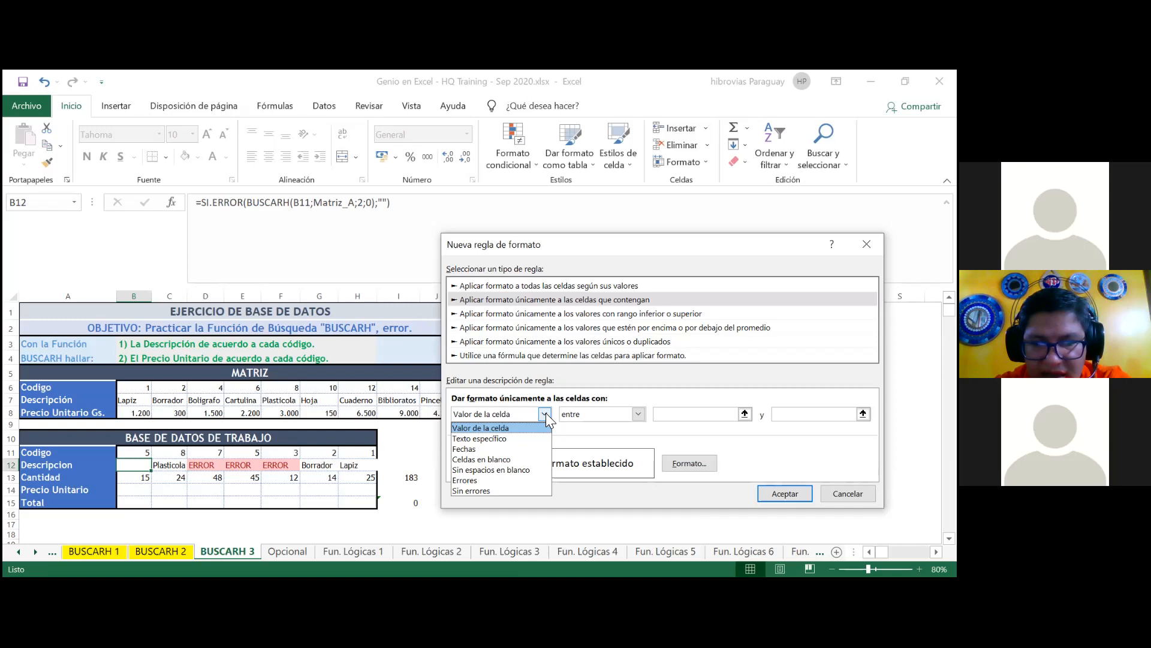
click(526, 427)
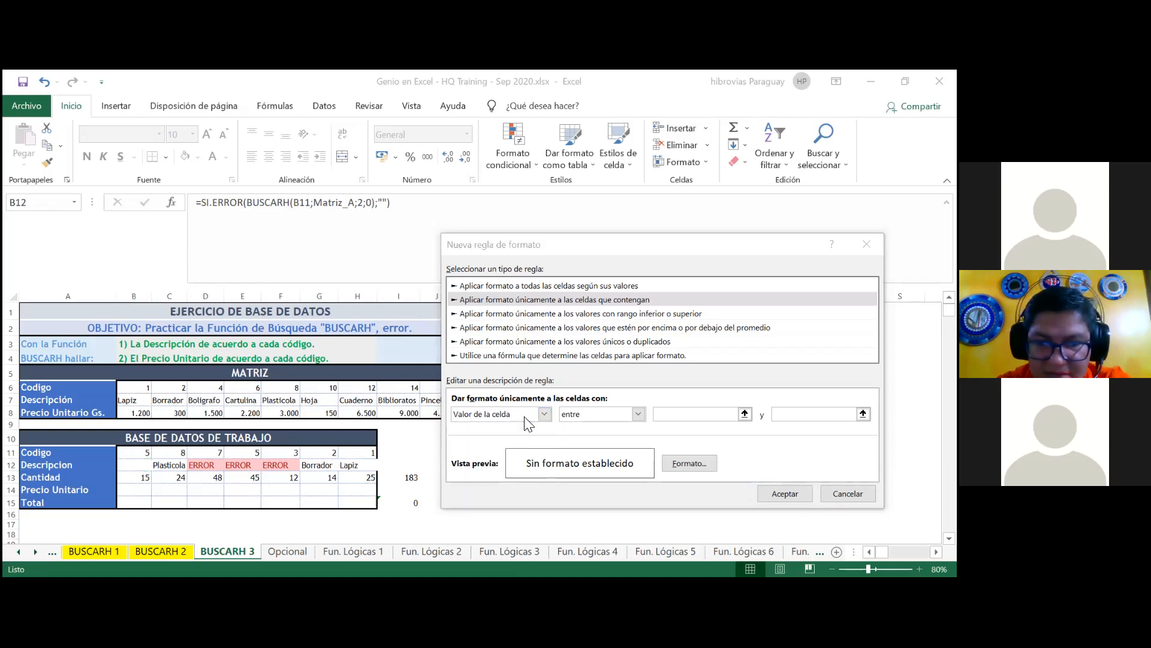
click(509, 401)
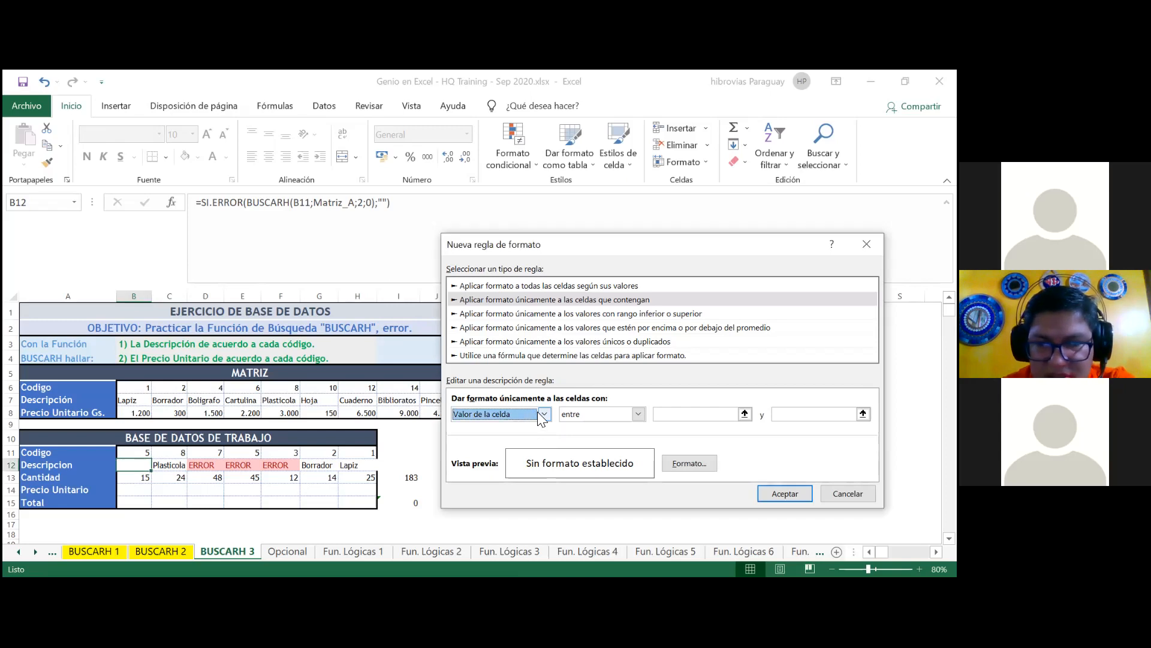
click(537, 413)
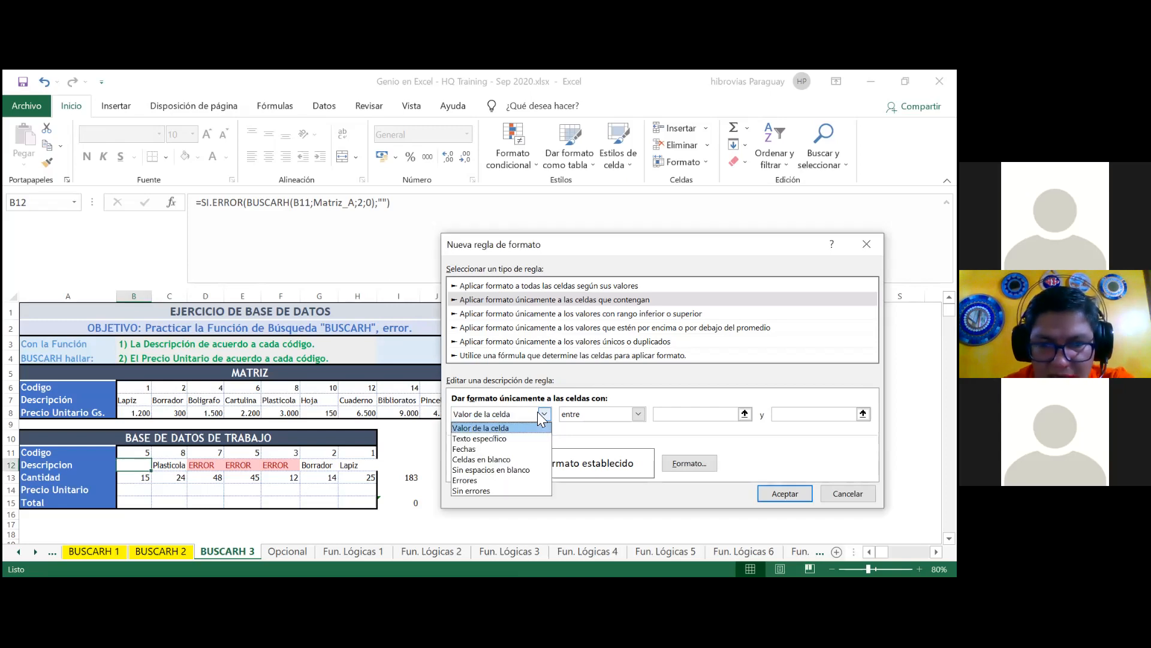
click(506, 458)
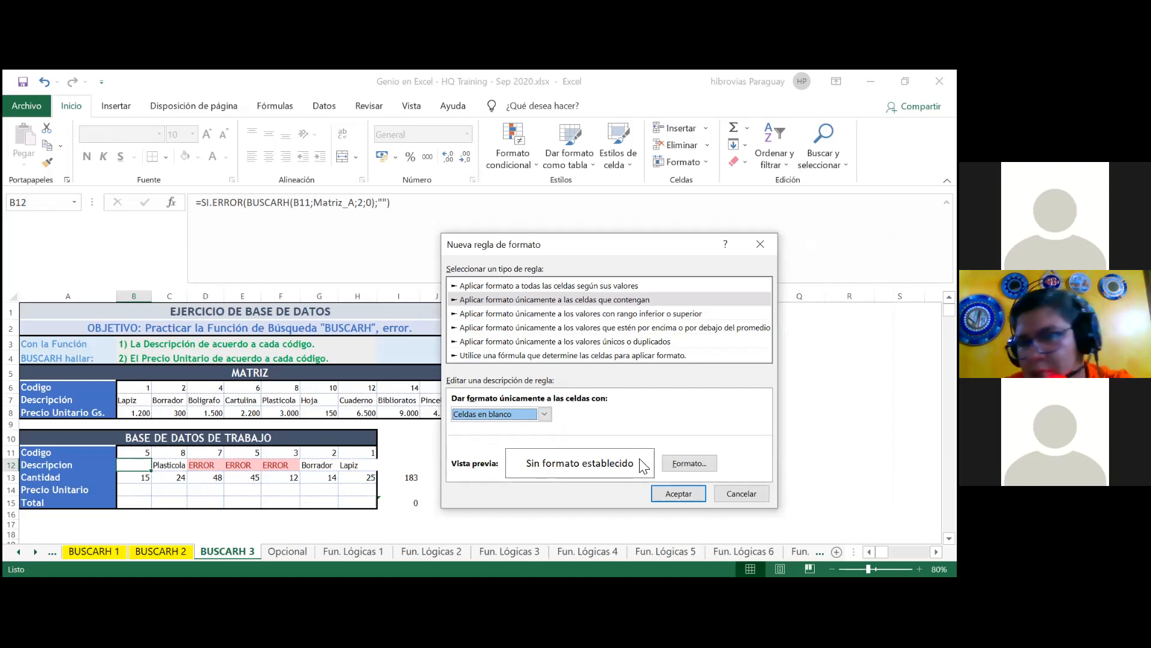
Step: Set the format of the blank-cells rule to a light blue background fill
click(689, 464)
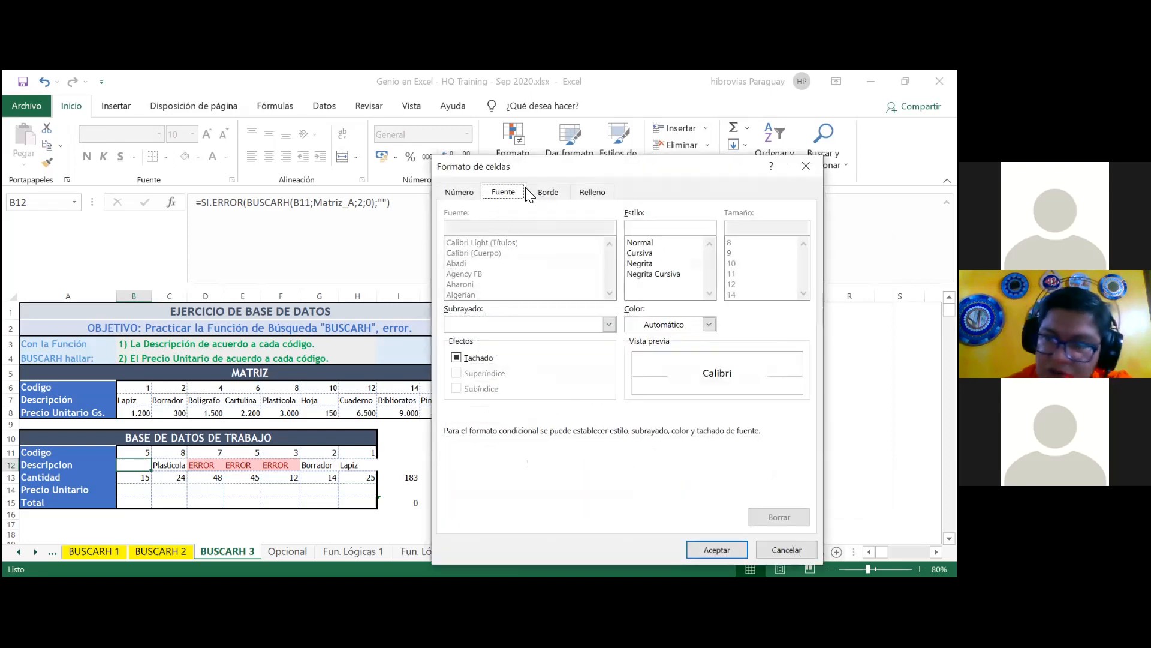
click(549, 192)
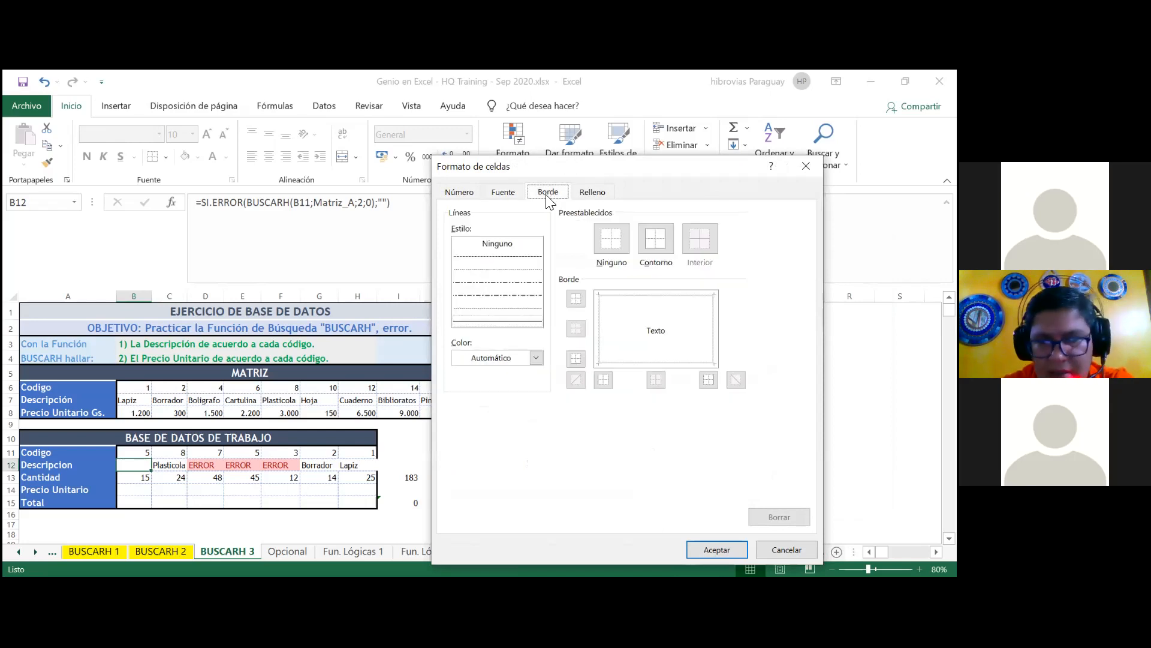
click(509, 193)
click(455, 191)
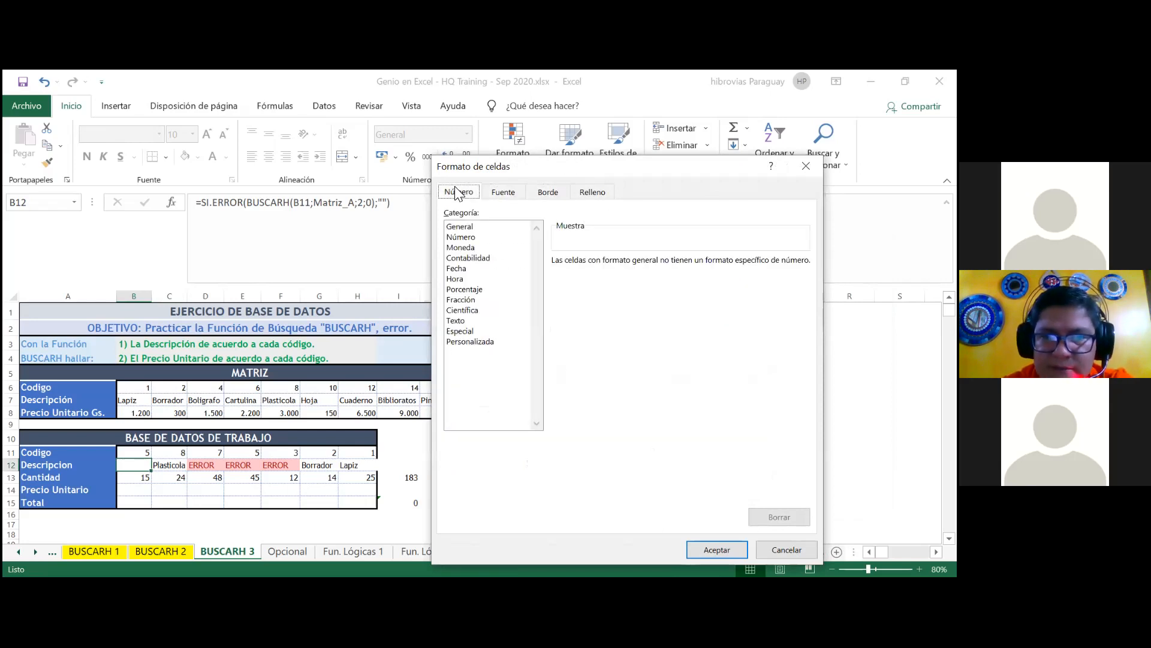
click(491, 192)
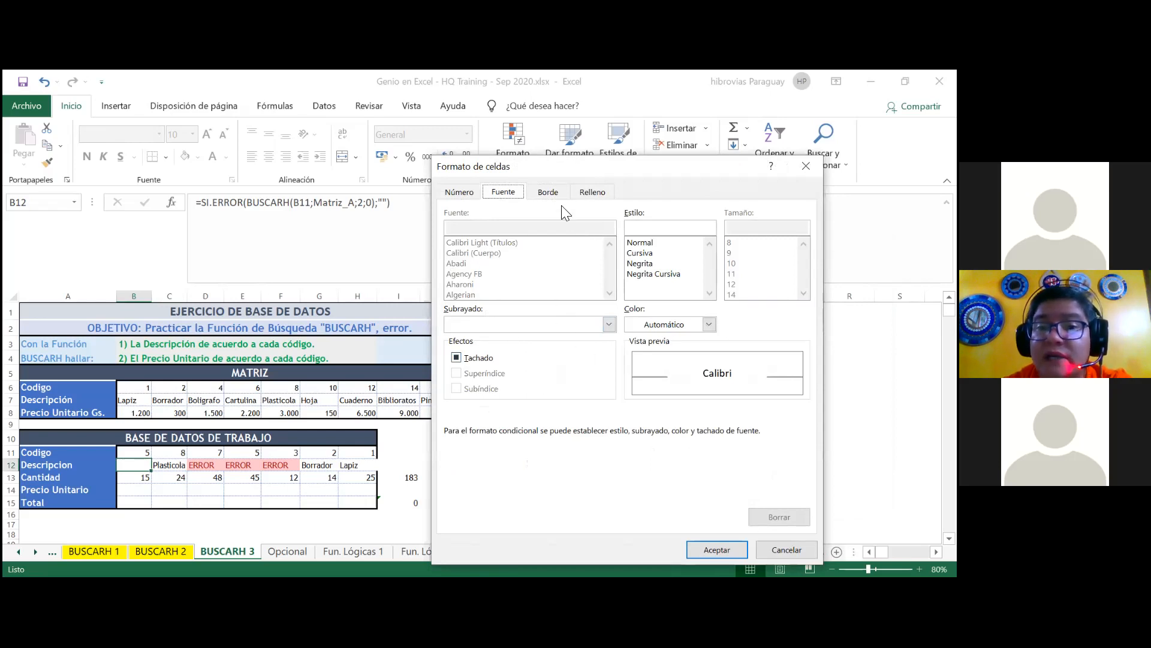
click(593, 193)
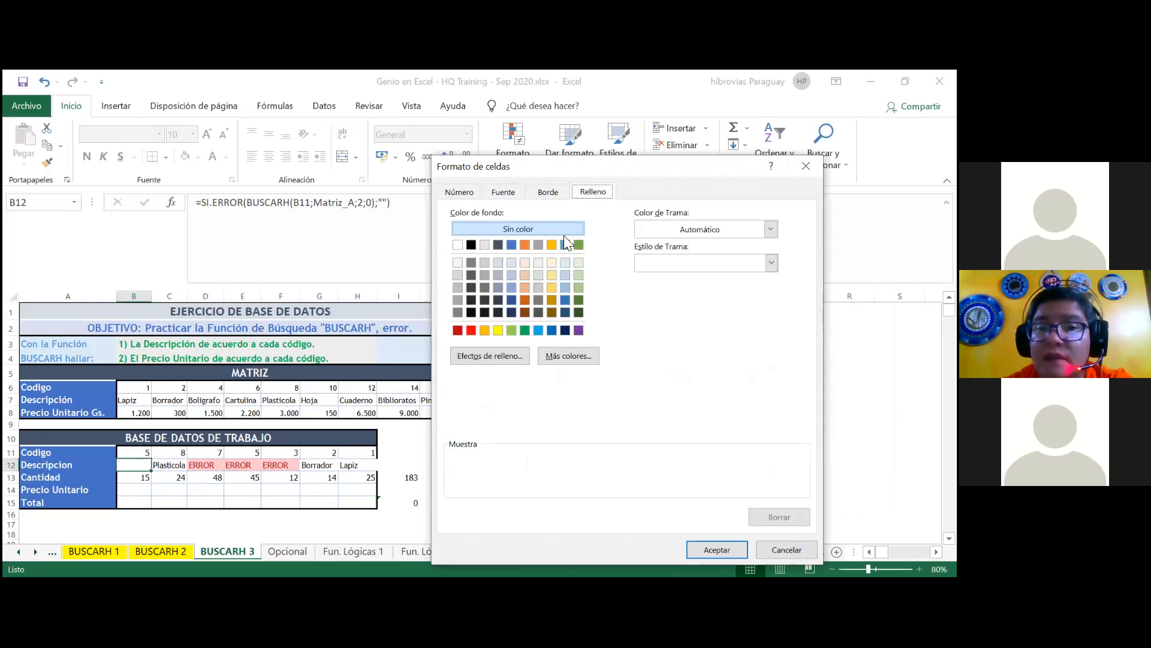
click(526, 285)
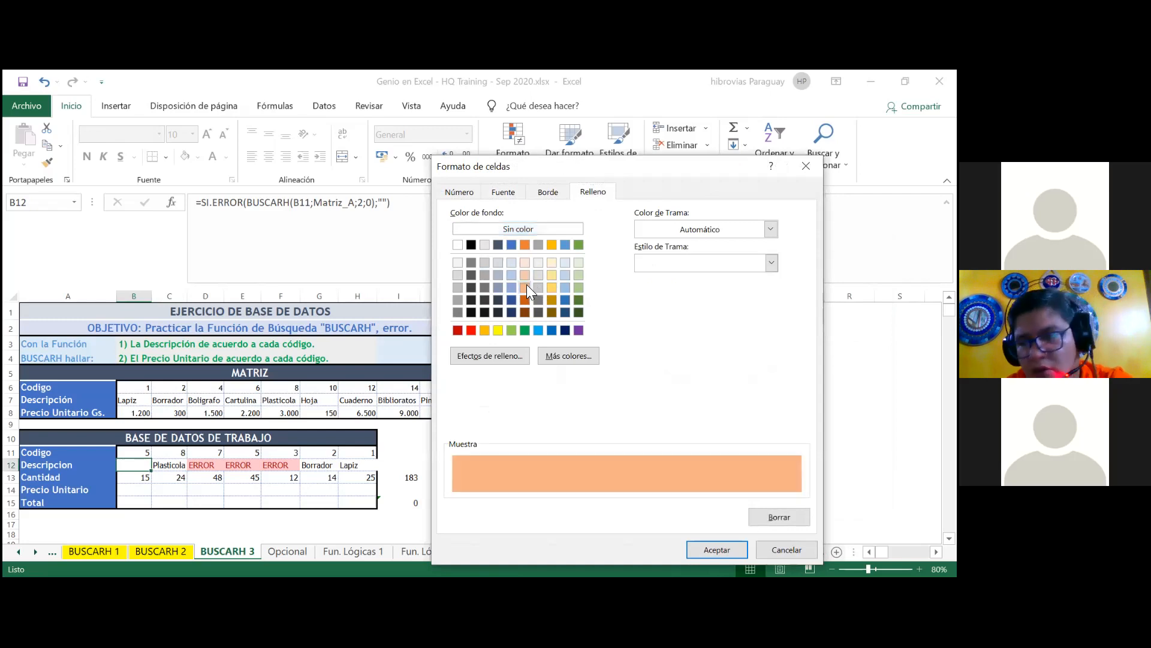
click(551, 329)
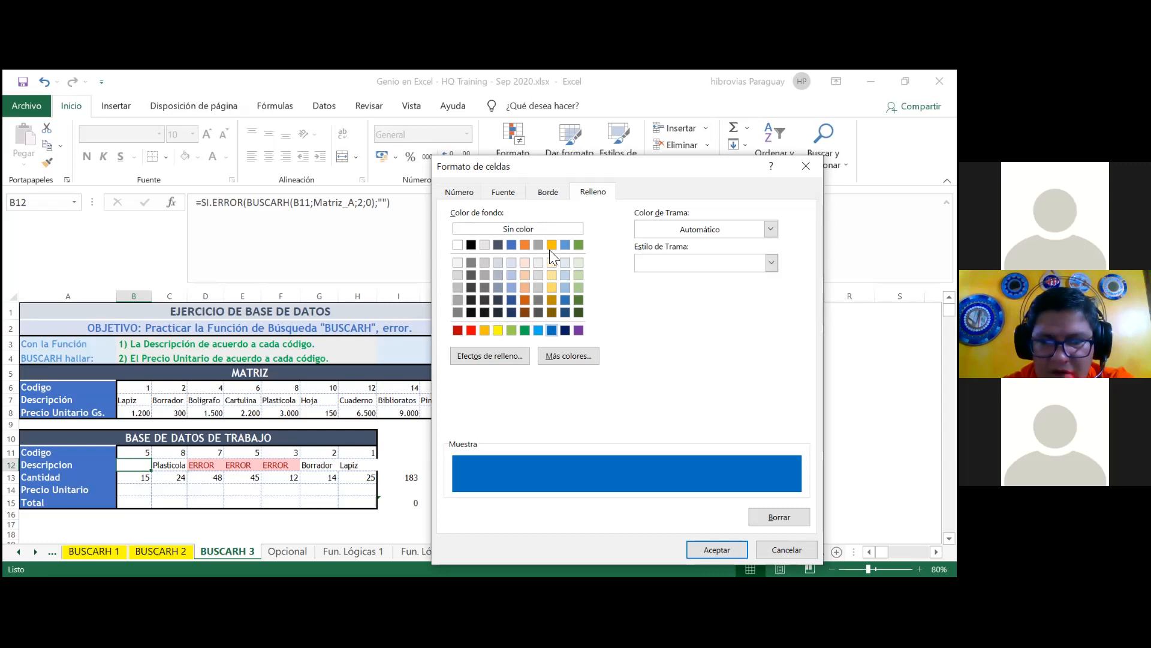
click(566, 290)
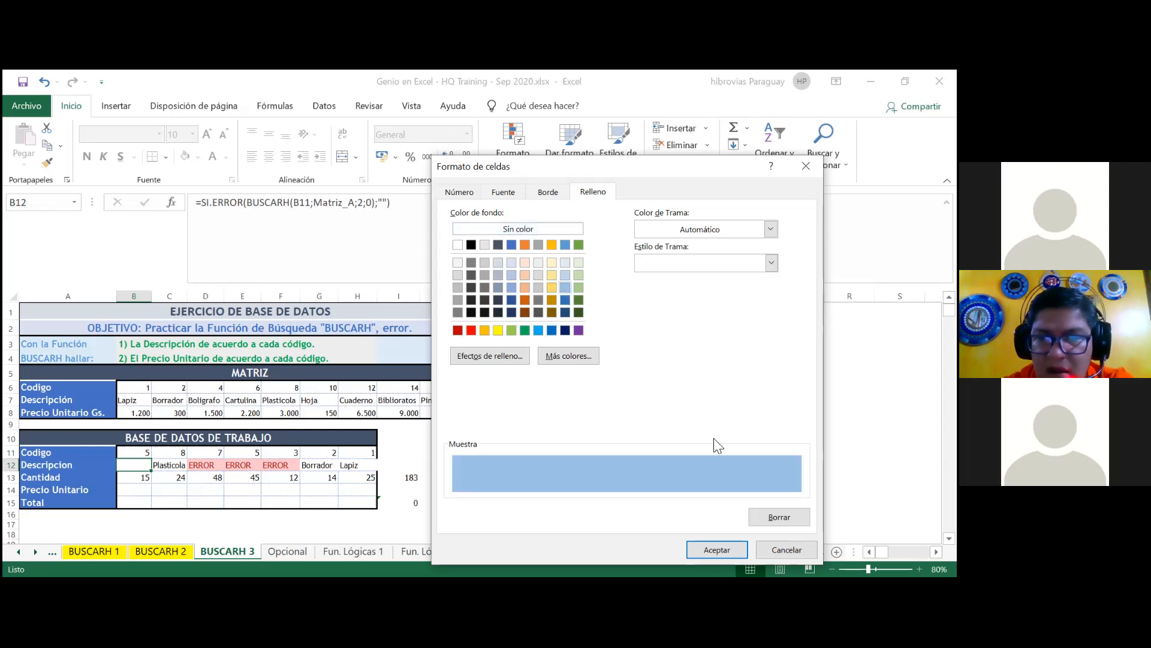
click(718, 549)
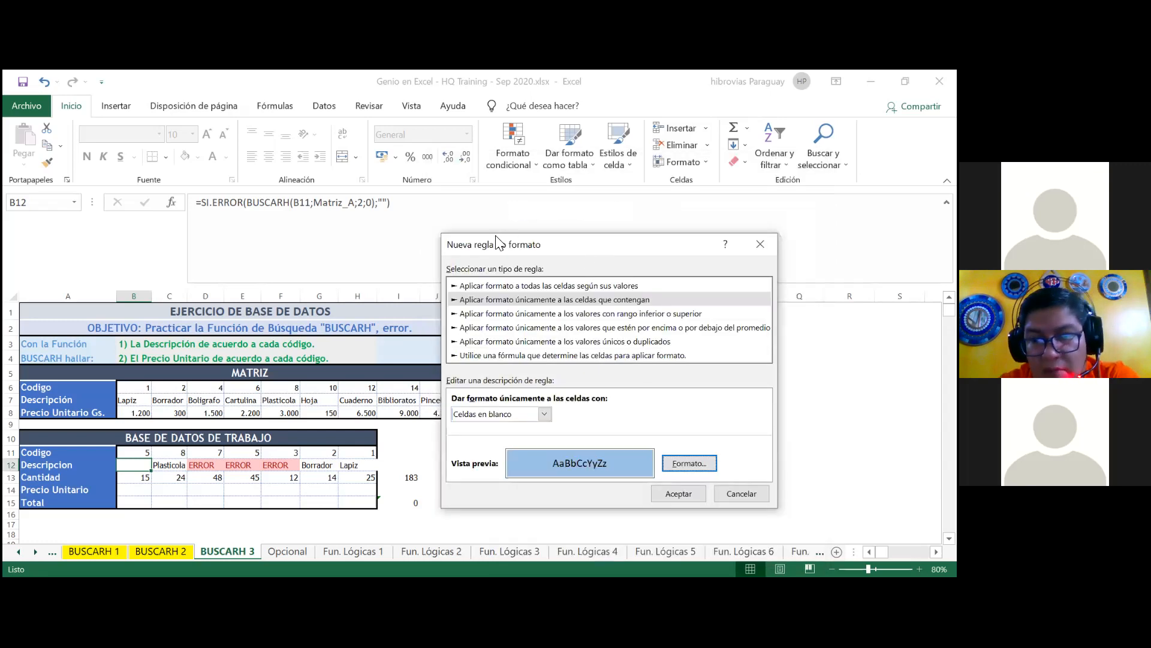
Step: Apply the new rule to B12 and fill its formula and formatting across the Descripcion row through H12
click(688, 493)
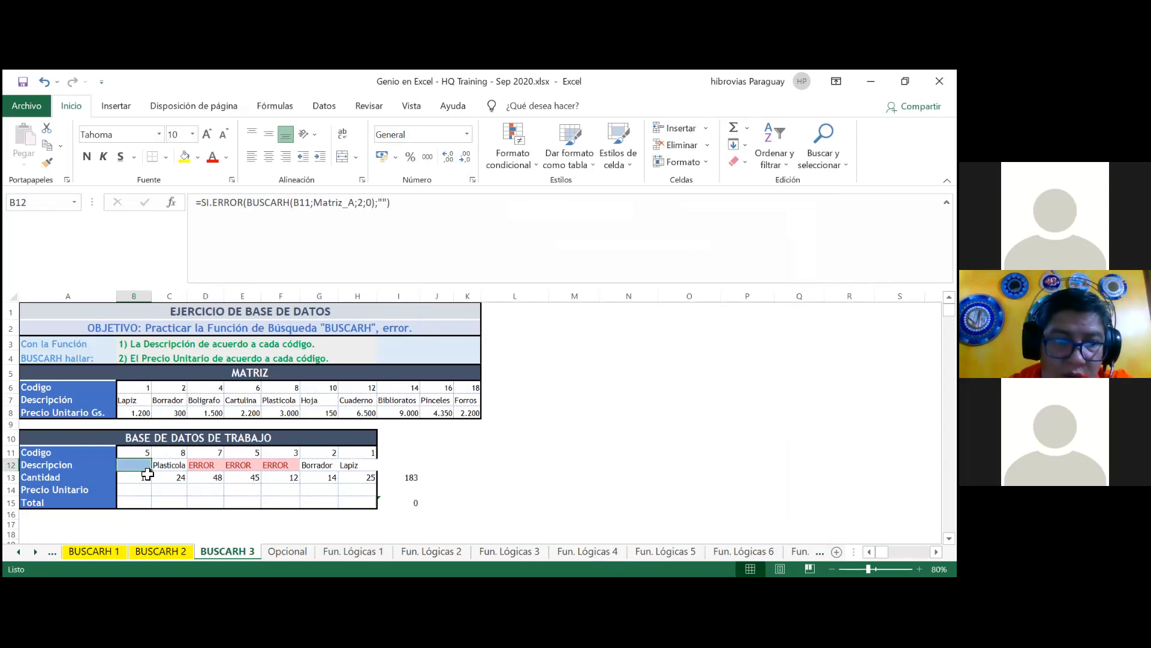
drag(151, 472, 386, 468)
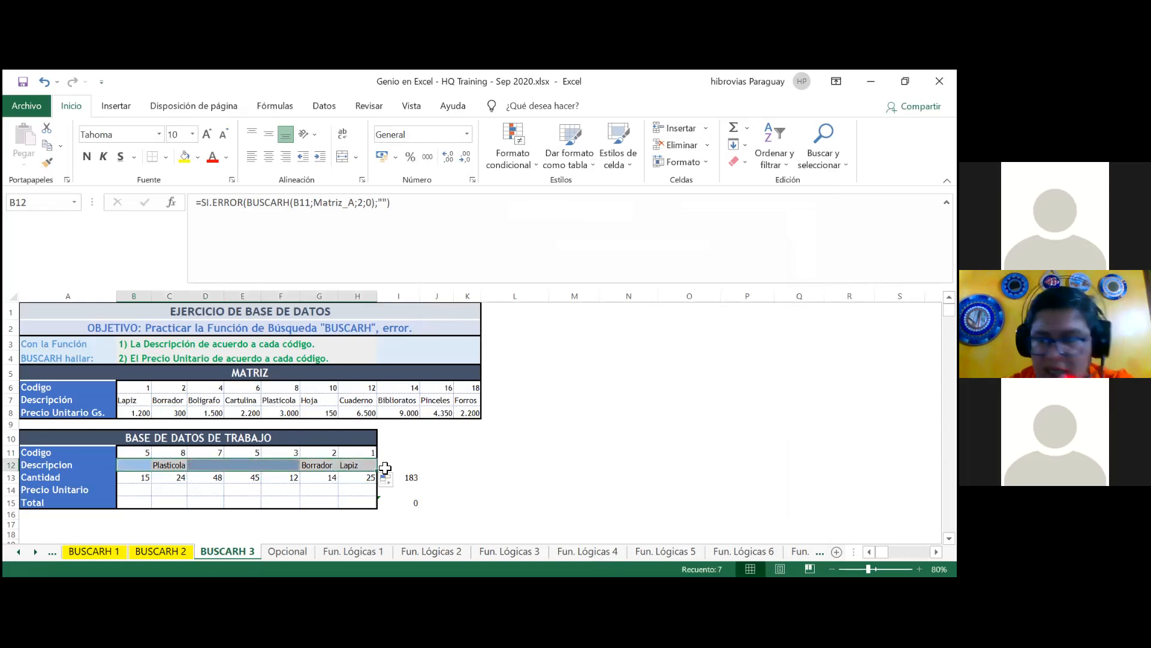
click(413, 466)
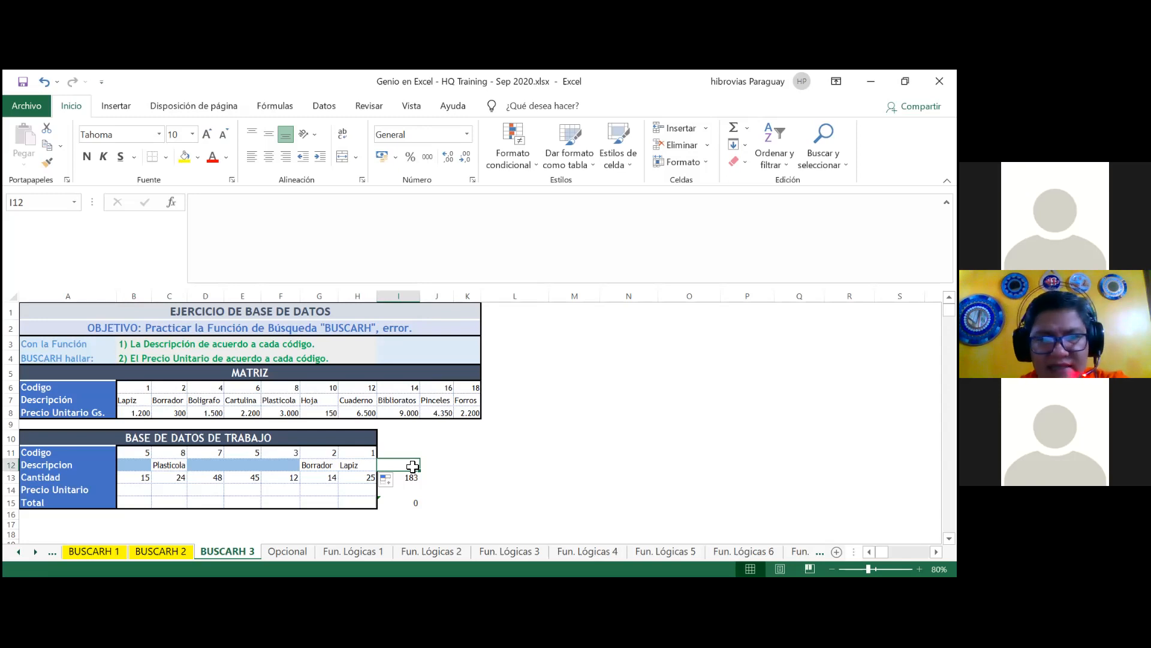
Step: Change the work table's first code, in B11, to 18
click(148, 465)
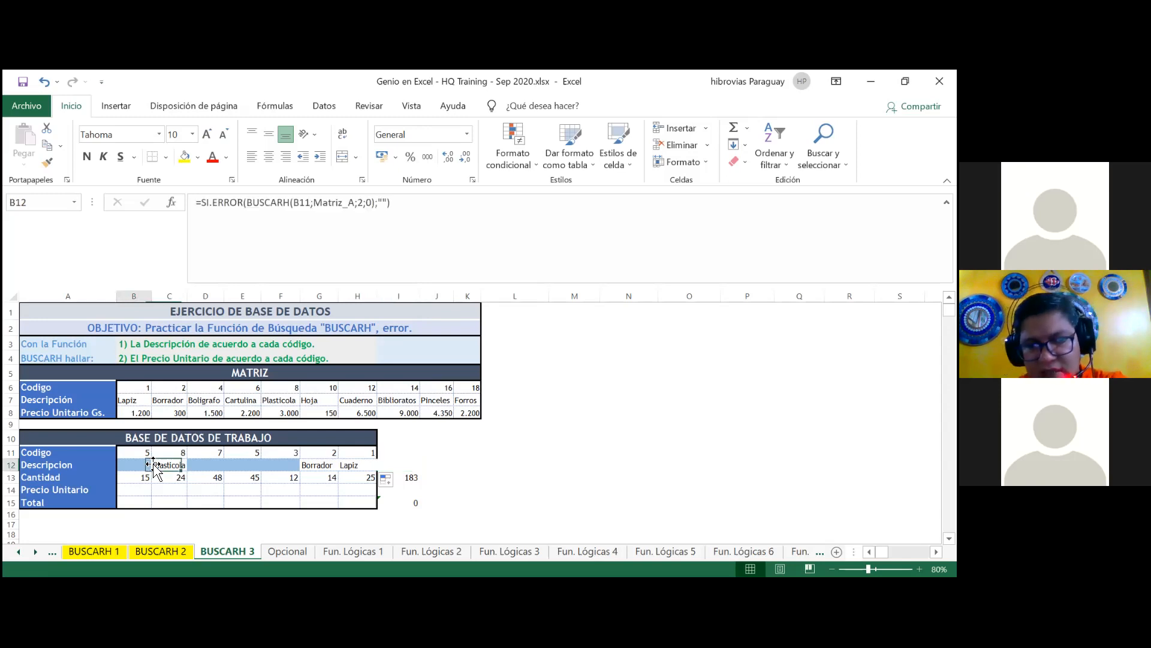
key(Up)
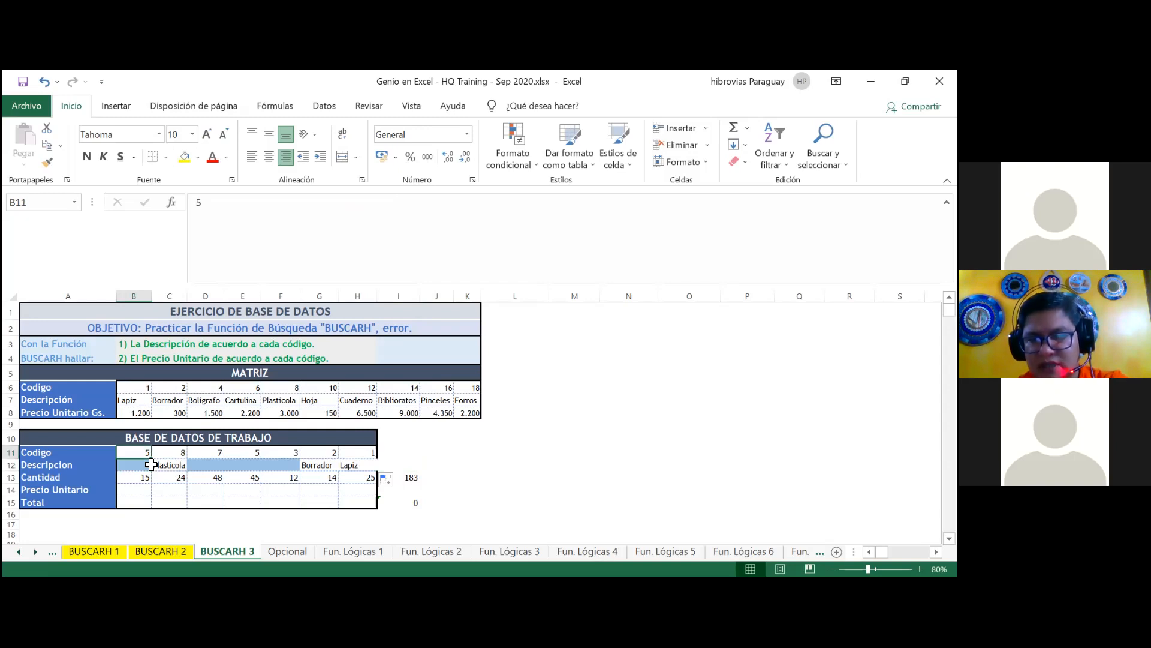
text(18)
key(Return)
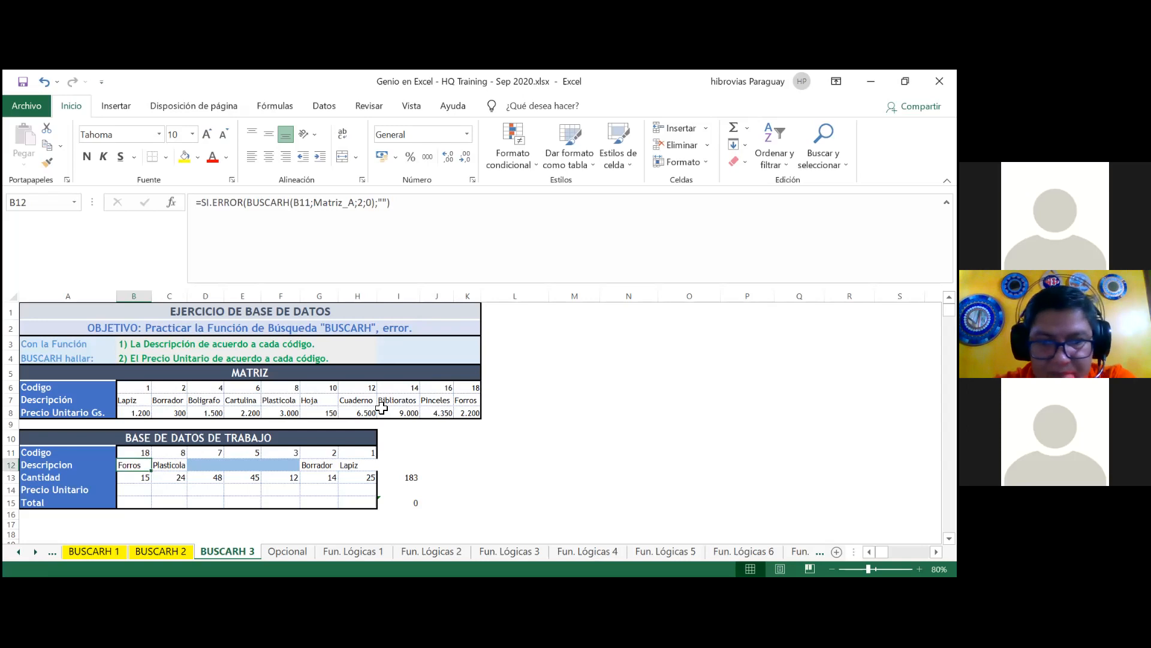
Step: Test a code missing from the matrix by entering 25 in D11
key(Up)
key(Right)
key(Right)
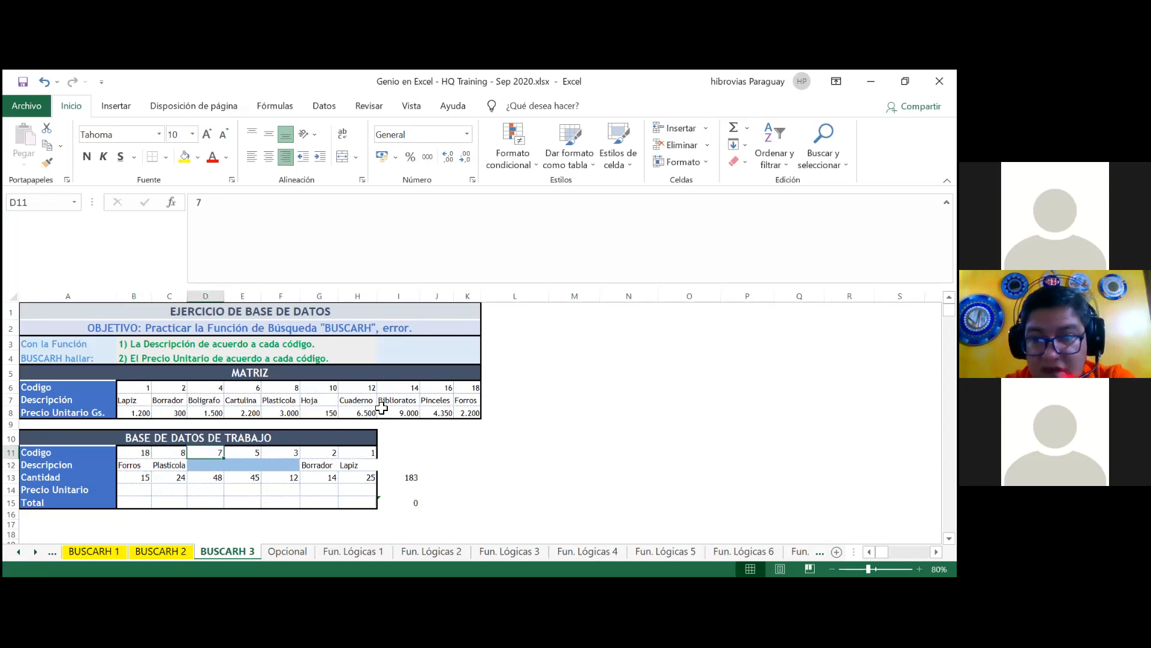
text(25)
key(Return)
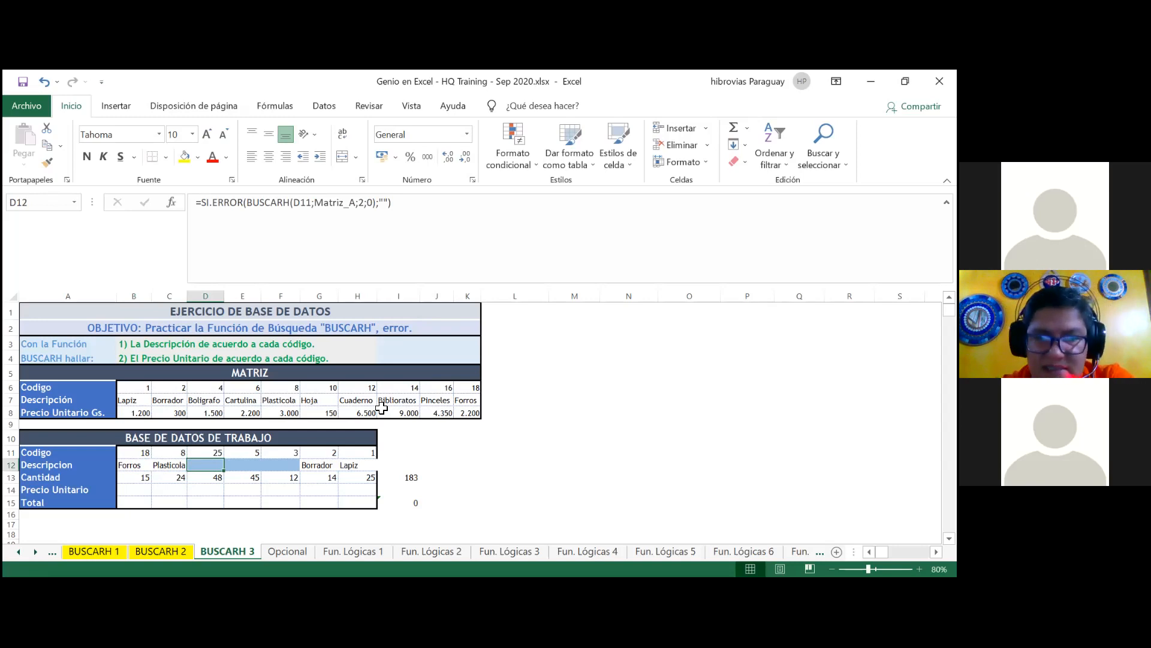
Step: Set the code in D11 to 16
key(Up)
text(16)
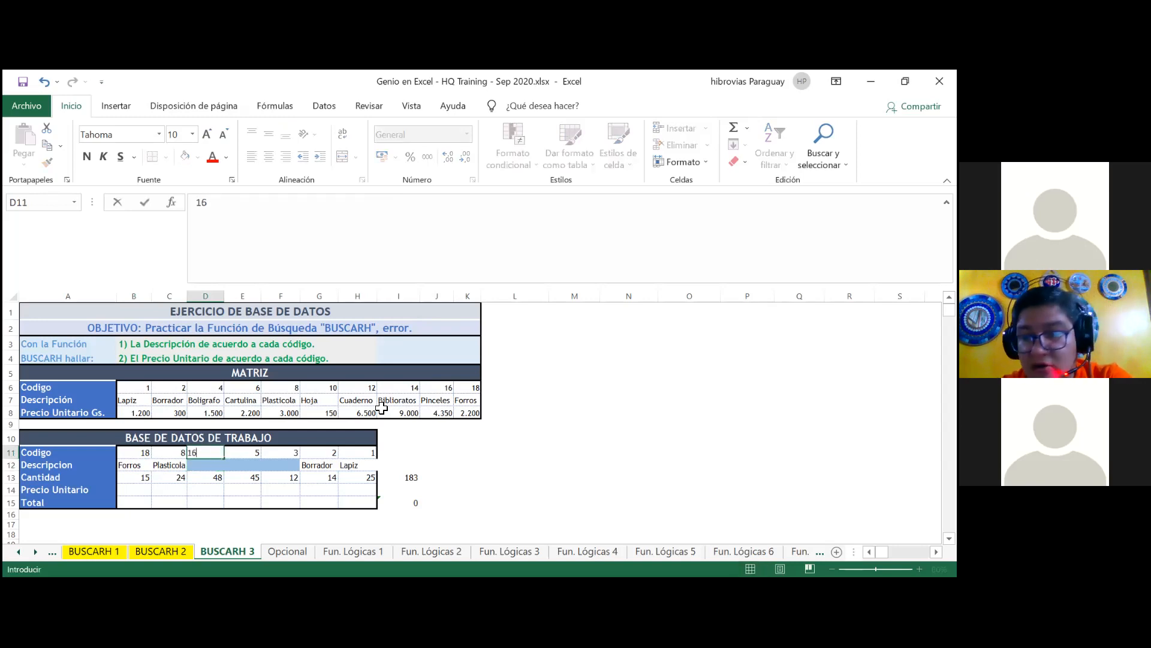
key(Return)
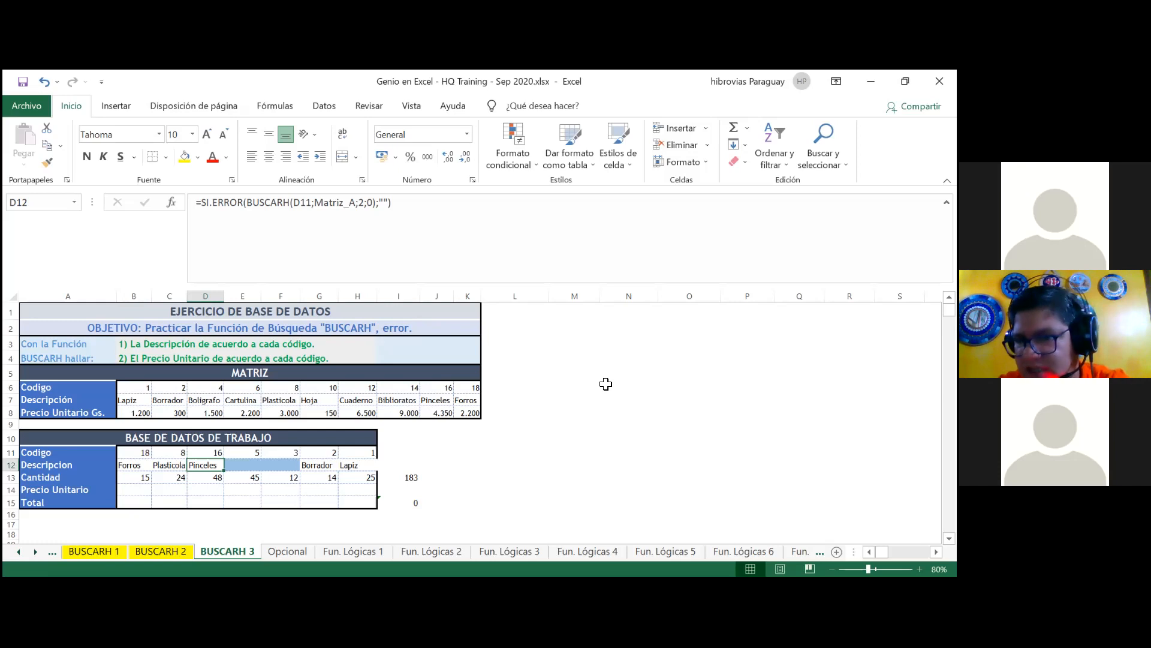
Step: Start a BUSCARH formula in cell B14 with the code in B11 as the lookup value
click(602, 438)
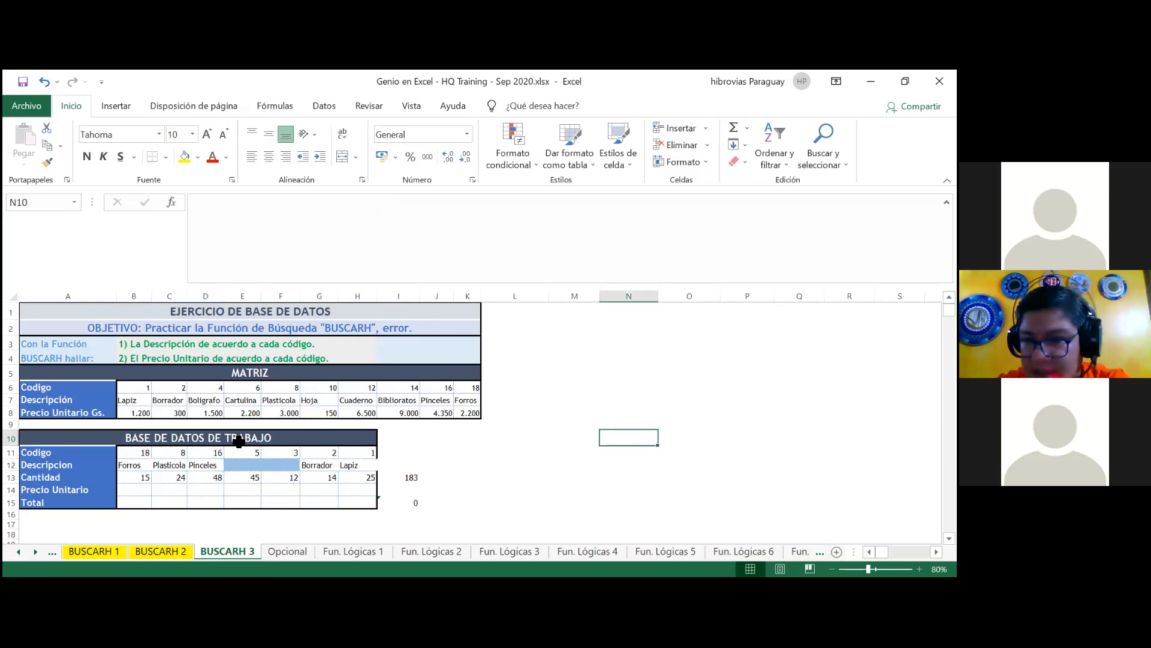
click(142, 490)
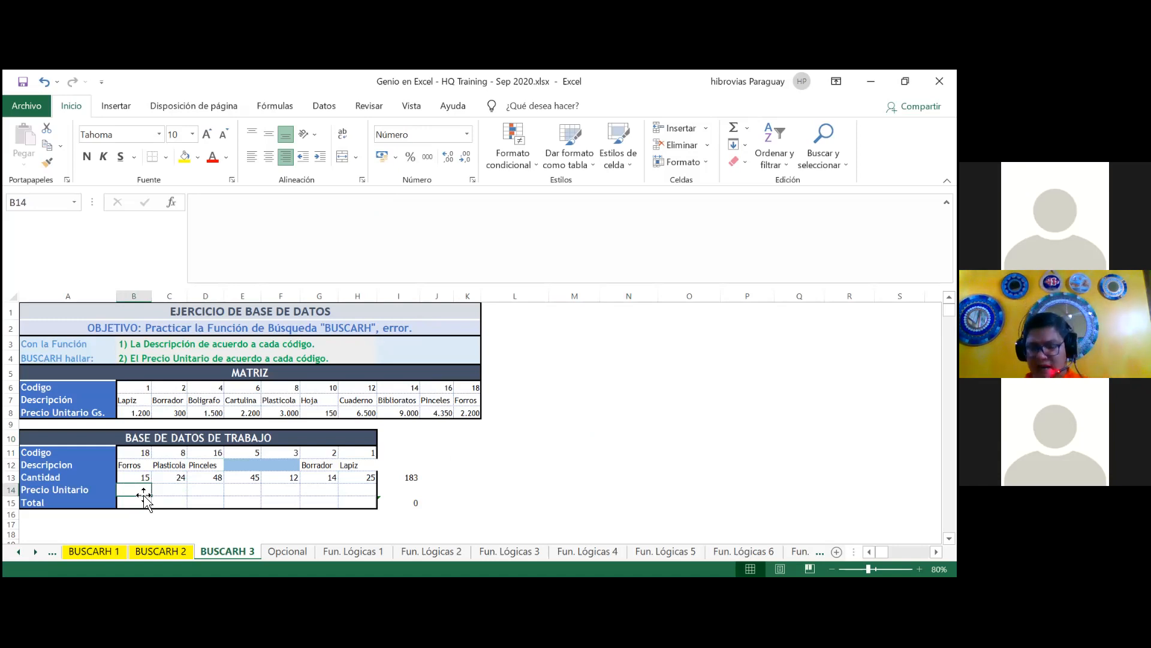
text(=)
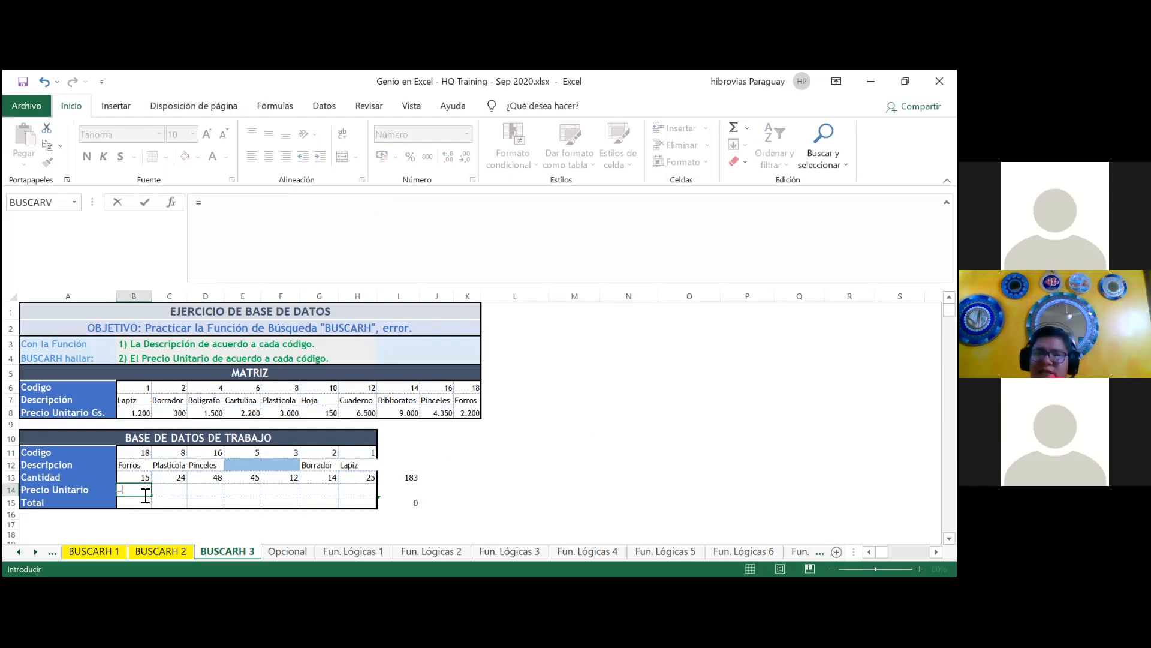
text(BUSC)
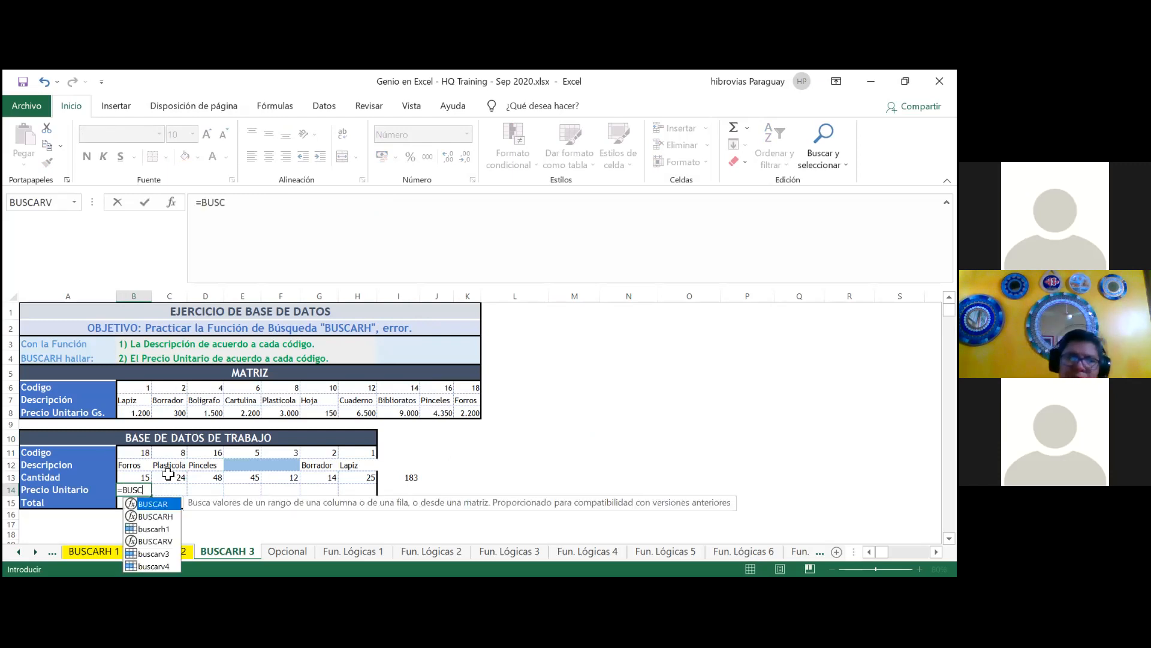
text(ARH)
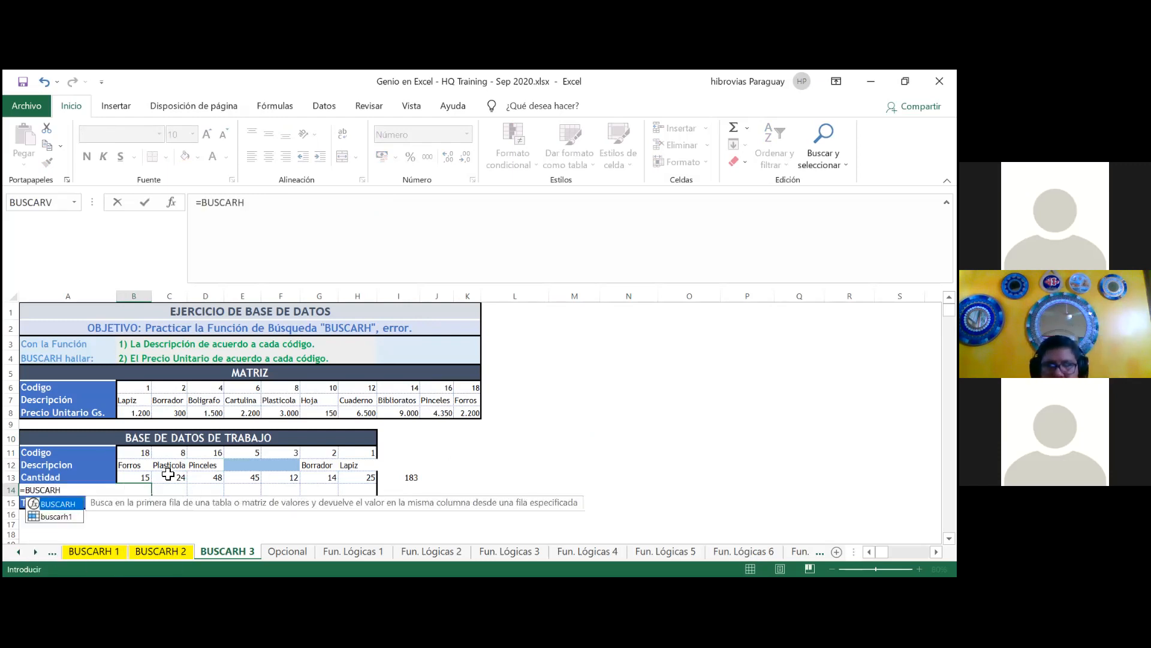
text(()
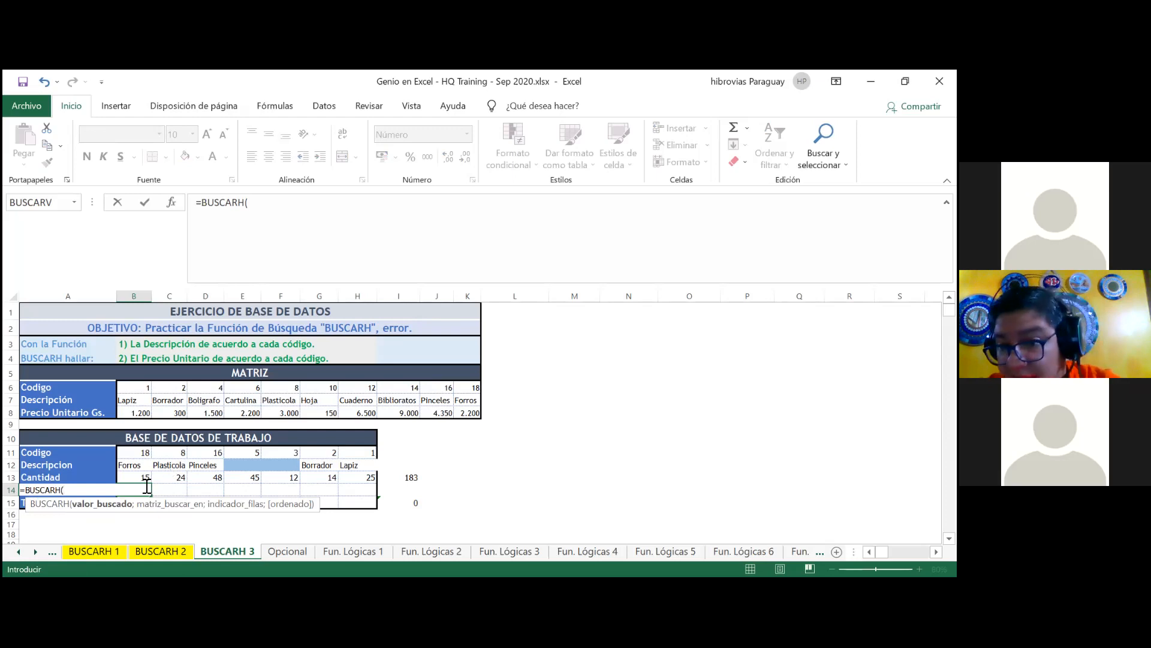
click(137, 454)
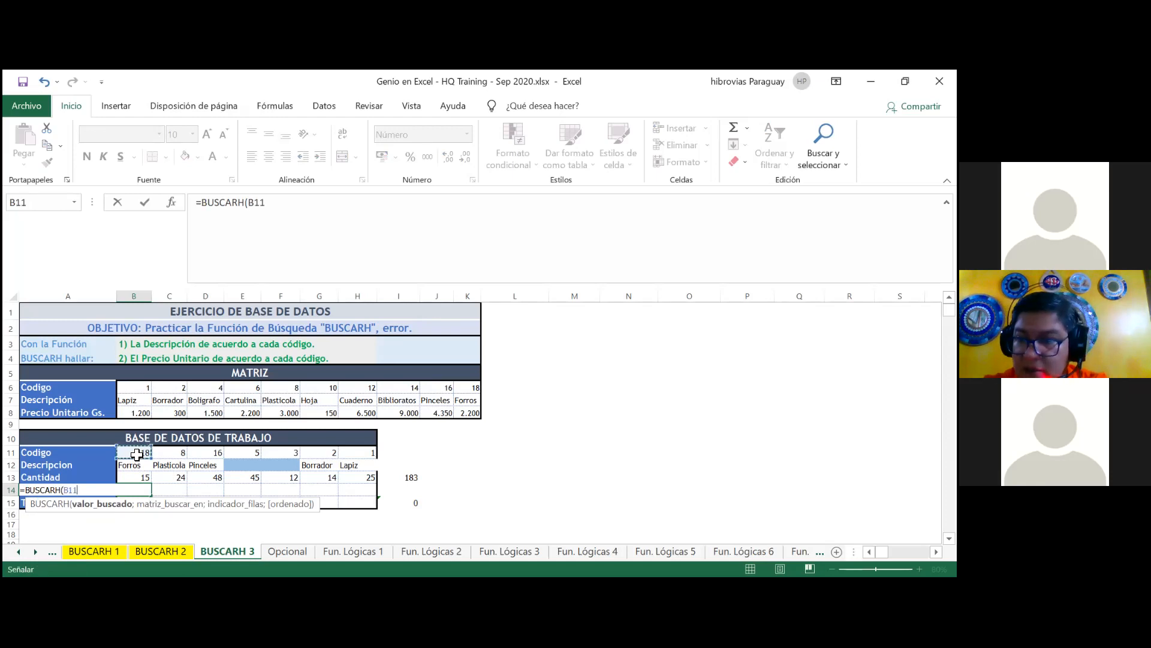
text(;)
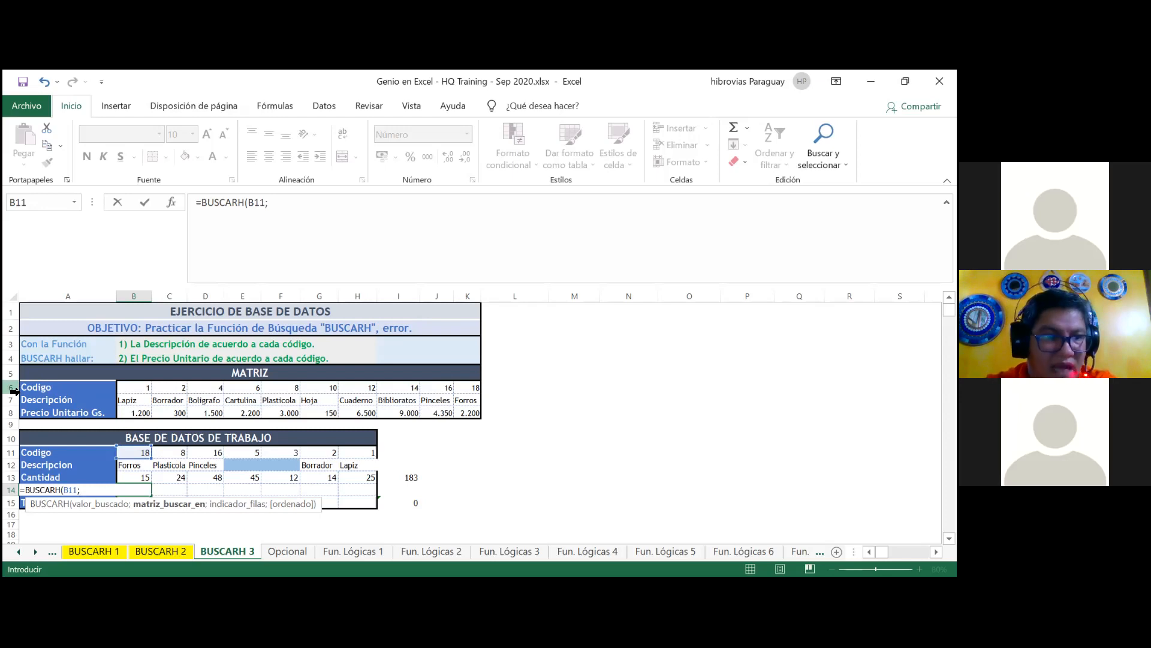
Step: Complete the B14 formula with rows 6:8 as the lookup matrix, row index 3 and 0 for an exact match
drag(13, 390, 13, 411)
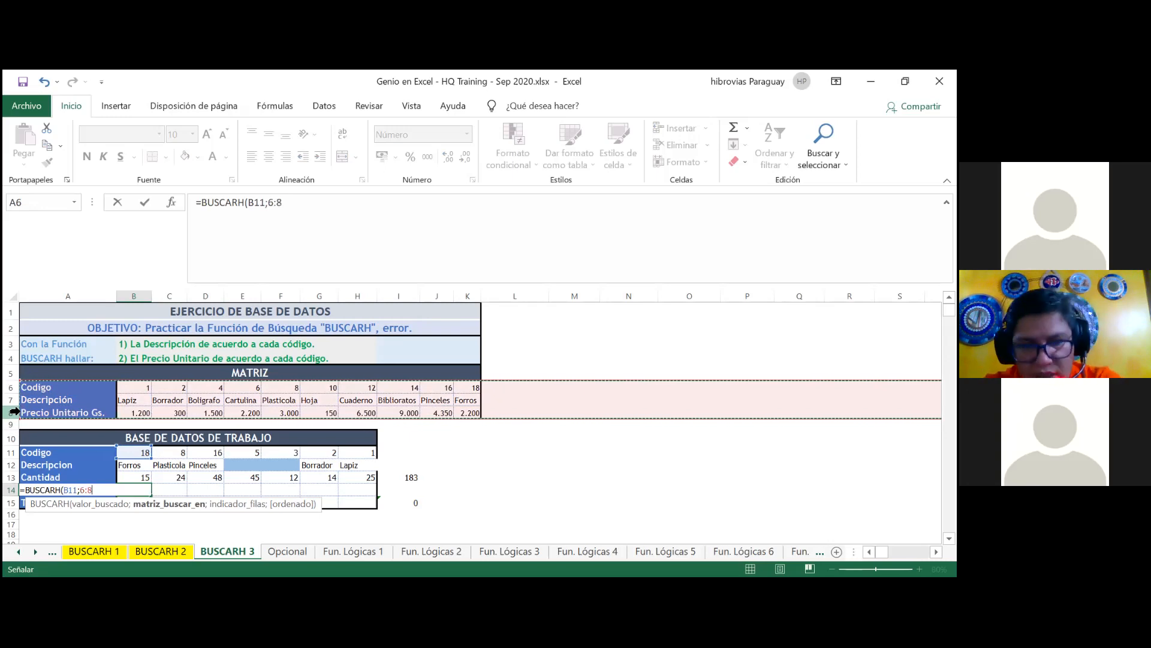
click(14, 411)
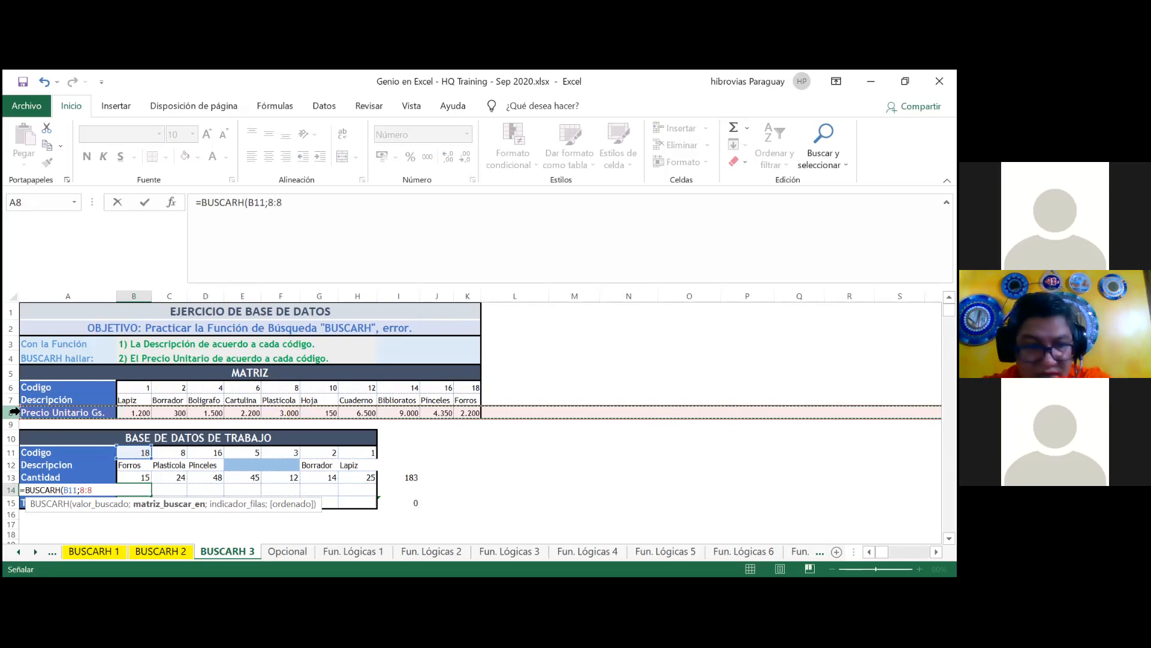
drag(14, 387, 14, 412)
text(;)
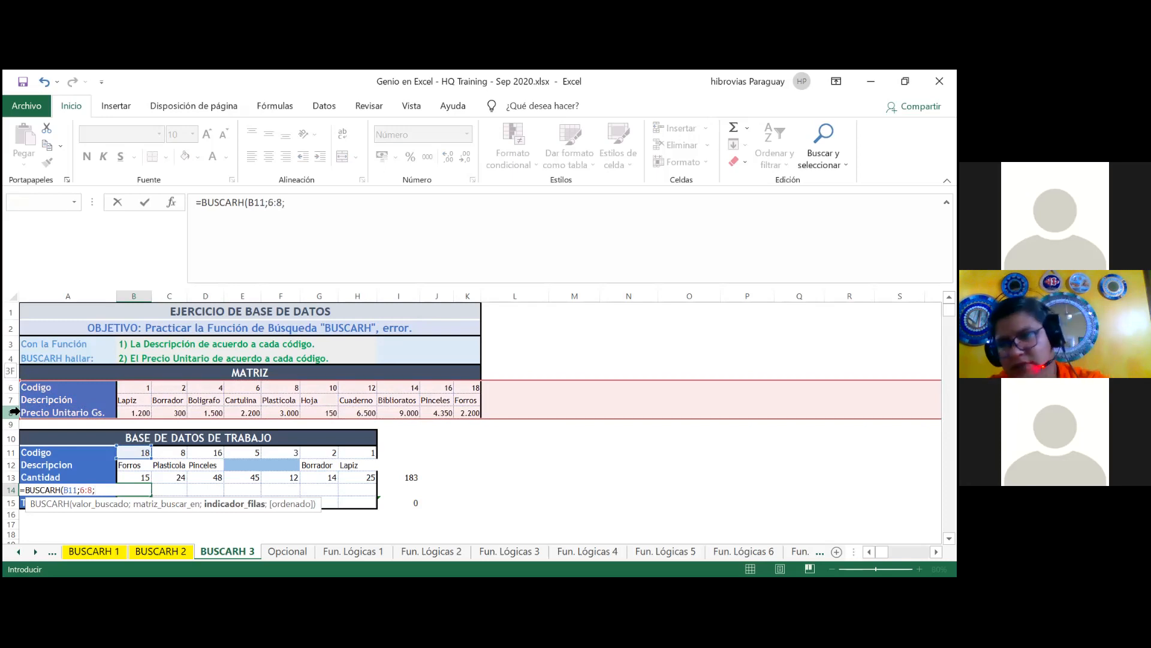
text(3)
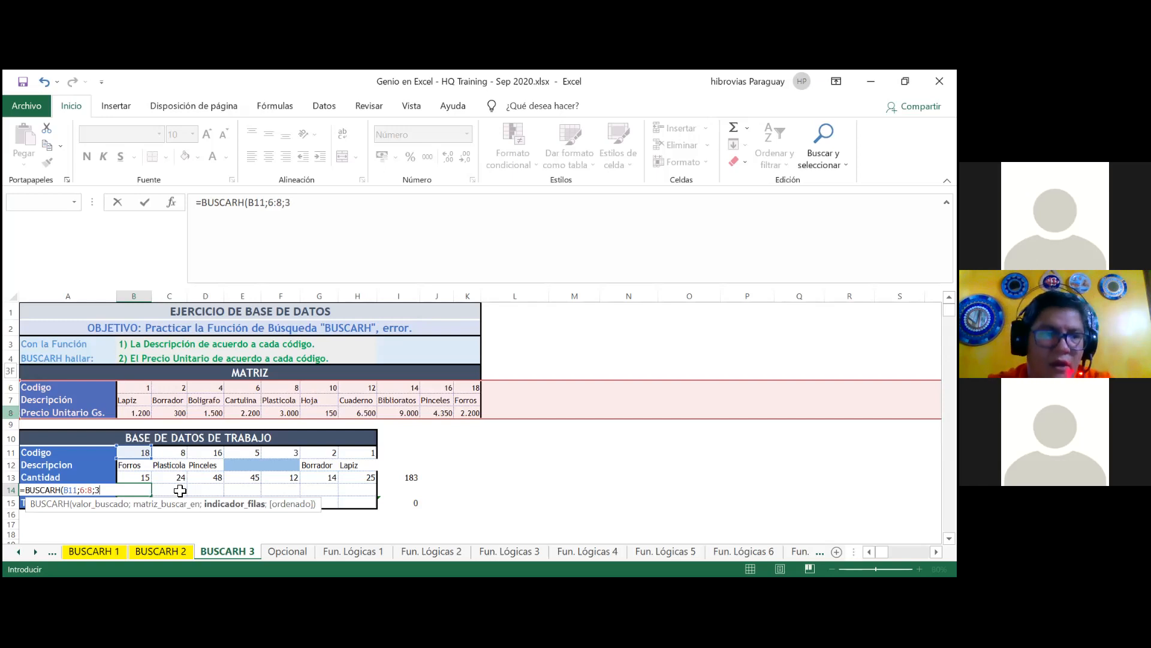
text(;0))
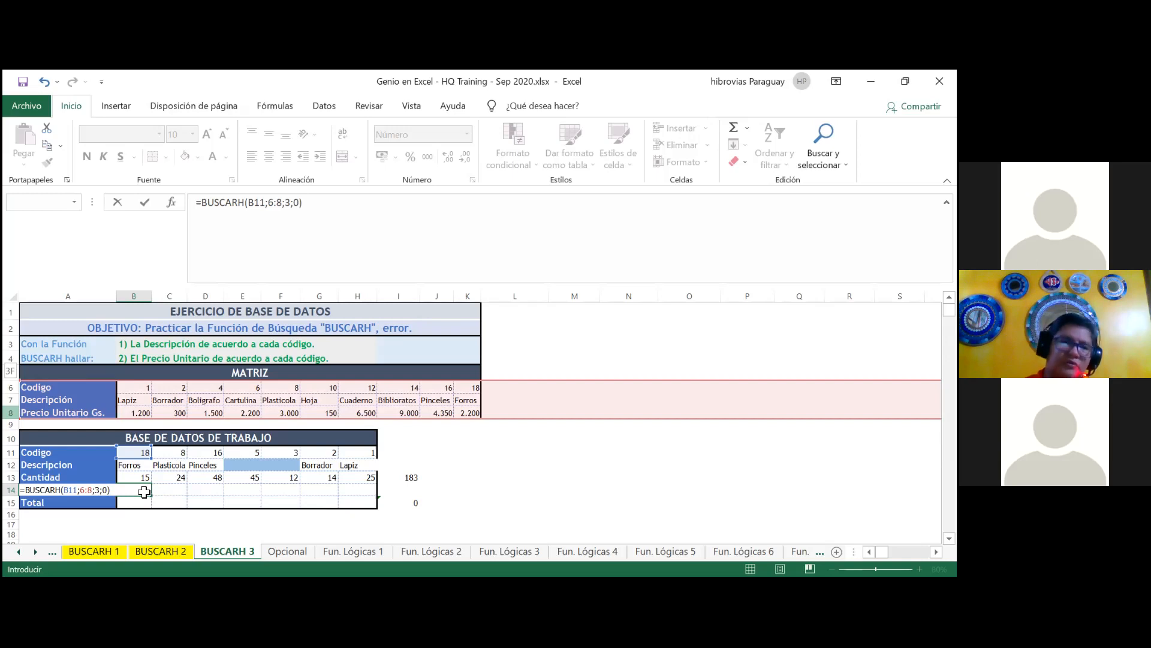
key(Return)
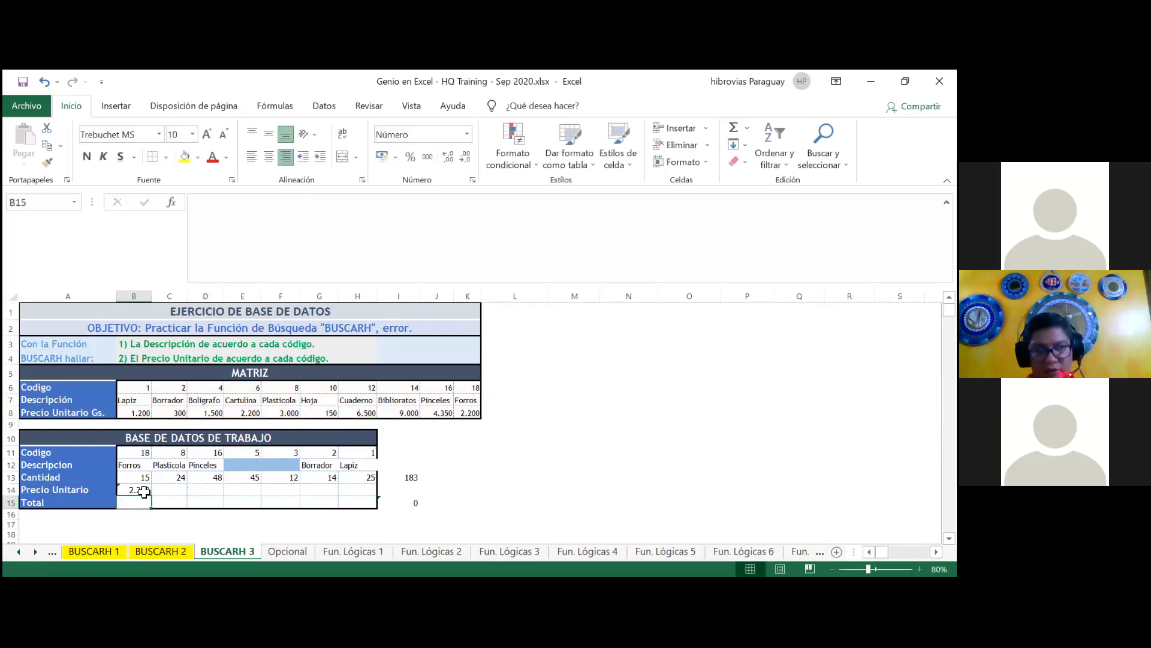
Step: Fill the B14 unit price formula across to H14 without formatting
click(144, 491)
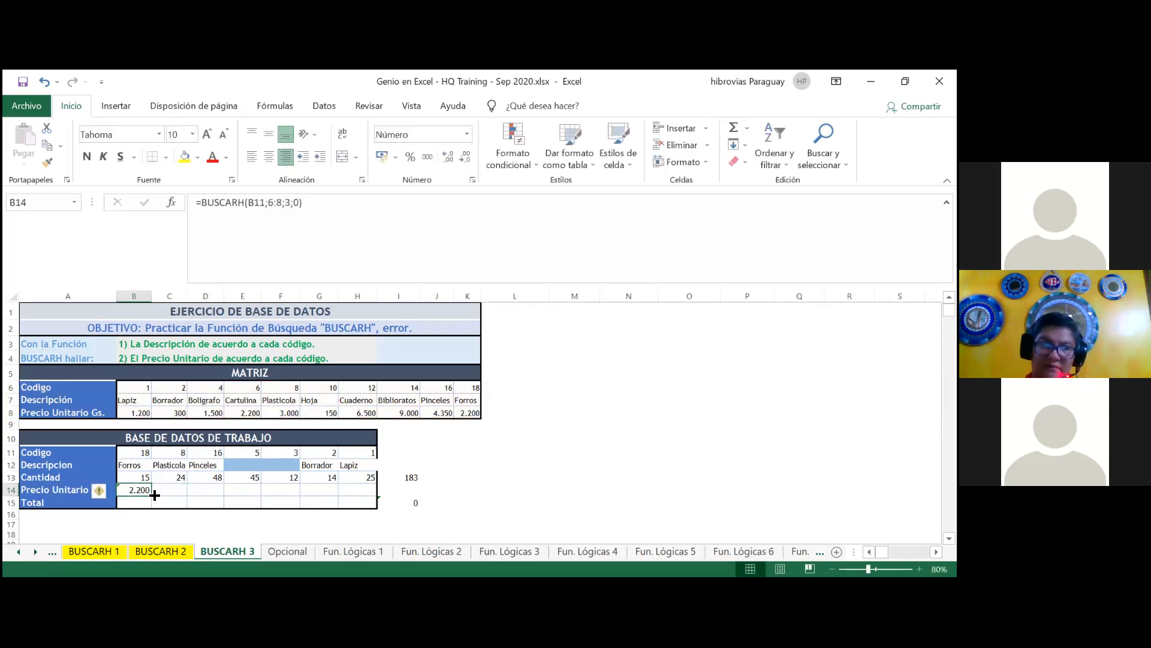
drag(156, 495, 382, 494)
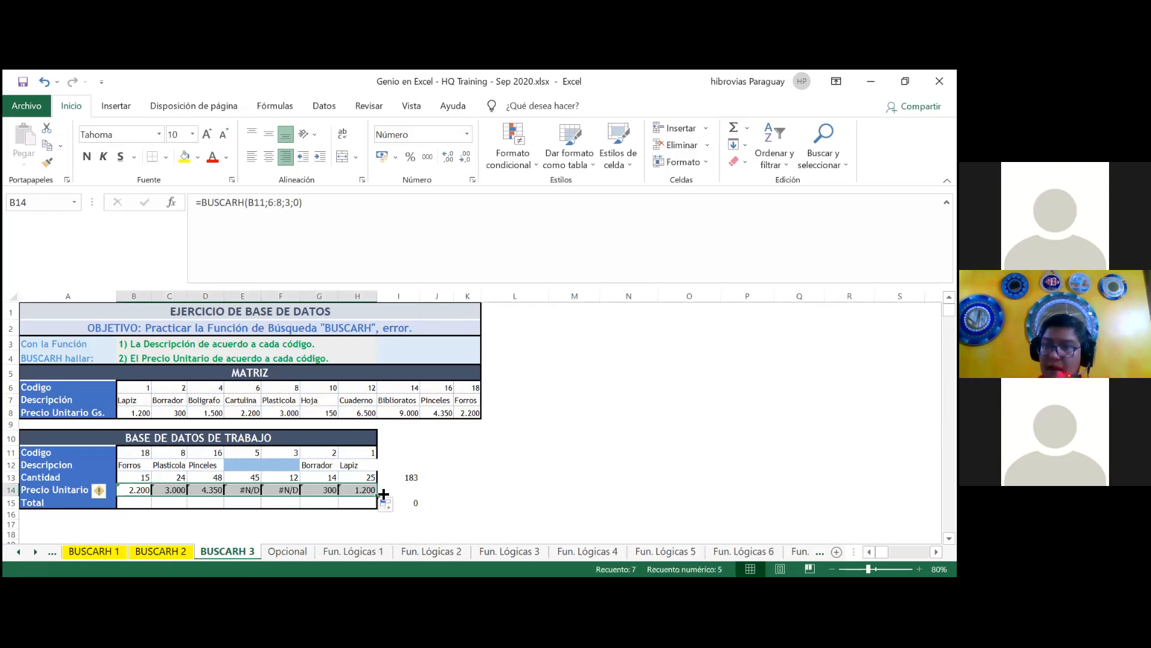
click(385, 503)
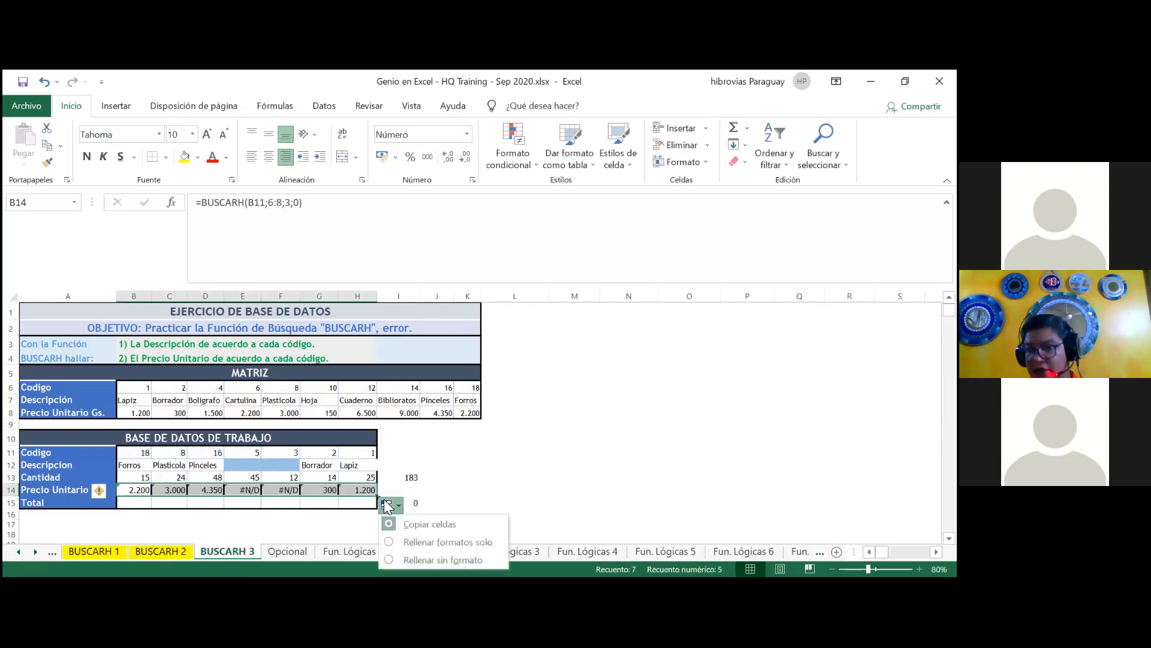
click(442, 559)
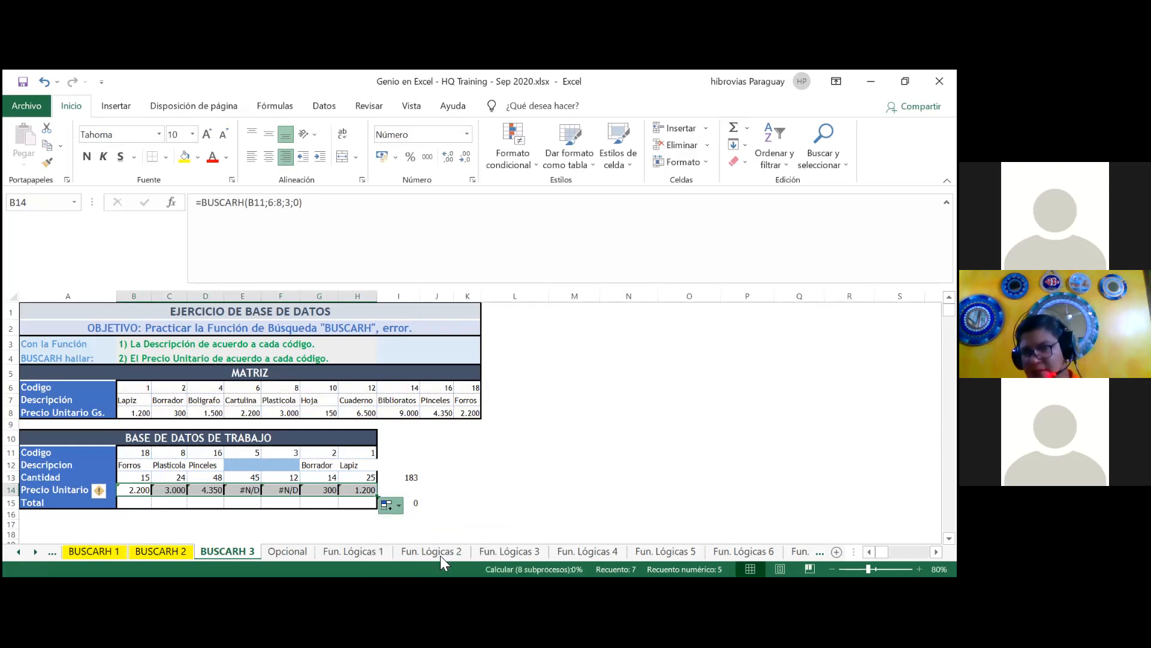
click(313, 502)
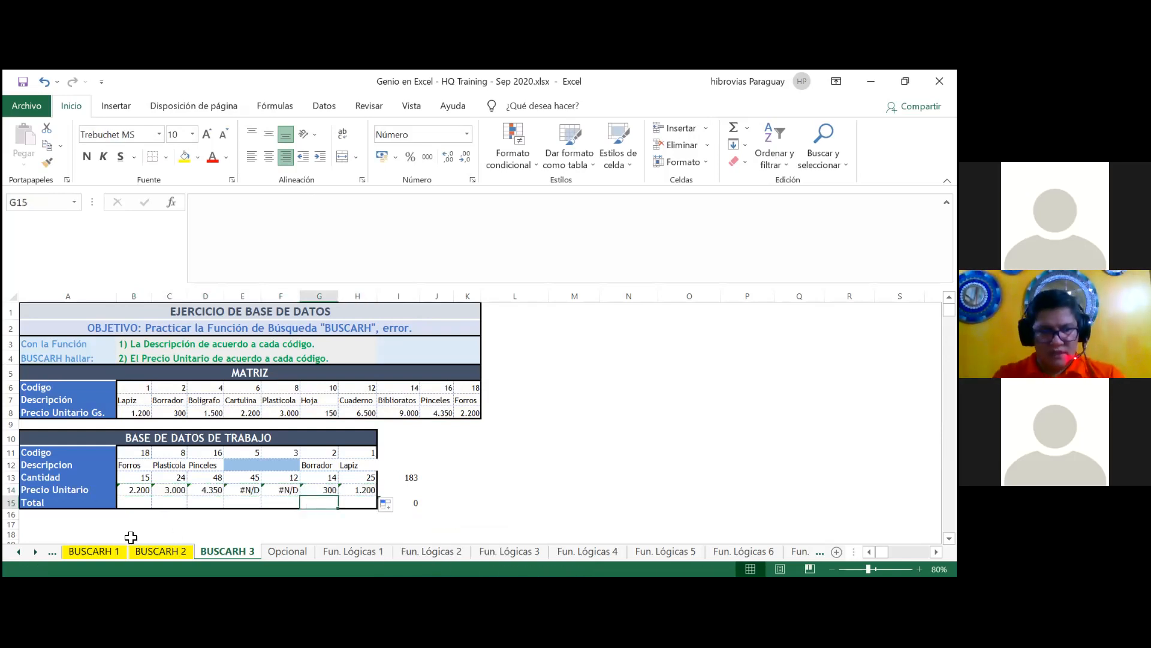
Step: Wrap the BUSCARH formula in B14 with SI.ERROR, using "" as the value if there is an error
click(254, 496)
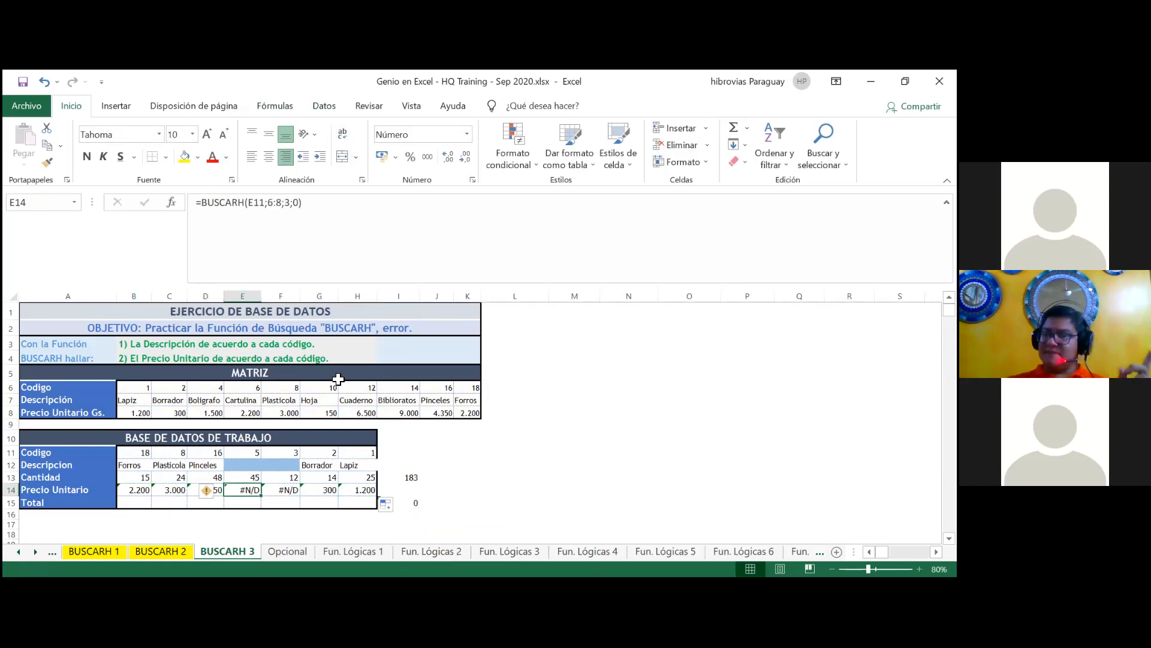
key(Left)
key(Left)
key(Left)
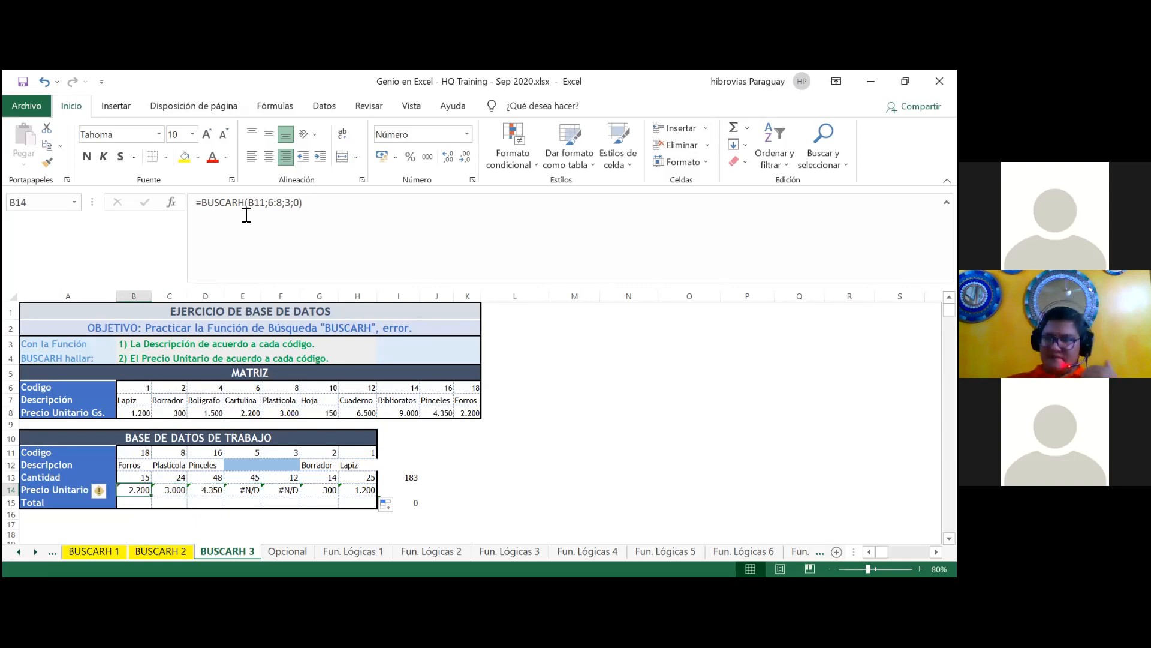
click(205, 207)
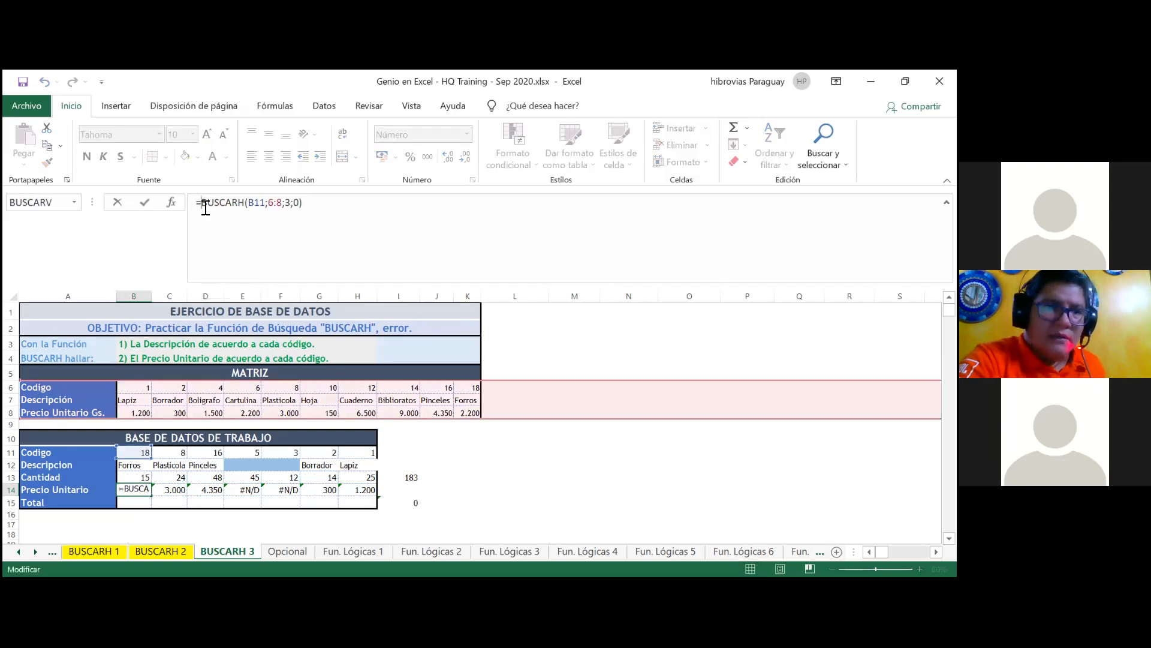
text(SI)
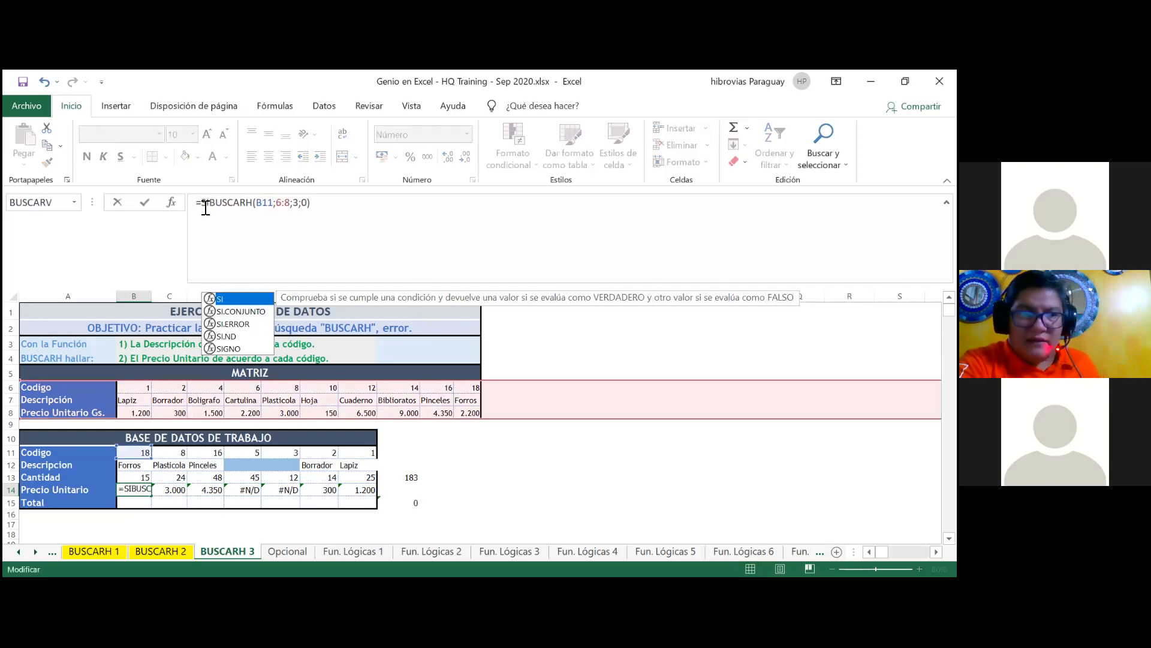
text(.ERROR)
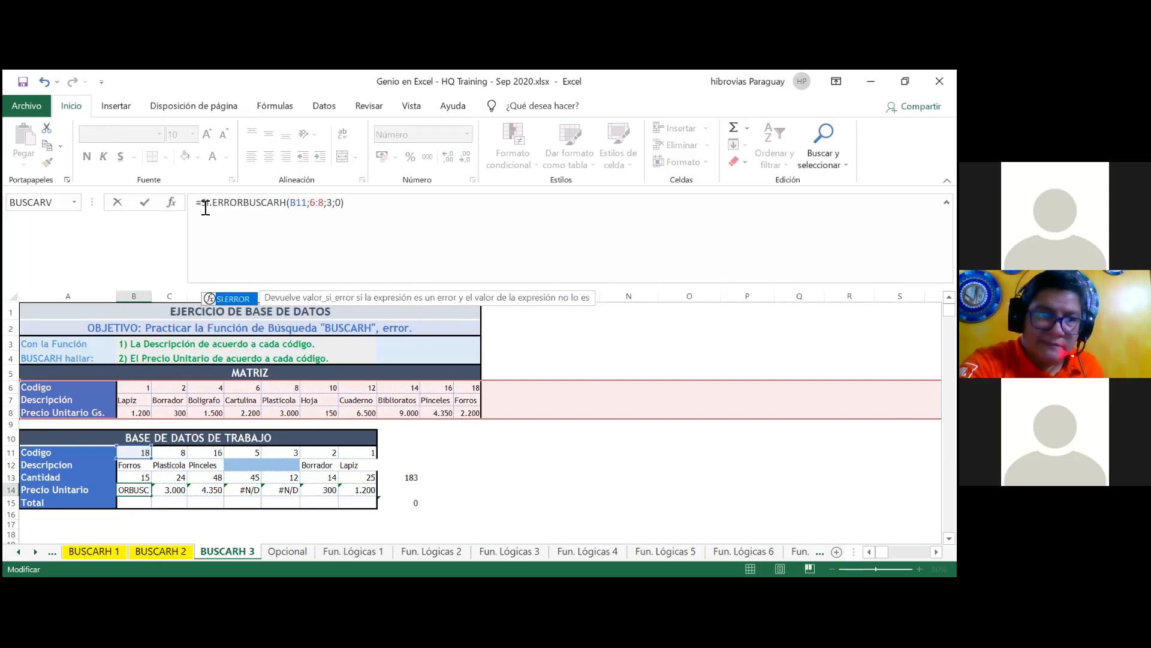
text(()
click(364, 203)
text(;)
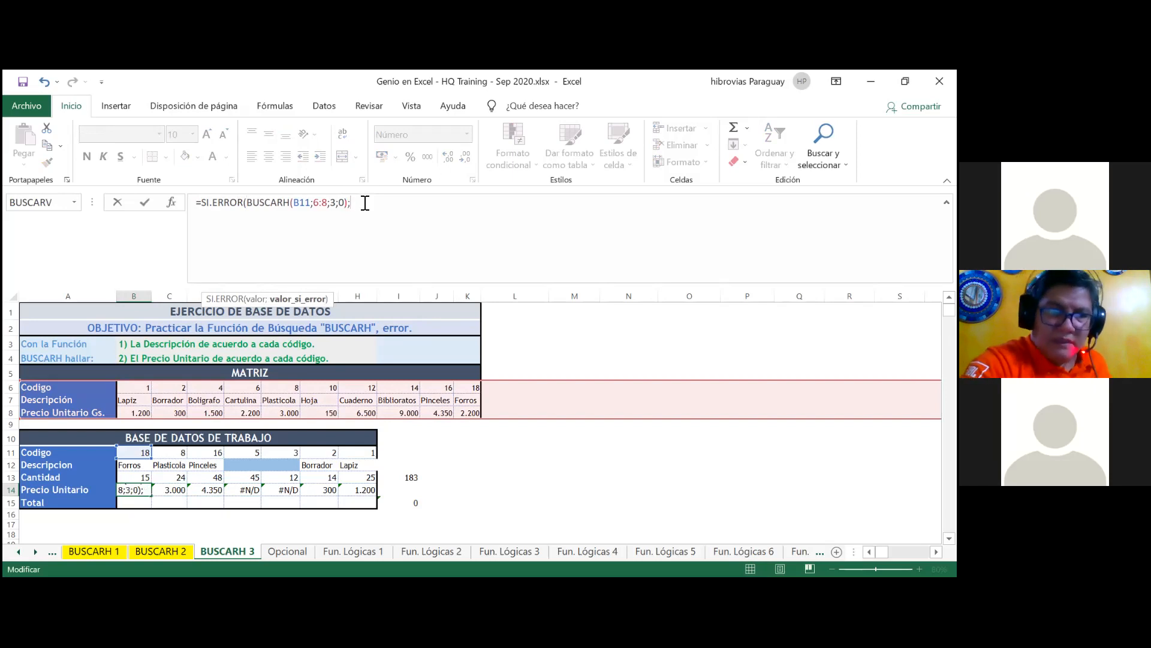
text("")
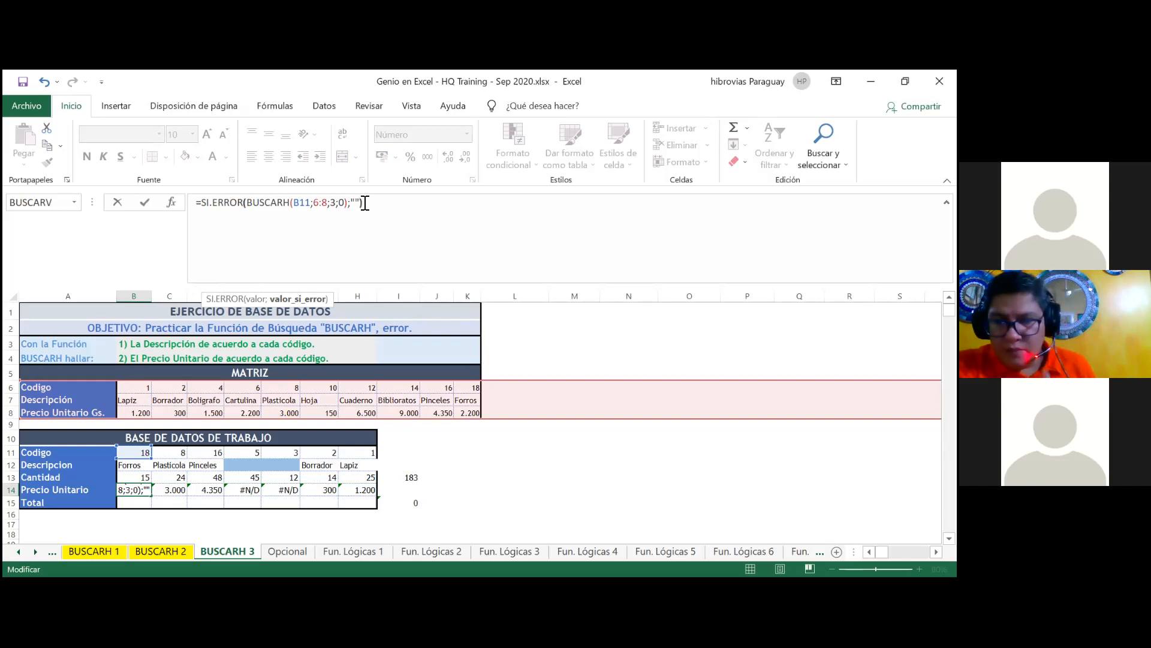
text())
key(Return)
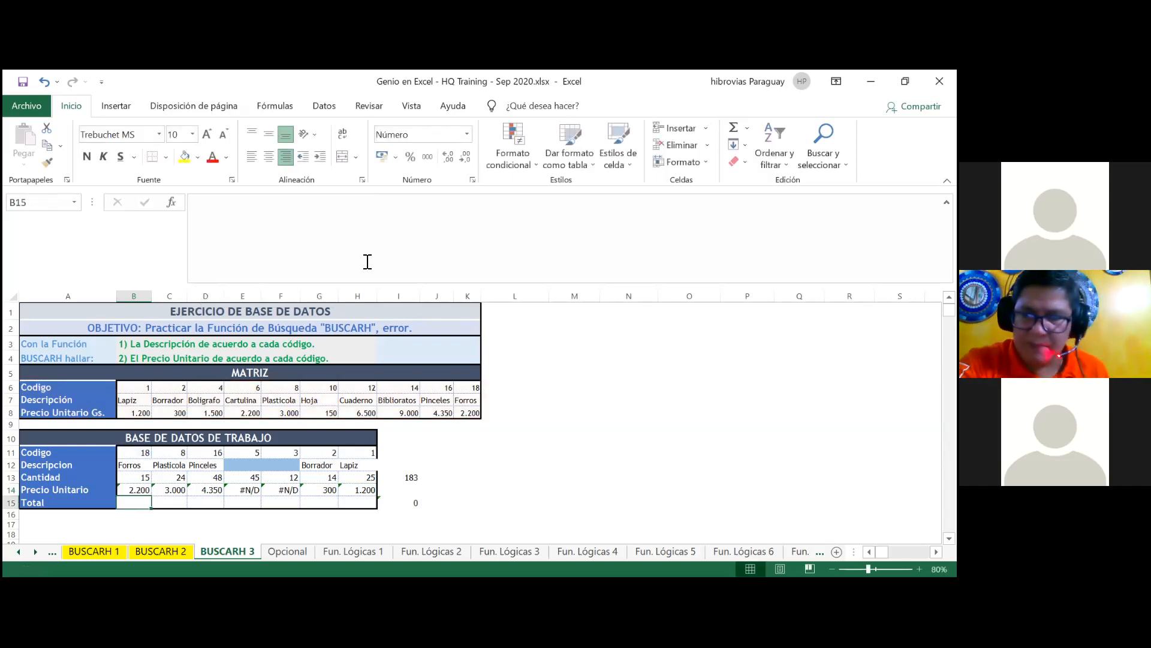
Step: Fill the SI.ERROR formula from B14 across to H14 without formatting
click(135, 489)
drag(153, 494, 367, 489)
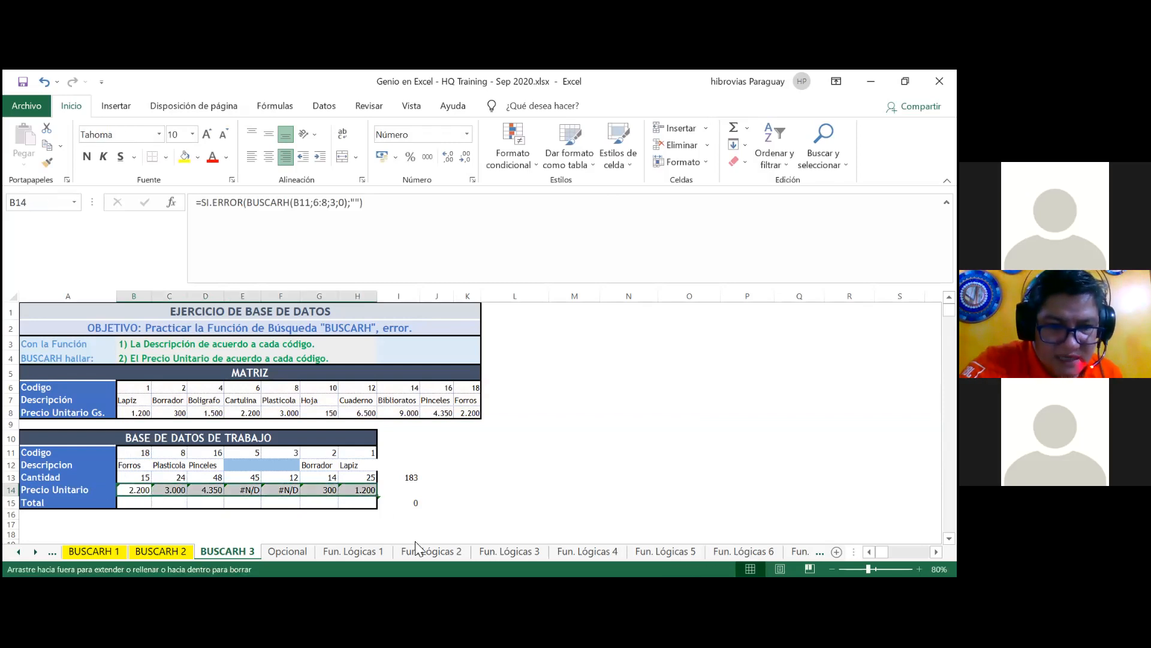
key(alt+shift+F10)
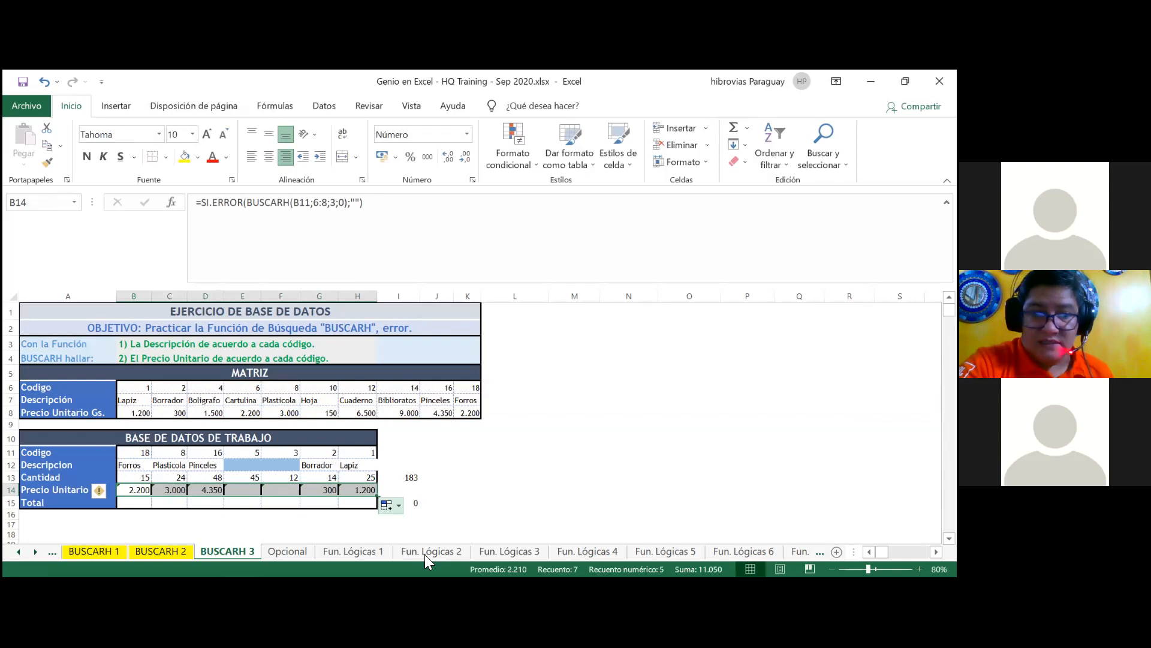
click(425, 559)
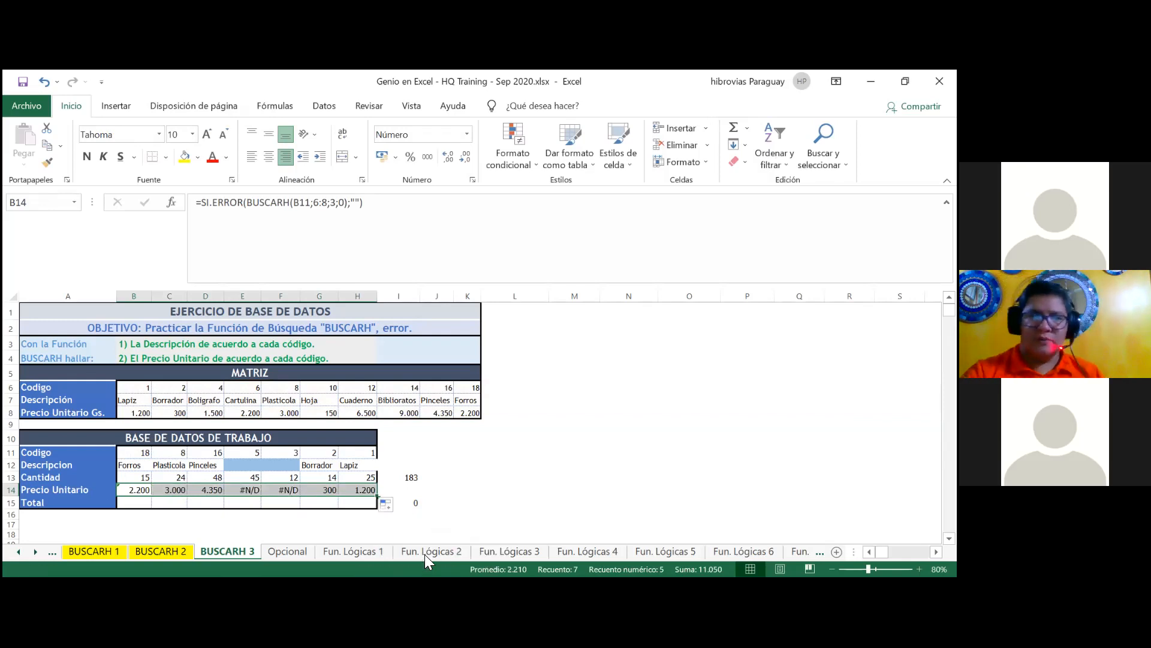
click(396, 487)
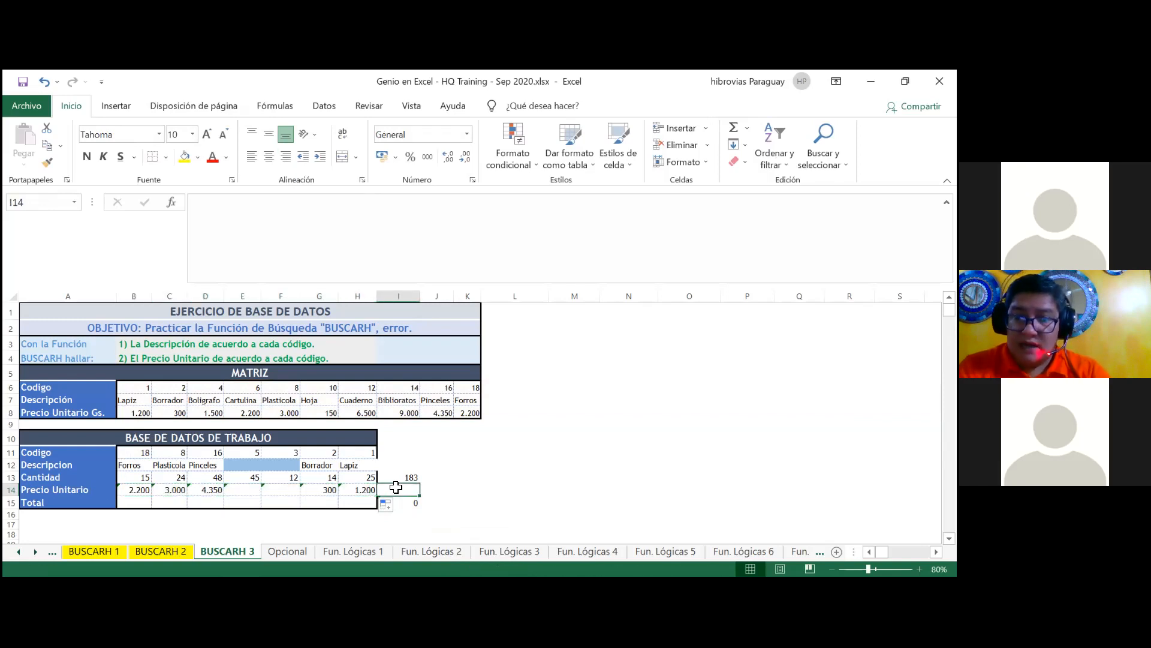
click(246, 501)
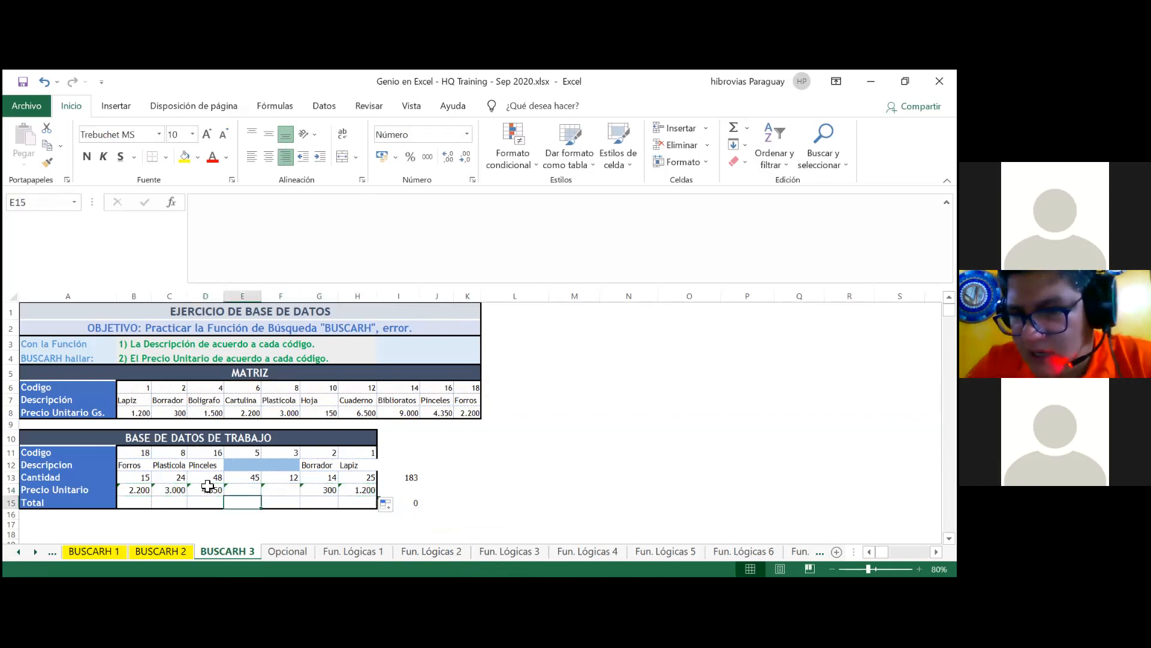
Step: Create a conditional formatting rule on B14 that formats only cells containing blanks (Celdas en blanco)
click(128, 490)
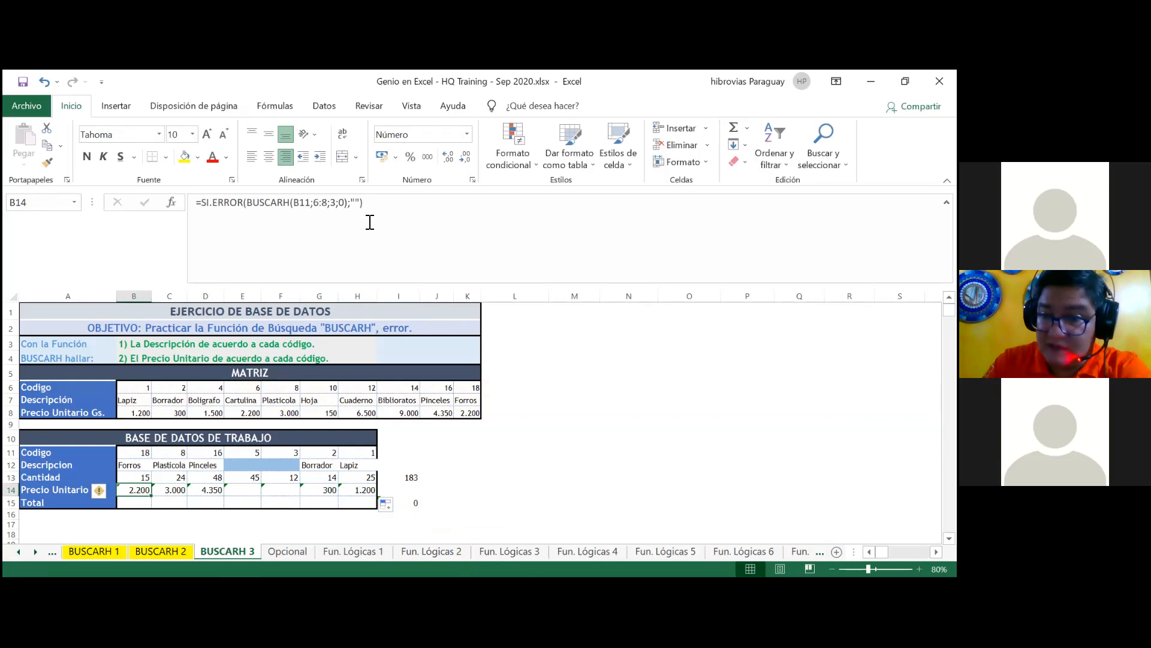
click(506, 147)
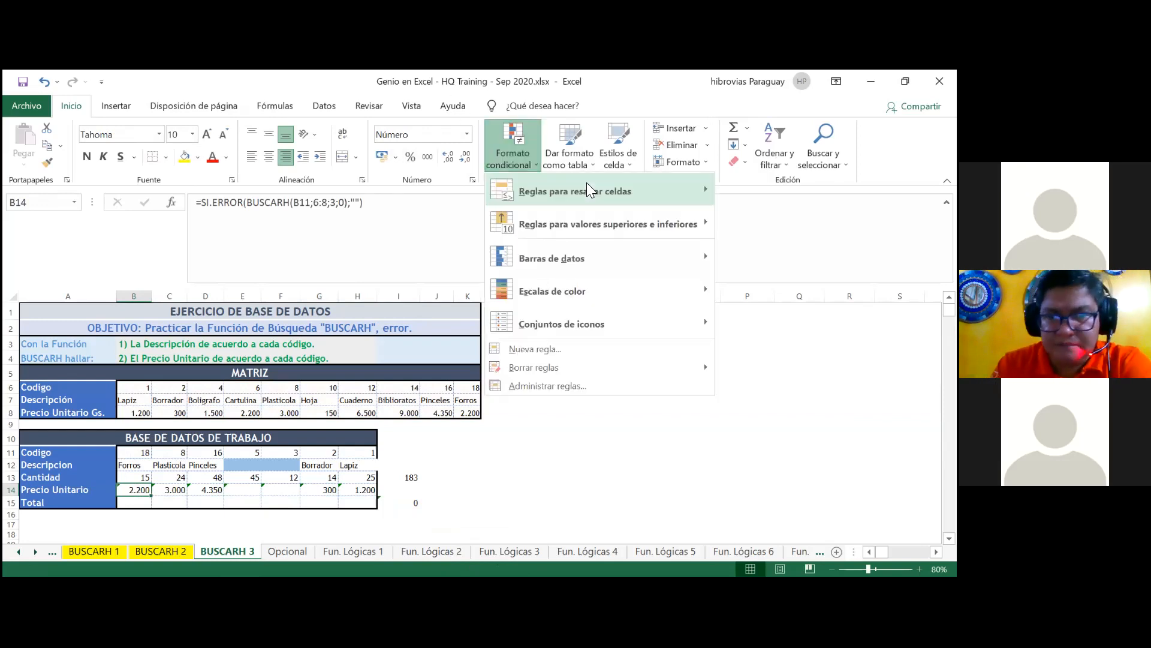
mouse_move(587, 184)
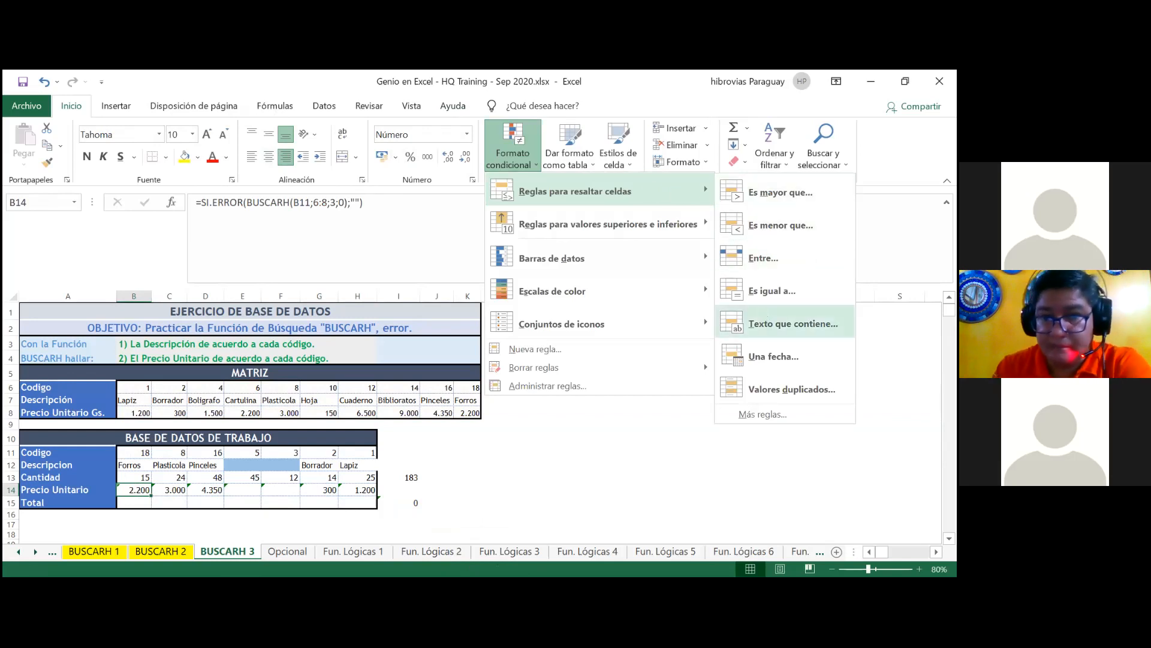
click(594, 358)
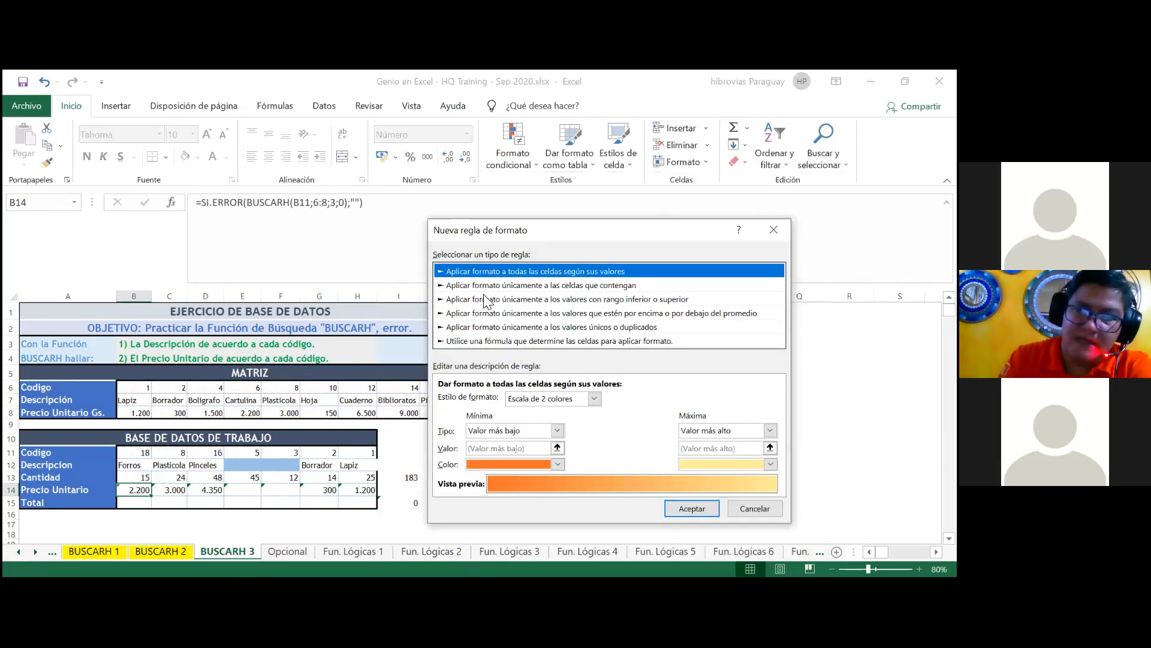
click(528, 286)
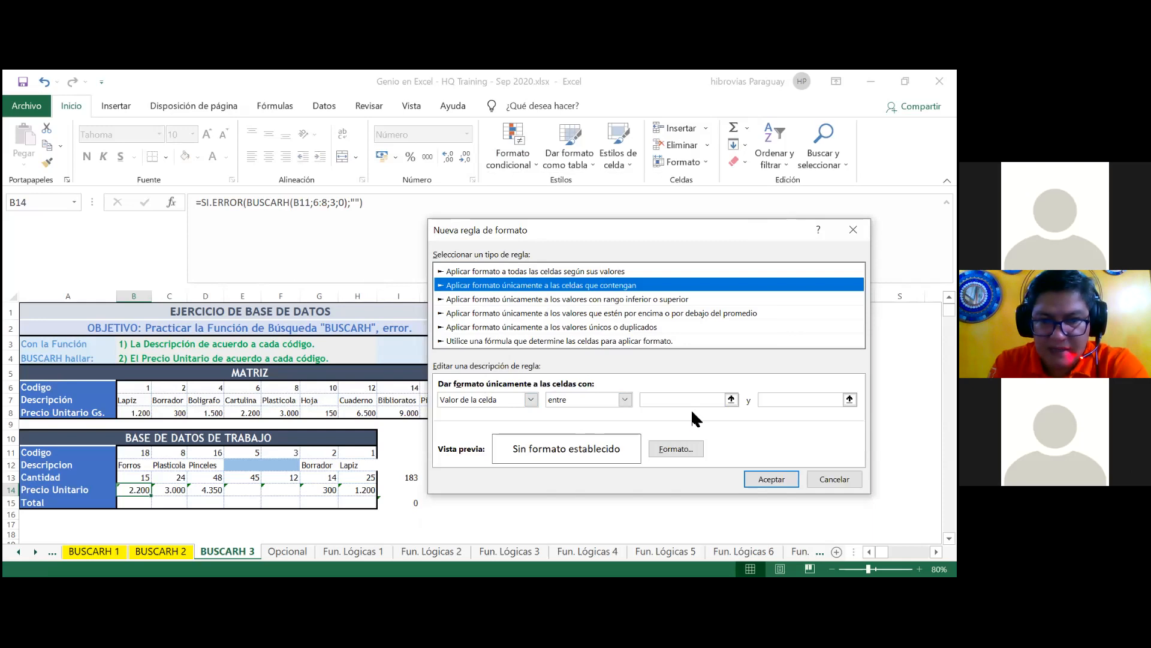
click(530, 399)
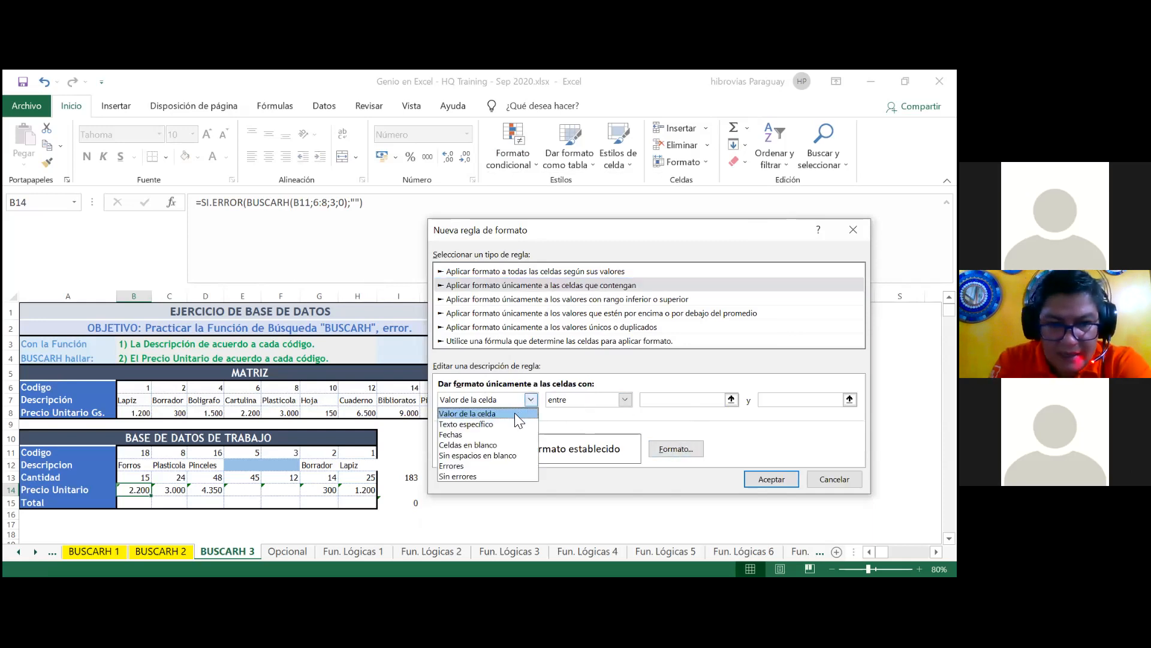
click(505, 447)
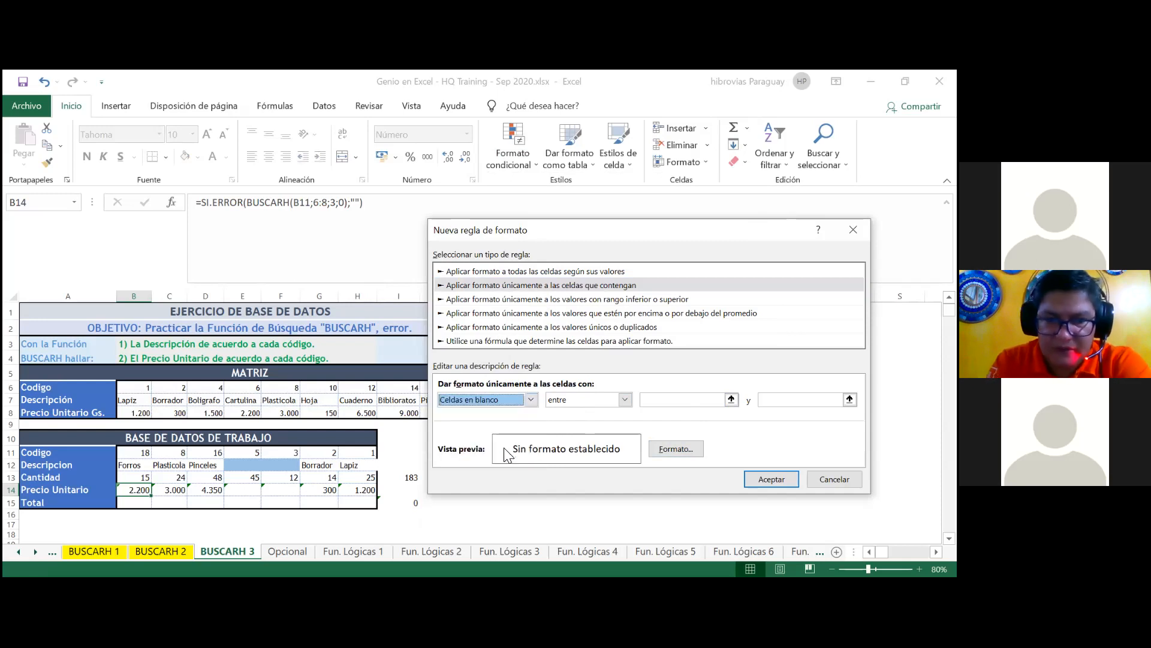
Step: Give the blank-cell rule a light gold fill and apply it to B14
click(677, 447)
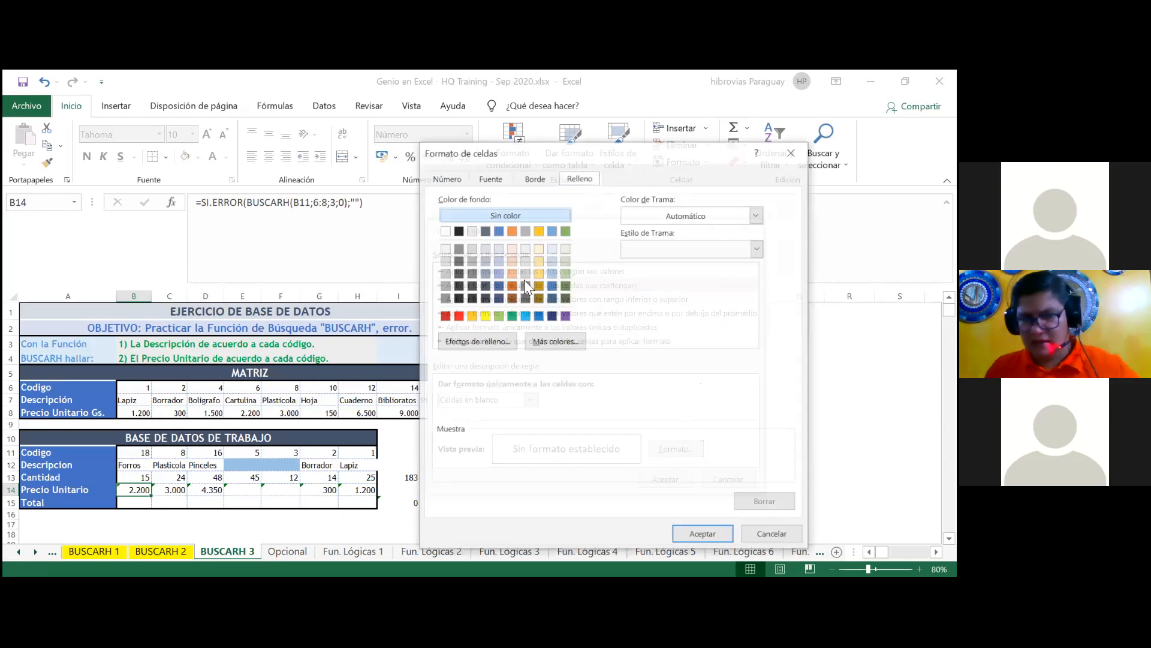
click(538, 260)
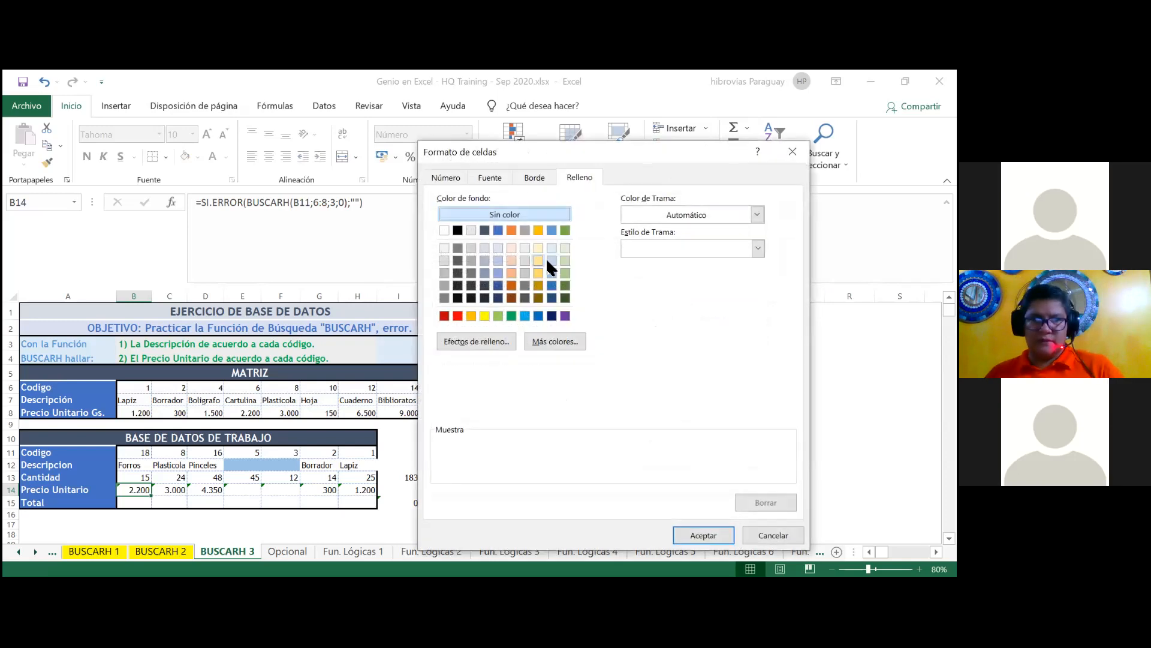
key(Return)
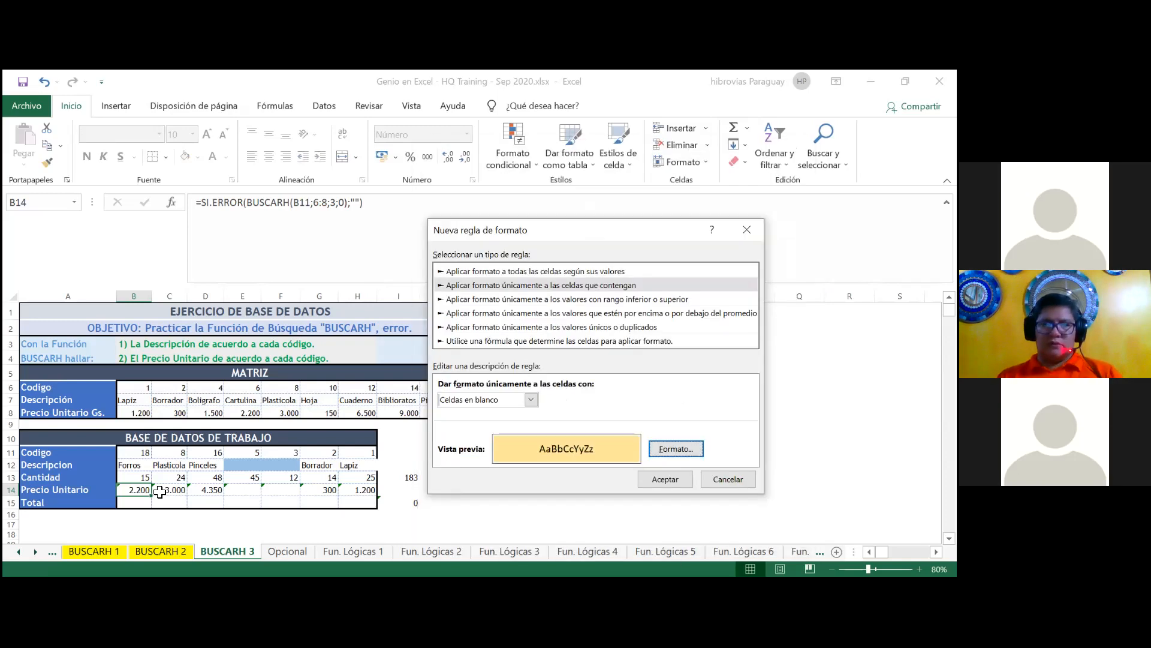
key(Return)
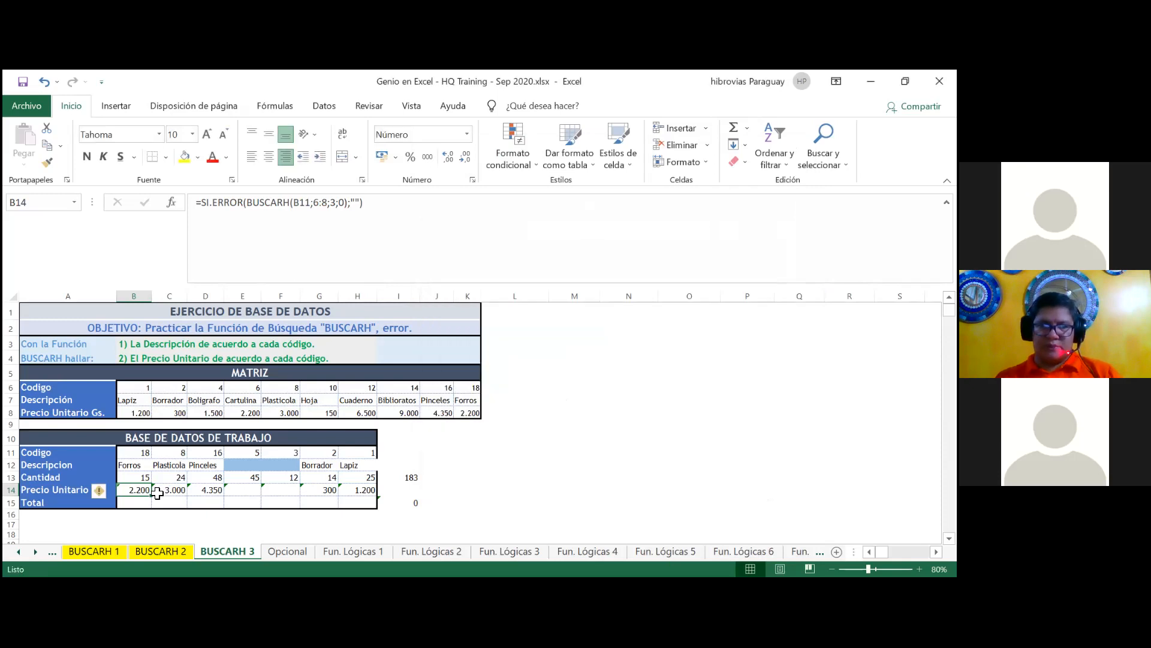
Step: Fill B14 across to H14 again, using the fill option without formatting
drag(151, 496, 378, 500)
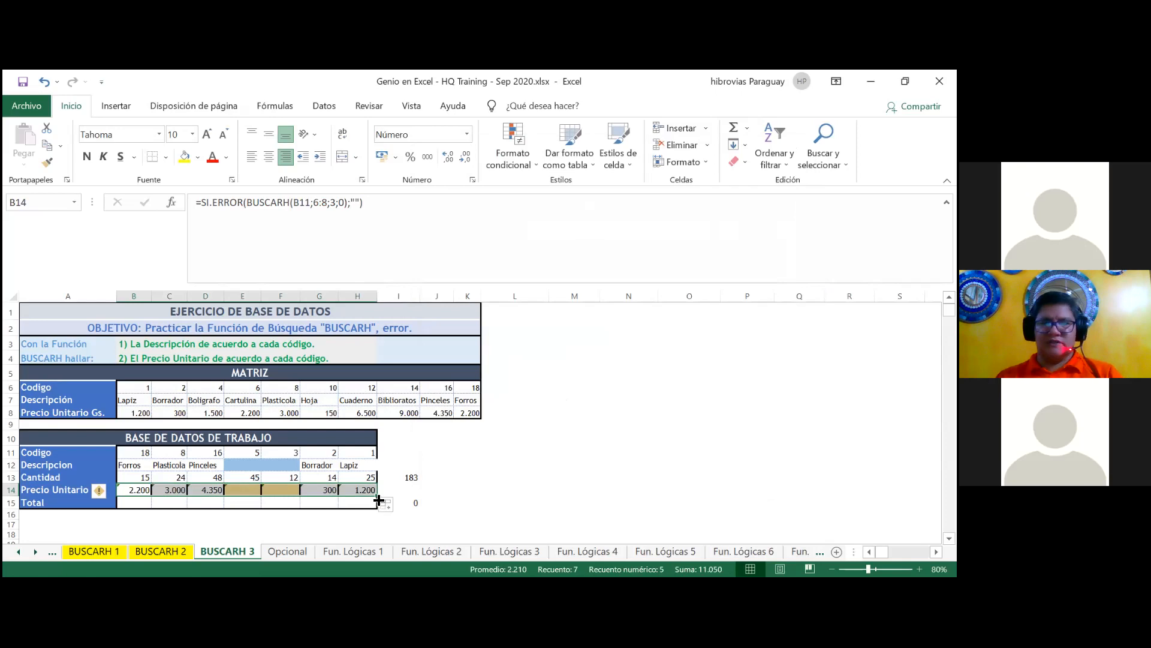
click(387, 505)
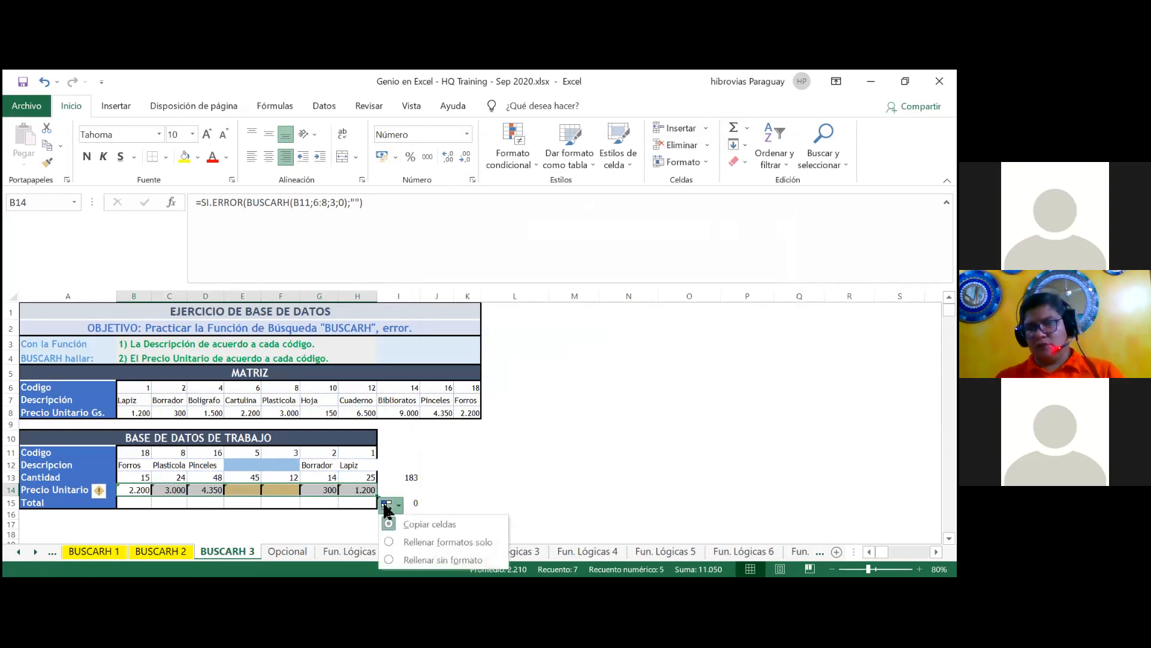
click(415, 554)
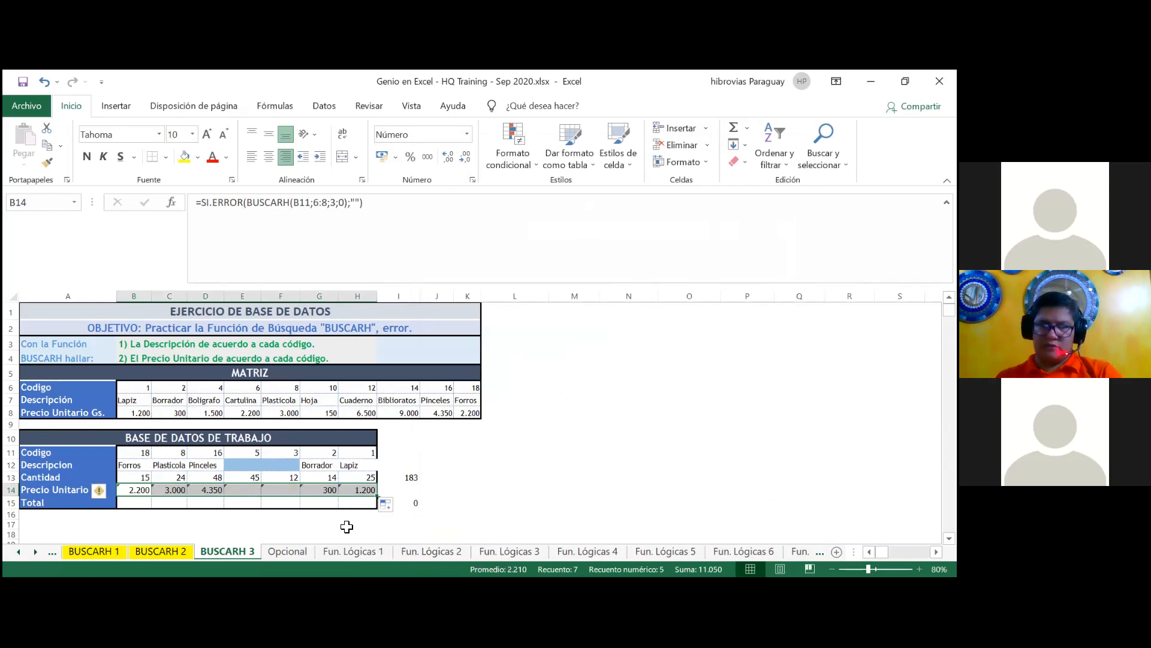
click(346, 526)
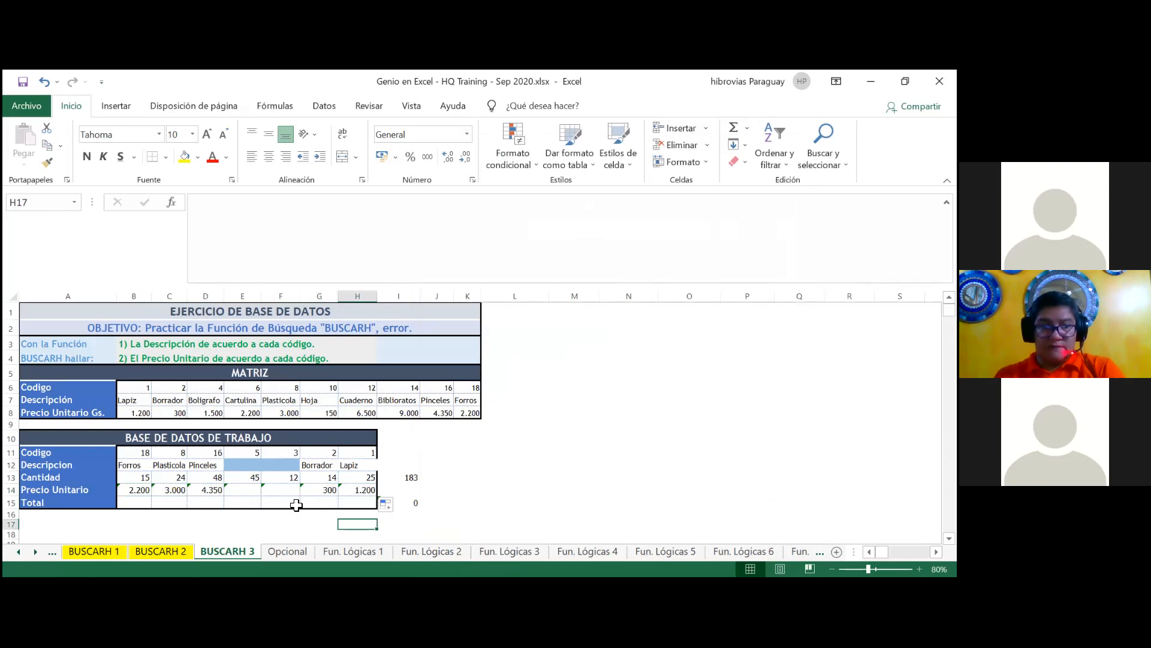
click(281, 479)
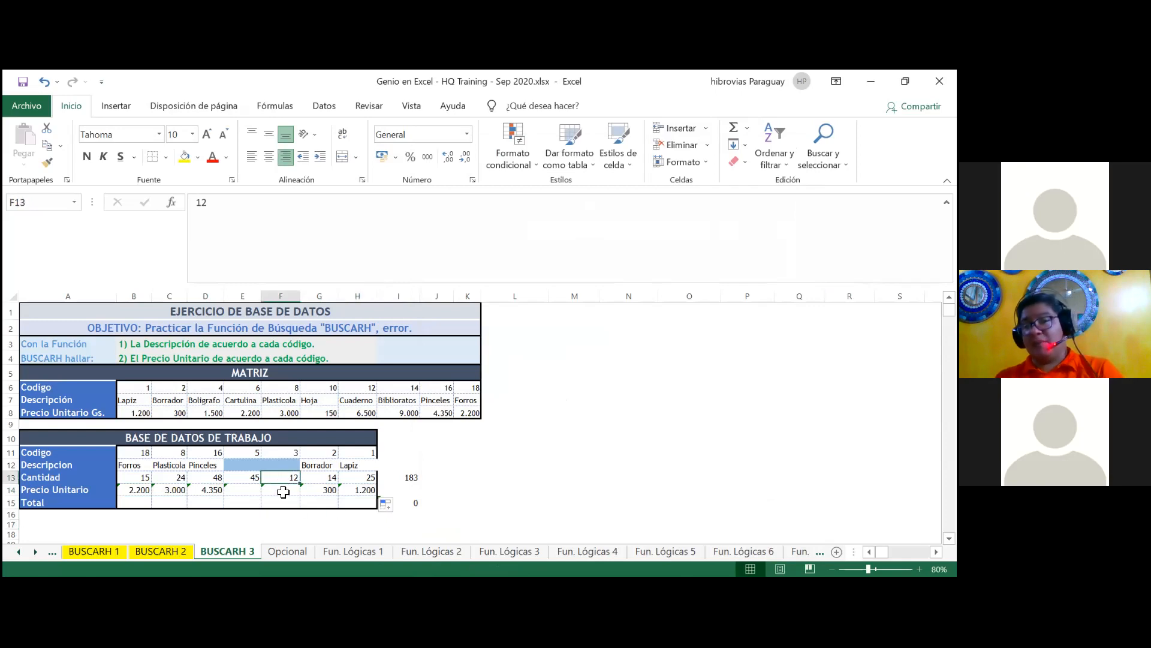
click(347, 491)
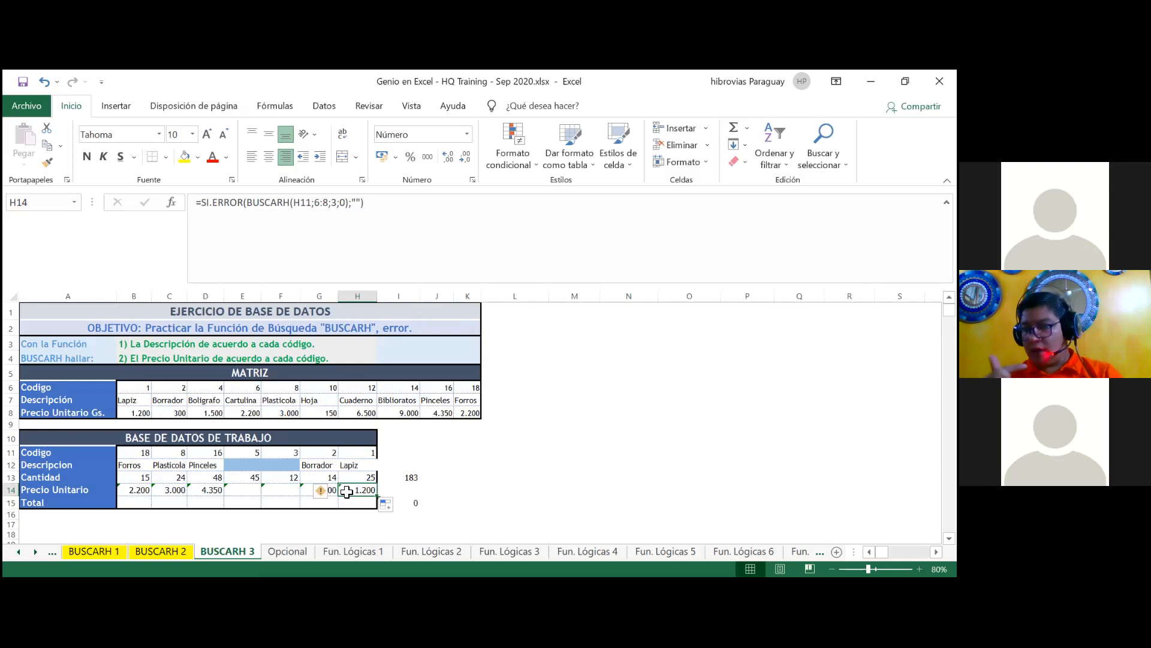
Step: Extend B14's blank-cell conditional formatting rule in the rules manager so it applies to =$B$14:$H$14
key(Left)
key(Left)
key(Left)
key(Left)
key(Left)
key(Left)
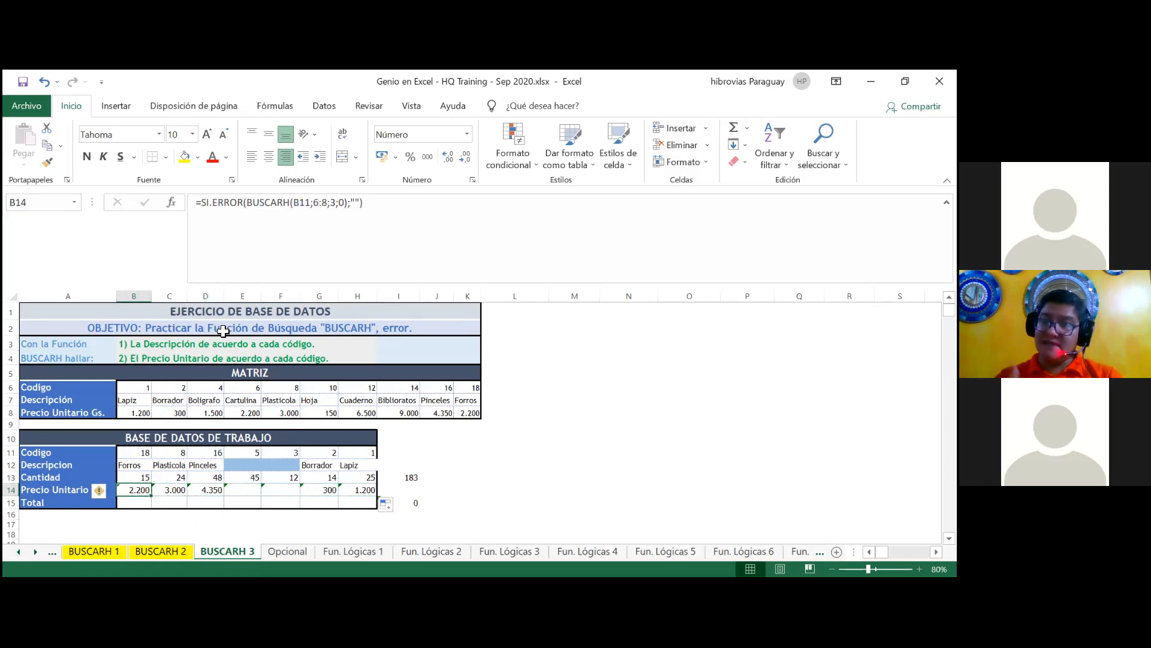
click(520, 140)
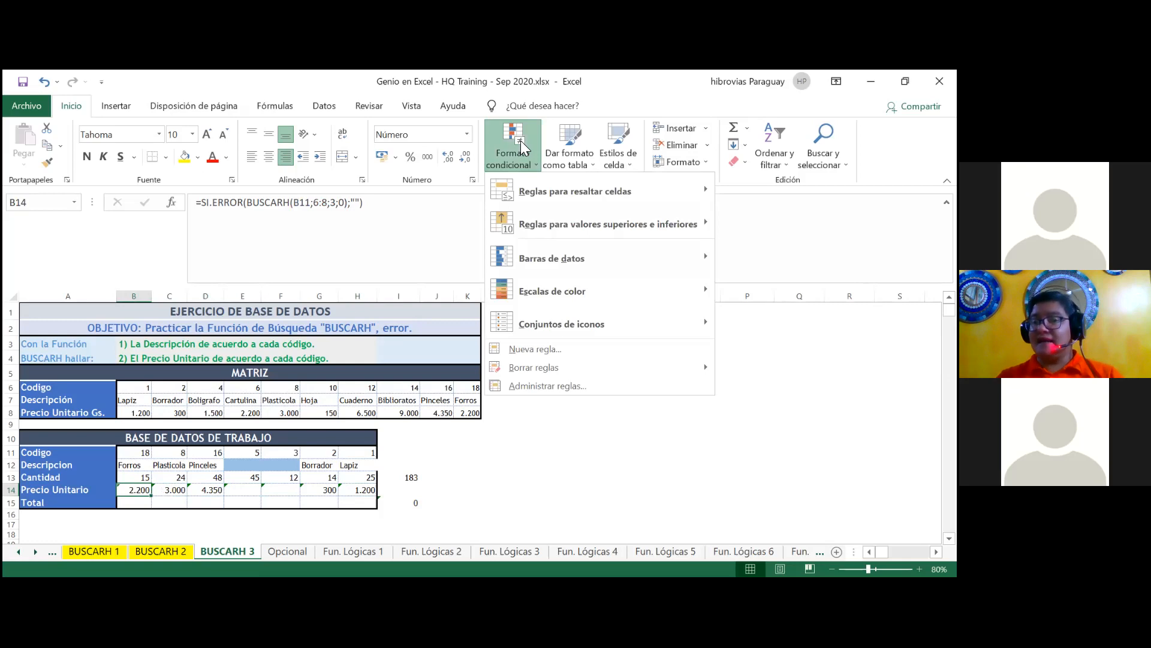
click(560, 389)
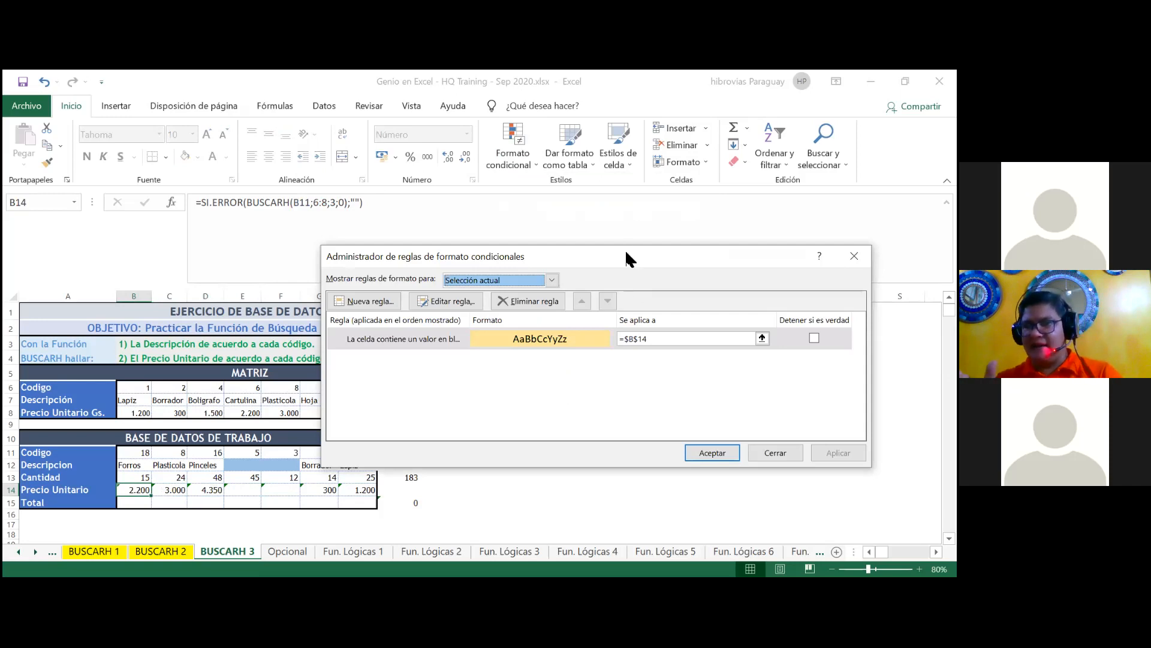
drag(626, 252, 488, 202)
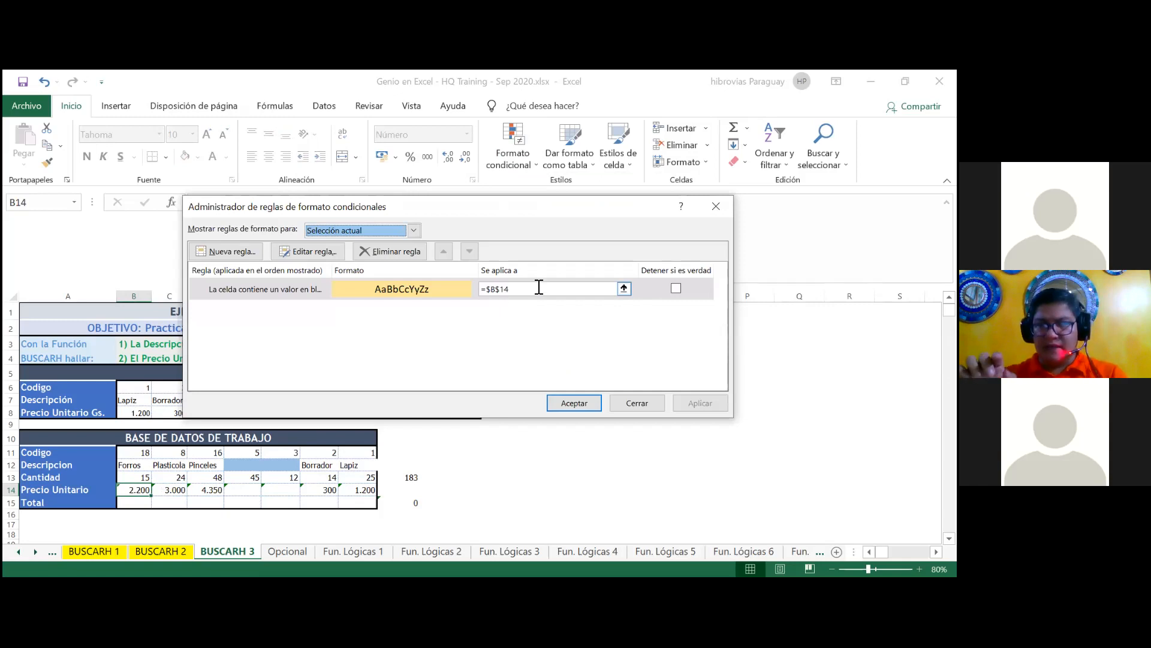
click(608, 291)
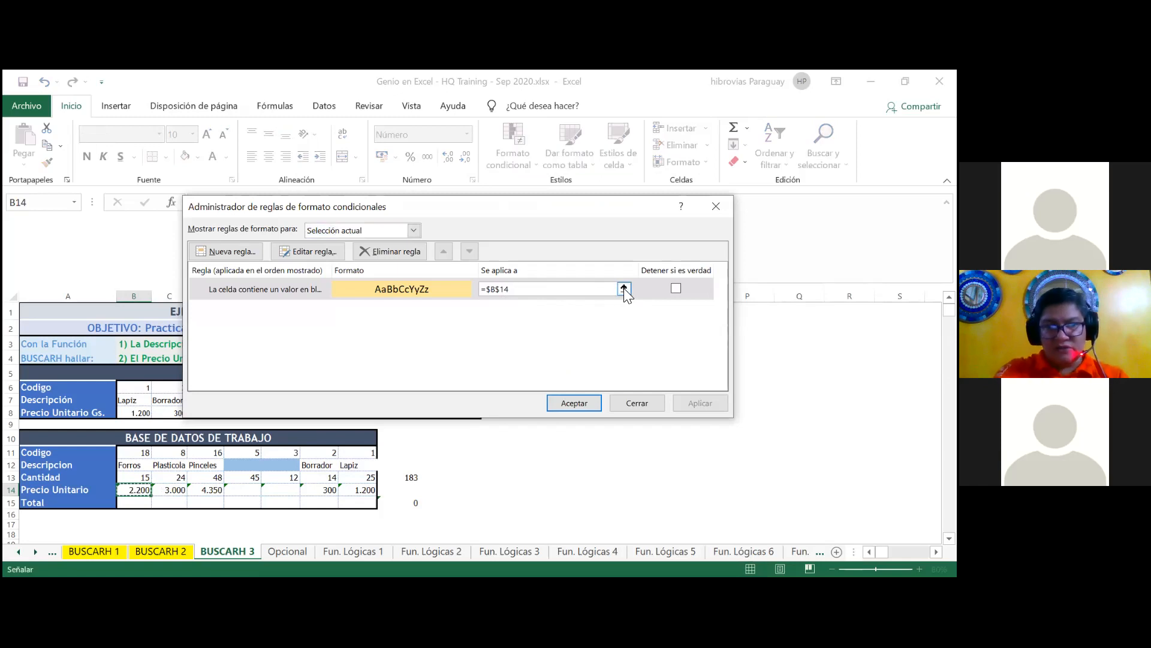
click(624, 288)
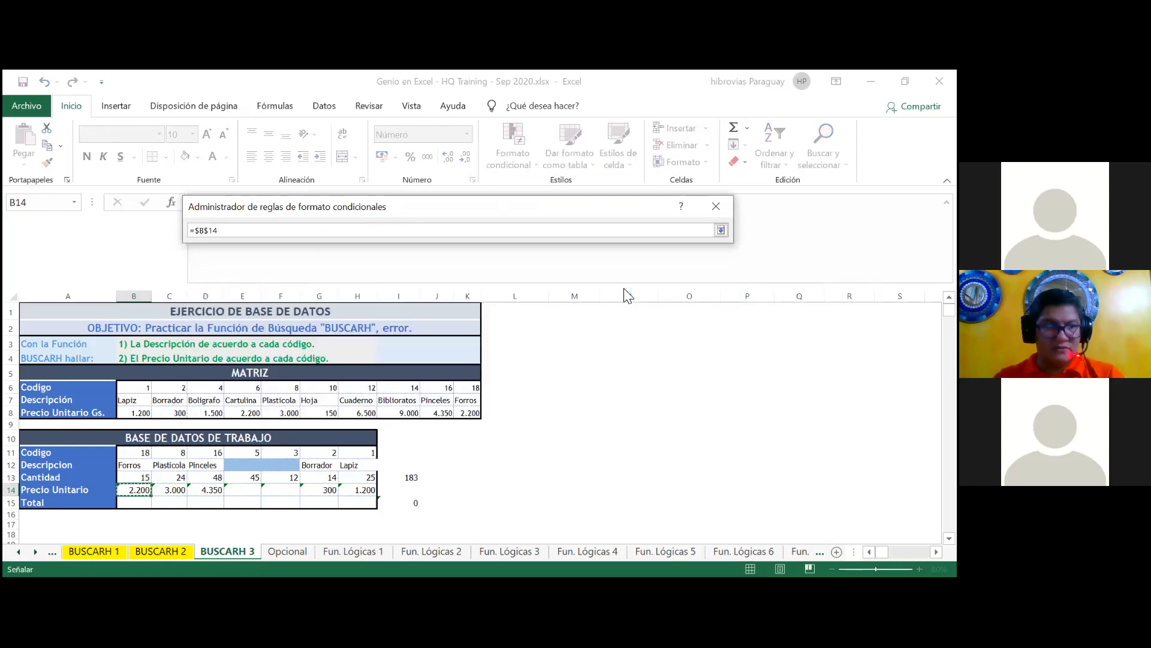
click(222, 387)
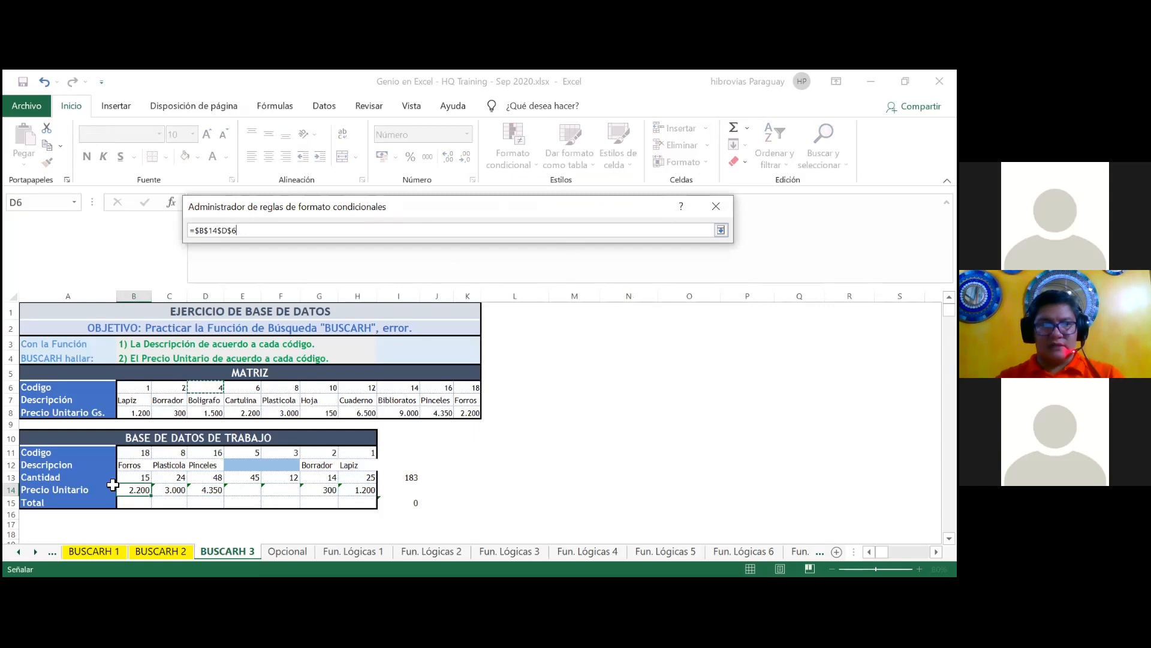
click(140, 493)
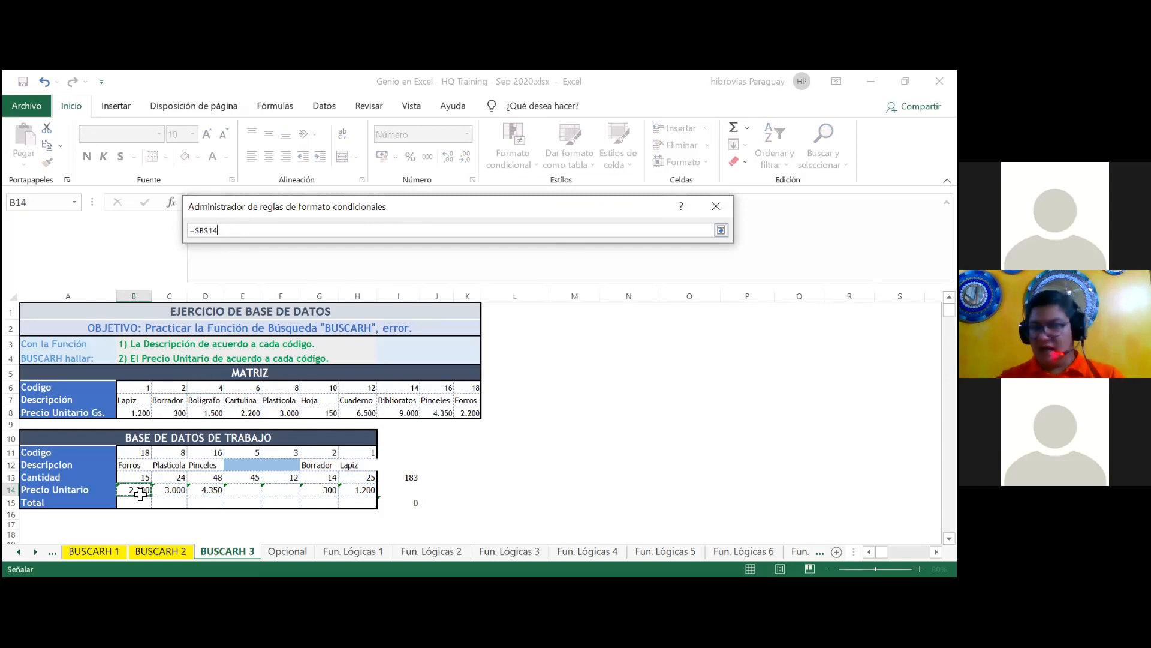
key(ctrl+shift+Right)
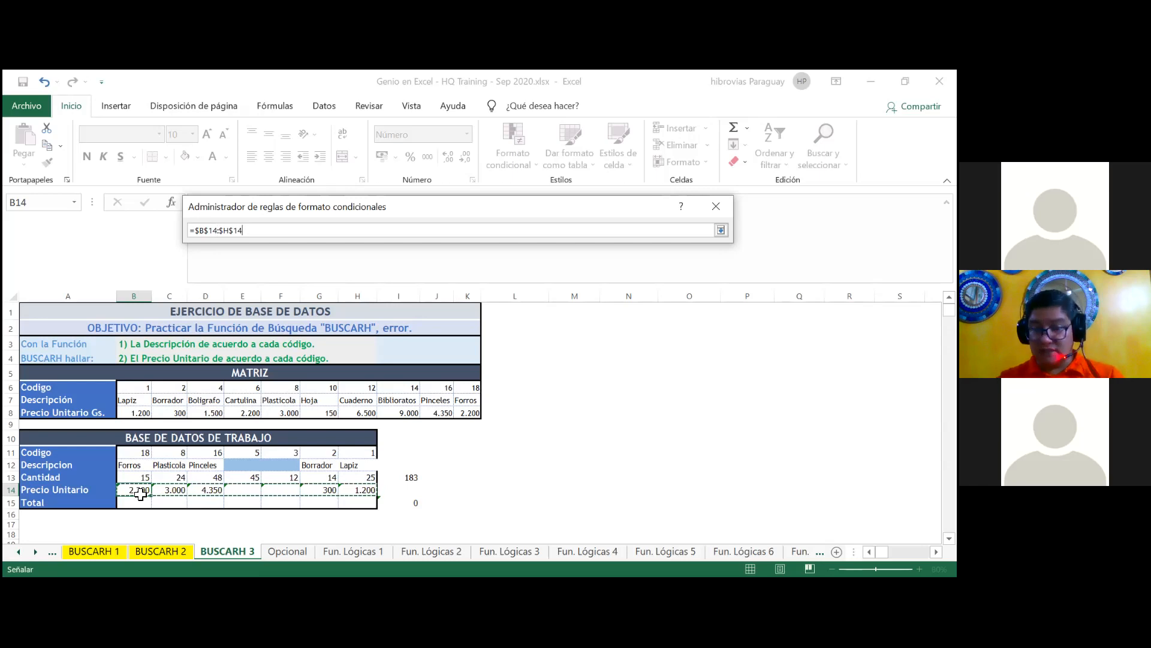
key(Return)
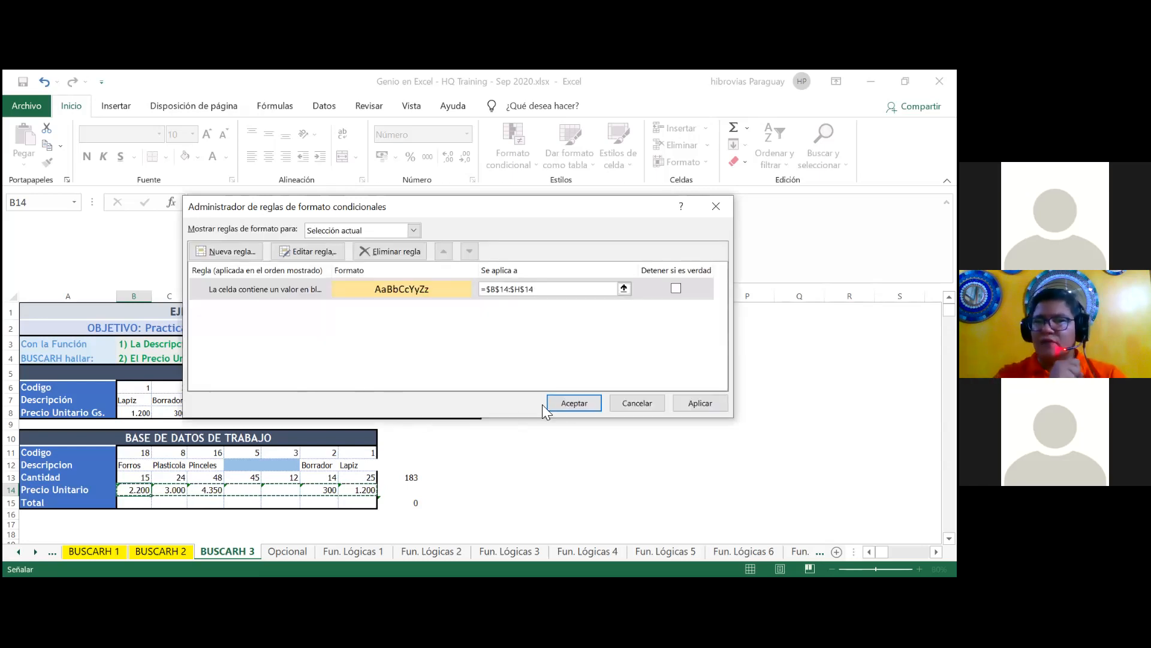
click(574, 403)
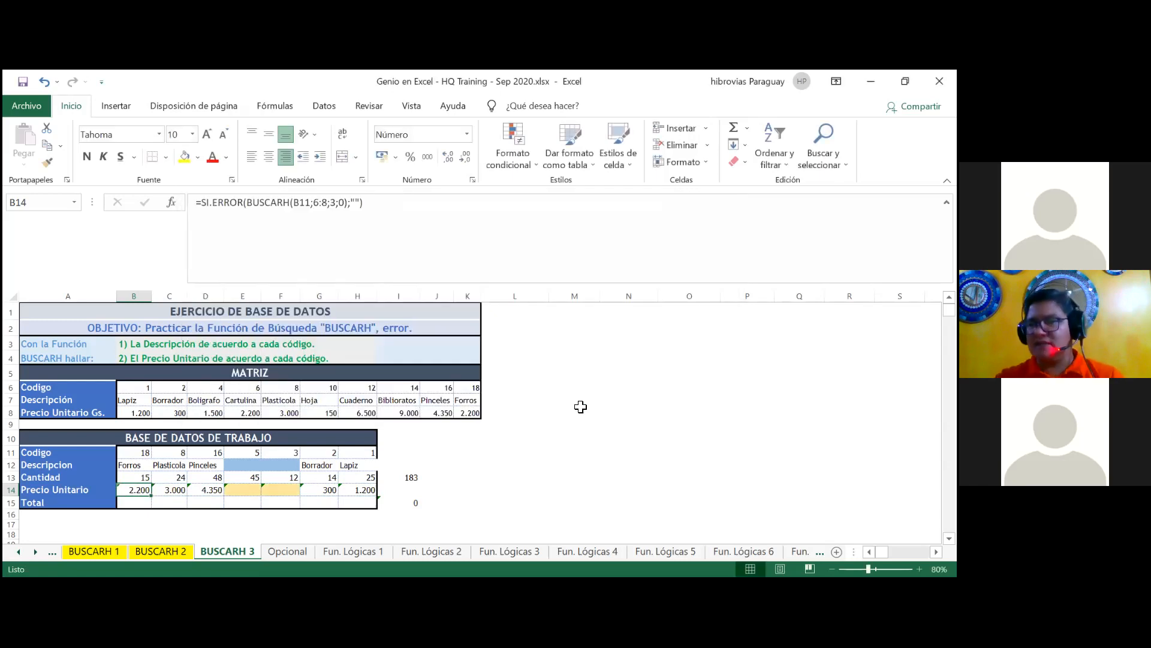
Step: Enter the formula +B13*B14 in B15 to calculate the total from quantity and unit price
click(525, 499)
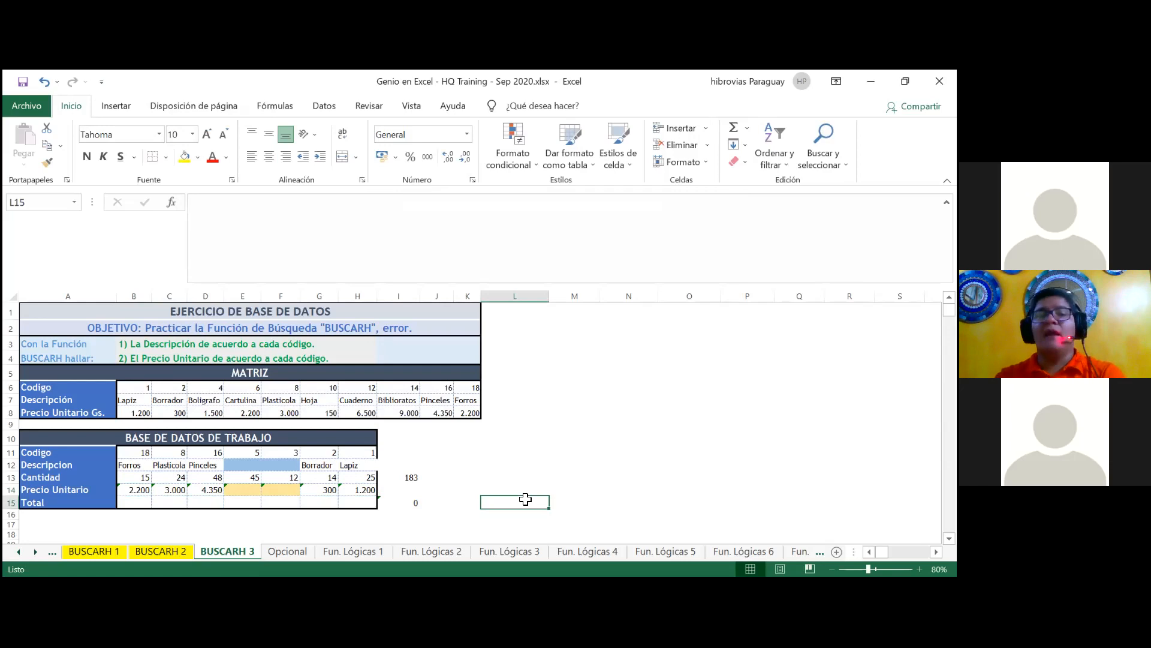
key(Left)
key(Left)
key(Left)
key(Left)
key(Left)
key(Left)
key(Left)
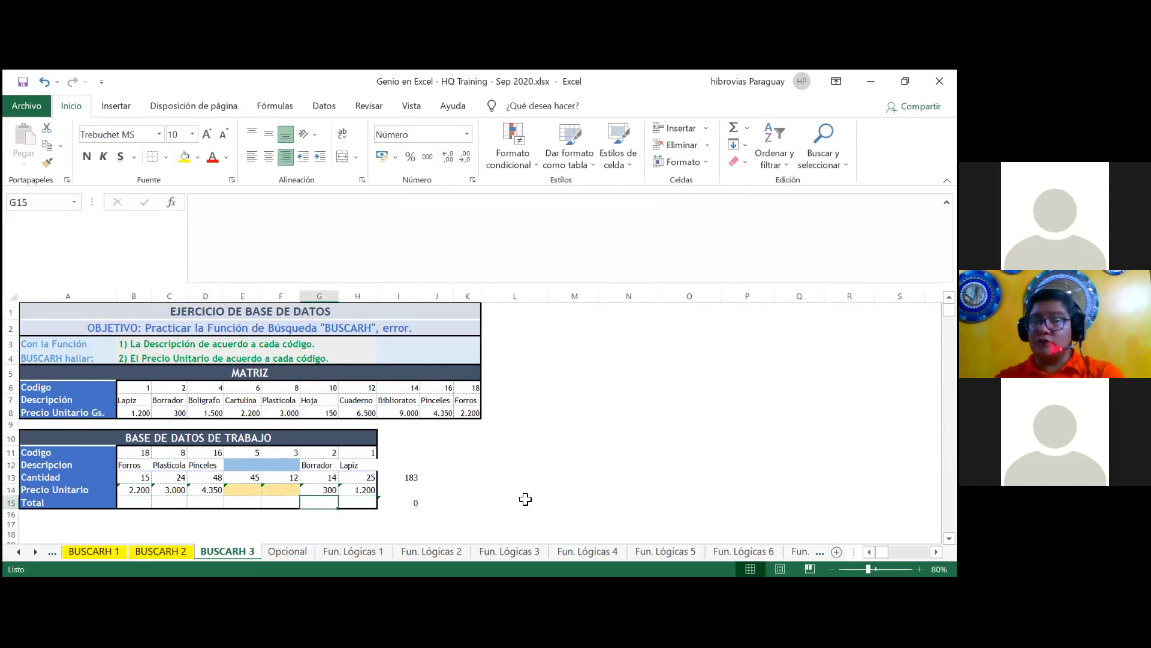
key(Left)
key(Left)
key(Left)
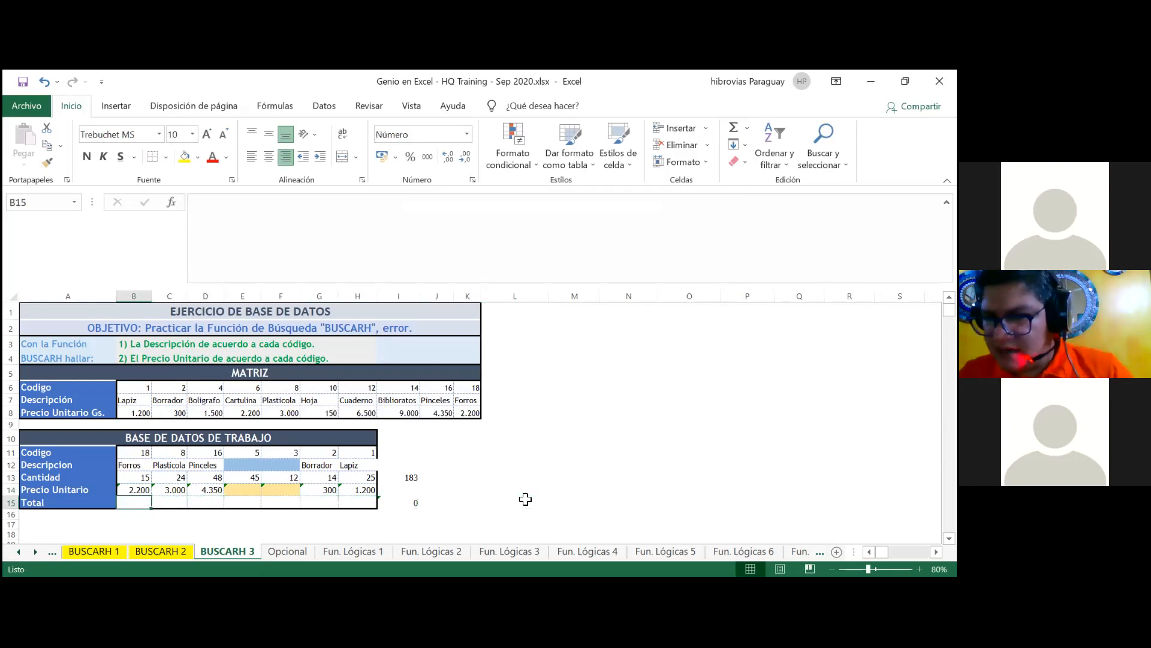
text(=)
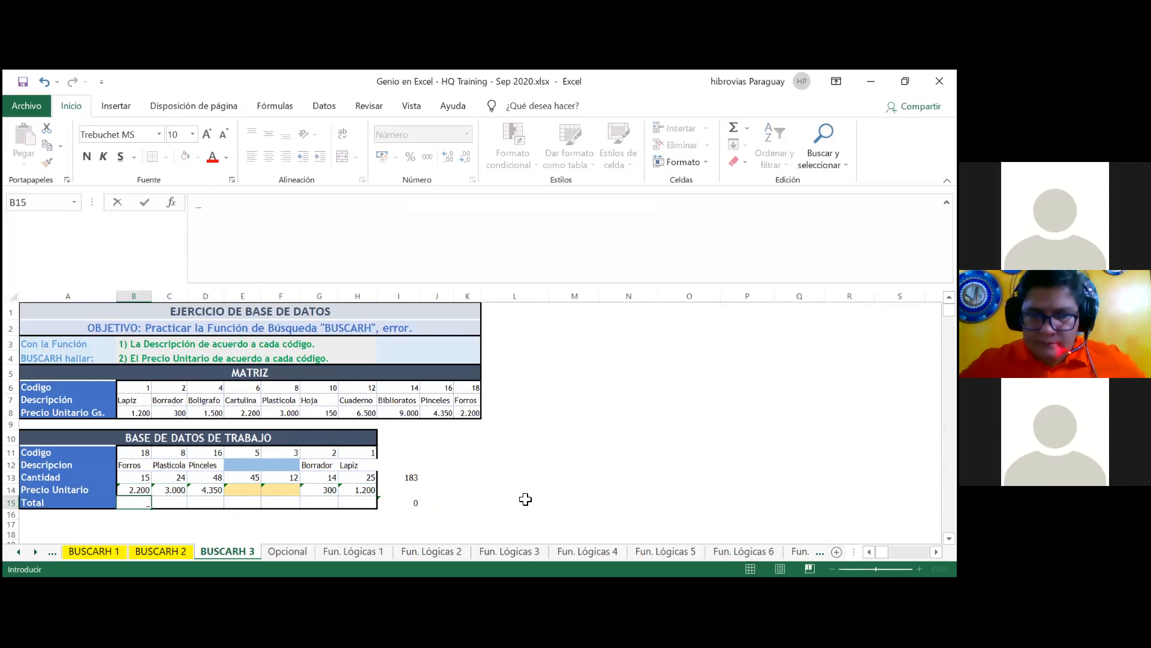
text(+)
key(Up)
key(Up)
text(*)
key(Up)
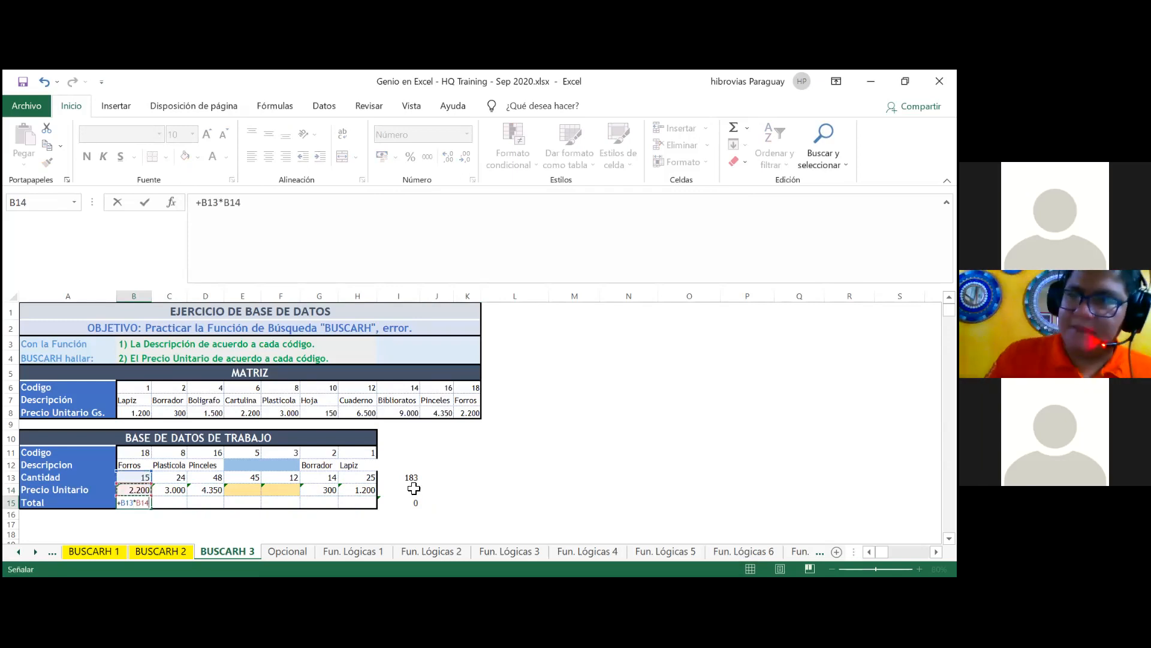
key(Return)
Step: Fill the total formula in B15 across to H15, using the fill option without formatting
click(141, 502)
drag(151, 508, 375, 504)
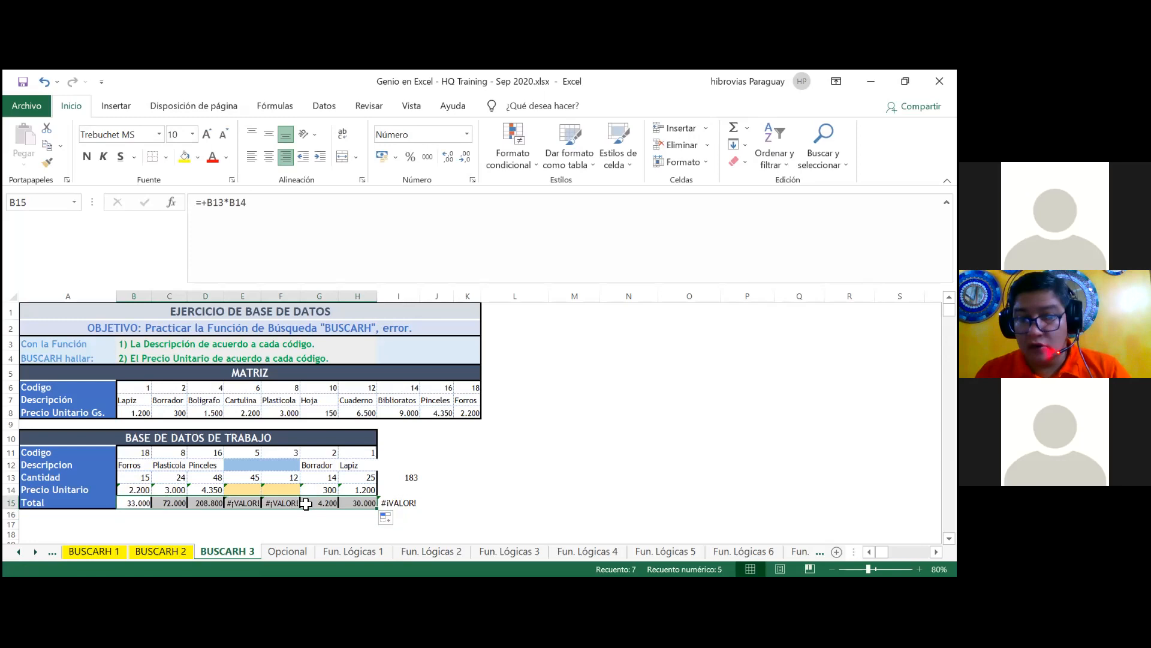
click(393, 520)
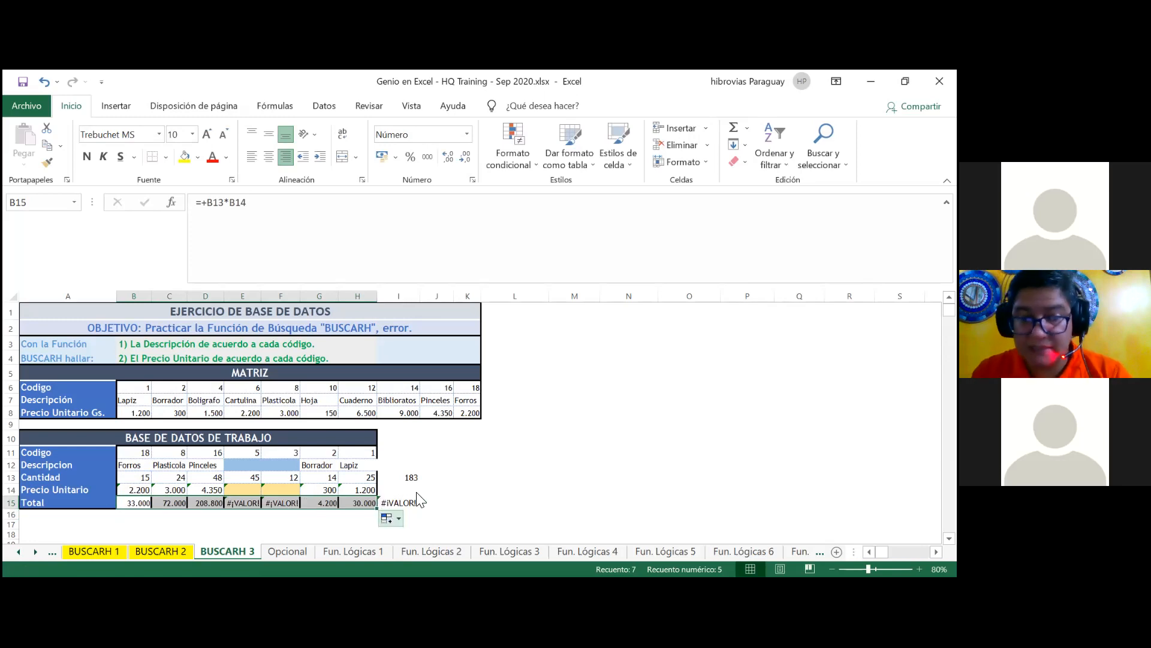
click(433, 500)
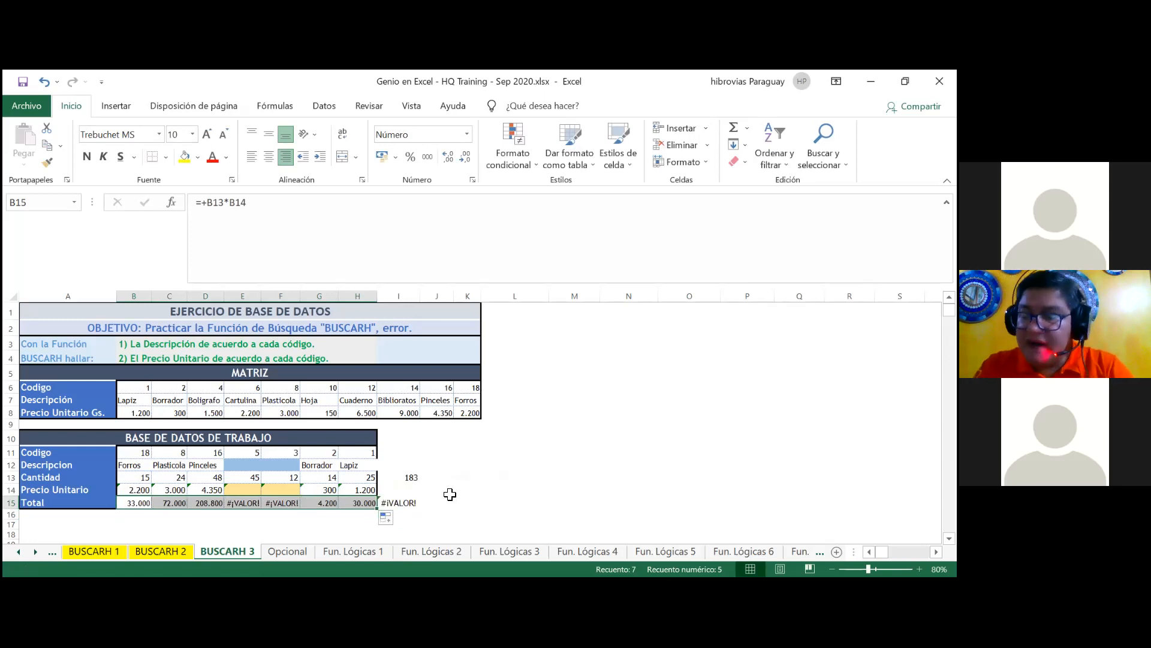
click(467, 489)
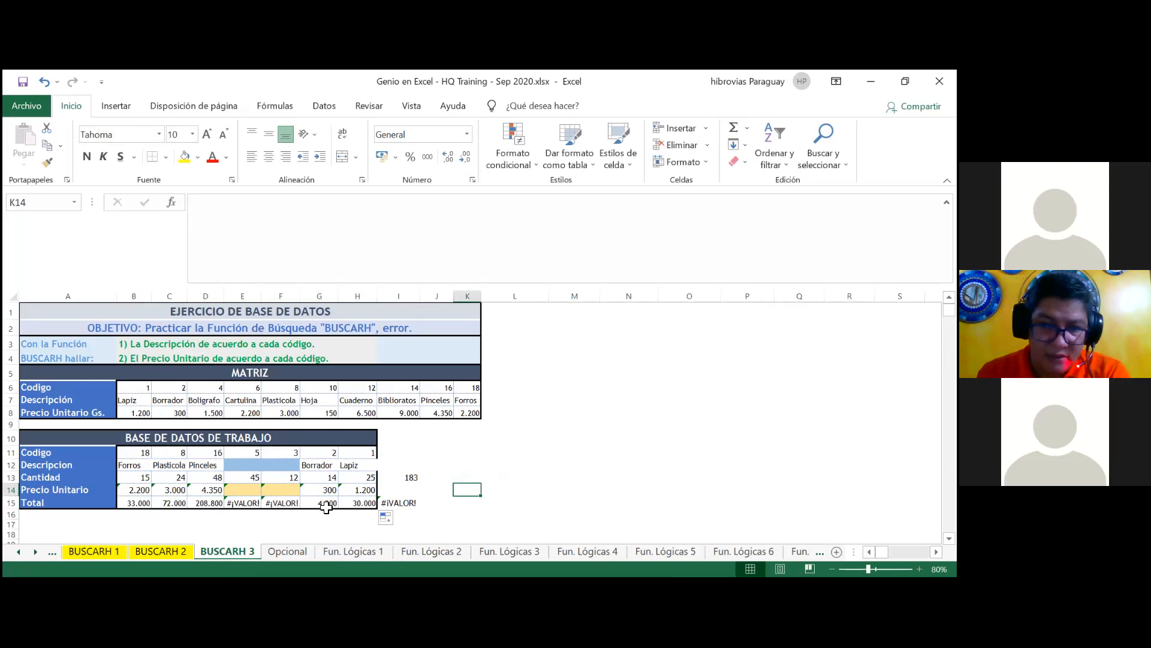
Step: Edit the total formula in B15, removing the plus sign and enclosing the product in parentheses as (B13*B14)
click(143, 502)
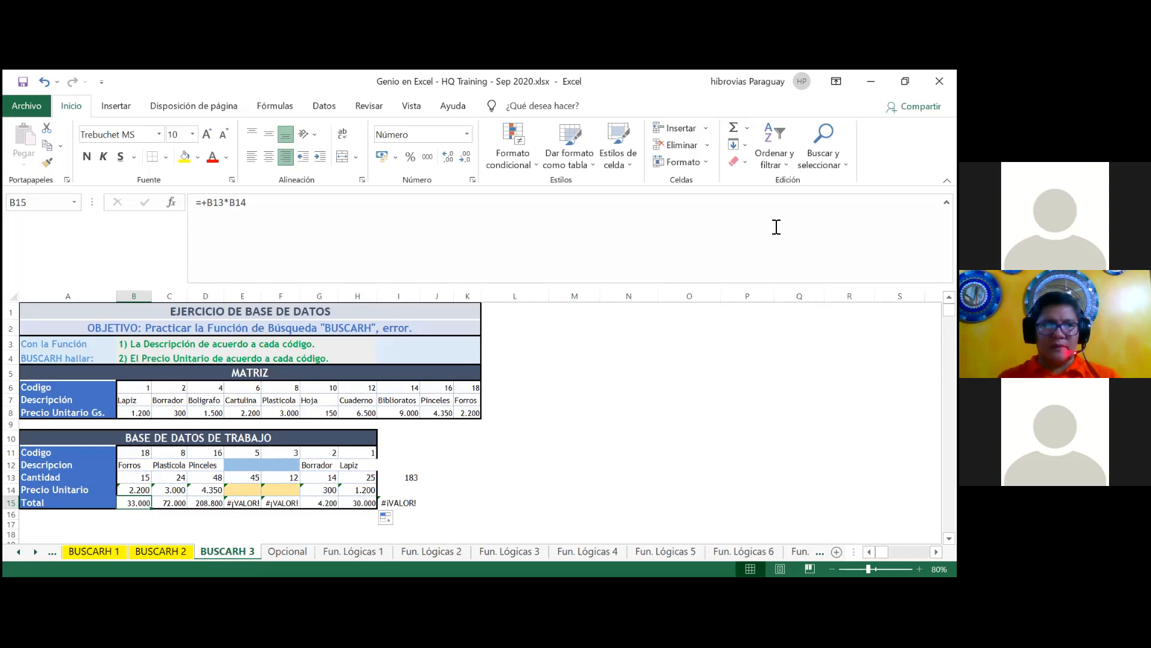
double_click(604, 325)
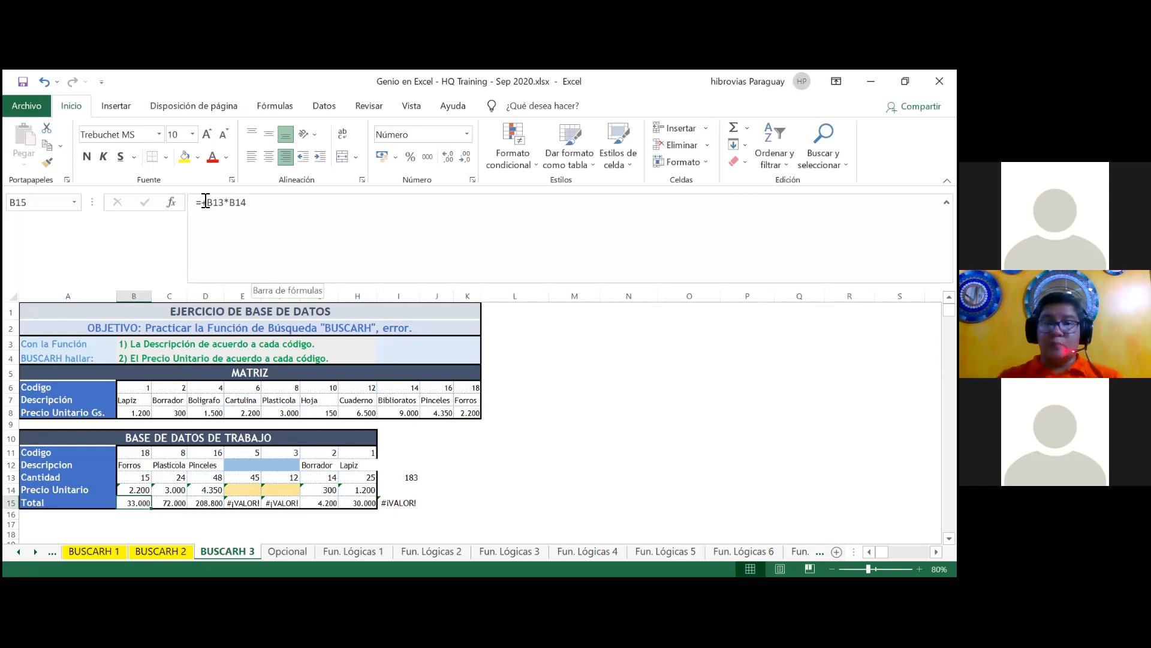
click(205, 201)
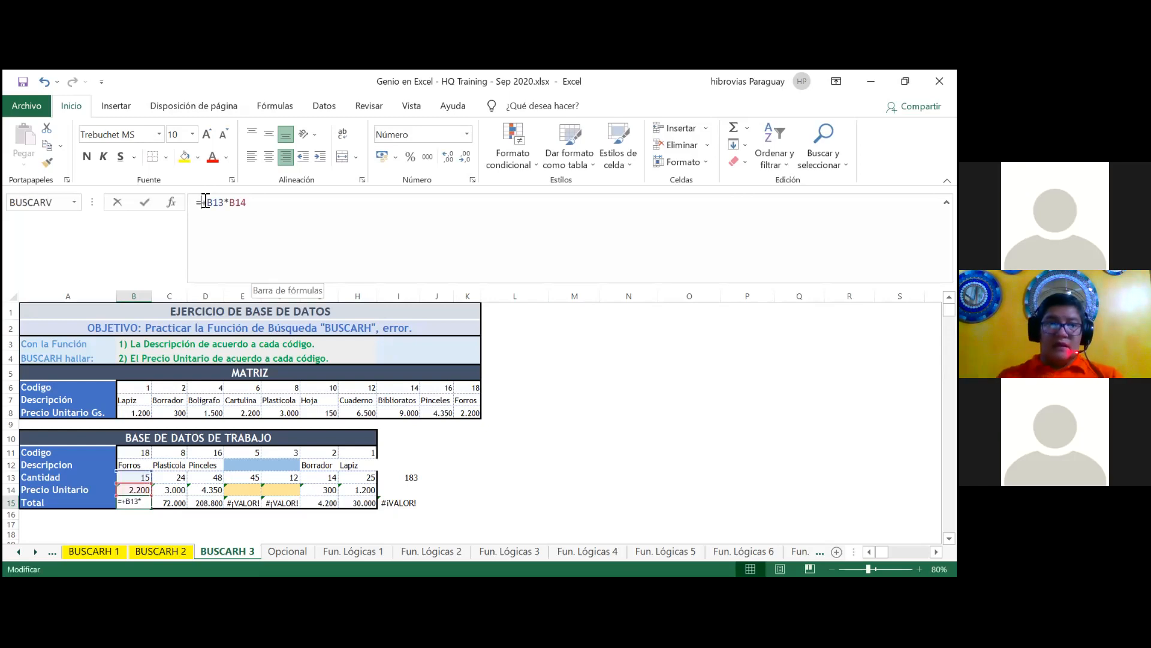
text(()
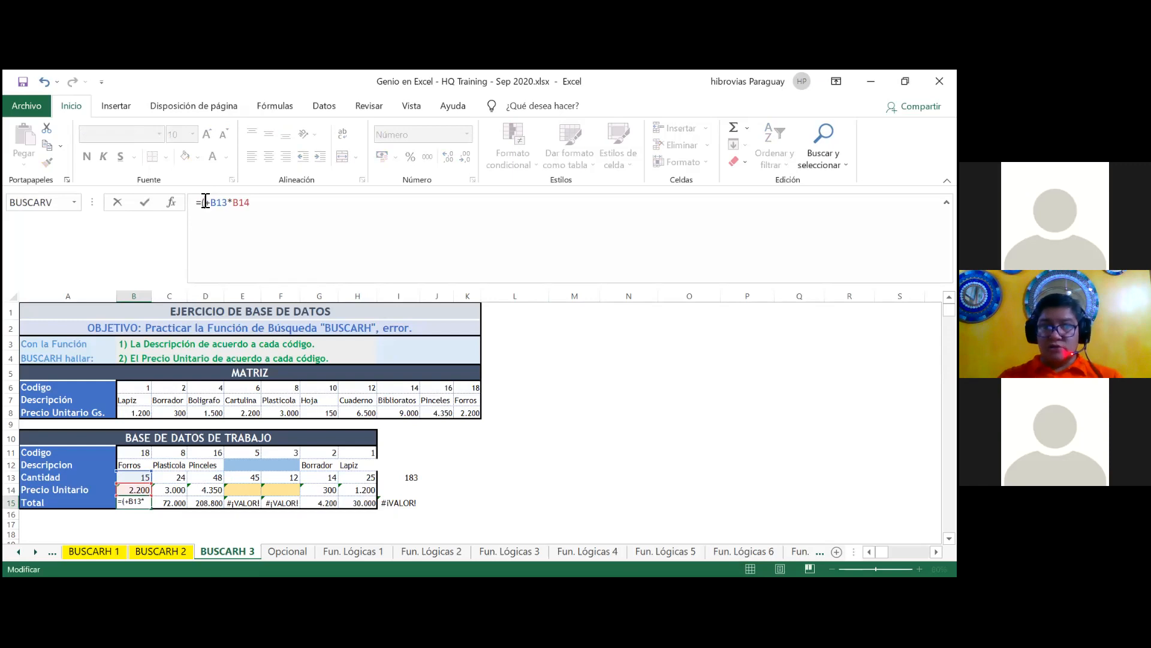
click(205, 200)
key(BackSpace)
key(Right)
key(Right)
key(Right)
key(Right)
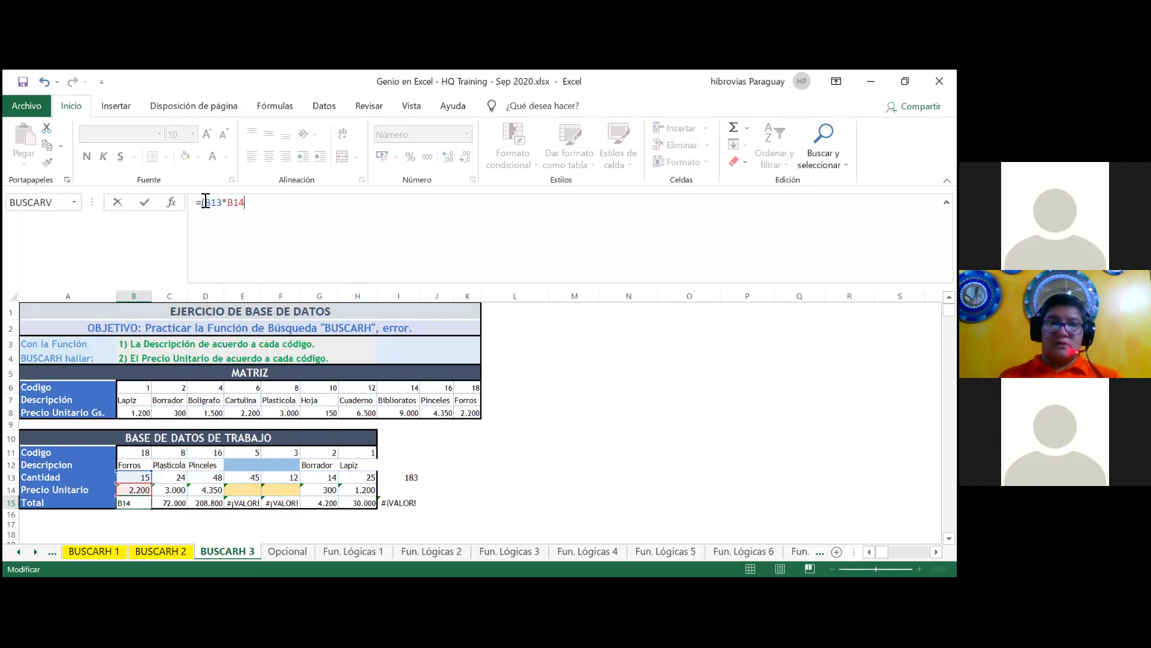
text())
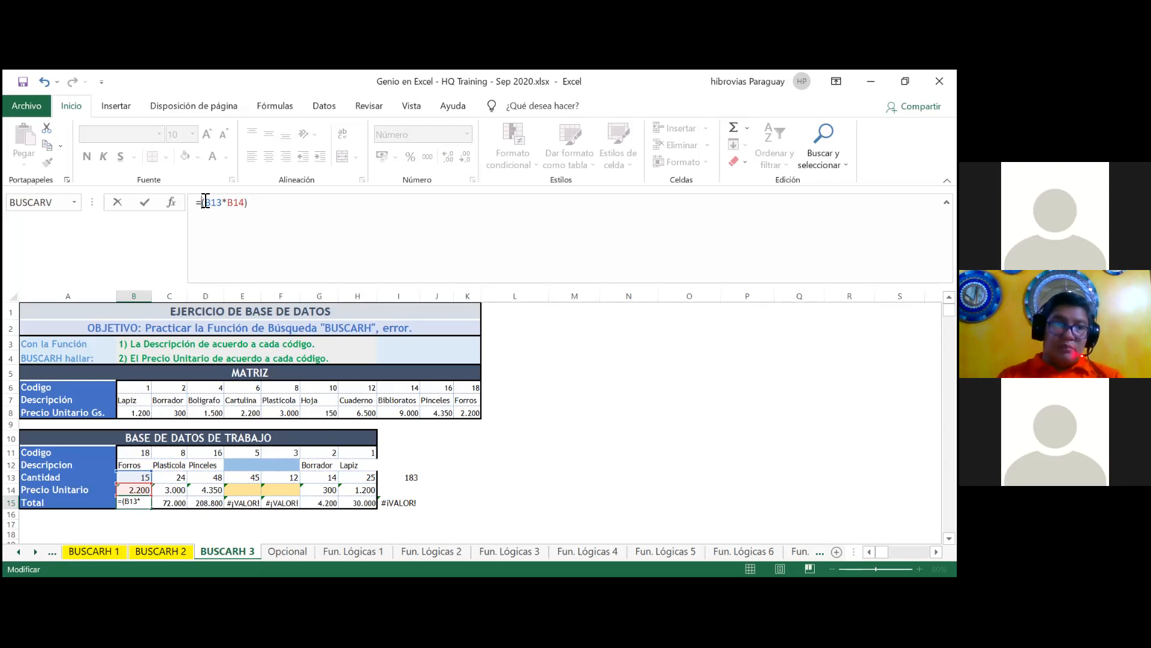
Step: Wrap the product in B15 in SI.ERROR with 0 as the error value, giving =SI.ERROR(B13*B14;0)
text(SI.ERROR)
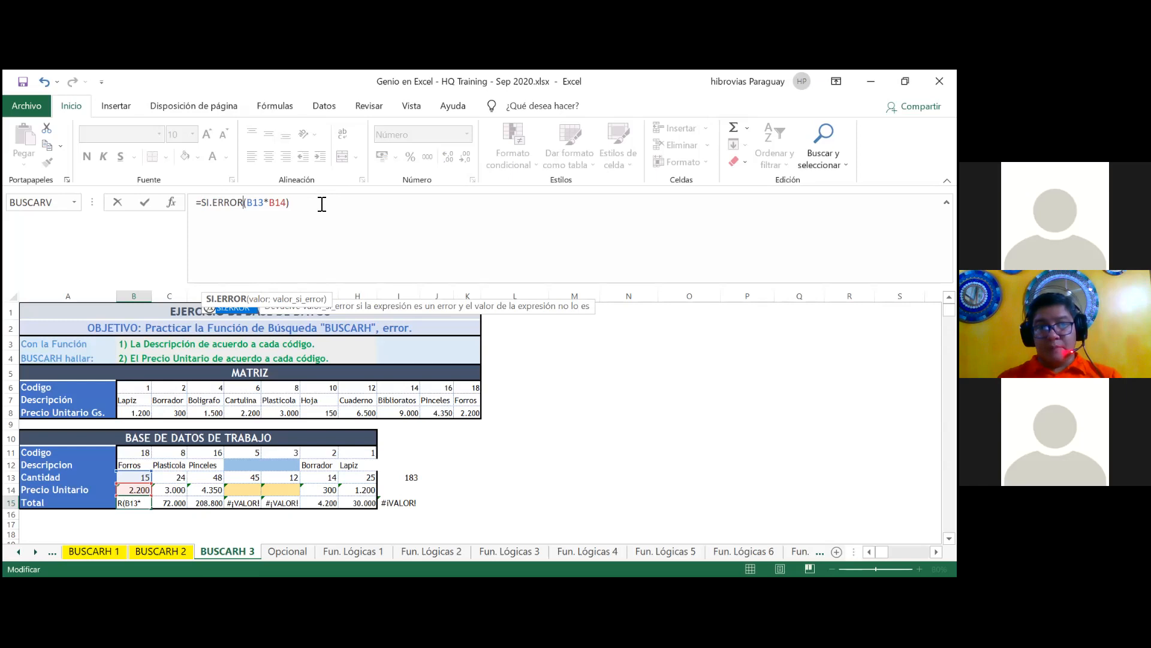
click(322, 204)
text(;)
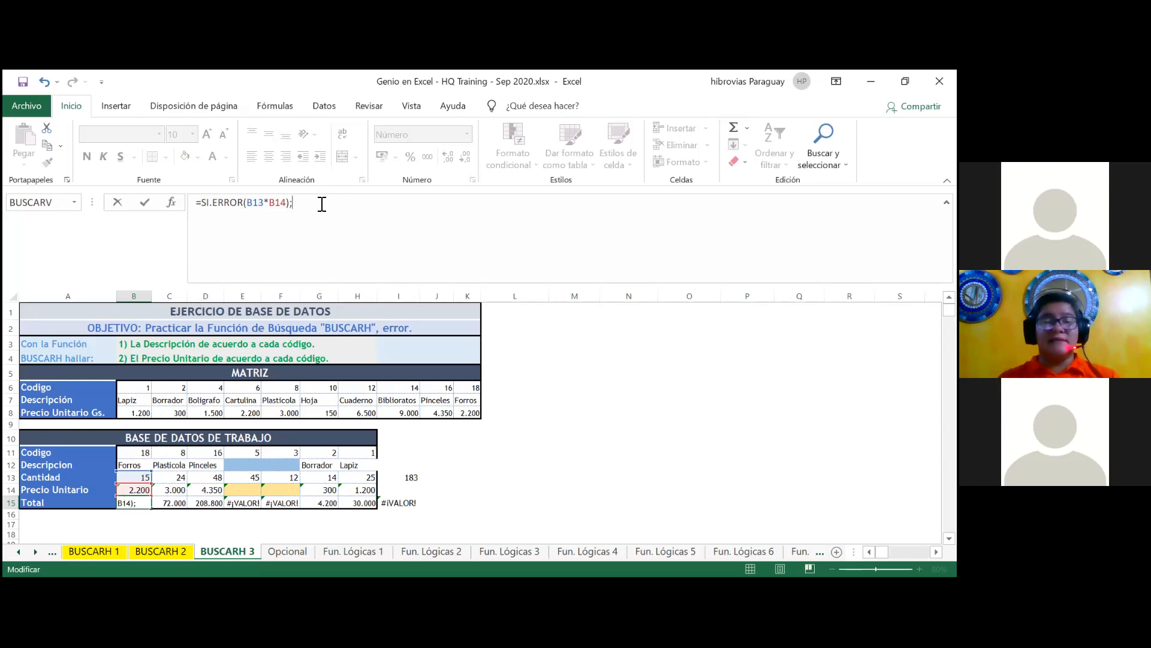
key(Left)
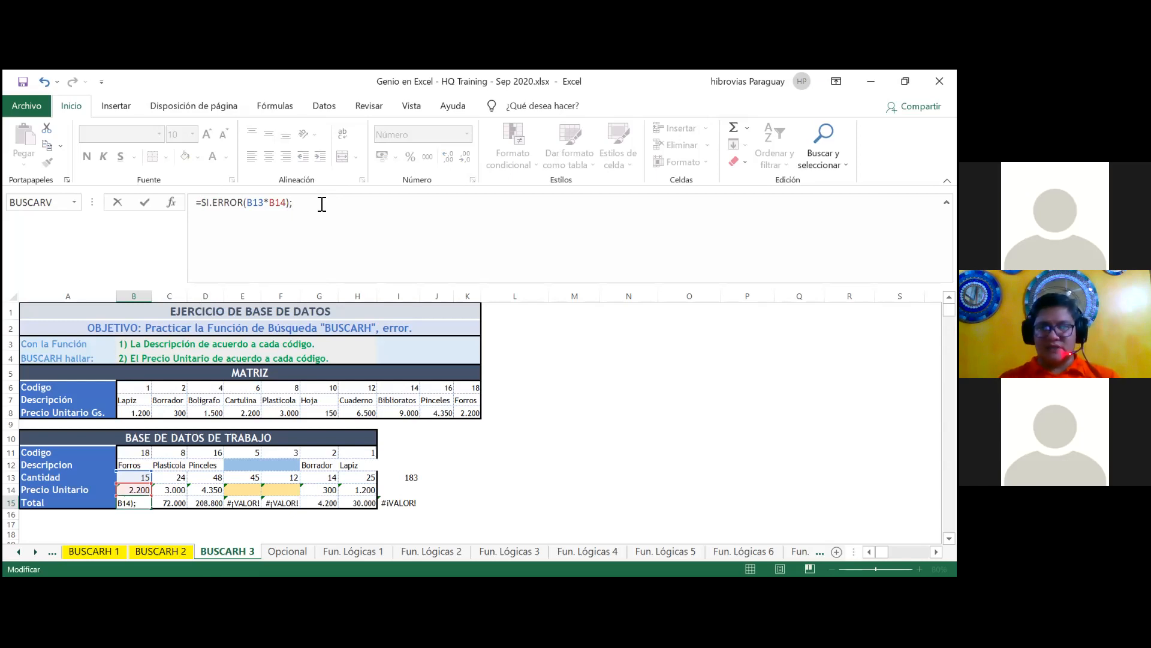
key(BackSpace)
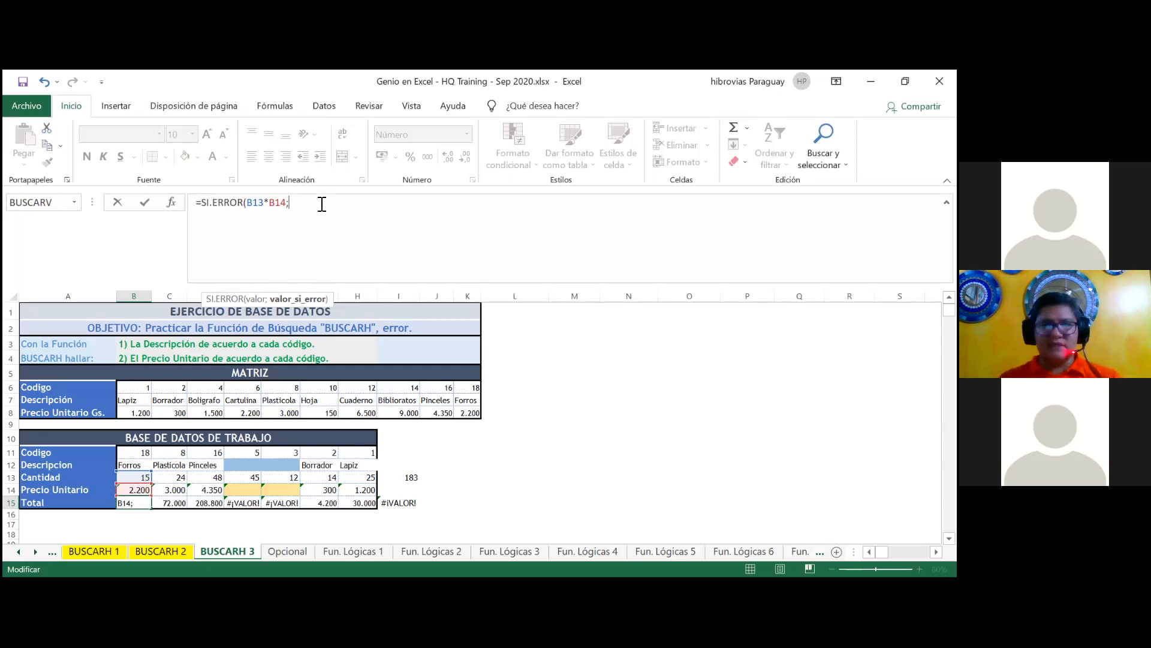
text(0)
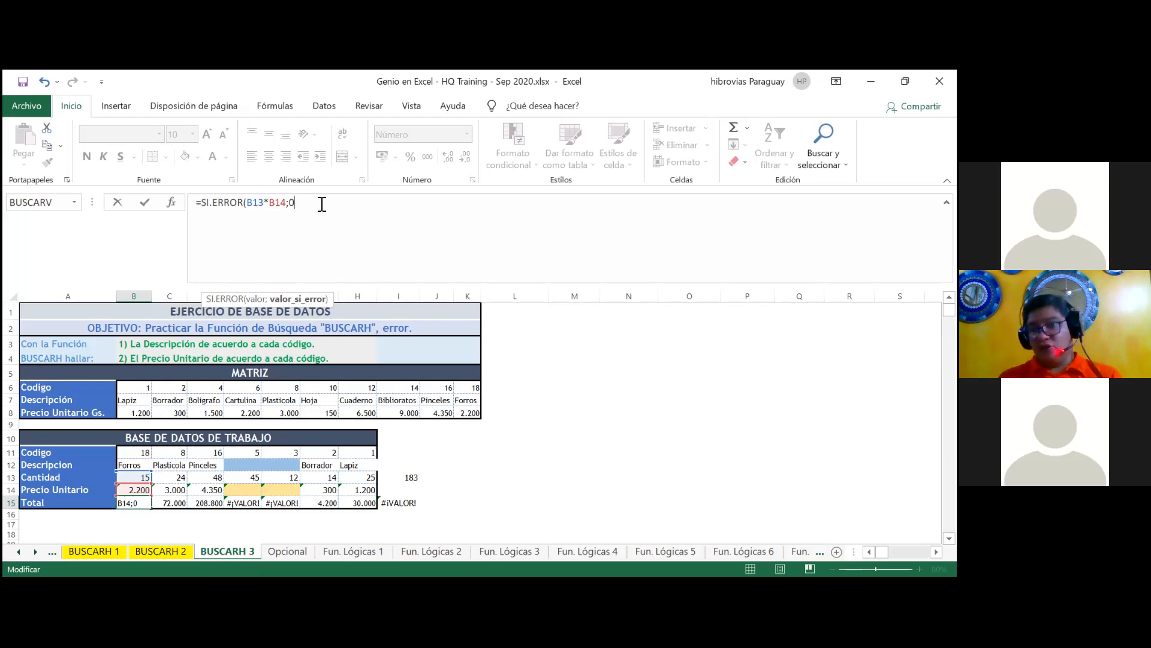
text())
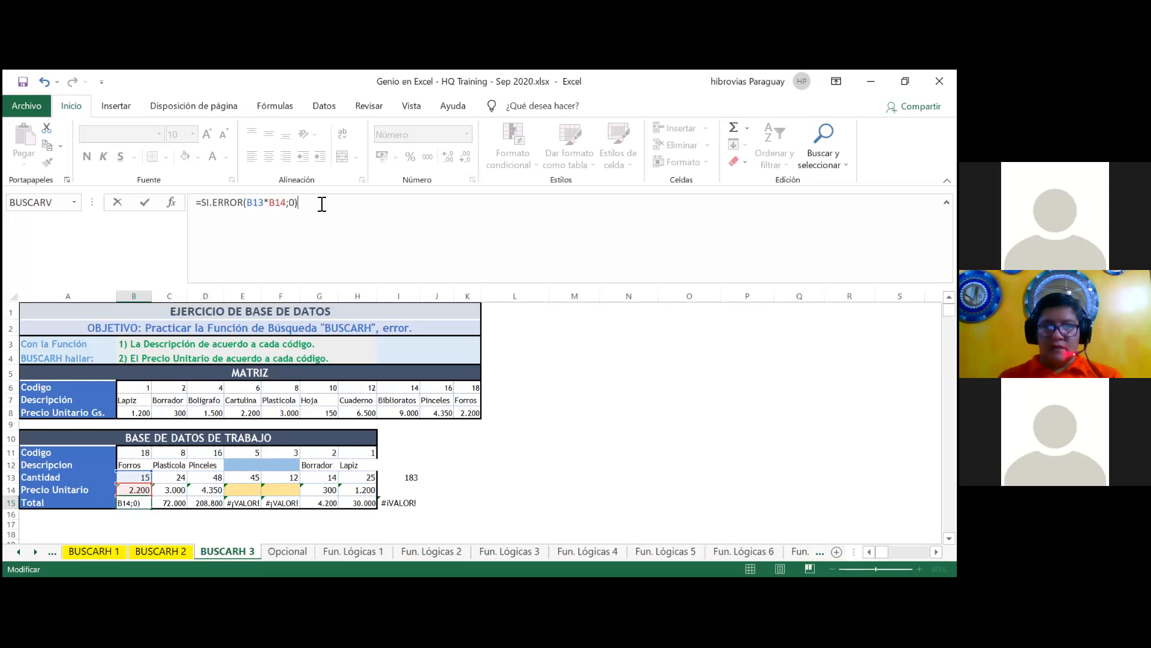
key(Return)
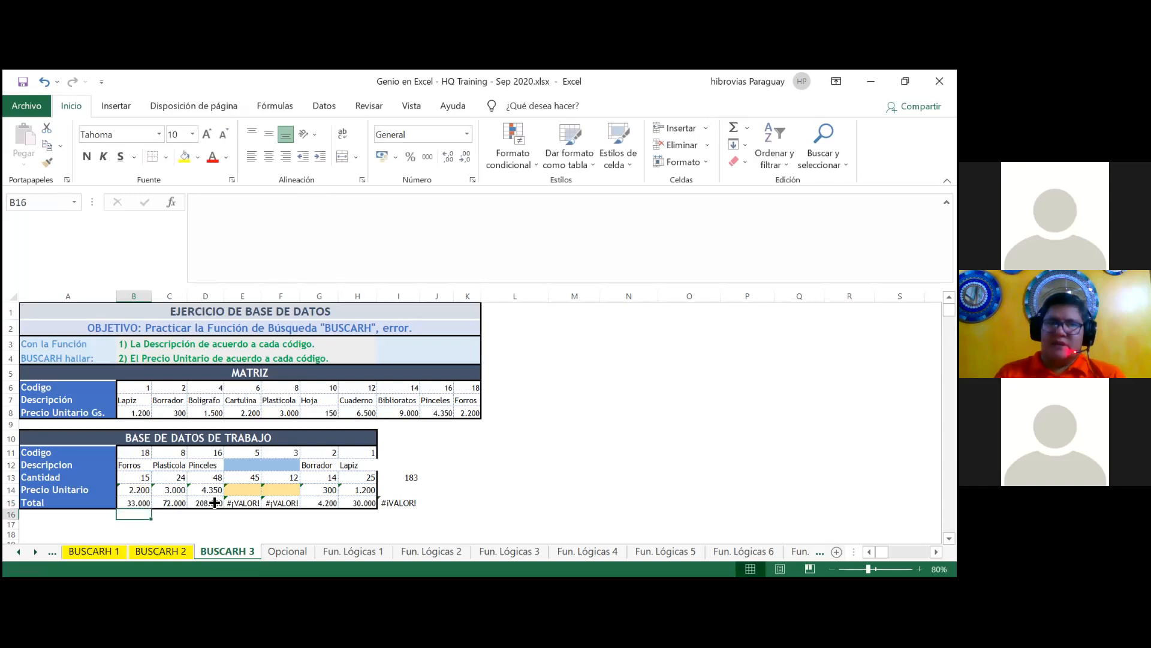
Step: Fill the SI.ERROR total formula from B15 across to H15, using the fill option without formatting
key(Up)
drag(151, 509, 376, 493)
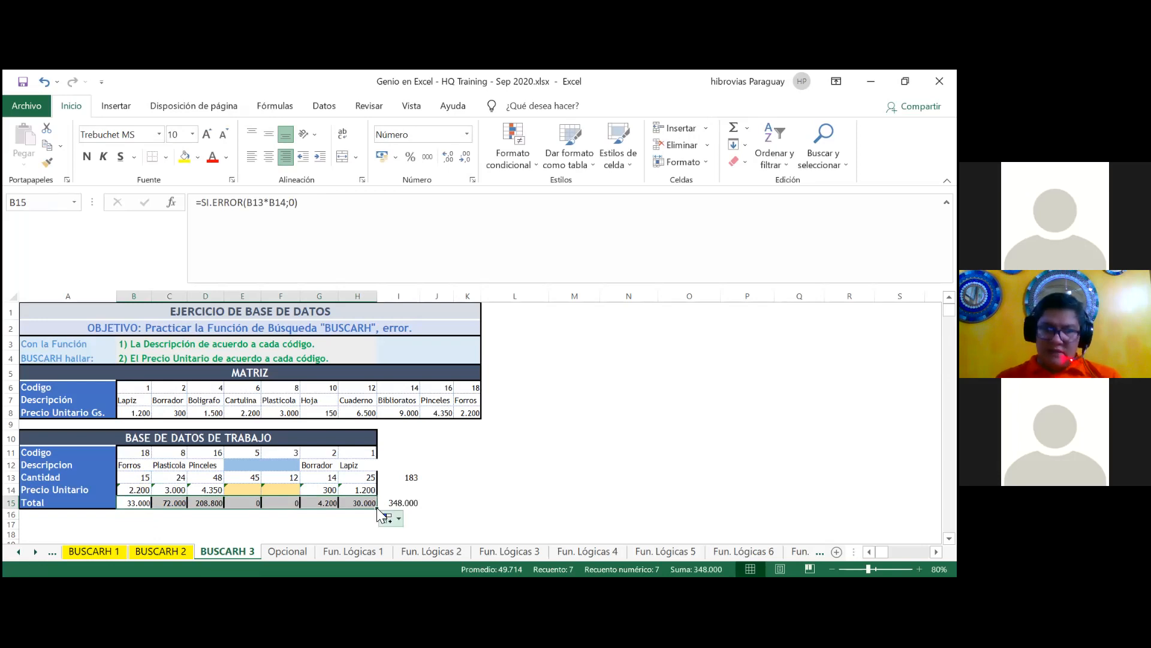
click(387, 518)
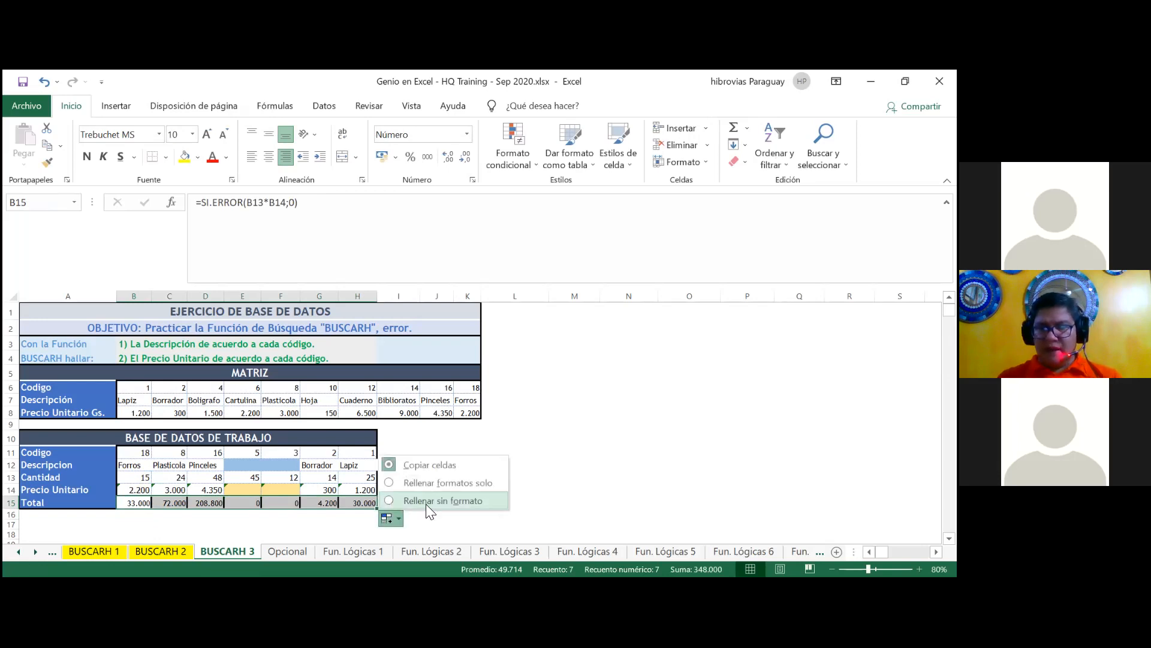
click(428, 504)
click(508, 466)
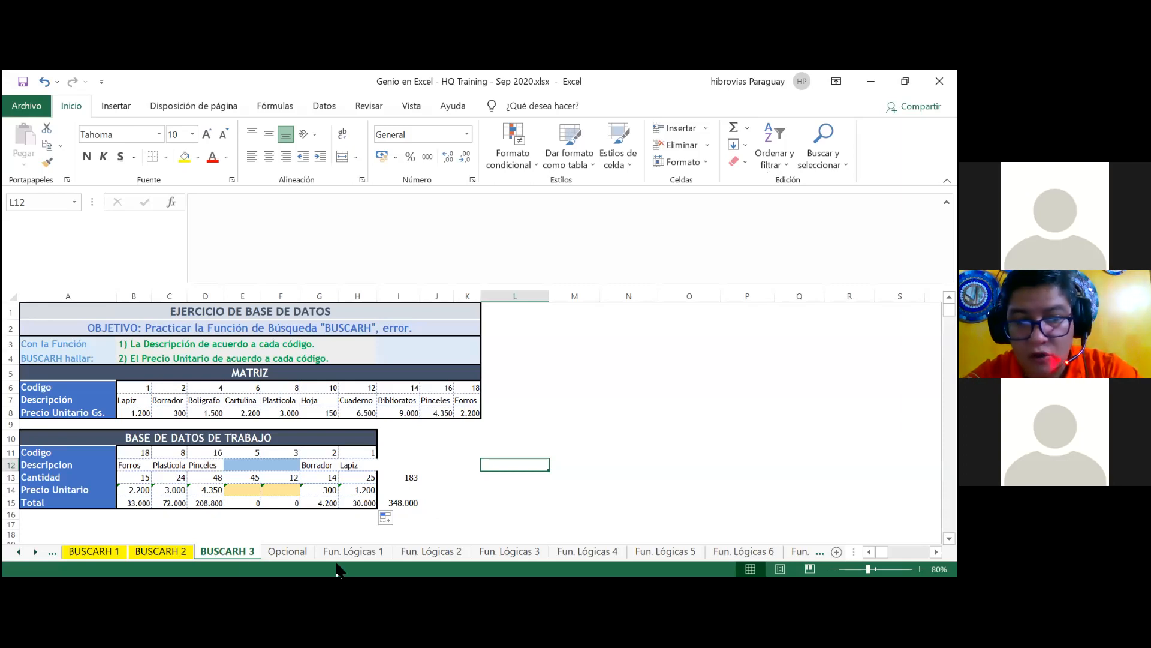
Step: Color the BUSCARH 3 sheet tab yellow
right_click(241, 553)
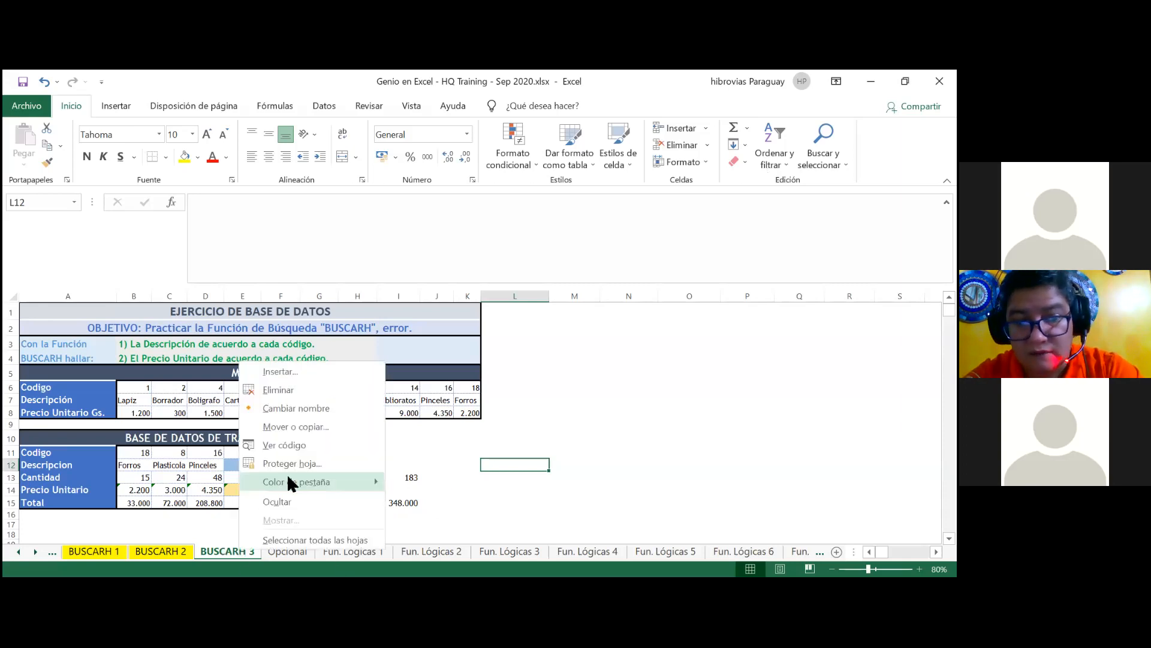
mouse_move(287, 477)
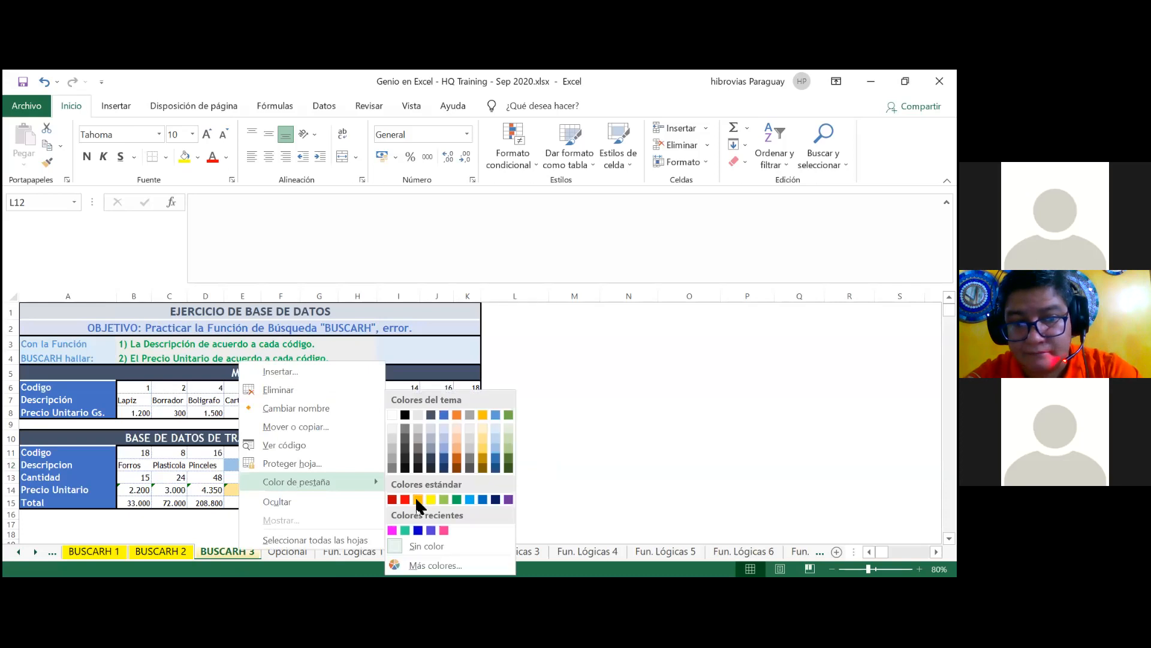
click(431, 500)
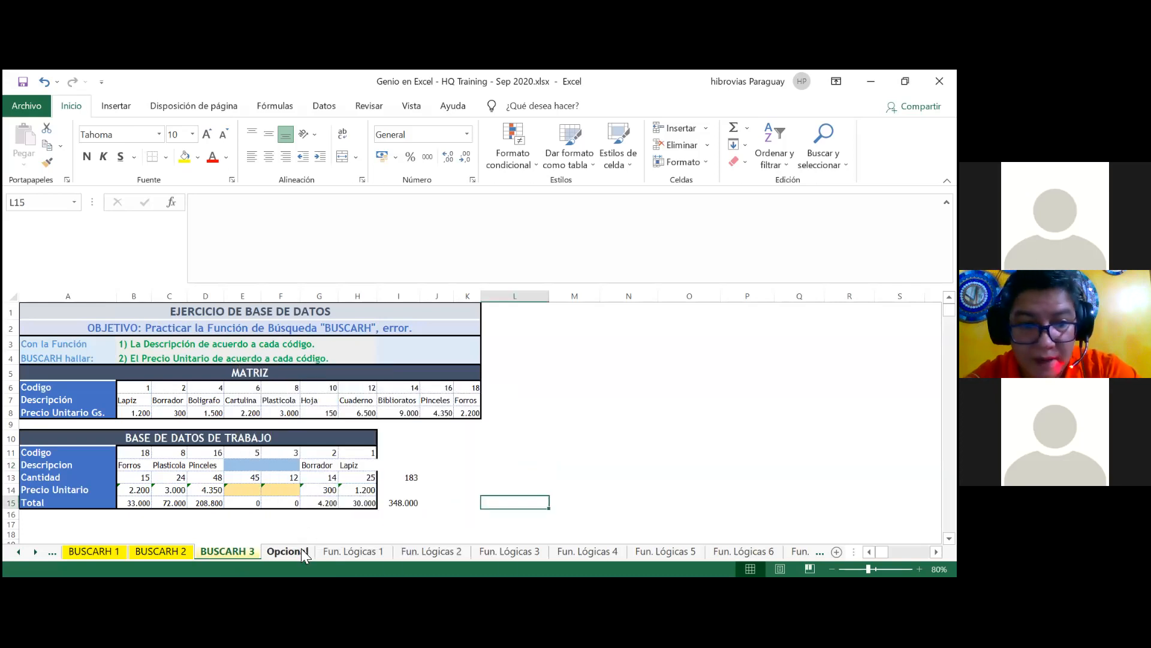
right_click(242, 553)
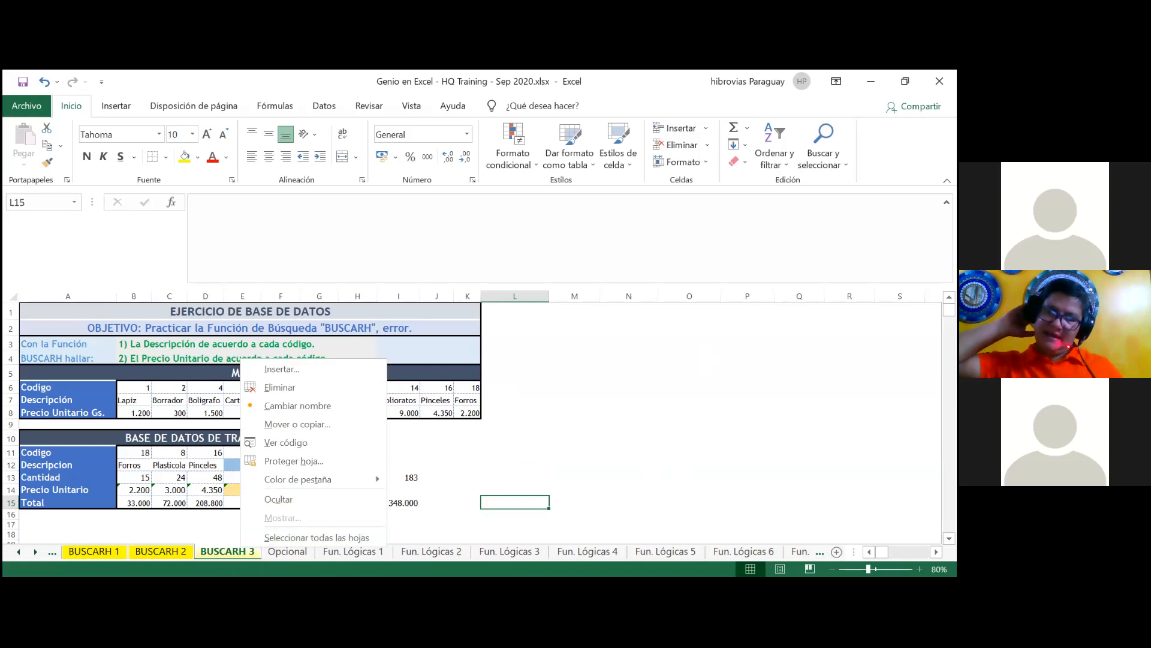
key(Escape)
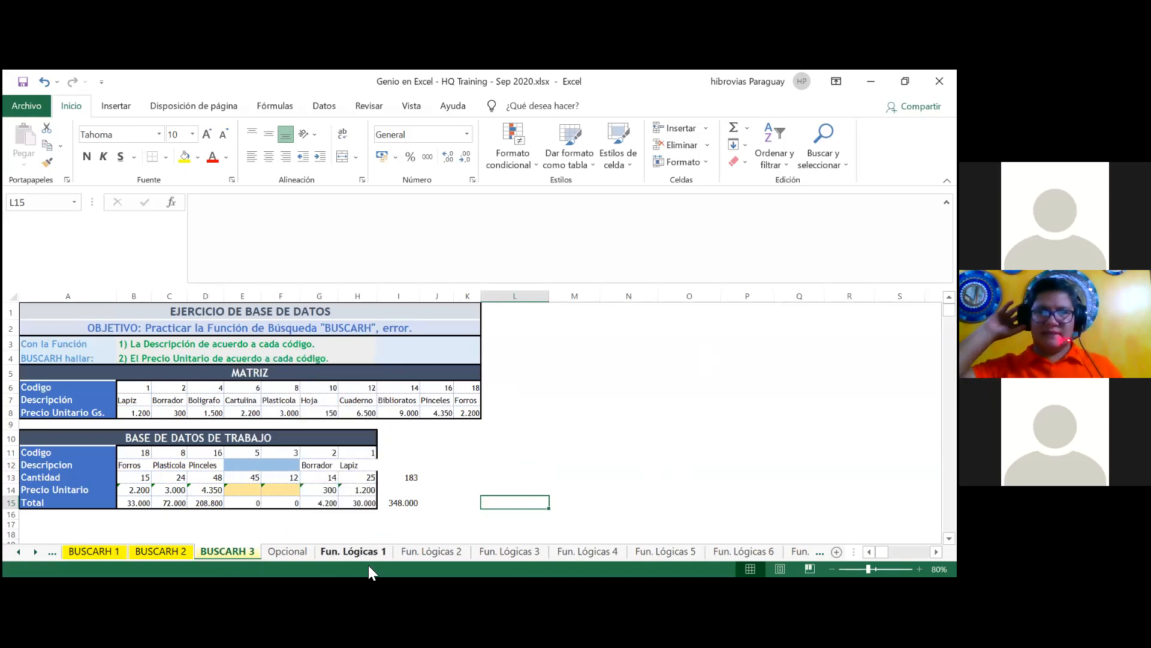
Step: Switch to the other Genio en Excel - HQ Training workbook and examine the Opcional exercise's criteria and its MATRIZ table
key(alt+Tab)
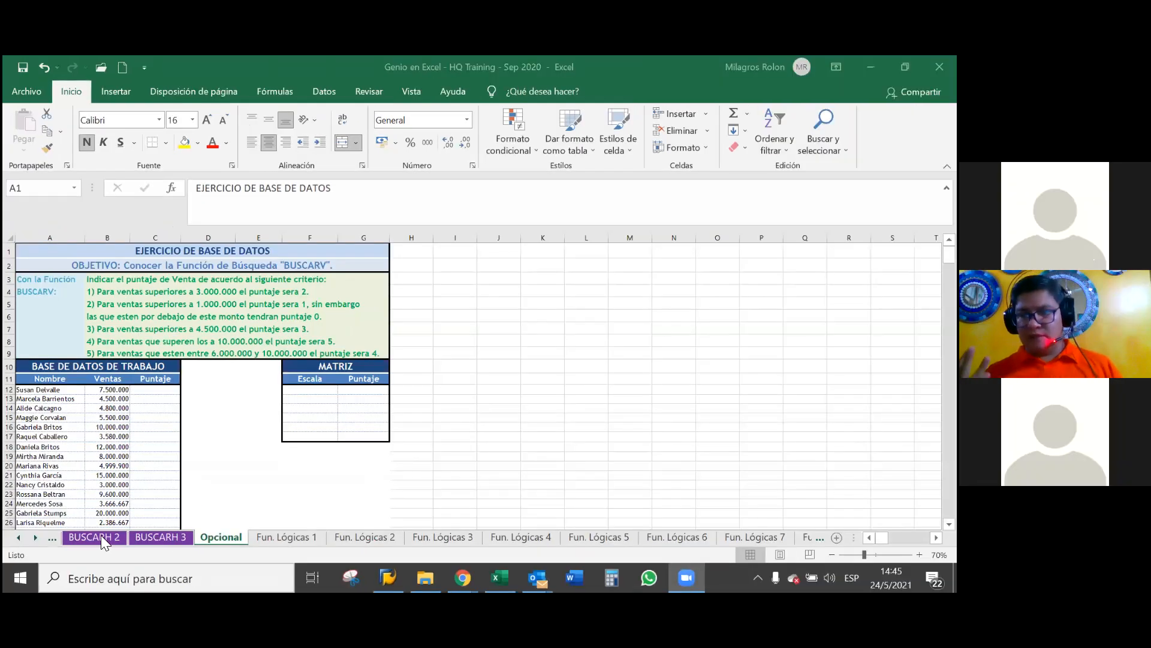
click(34, 537)
click(34, 537)
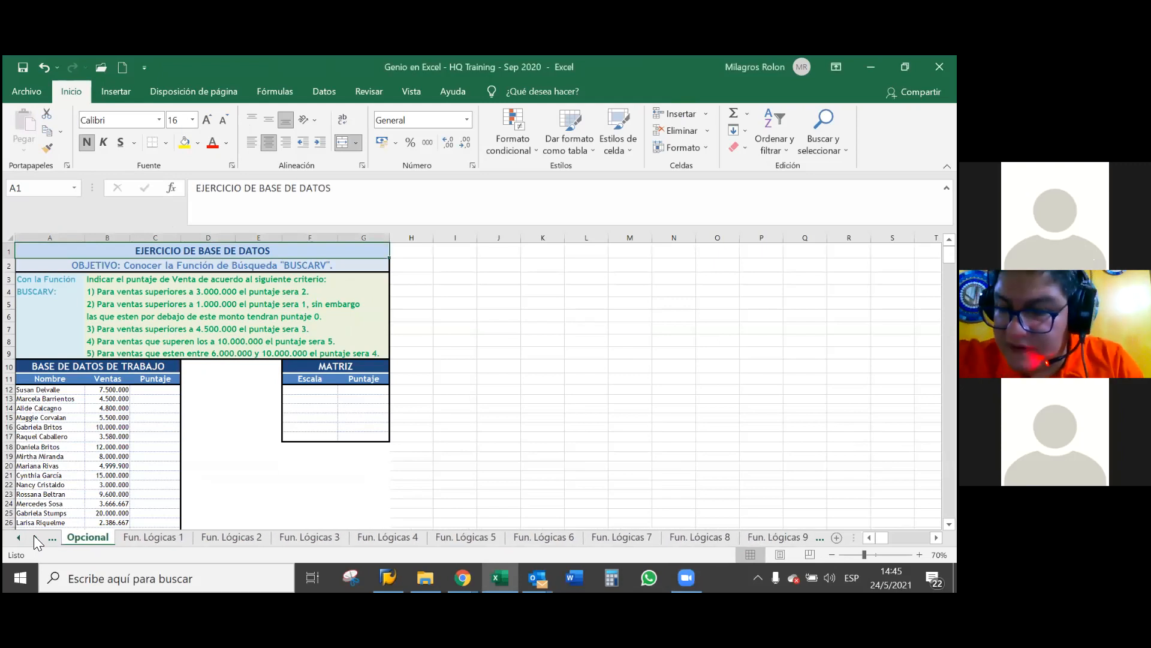
click(280, 468)
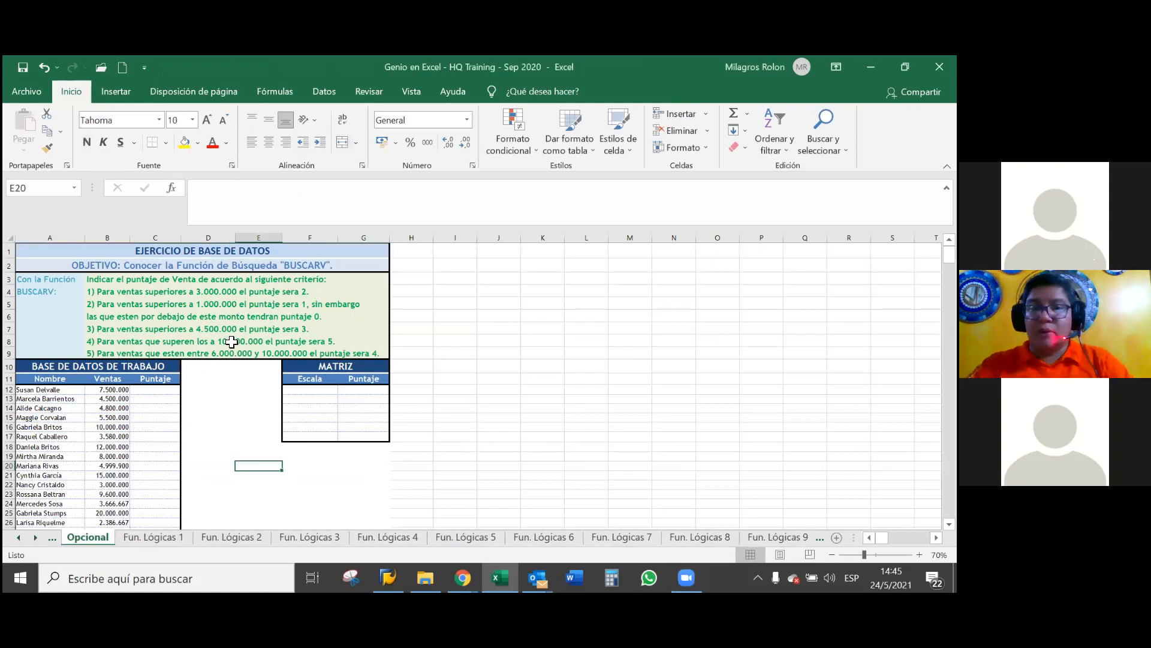
click(317, 427)
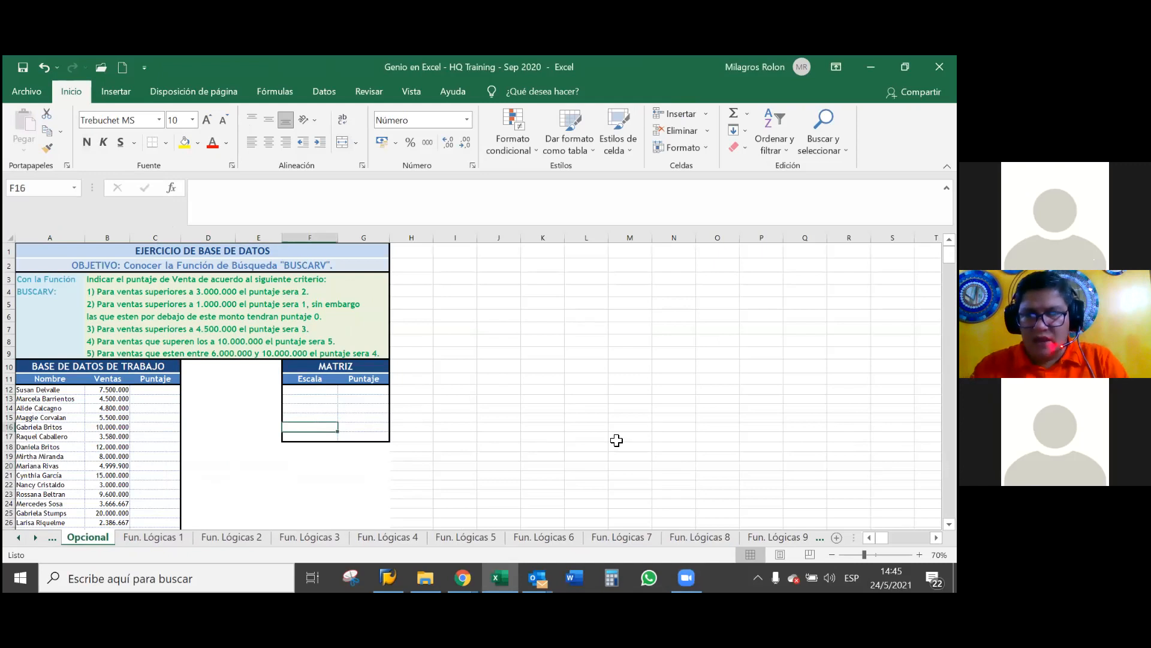
click(308, 371)
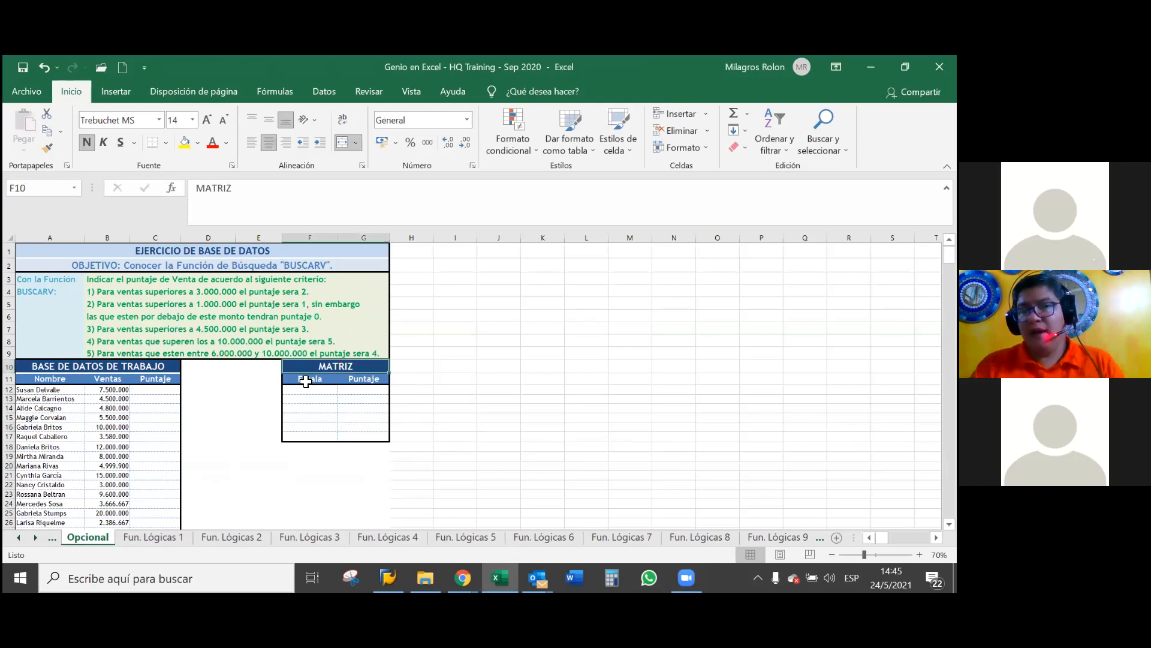
click(302, 391)
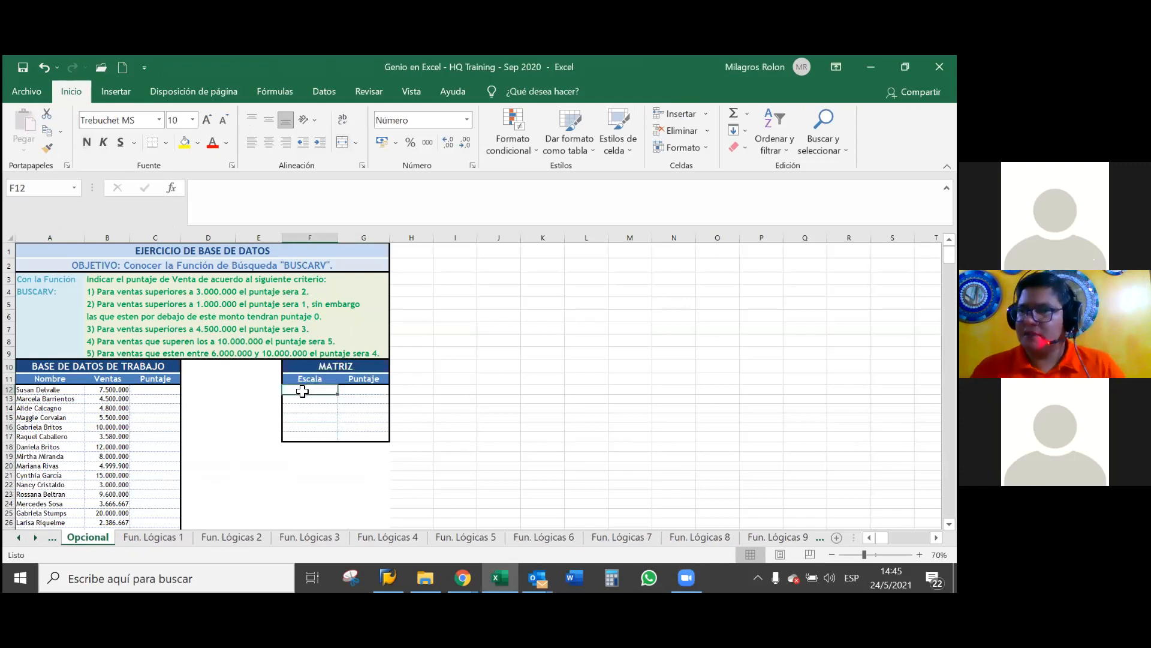
Step: Select the Nombre column of the Opcional sheet's work database from A12 down to its last filled row
key(Left)
key(Down)
key(Left)
key(Left)
key(Left)
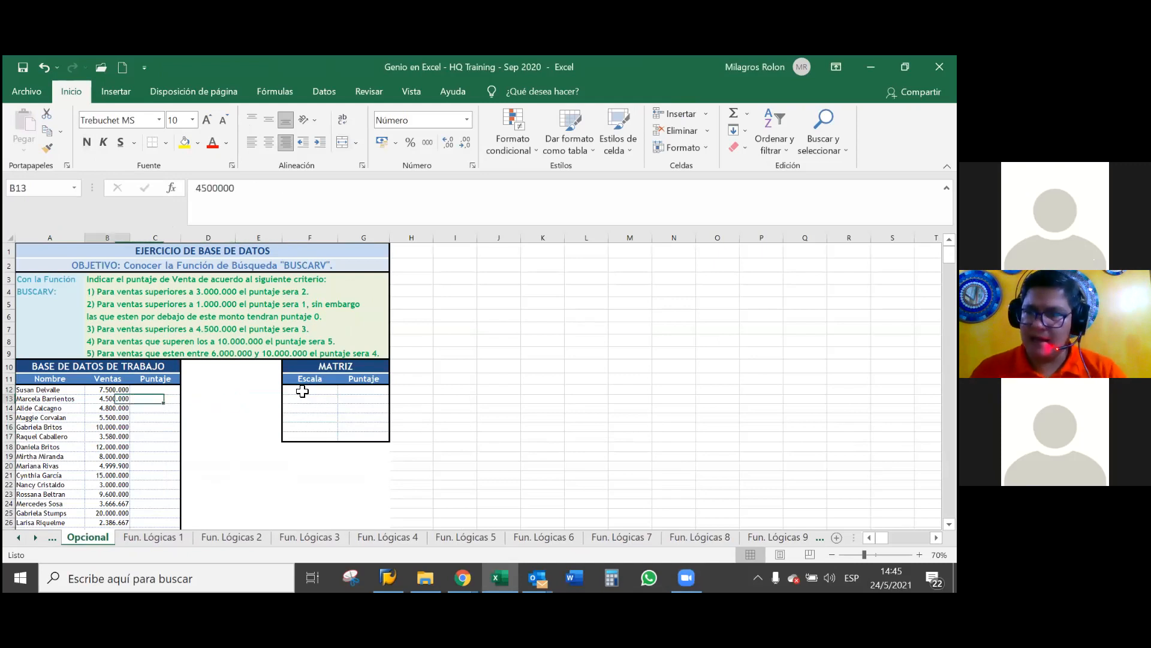
key(Left)
key(Right)
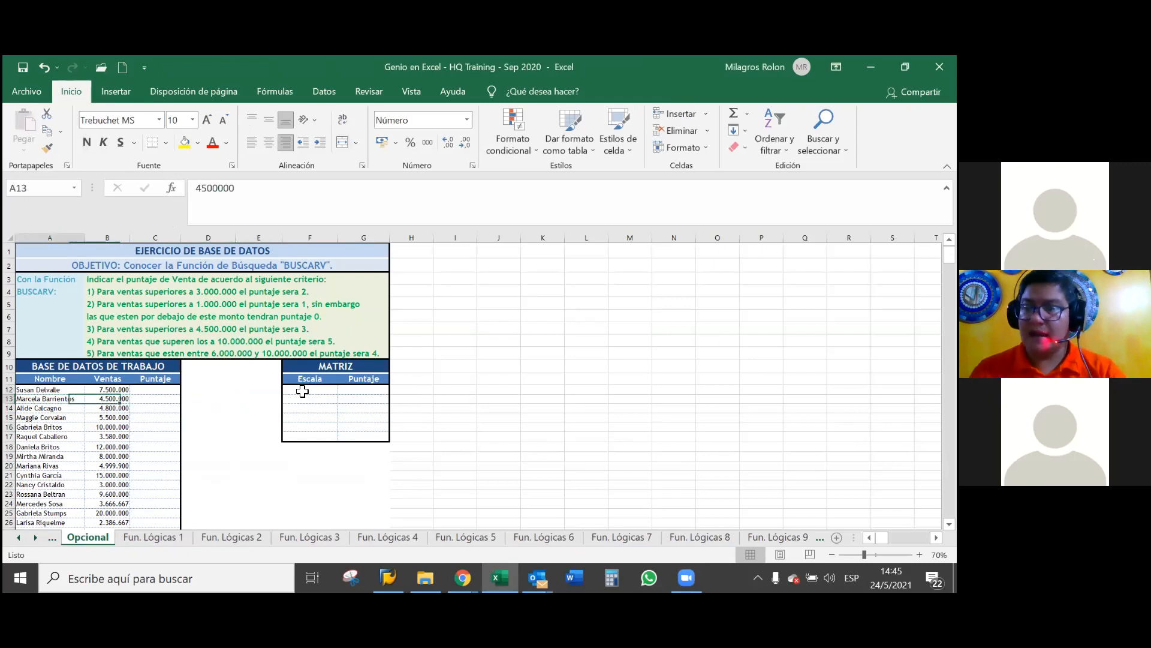
key(Left)
key(Up)
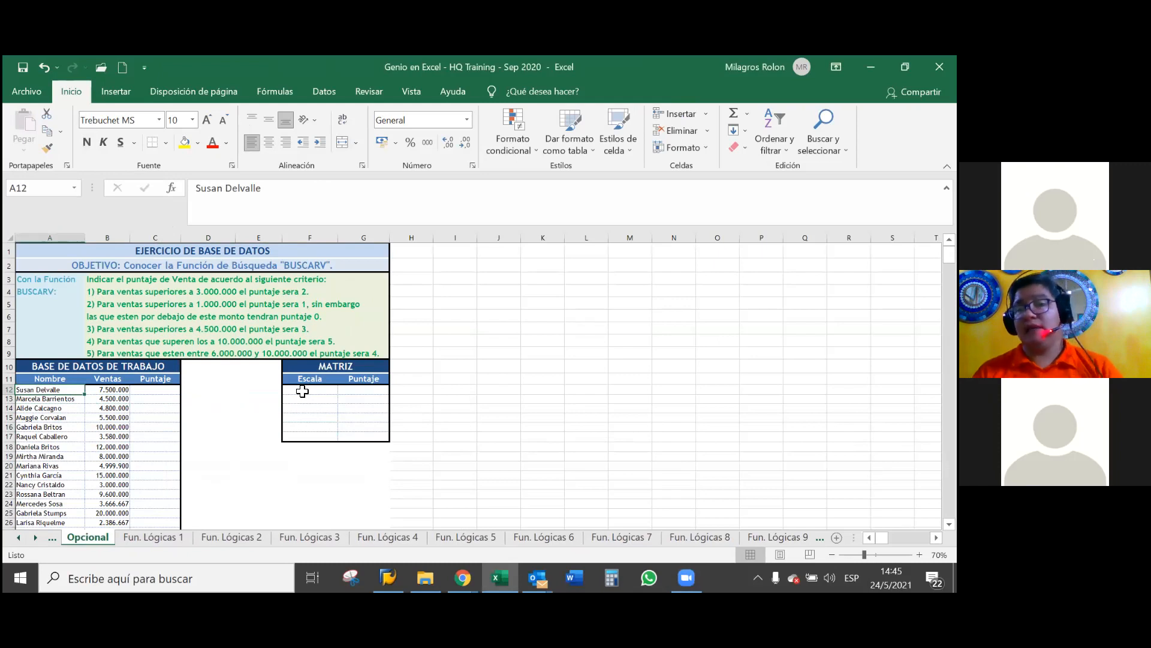
key(ctrl+shift+Down)
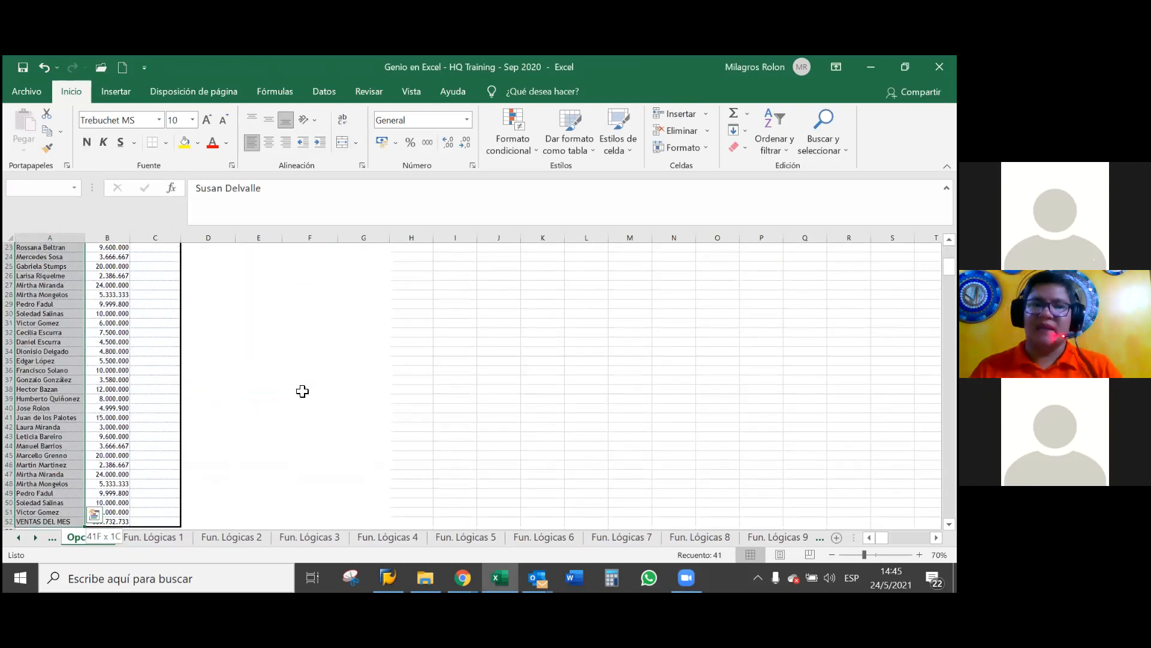
Step: Return to the beginning of the Opcional sheet and examine the first BUSCARV scoring criterion, for sales above 3.000.000
key(Up)
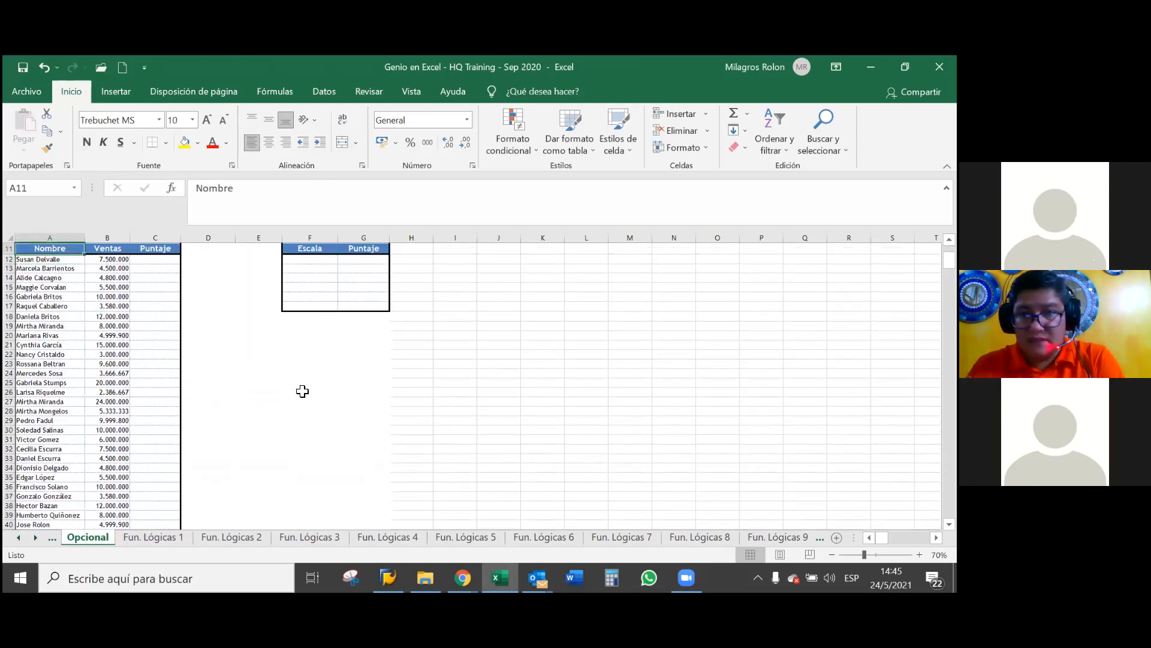
key(Up)
key(Up)
key(Up)
key(Up)
key(Up)
key(Up)
key(Up)
key(Up)
key(Up)
key(Up)
key(Down)
key(Down)
key(Down)
key(Down)
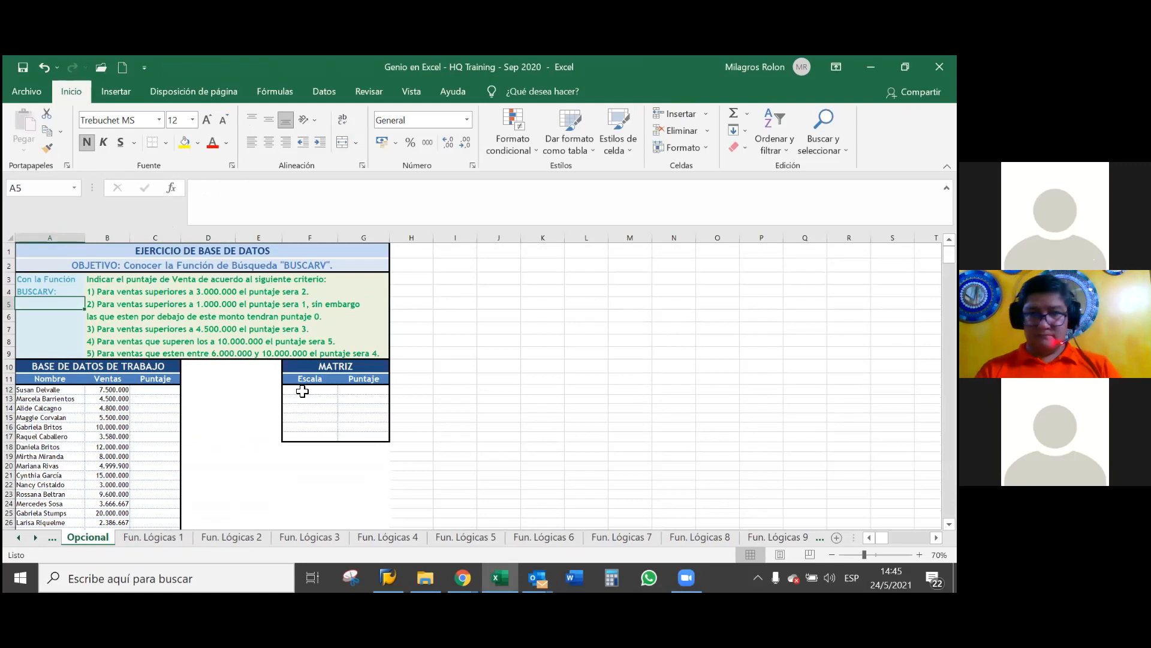
click(133, 292)
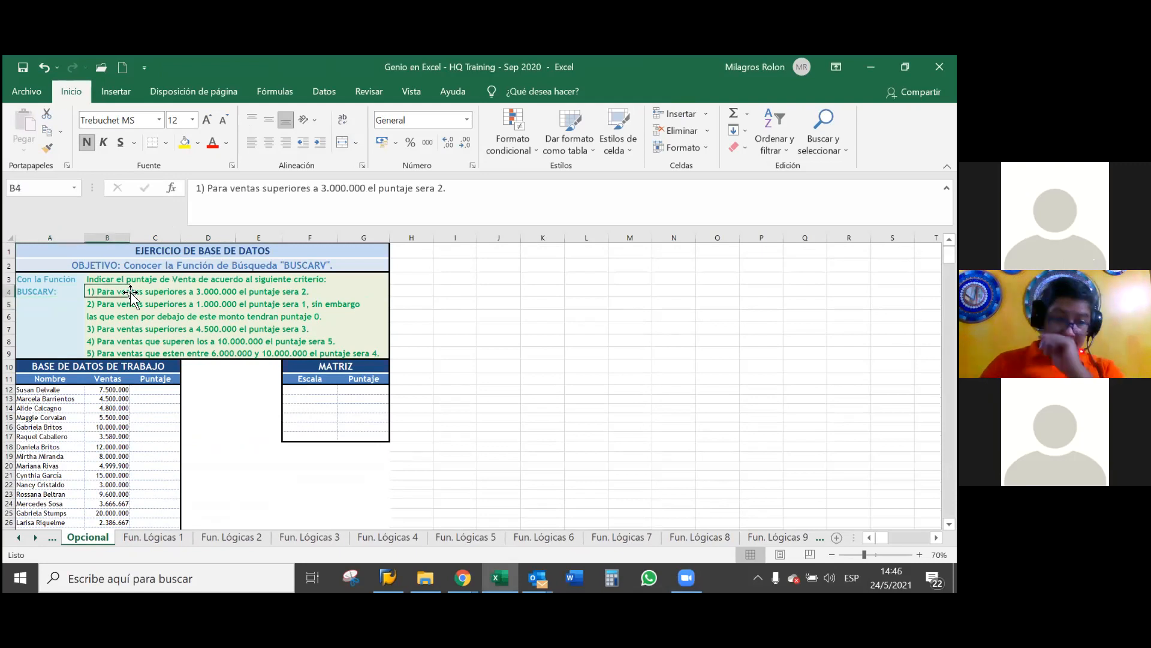
click(77, 292)
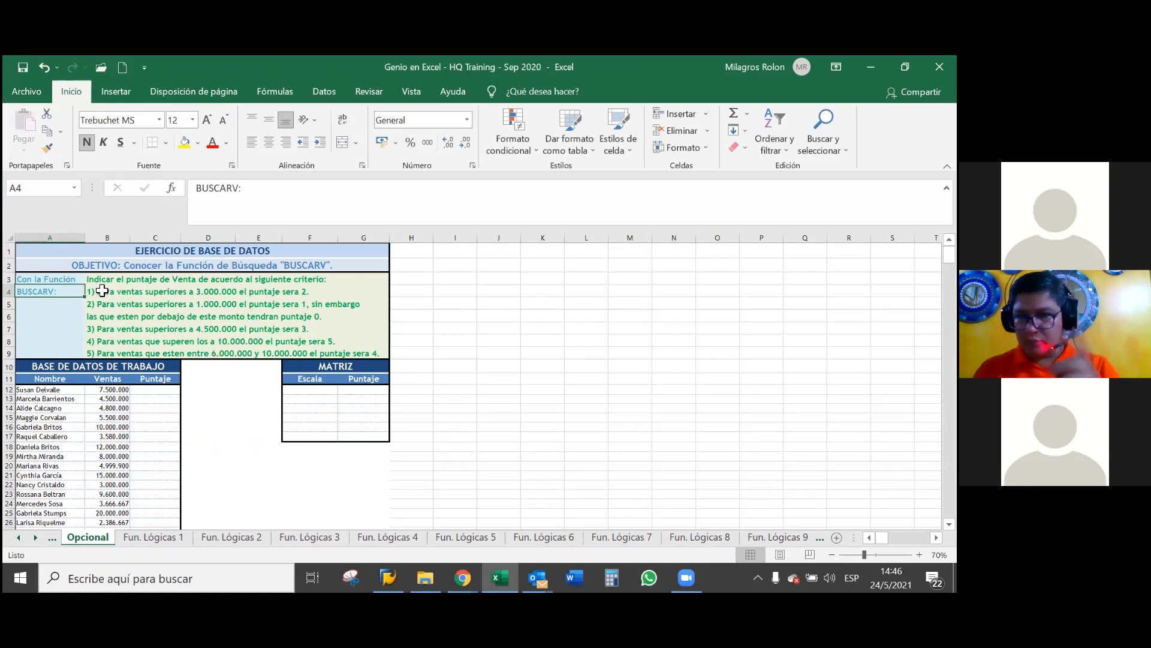
click(102, 291)
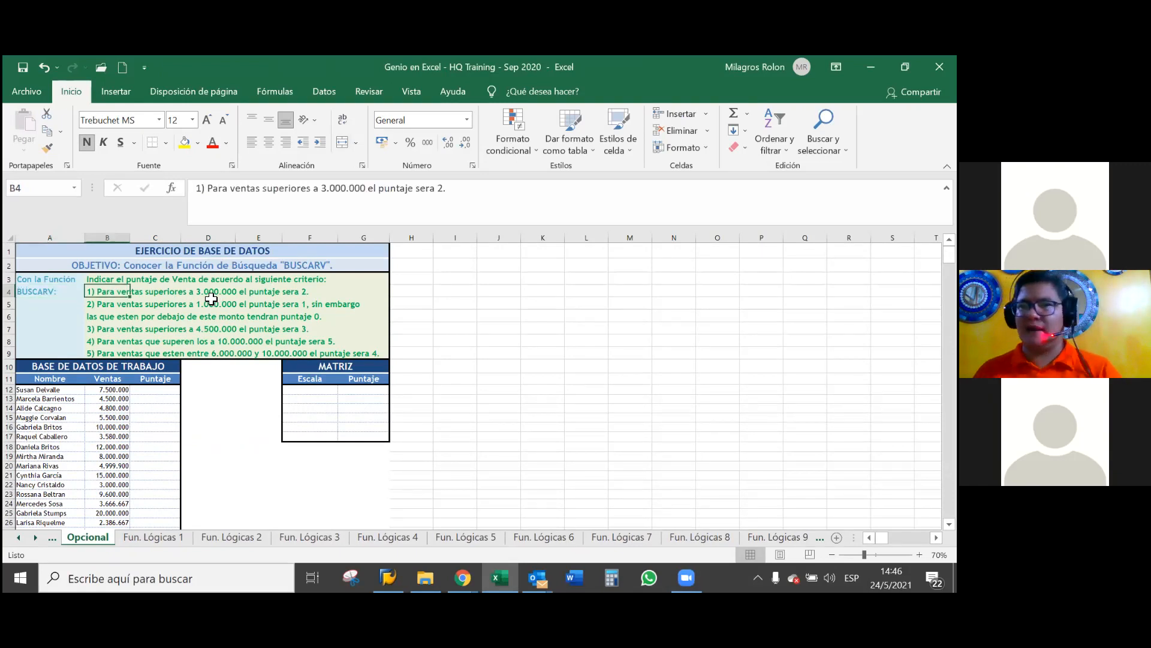
click(70, 317)
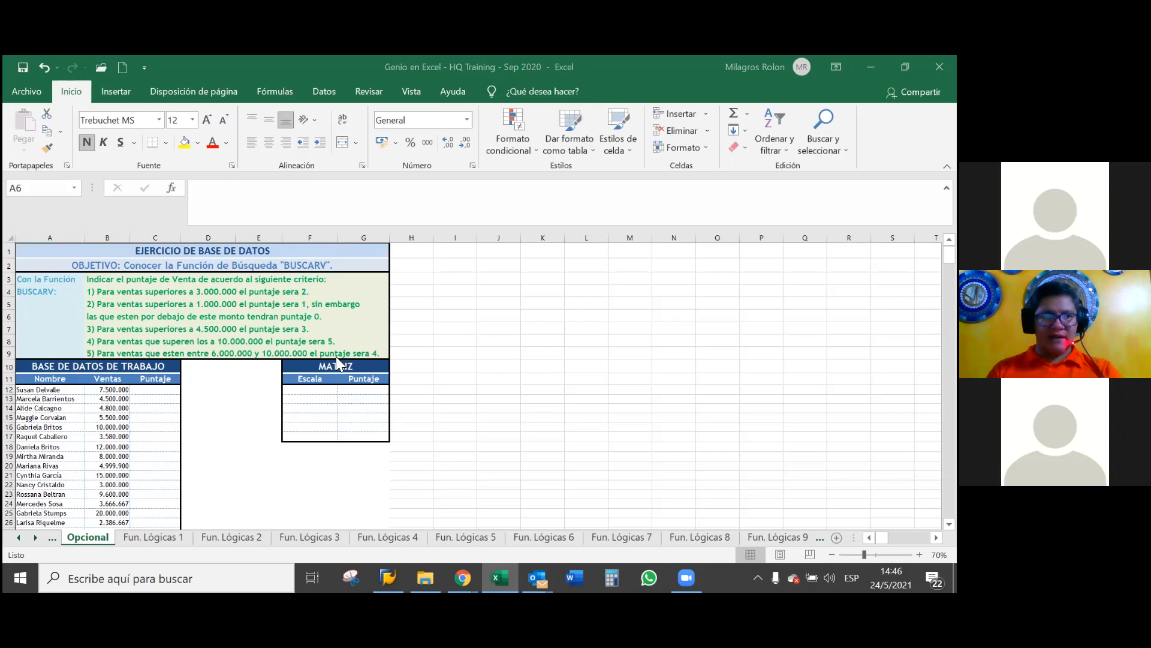
Step: Fill the first MATRIZ row with 3000000 as Escala in F12 and 2 as Puntaje in G12
click(324, 389)
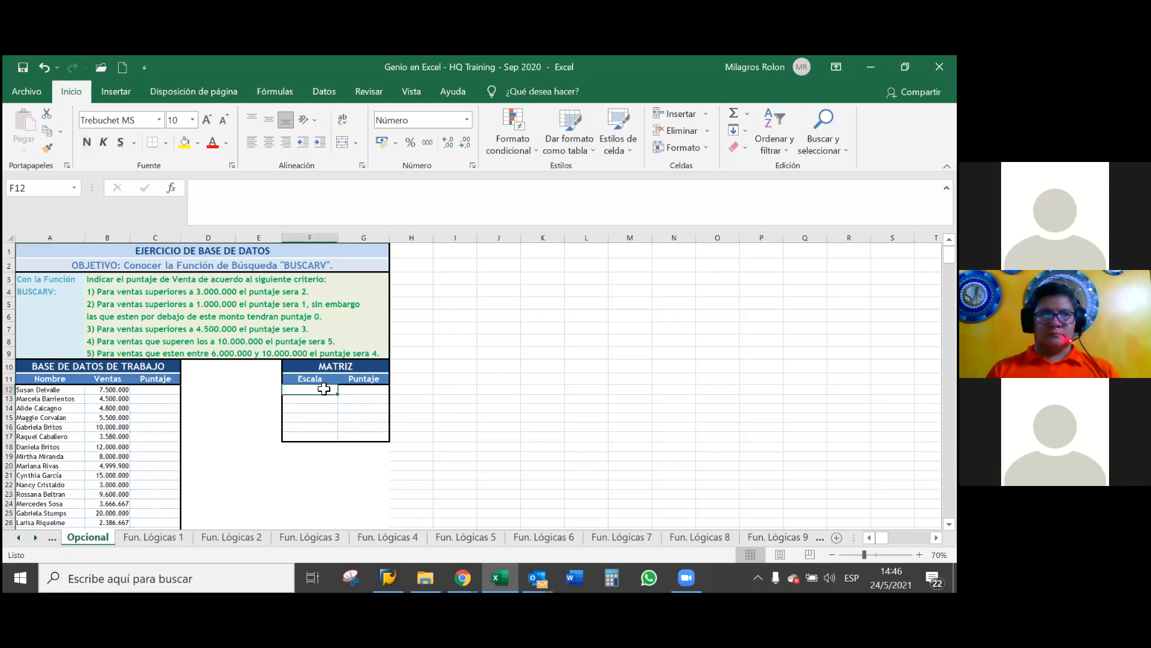
text(3.000.)
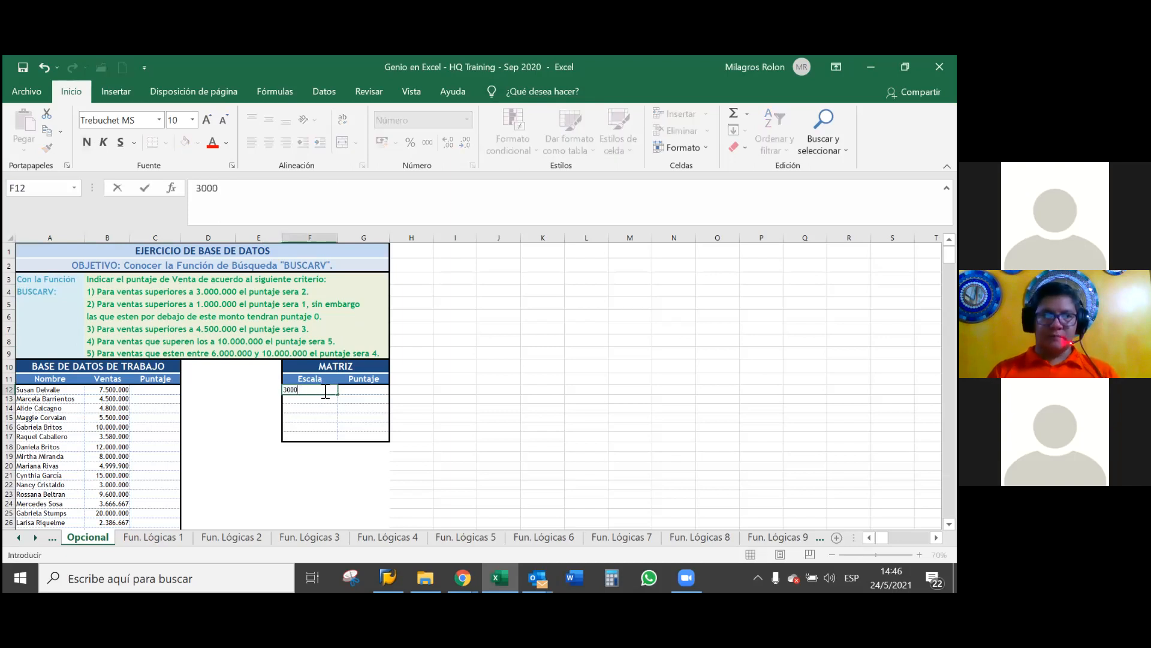
text(000)
key(Tab)
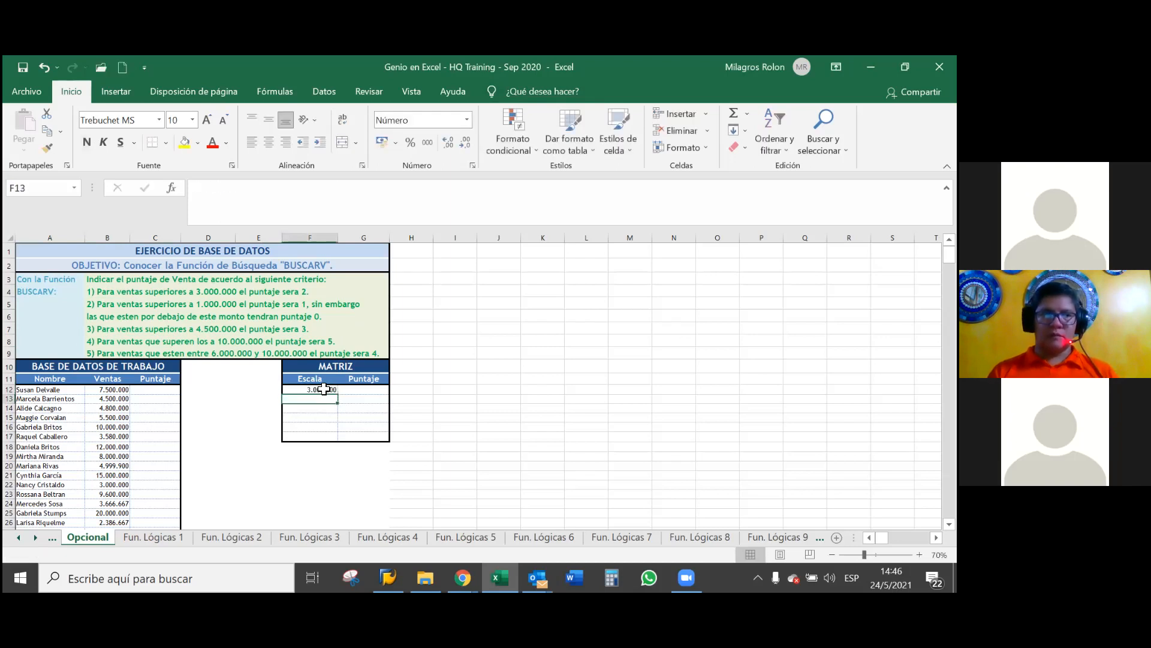
text(2)
key(Return)
key(Up)
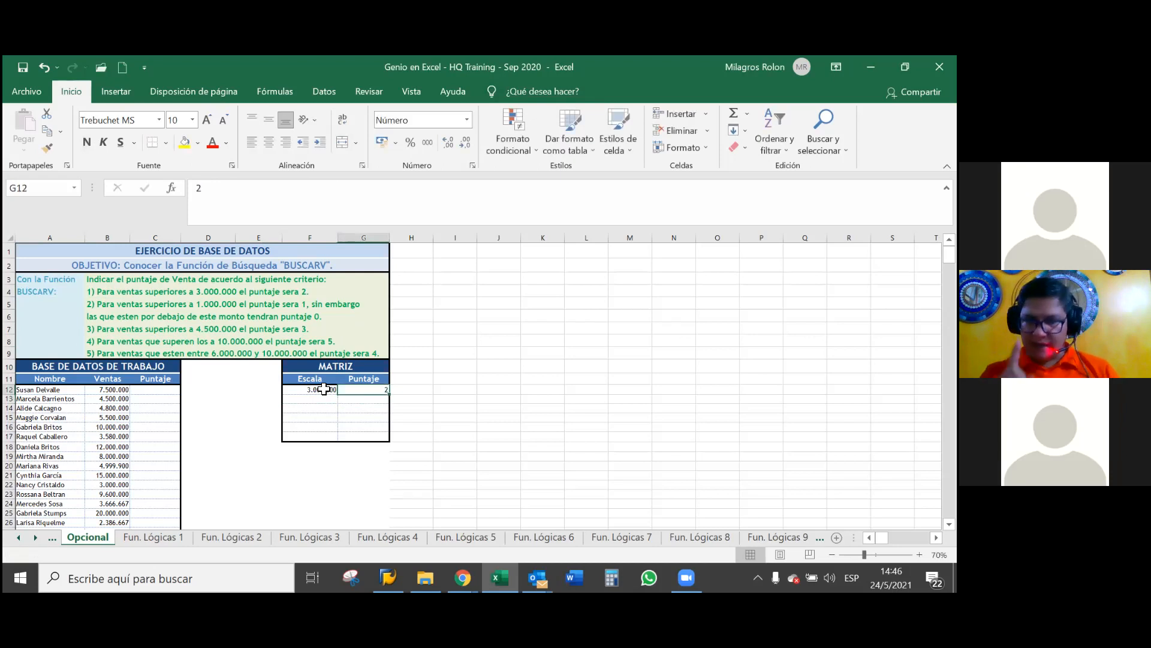
Step: Change the first Escala value in F12 to 3000001 so it matches the "ventas superiores a 3.000.000" criterion
click(324, 389)
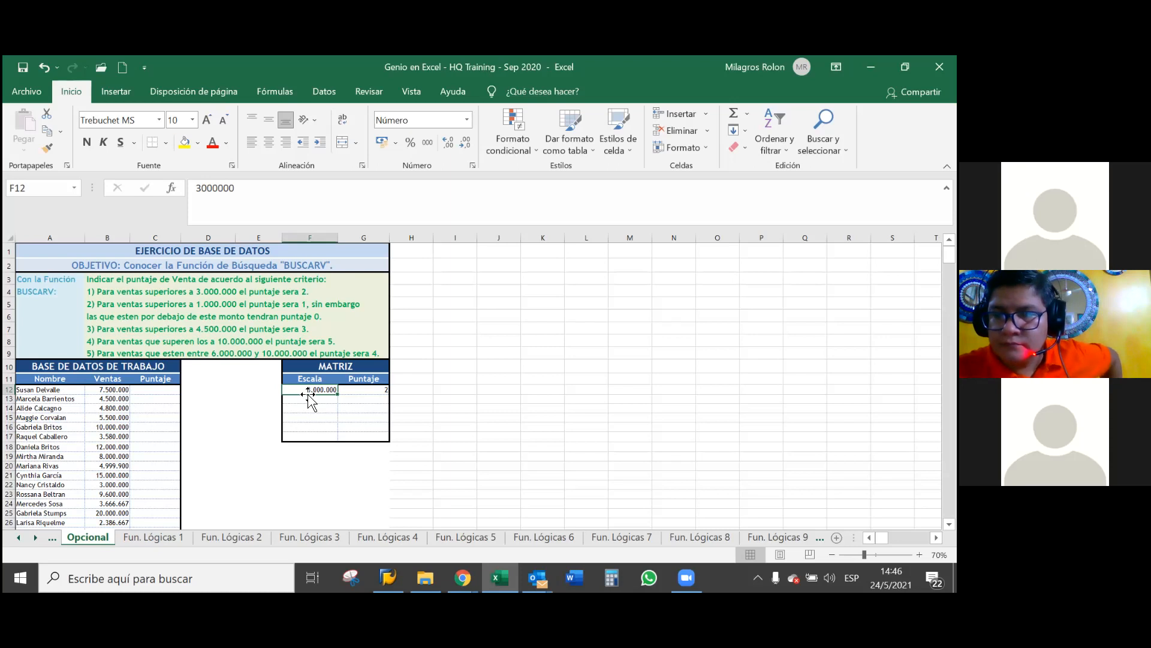
click(373, 391)
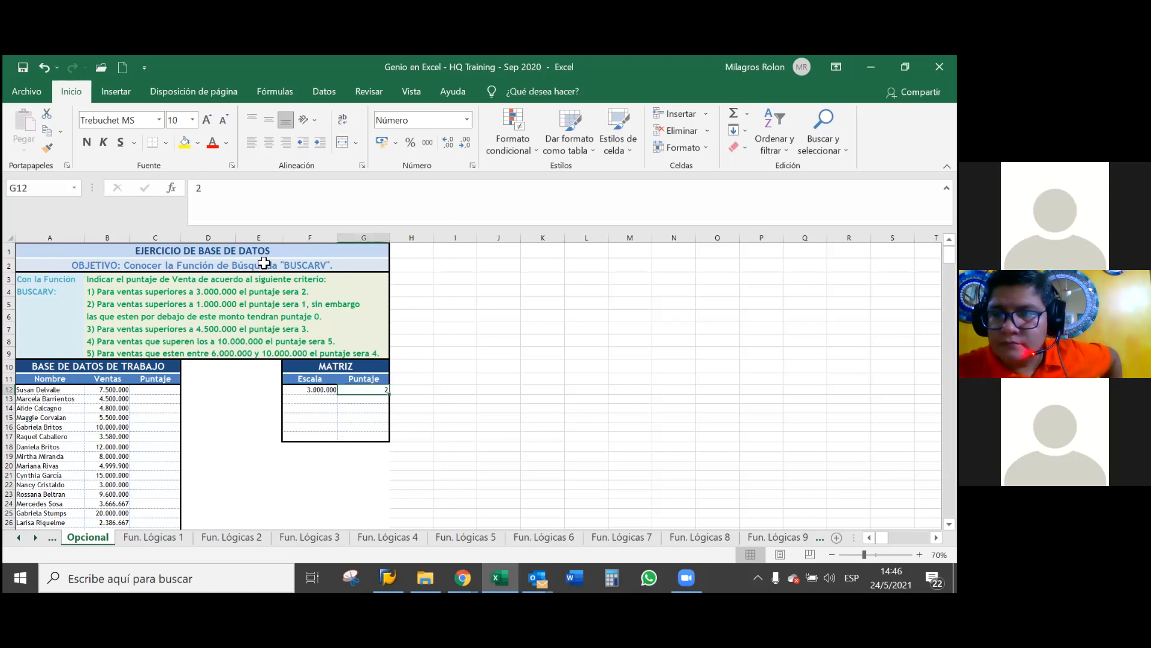
click(313, 293)
drag(279, 292, 105, 294)
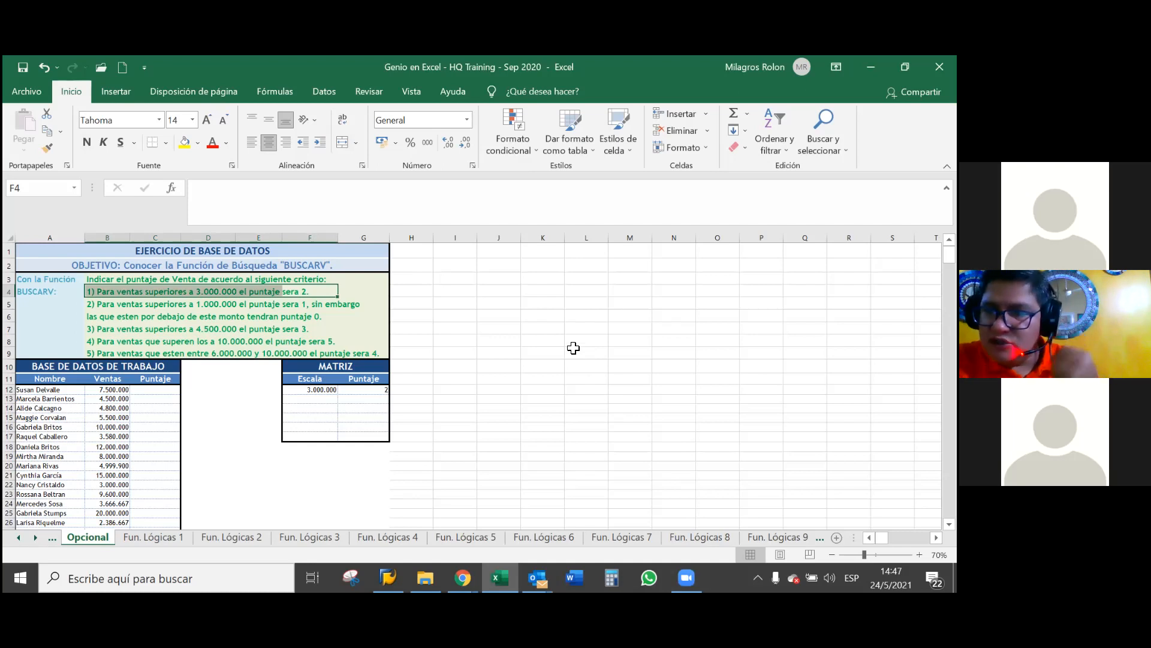
click(301, 389)
click(327, 196)
key(BackSpace)
text(1)
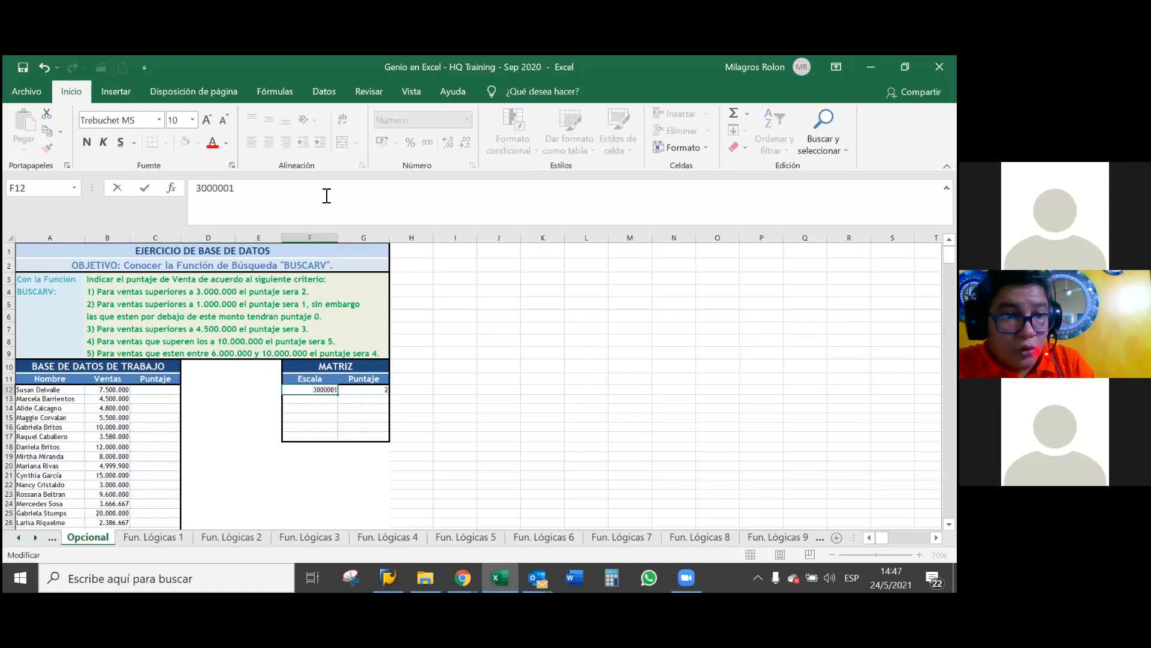
key(Return)
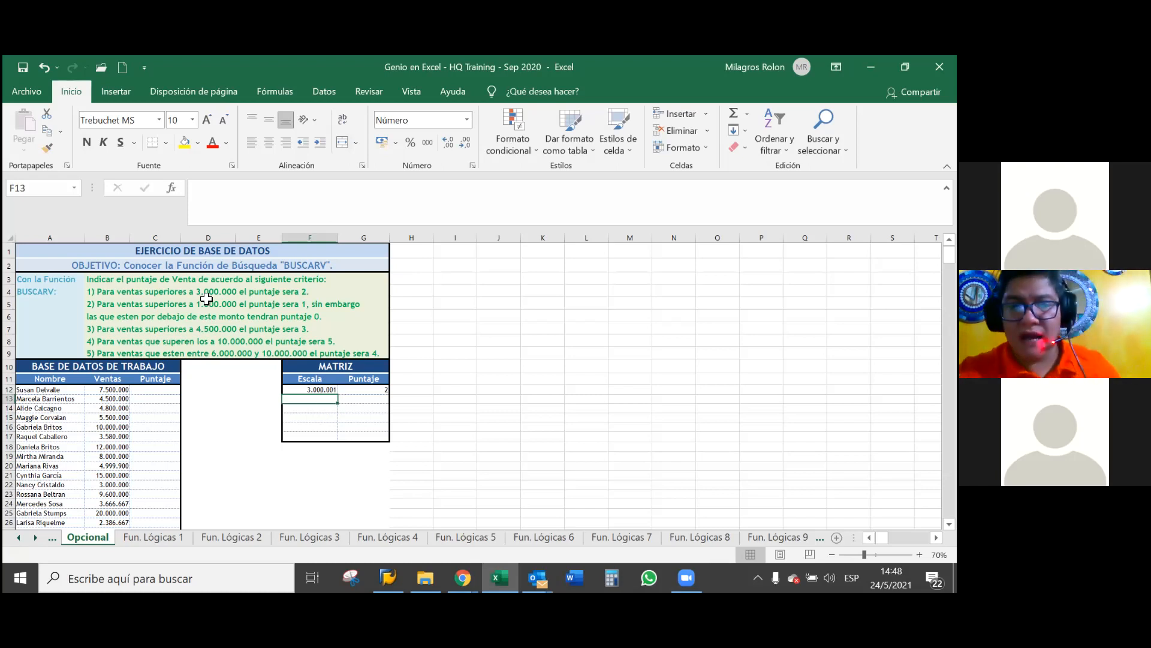
drag(208, 290, 306, 291)
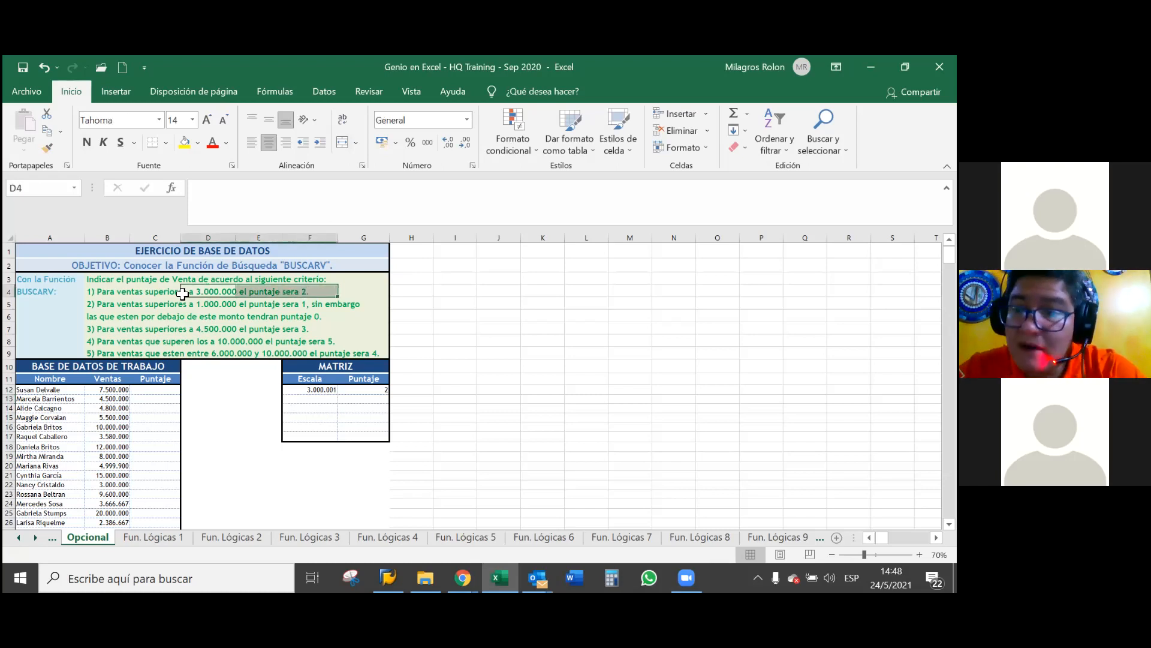
drag(102, 290, 316, 295)
click(334, 389)
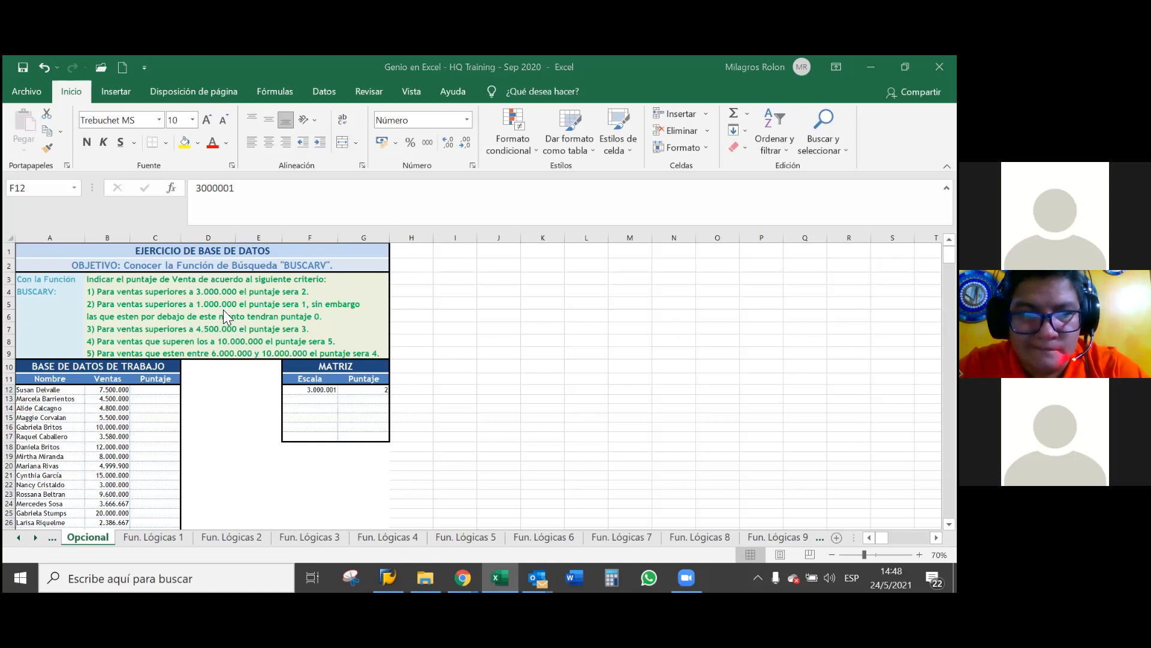
Step: Fill the second MATRIZ row from criterion 2, with 1000001 as Escala in F13 and 1 as Puntaje in G13
drag(90, 303, 380, 304)
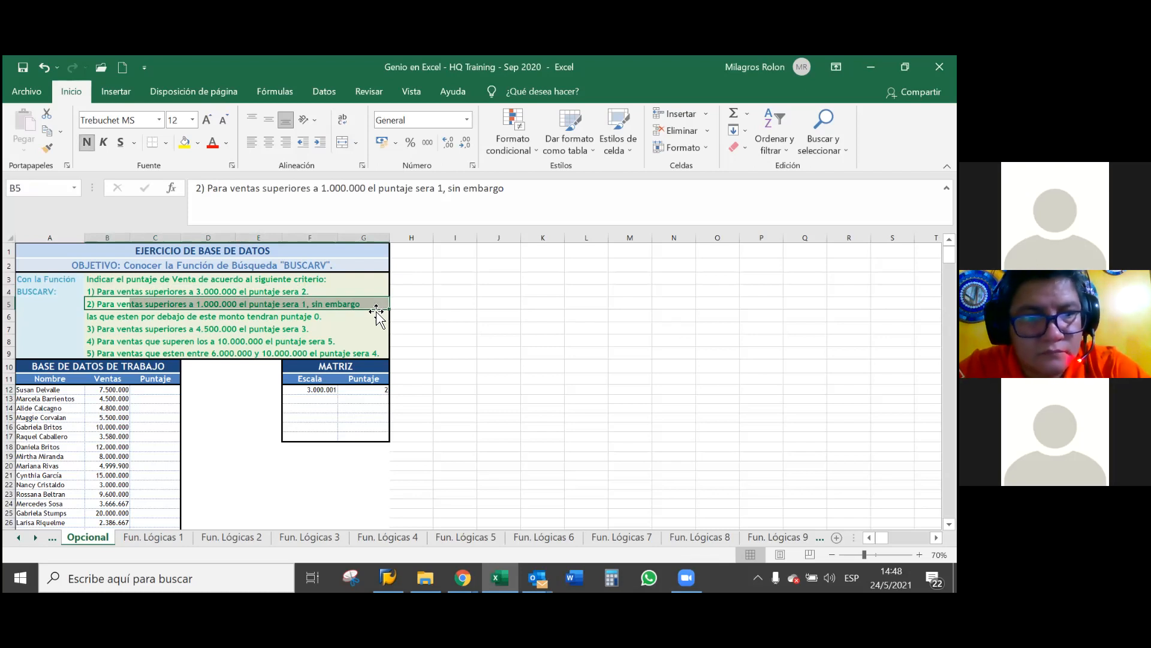
click(353, 327)
click(374, 315)
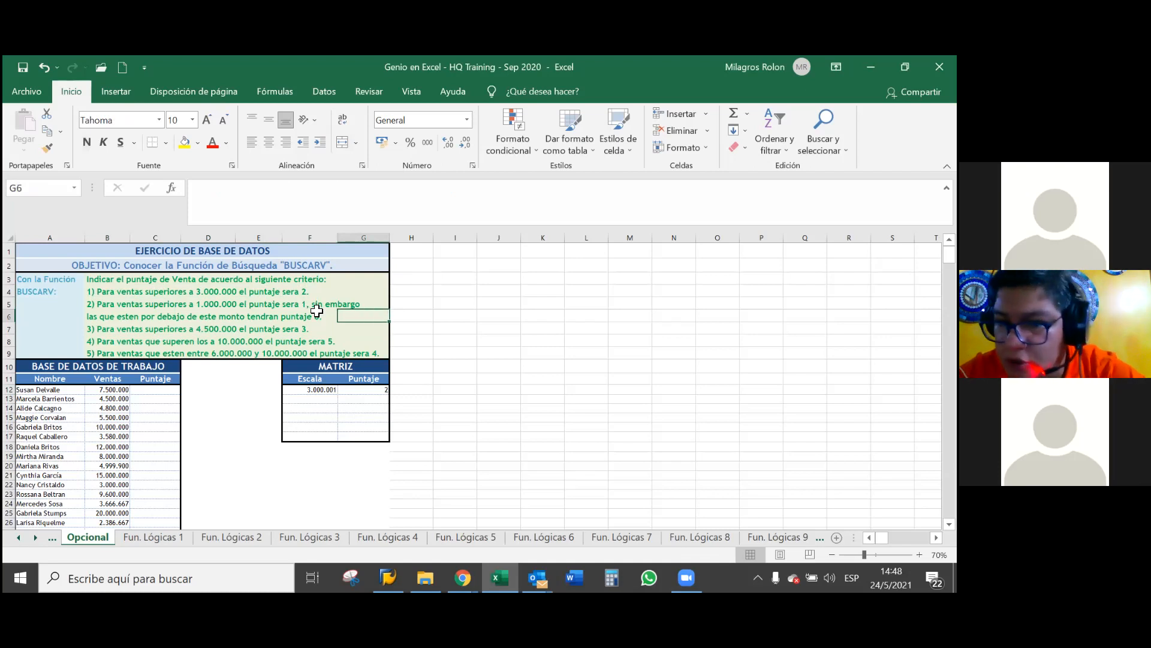
drag(89, 304, 367, 319)
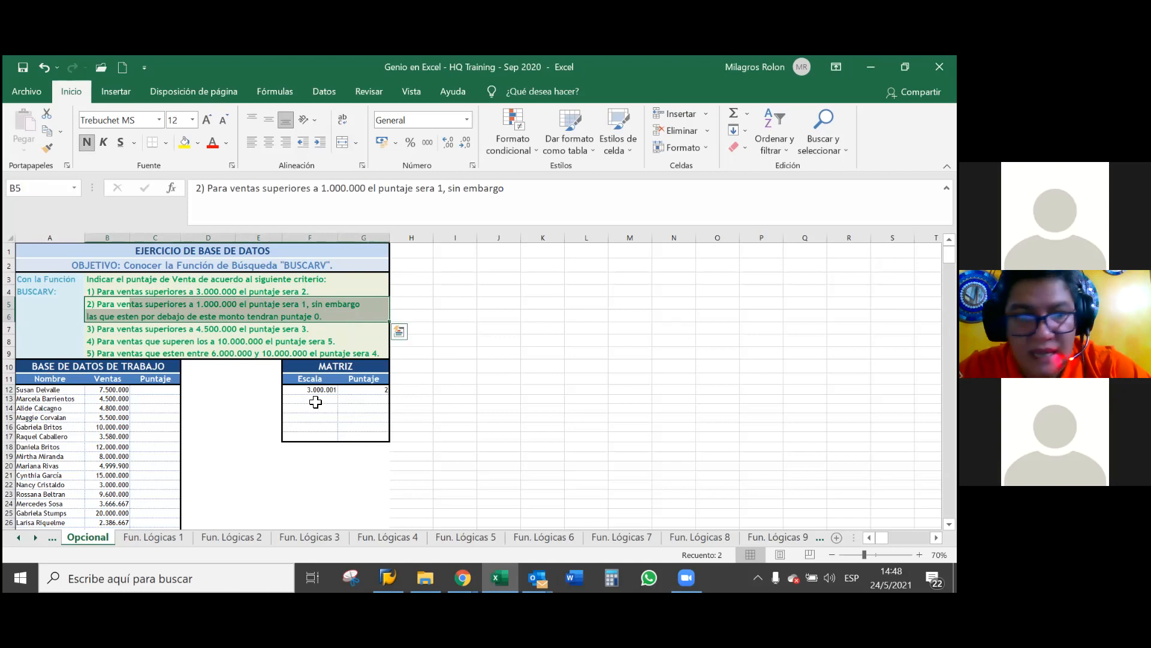
click(316, 400)
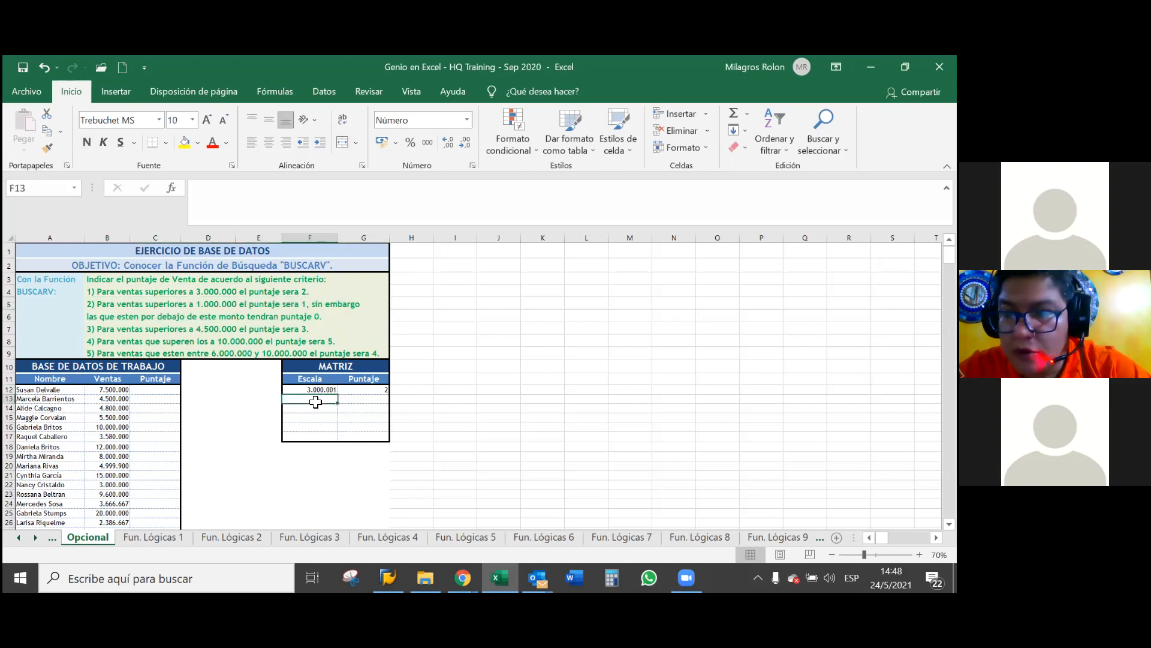
text(1.000.001)
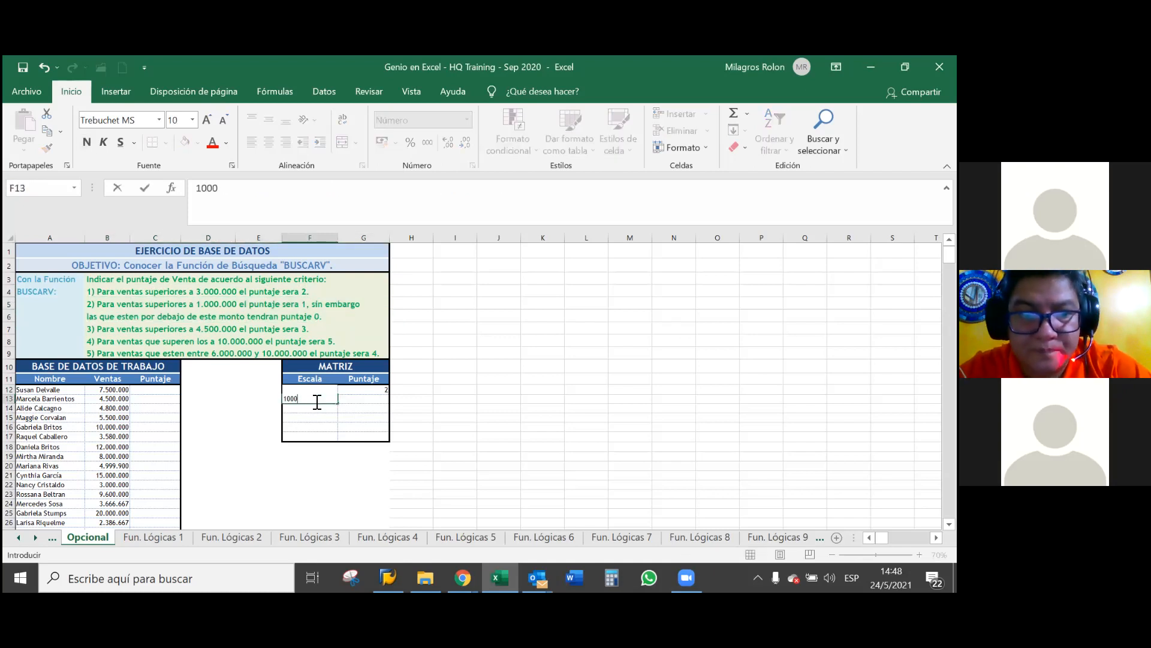
key(Return)
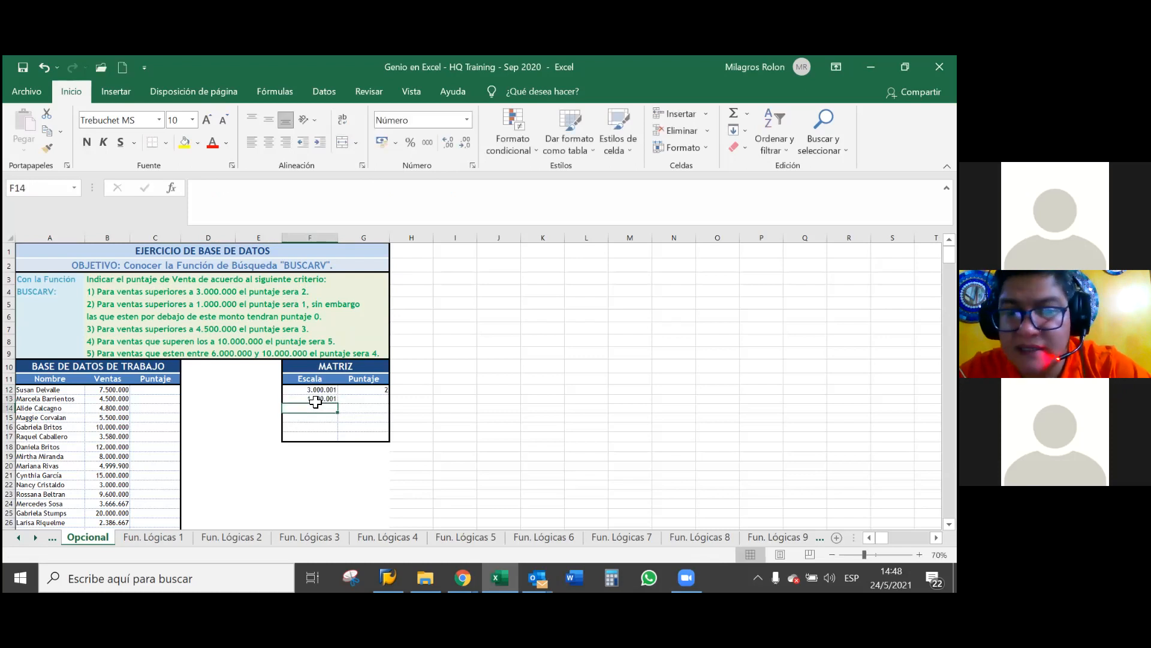
click(359, 400)
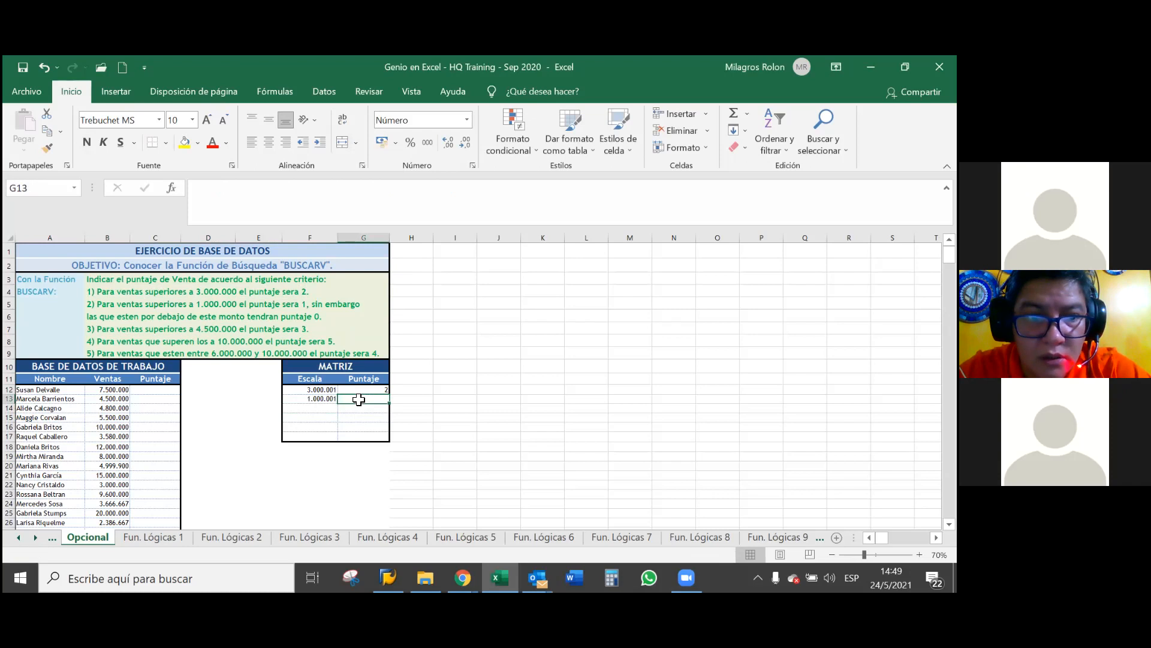
text(1)
key(Return)
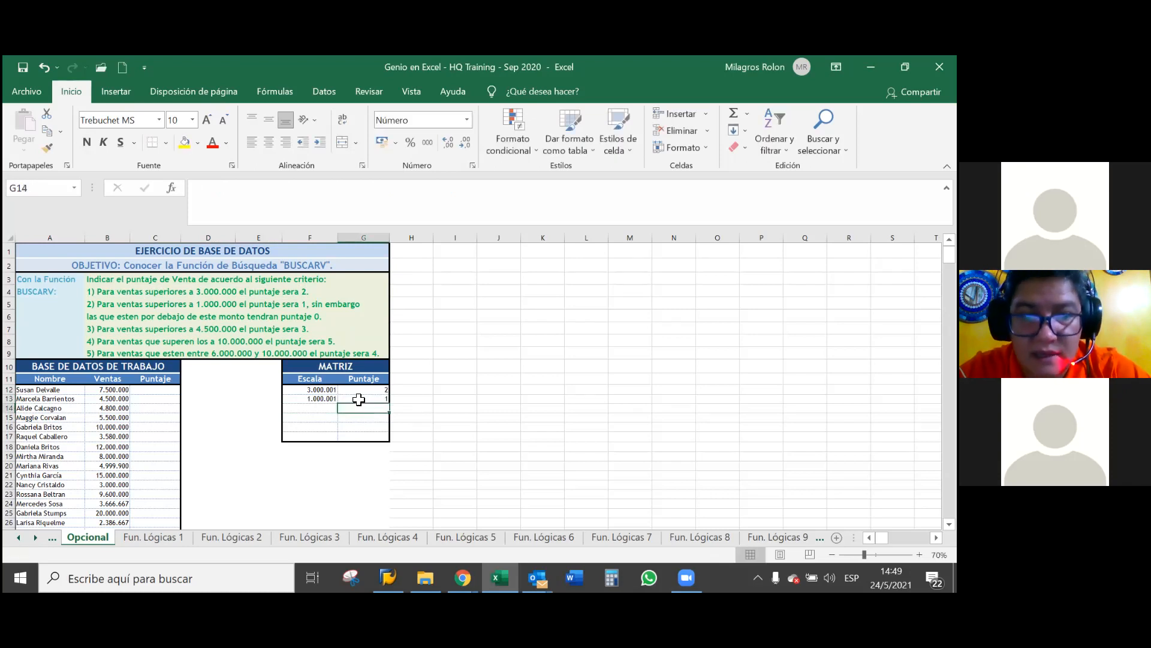
key(Left)
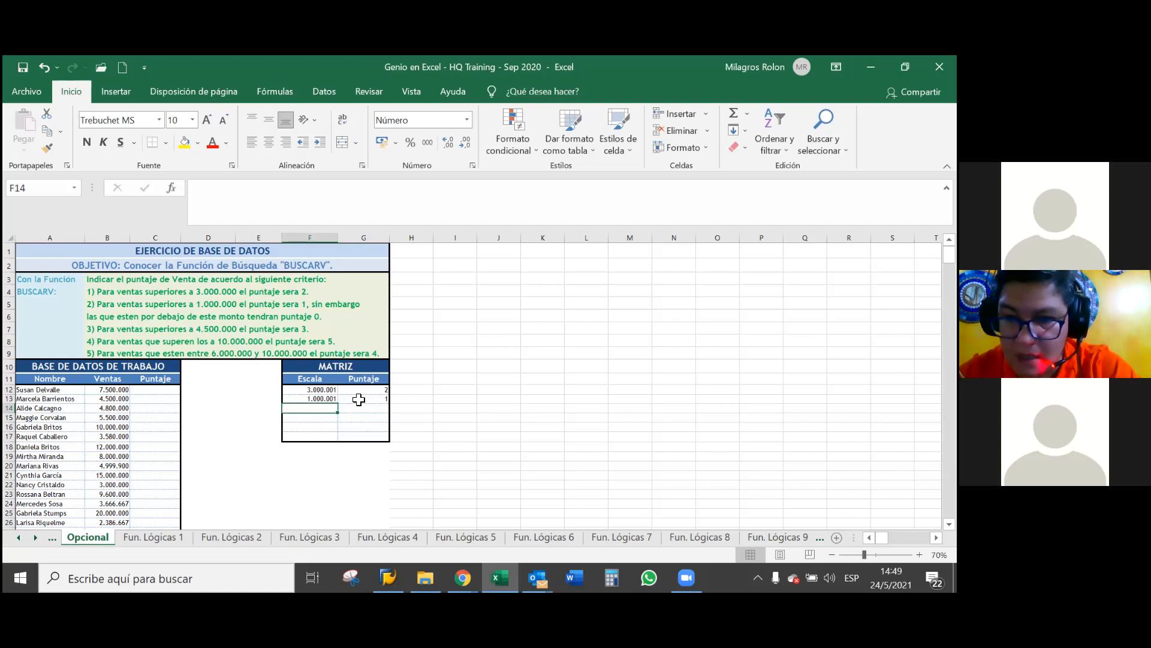
text(999)
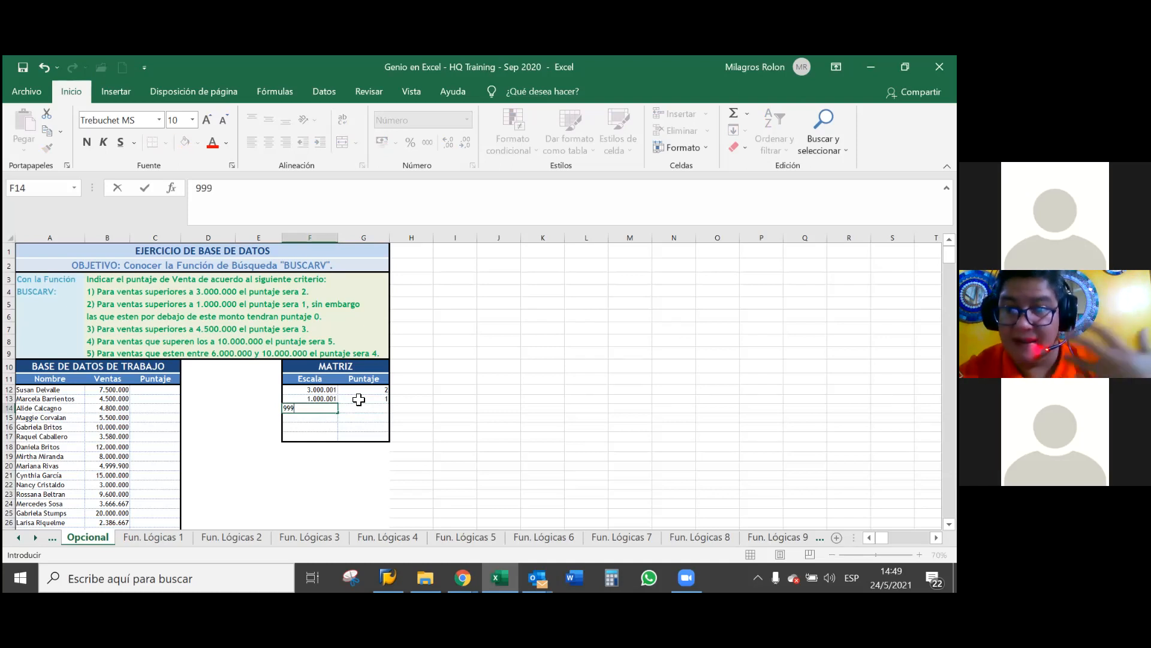
key(BackSpace)
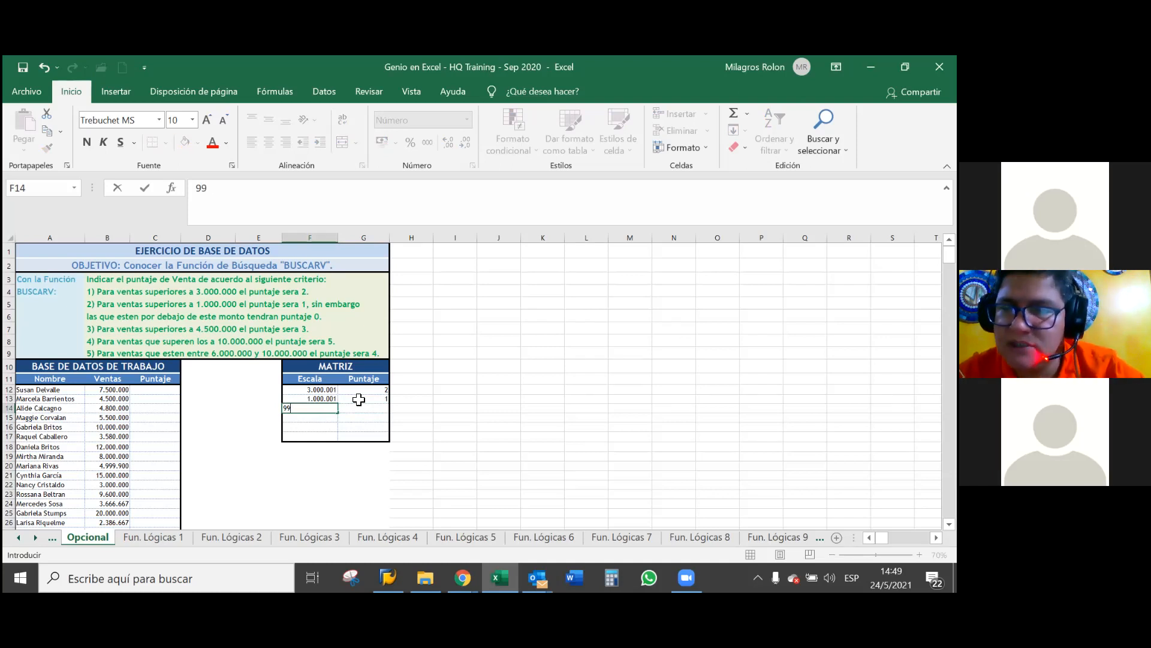
key(BackSpace)
key(BackSpace)
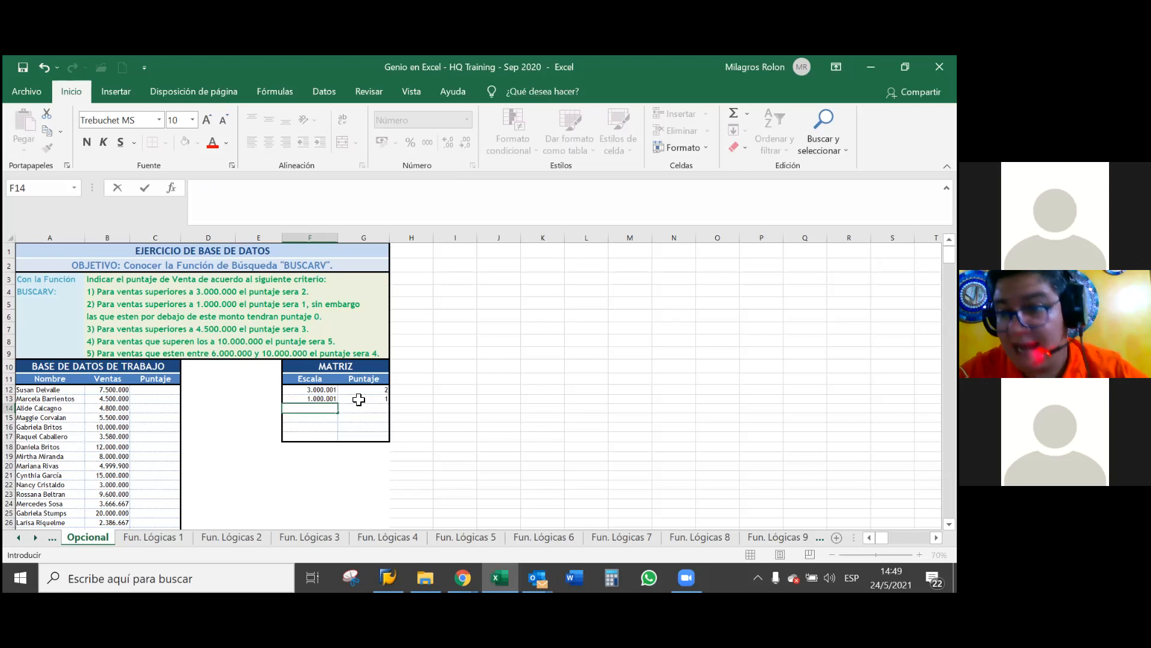
text(999999)
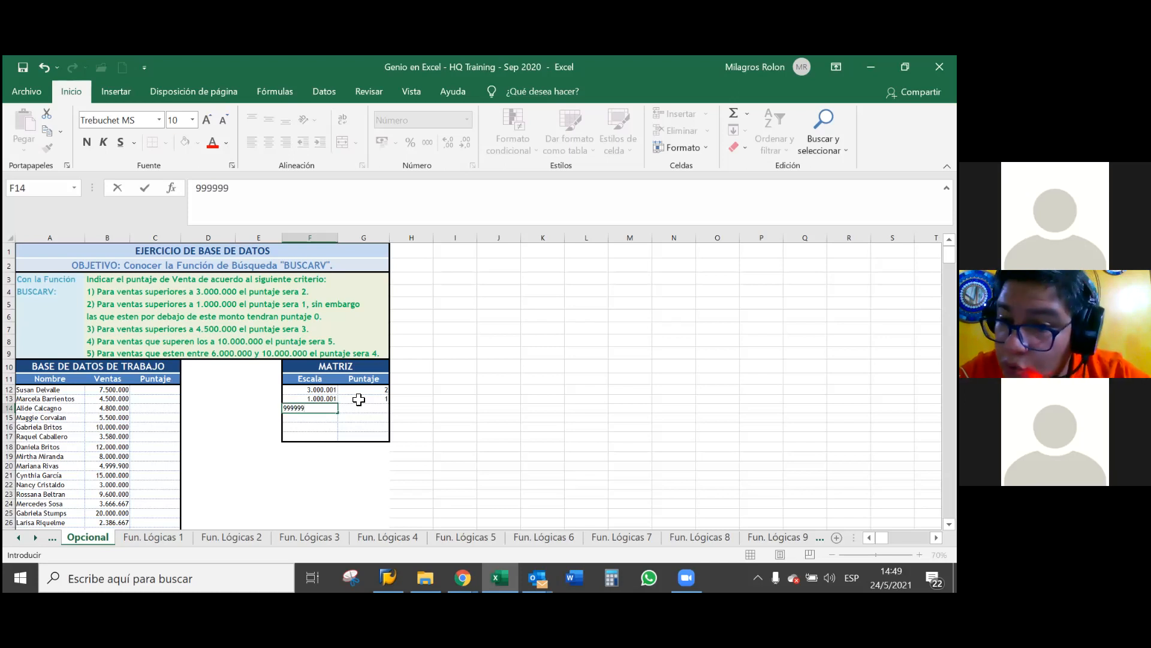
key(BackSpace)
key(BackSpace)
key(BackSpace)
key(BackSpace)
key(BackSpace)
key(BackSpace)
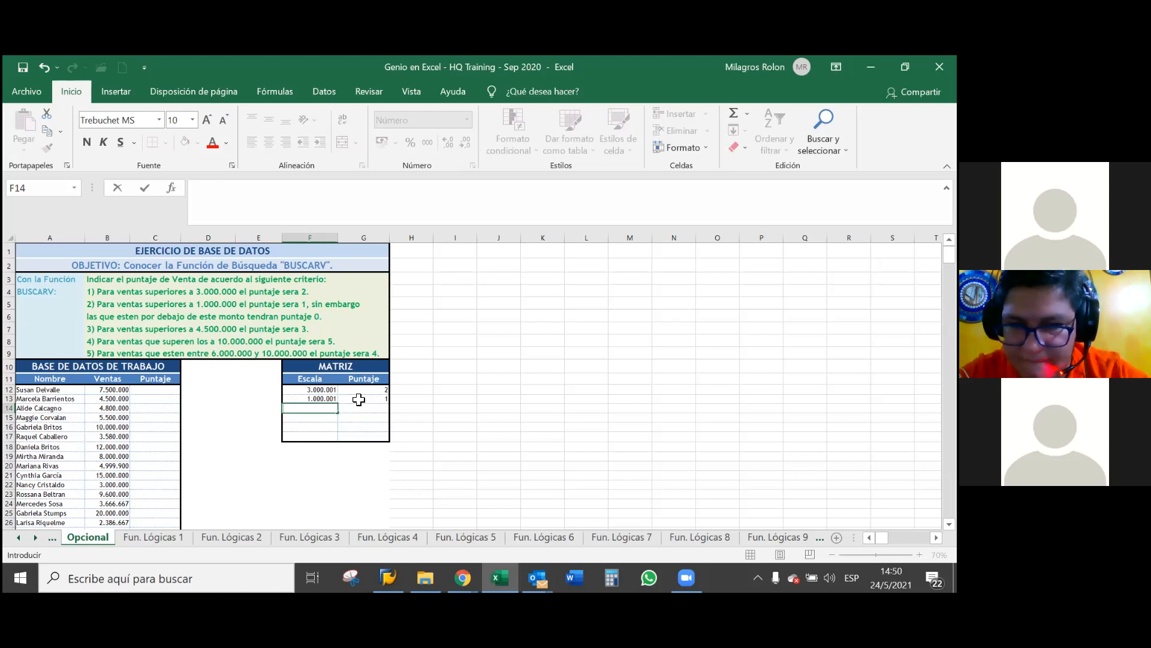
key(Return)
Step: Fill the third MATRIZ row for sales below the criterion 2 amount, with 0 as Escala in F14 and 0 as Puntaje in G14
key(Up)
key(Right)
text(0)
key(Return)
key(Up)
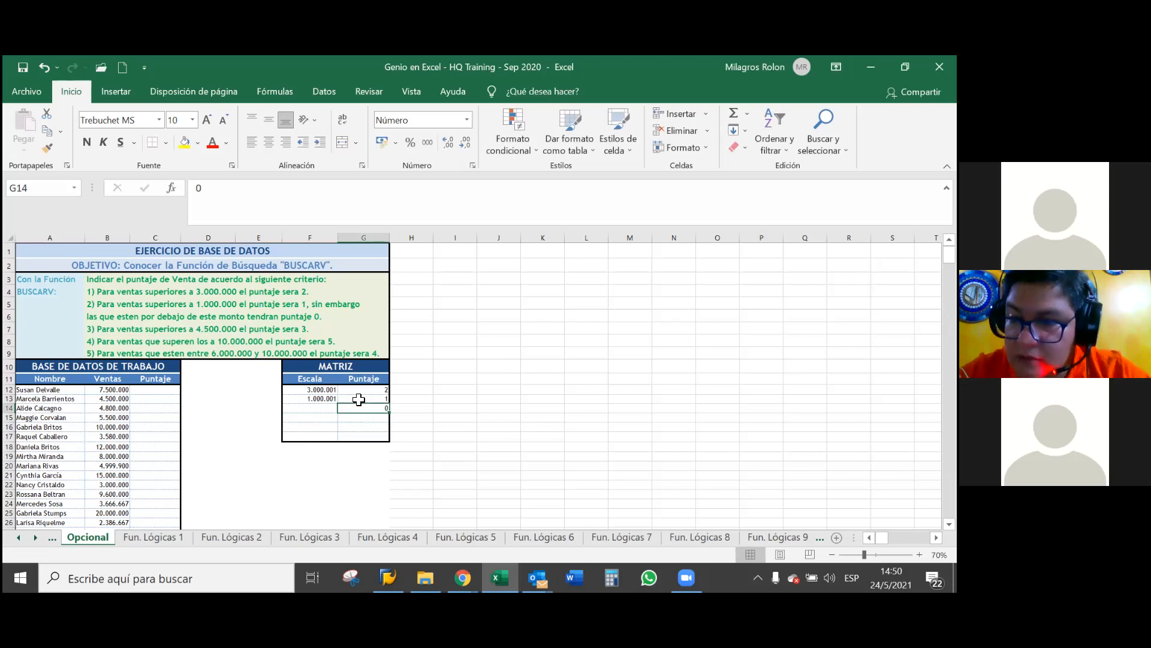
click(326, 409)
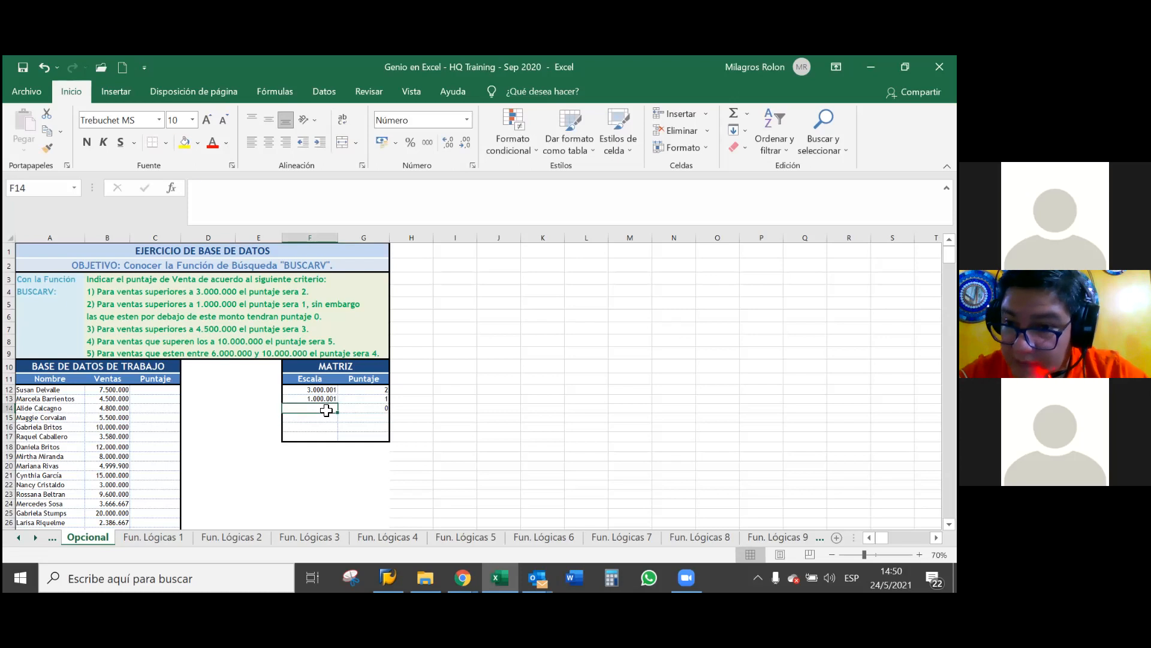
text(1)
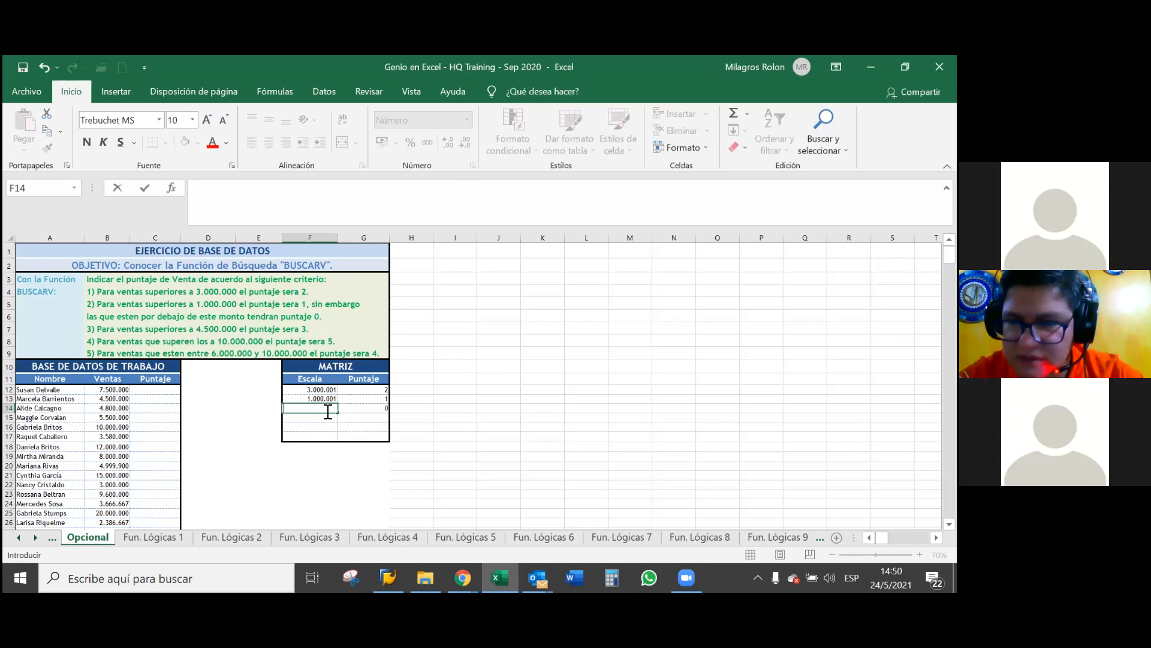
text(0)
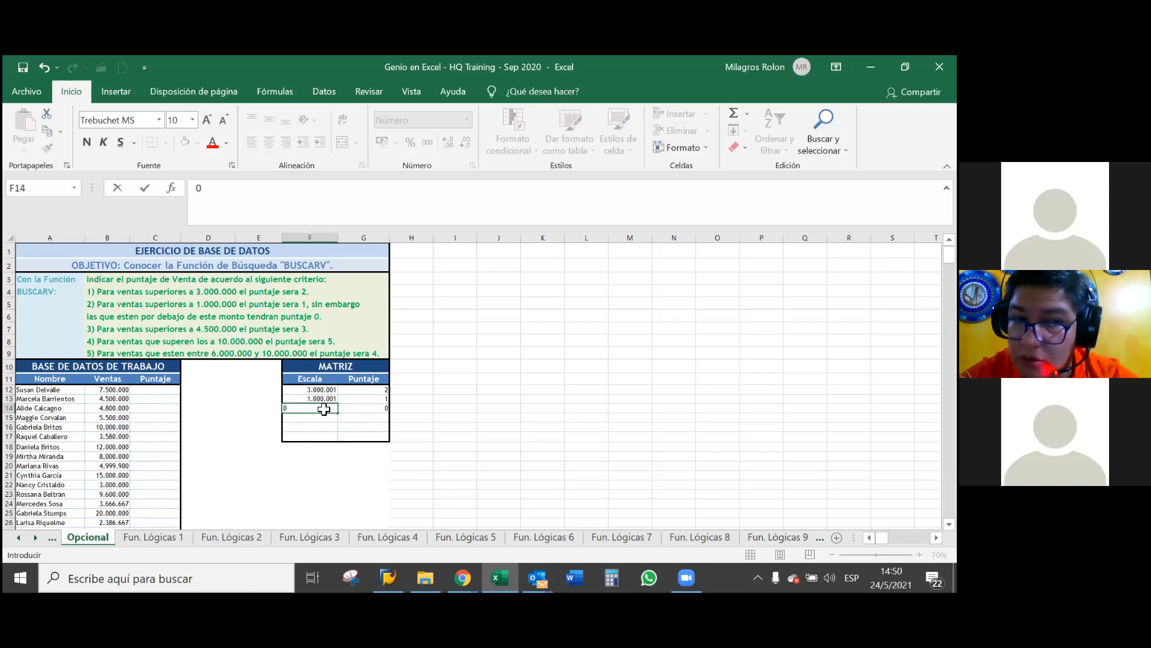
key(Return)
key(Up)
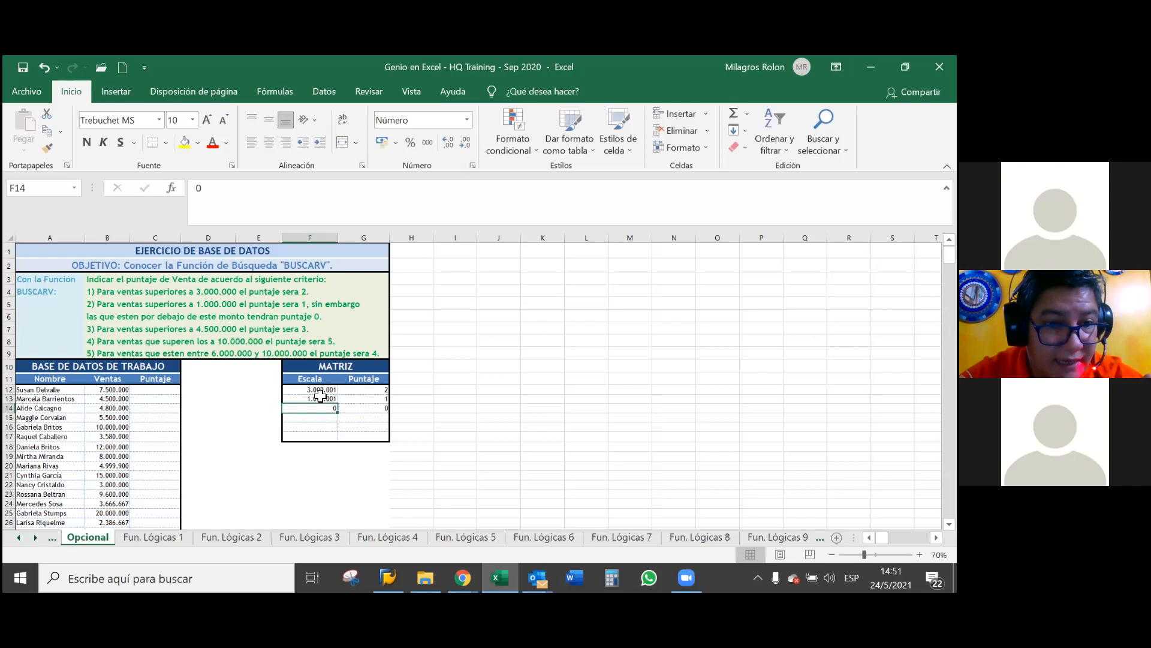
key(shift+Up)
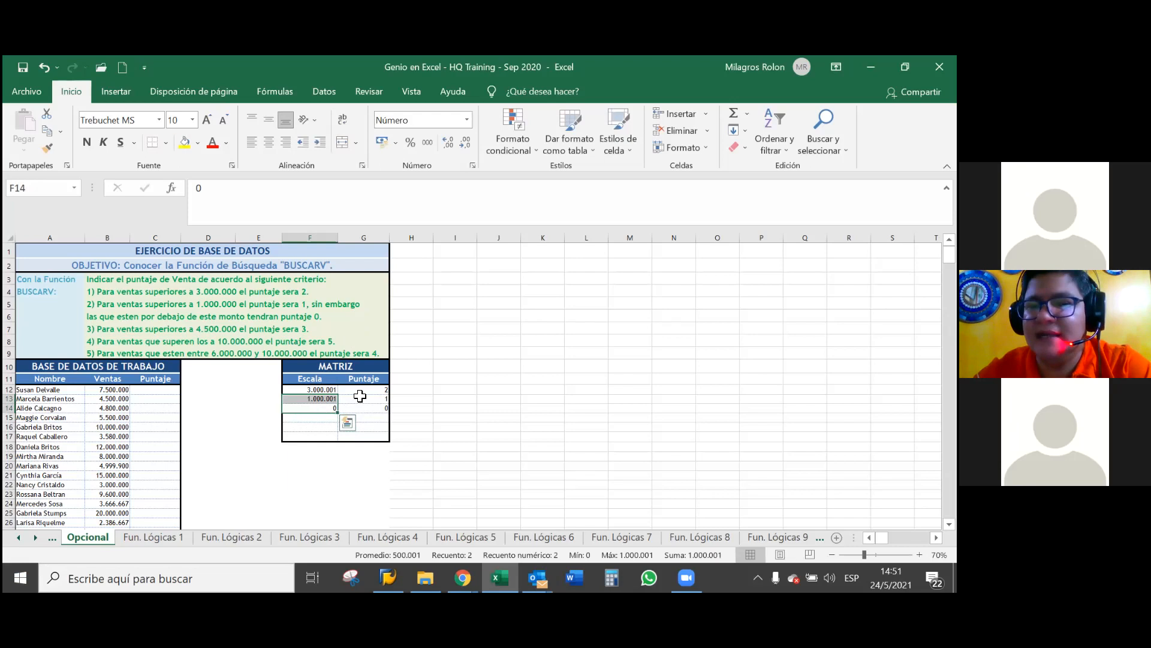
Step: Fill the fourth MATRIZ row from criterion 3, with 4500001 as Escala in F15 and 3 as Puntaje in G15
click(95, 331)
click(63, 327)
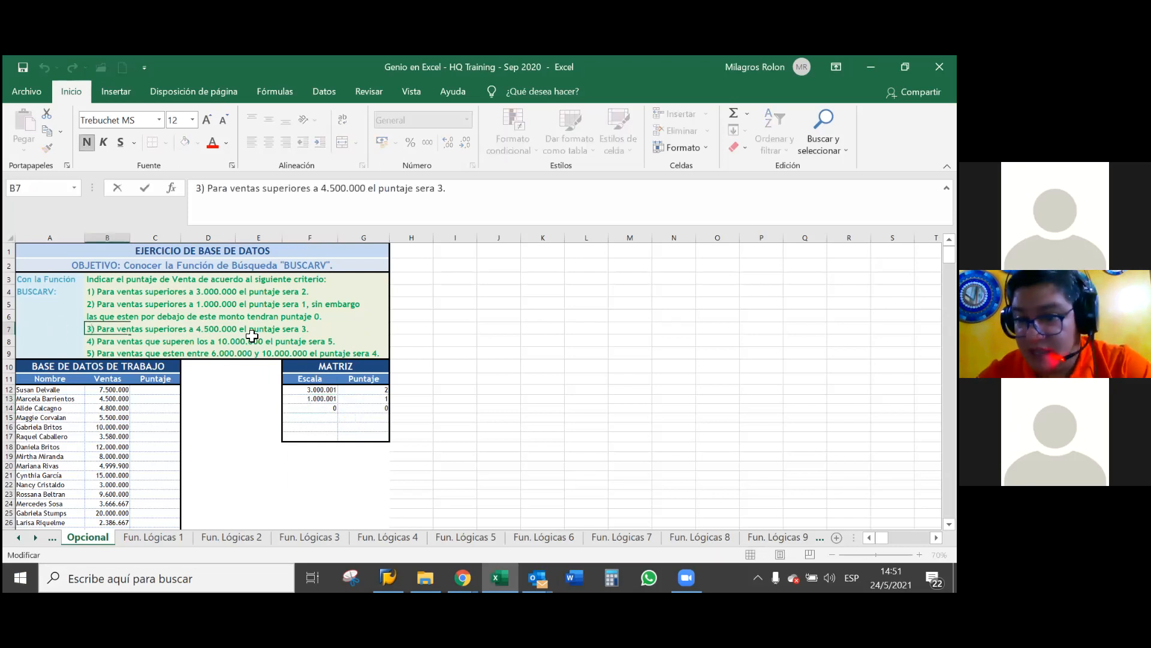
click(306, 418)
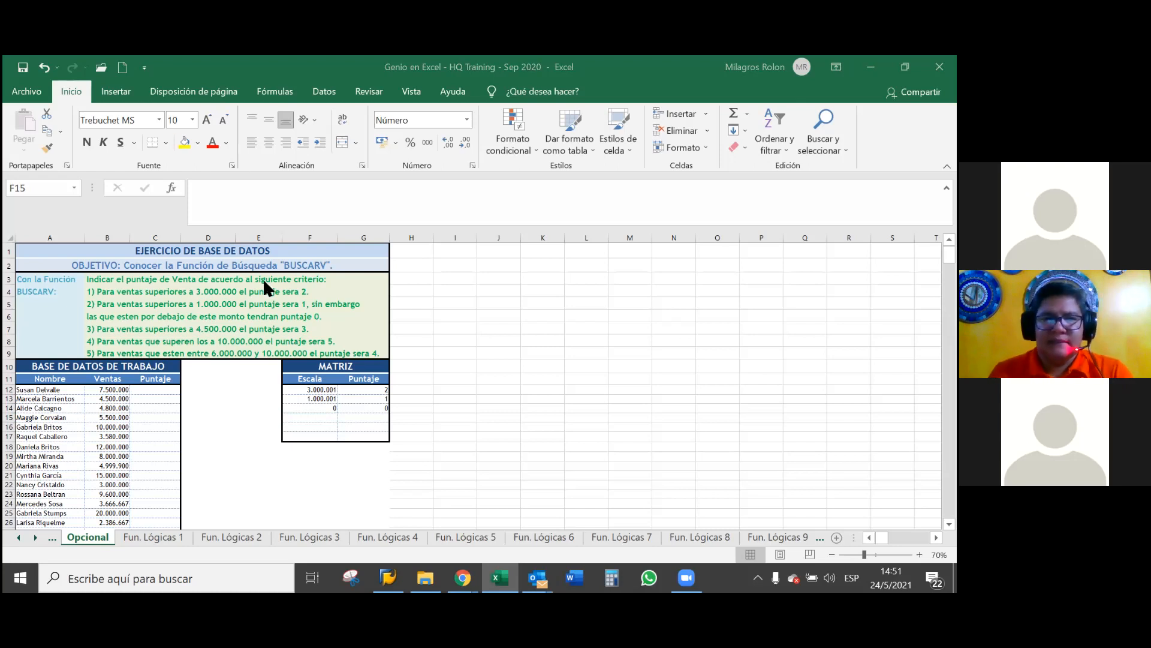
click(312, 416)
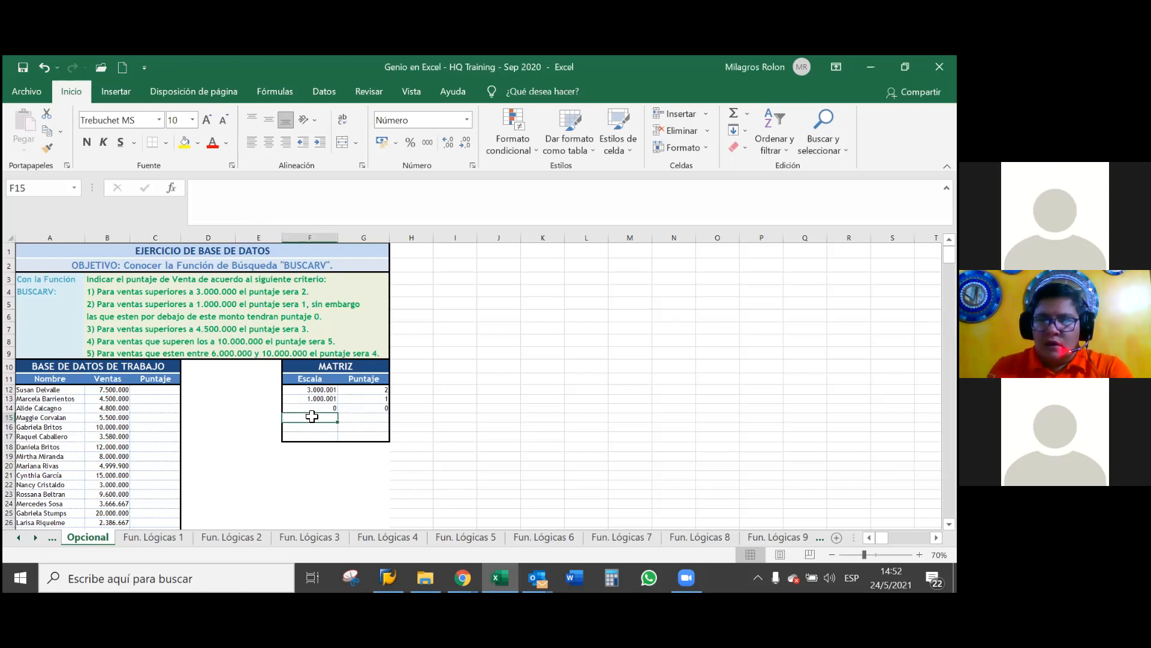
text(45)
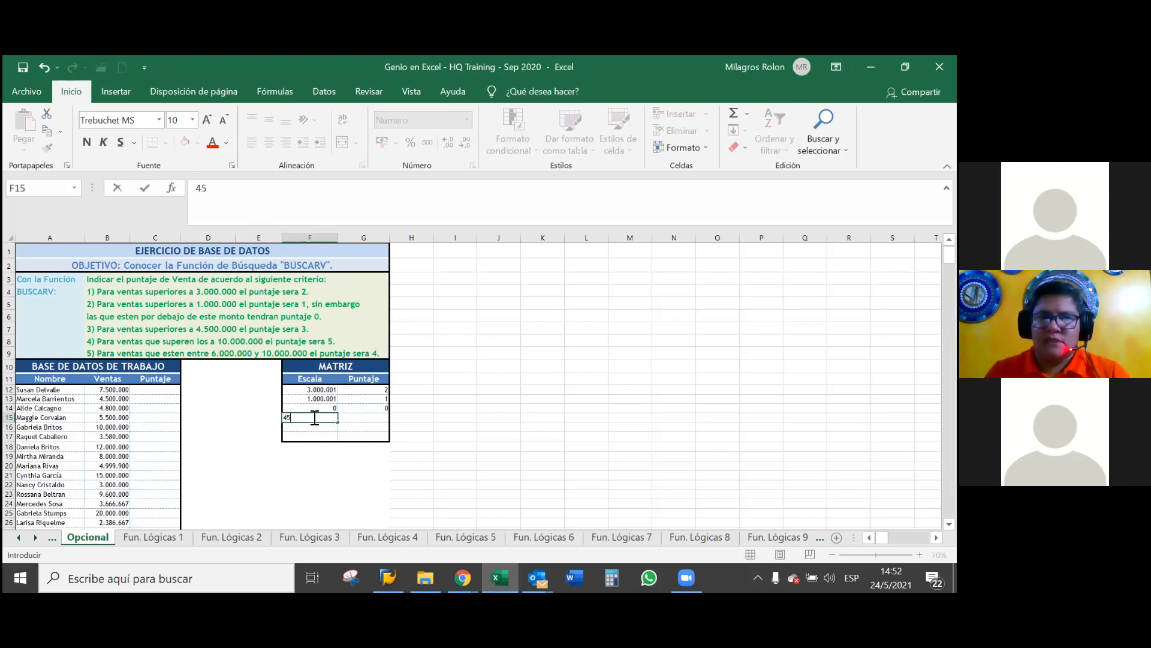
text(00001)
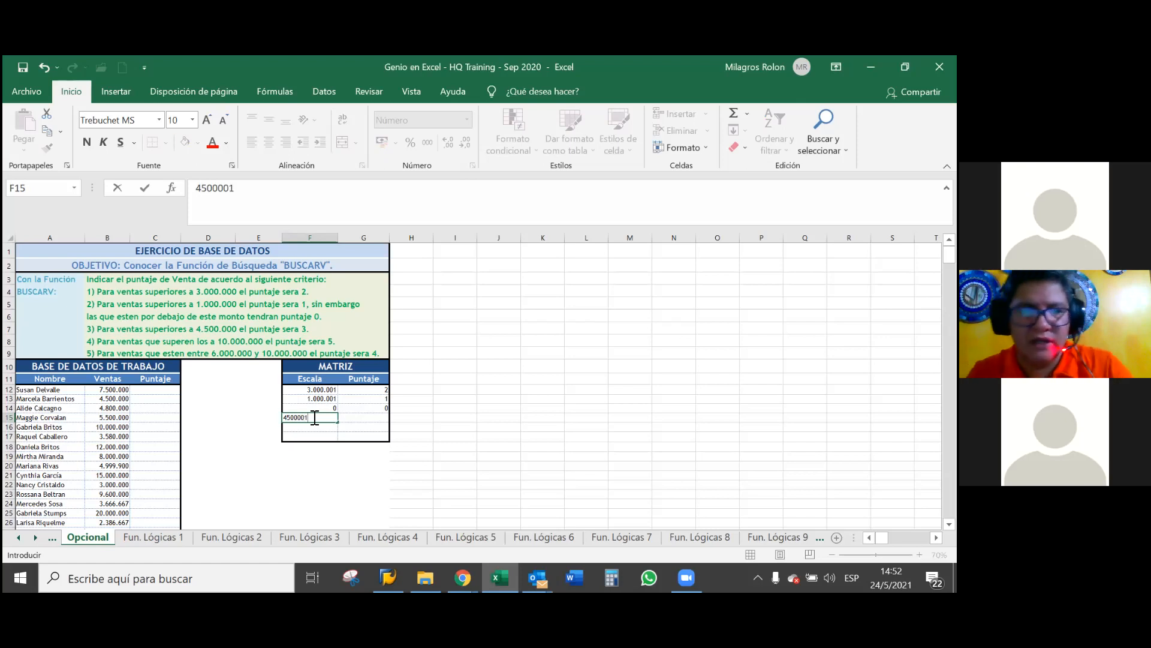
key(Return)
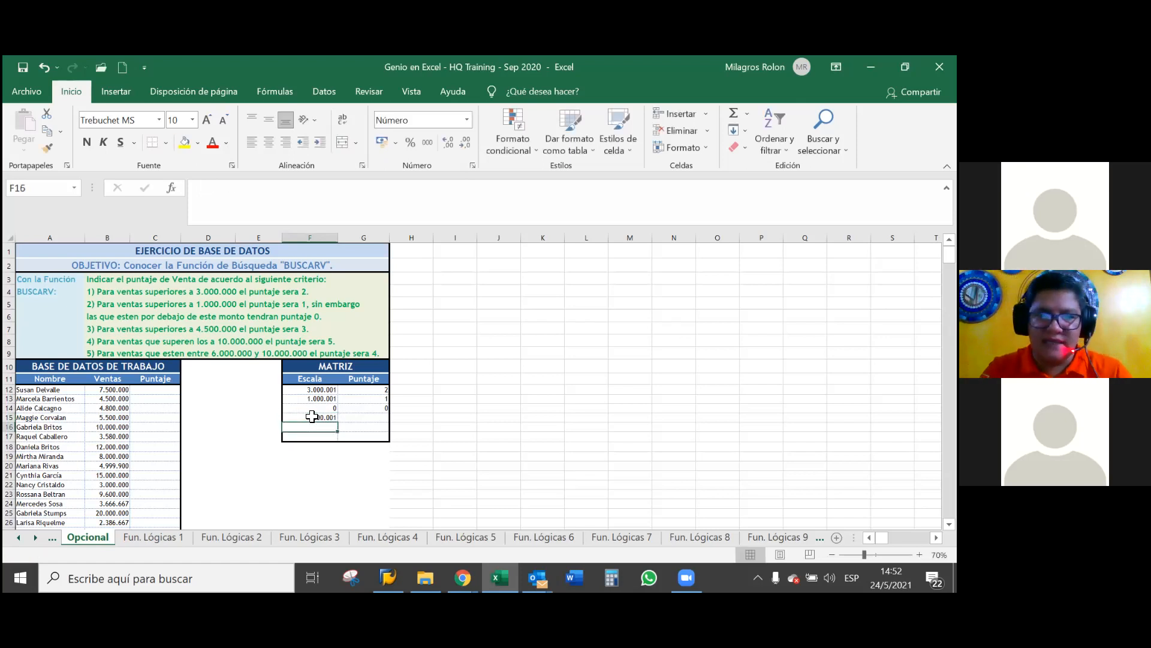
key(Up)
key(Right)
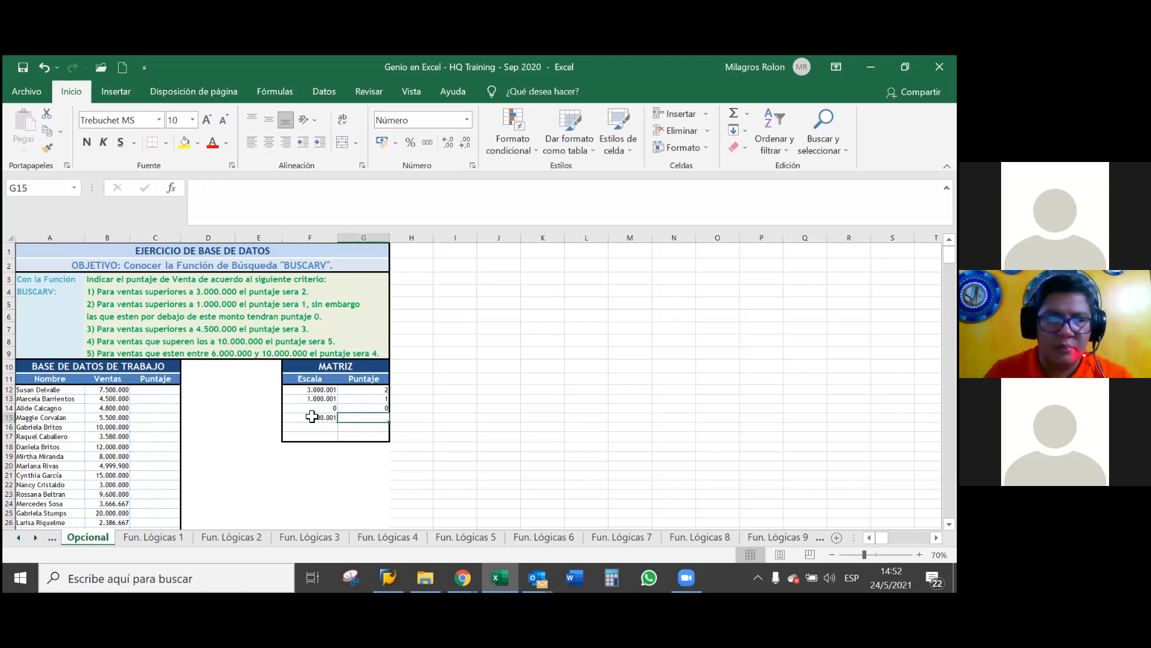
text(3)
key(Left)
Step: Fill the fifth MATRIZ row from criterion 4, with 10000001 as Escala in F16 and 5 as Puntaje in G16
key(Down)
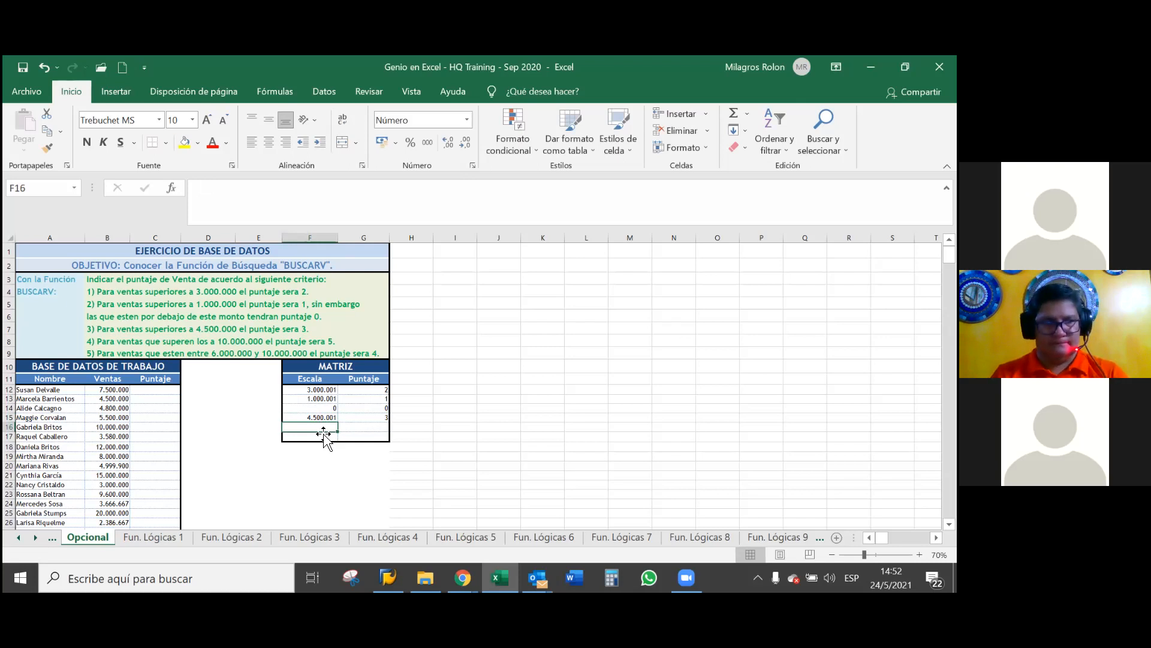
text(1)
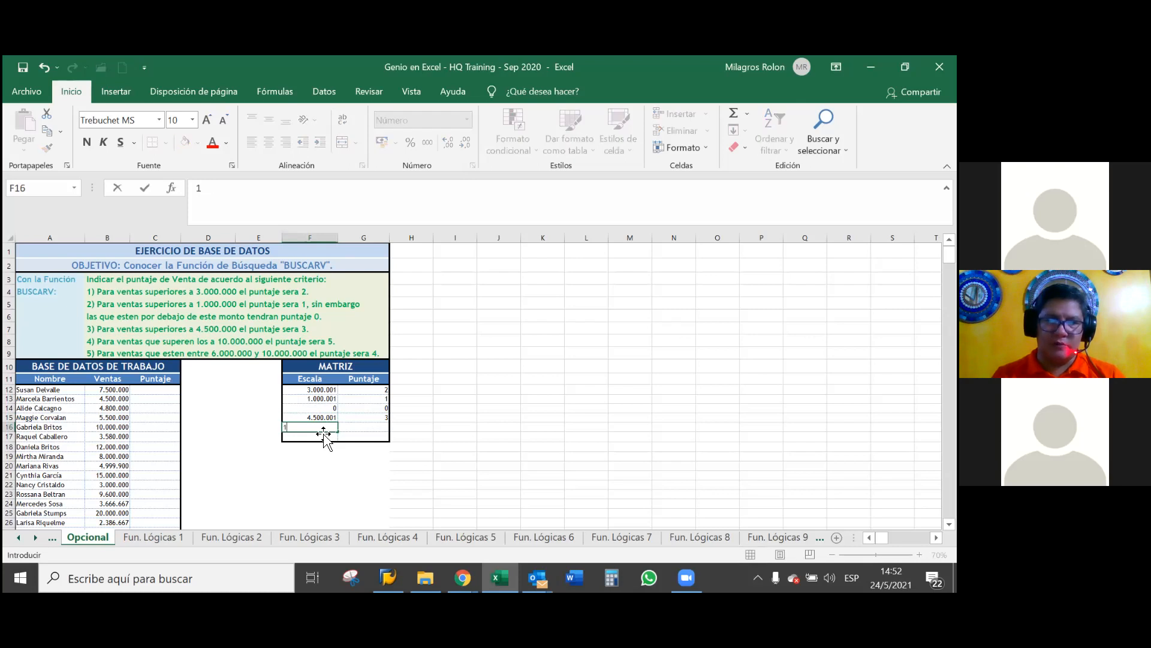
text(0.000.001)
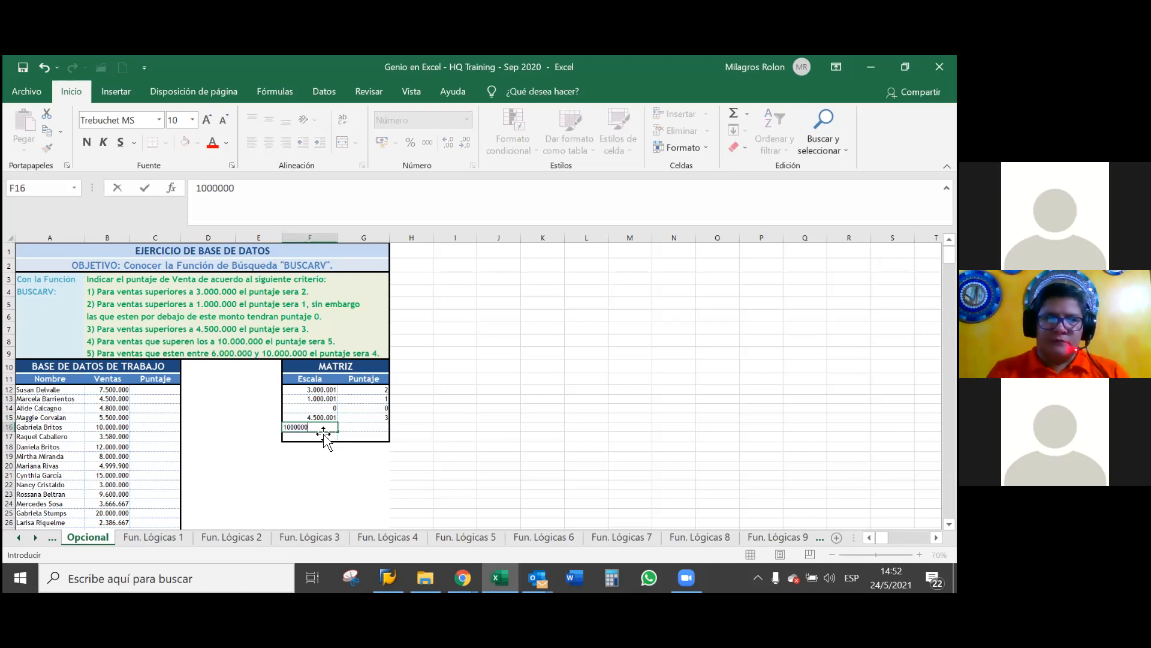
key(Tab)
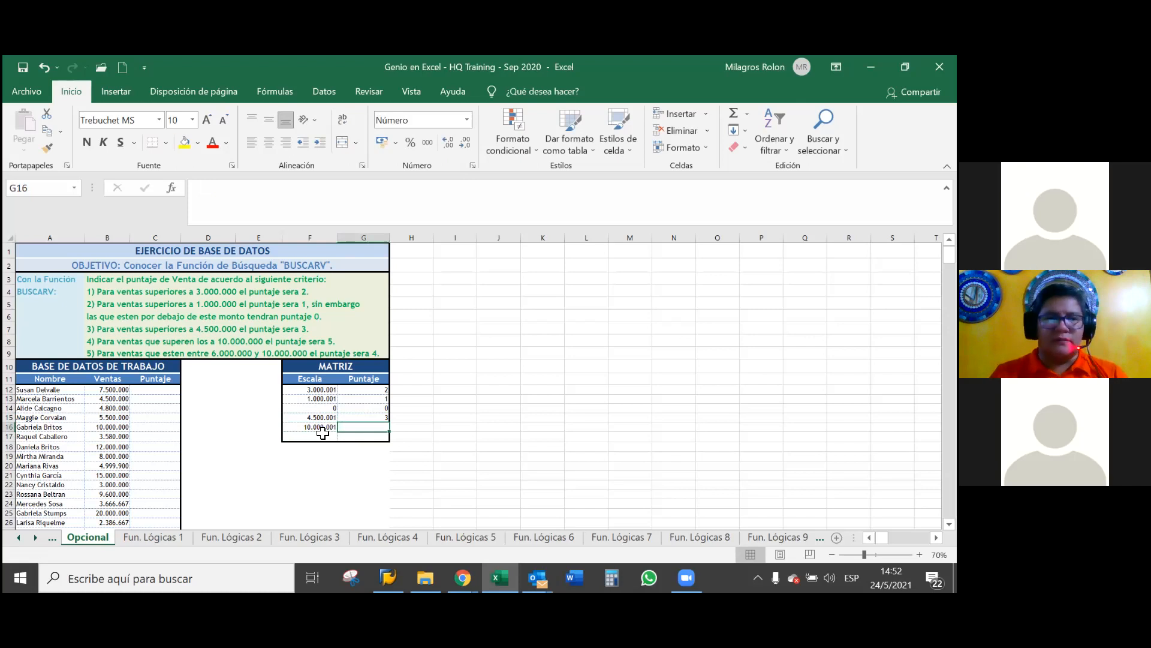
text(5)
key(Return)
Step: Fill the sixth MATRIZ row from criterion 5, with 6000000 as Escala in F17 and 4 as Puntaje in G17
click(323, 435)
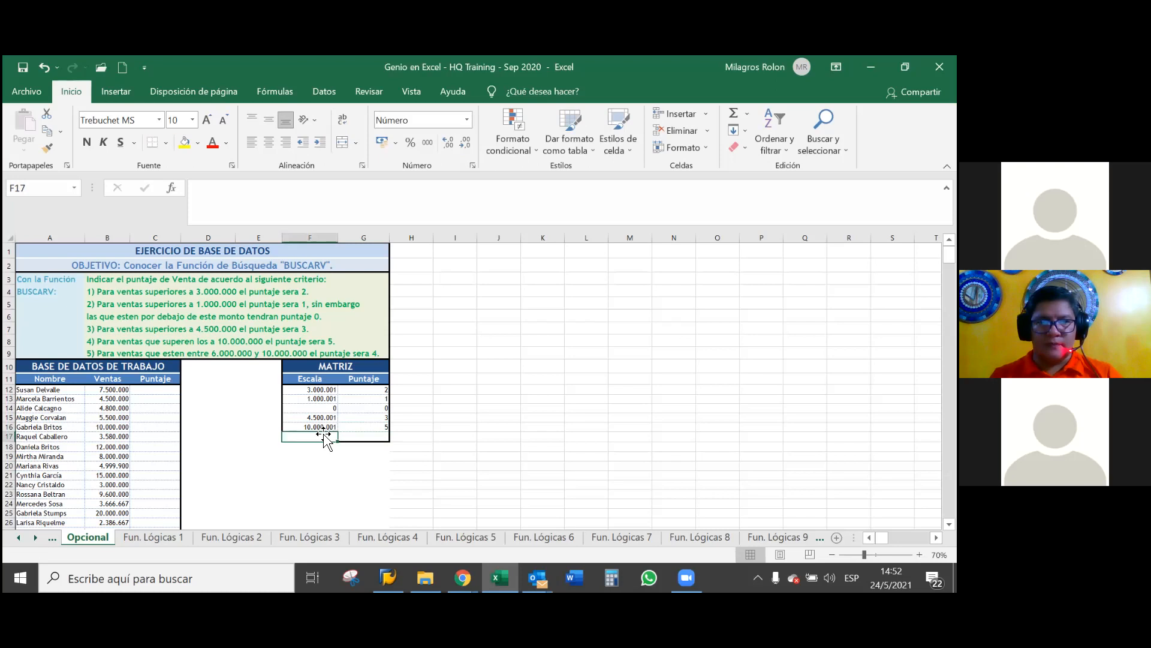
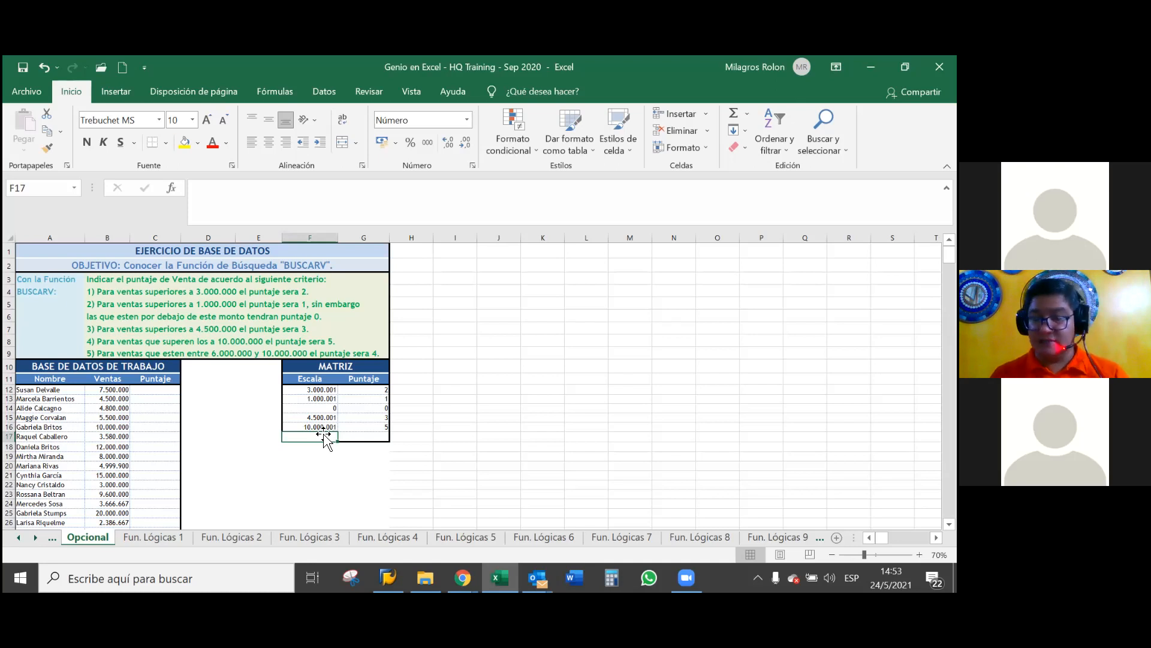
text(600)
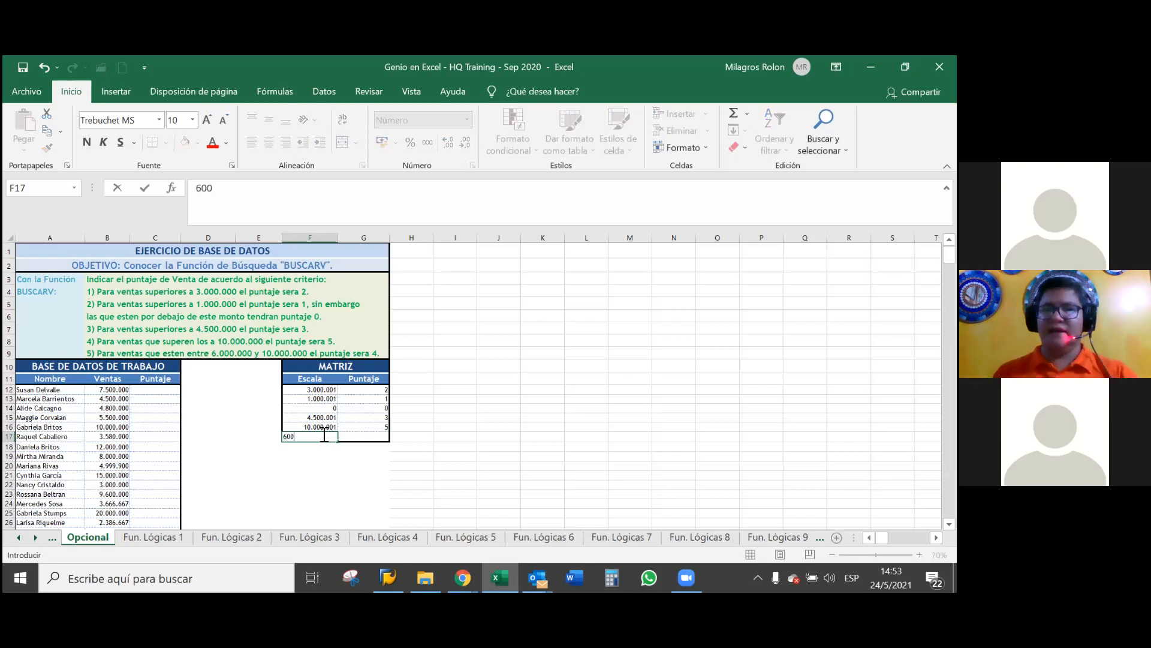
text(0000)
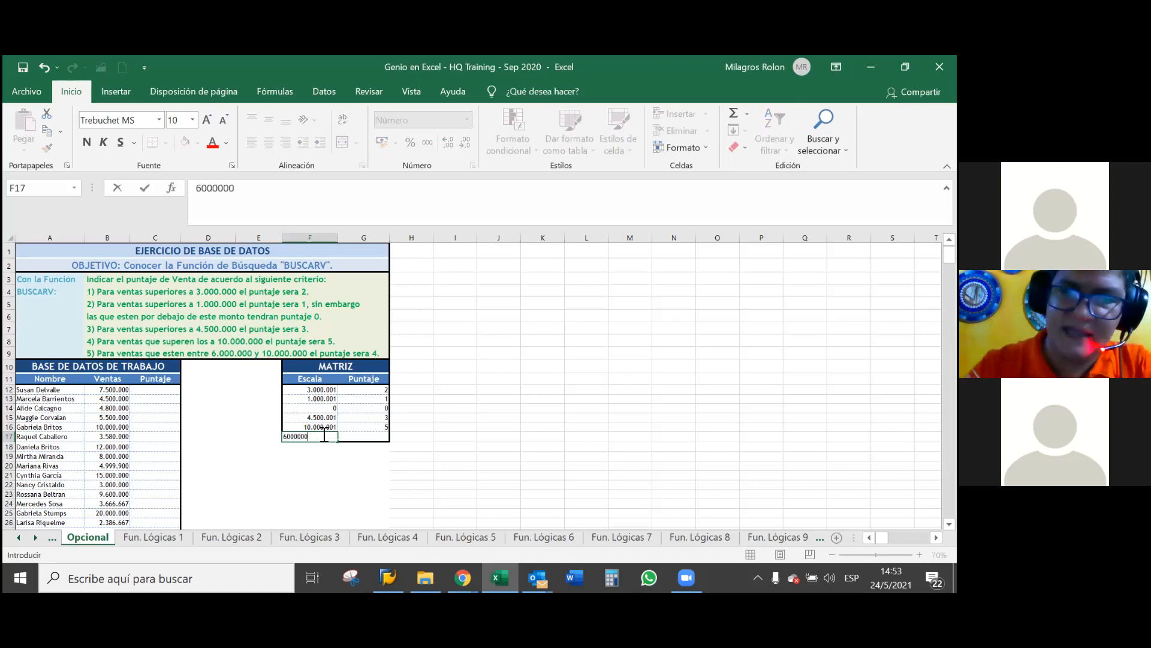
key(ctrl+Return)
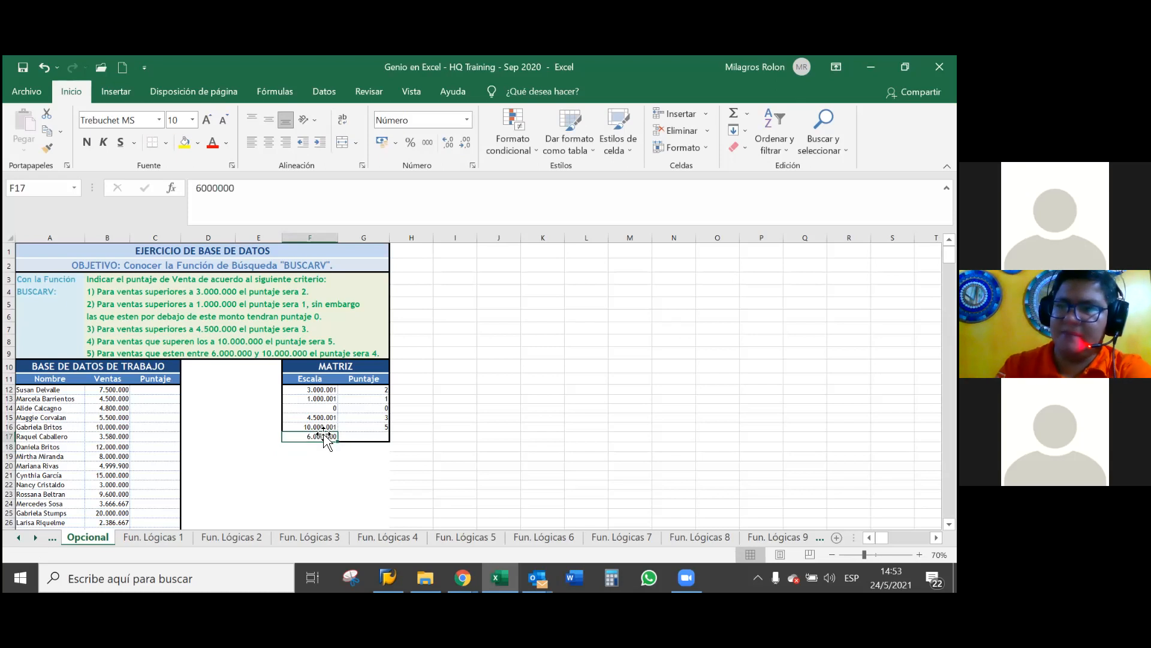
key(Right)
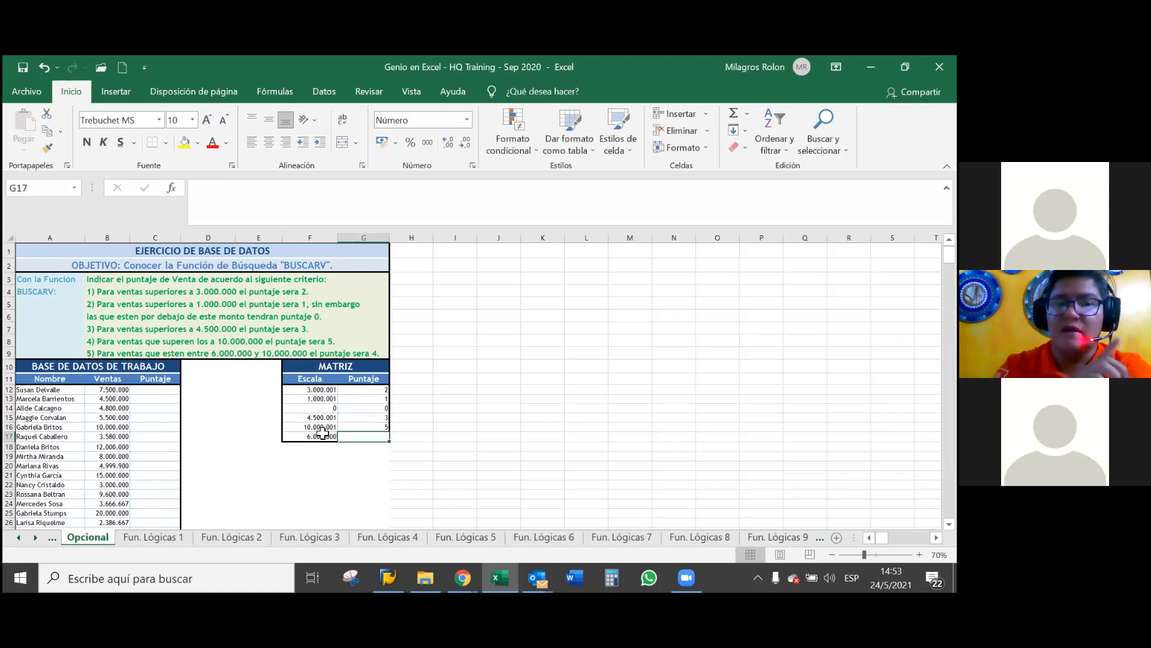
text(4)
key(ctrl+Return)
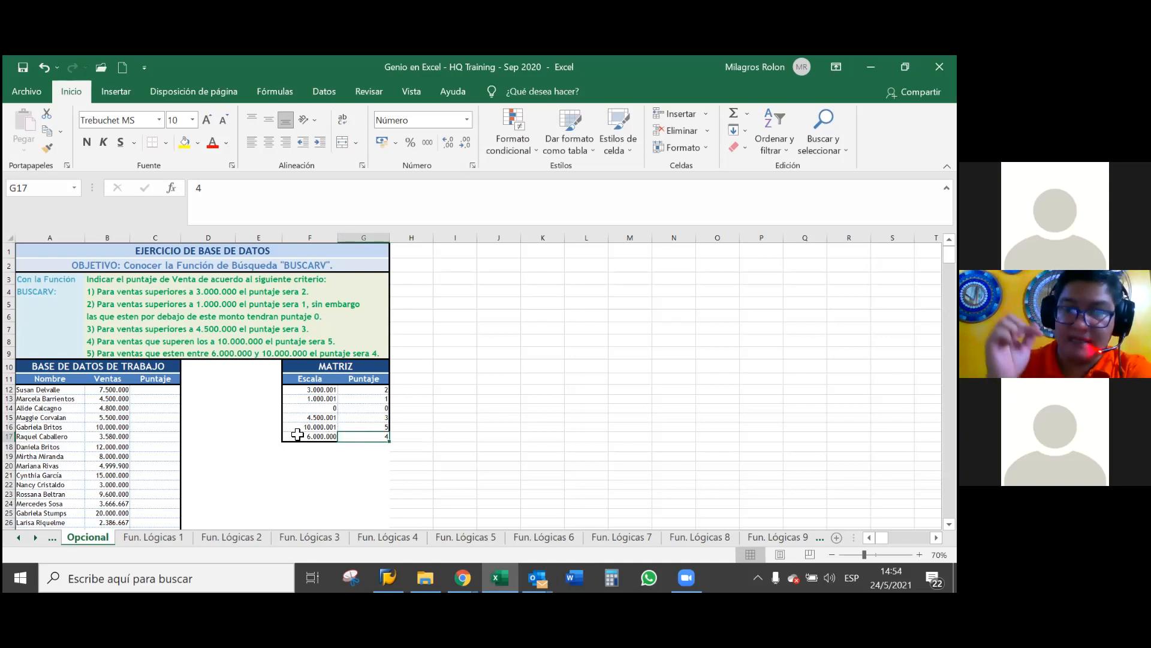
Step: Compare the MATRIZ Escala and Puntaje values with criterion 5, for sales between 6.000.000 and 10.000.000
click(298, 434)
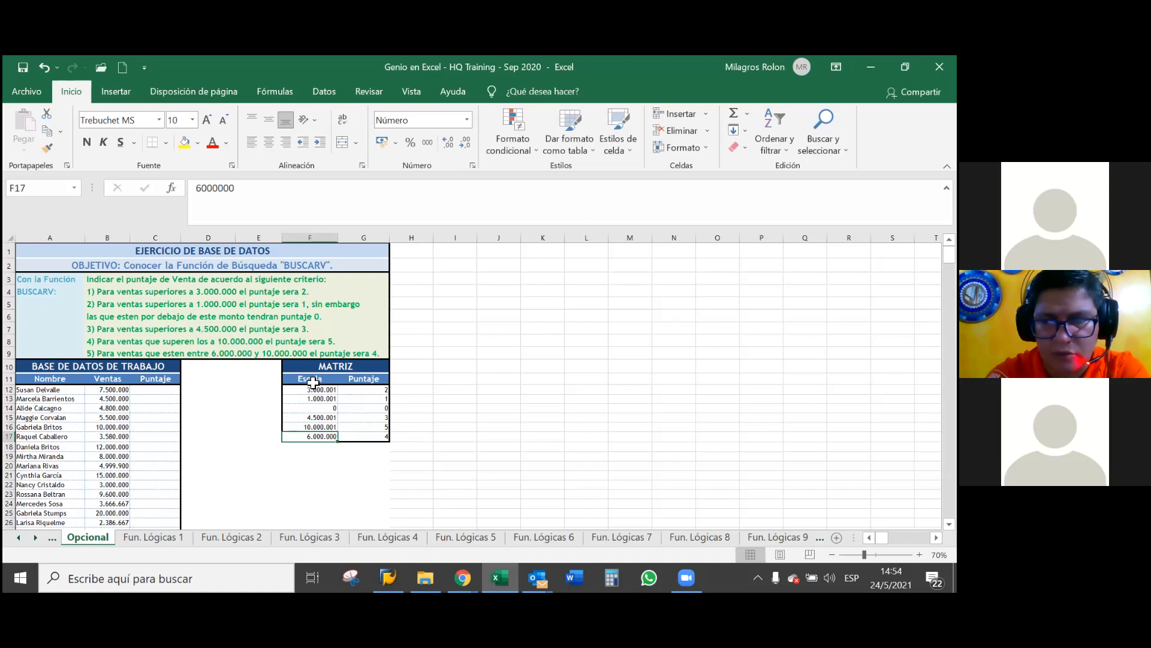
drag(312, 391, 317, 440)
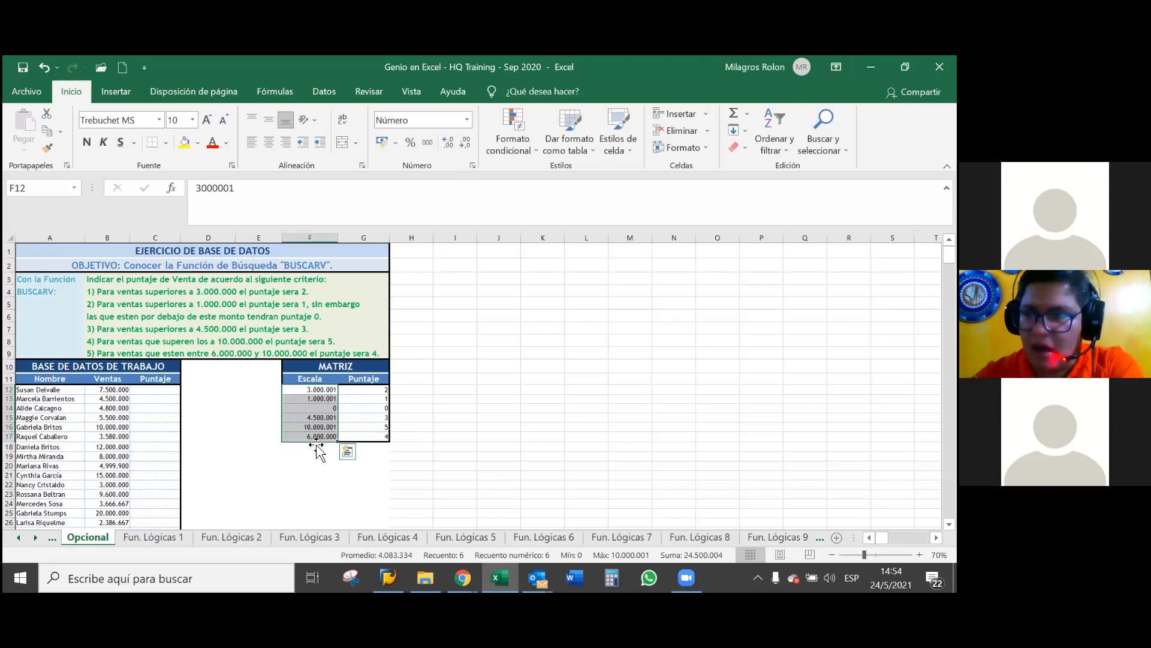
click(316, 447)
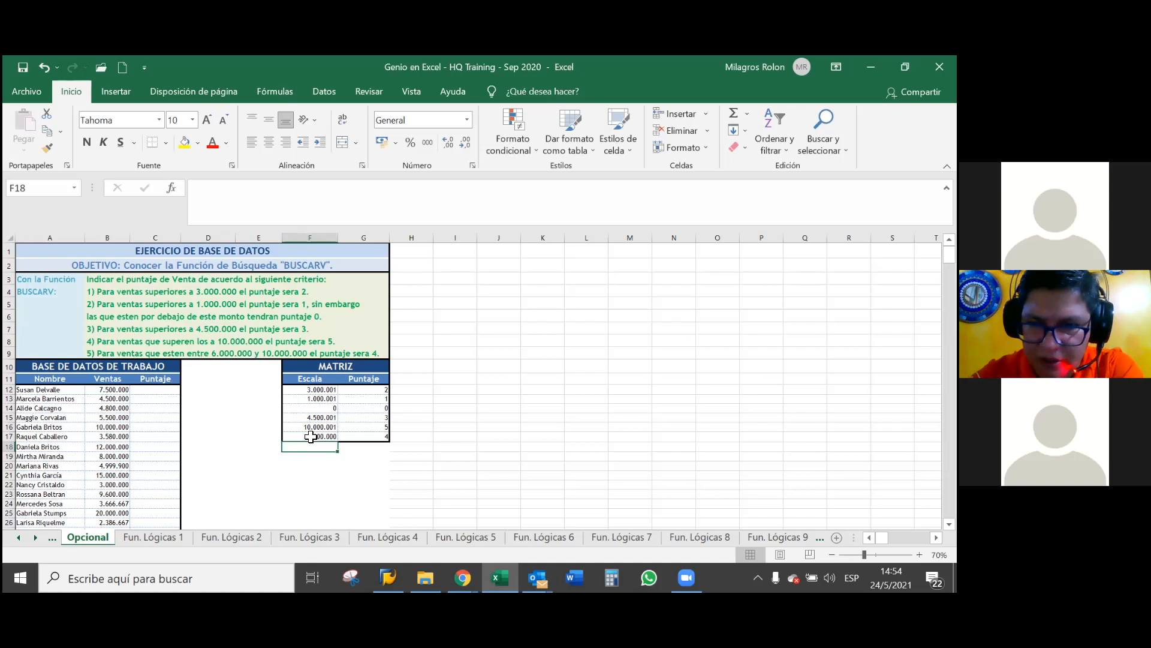
click(344, 436)
drag(343, 434, 330, 437)
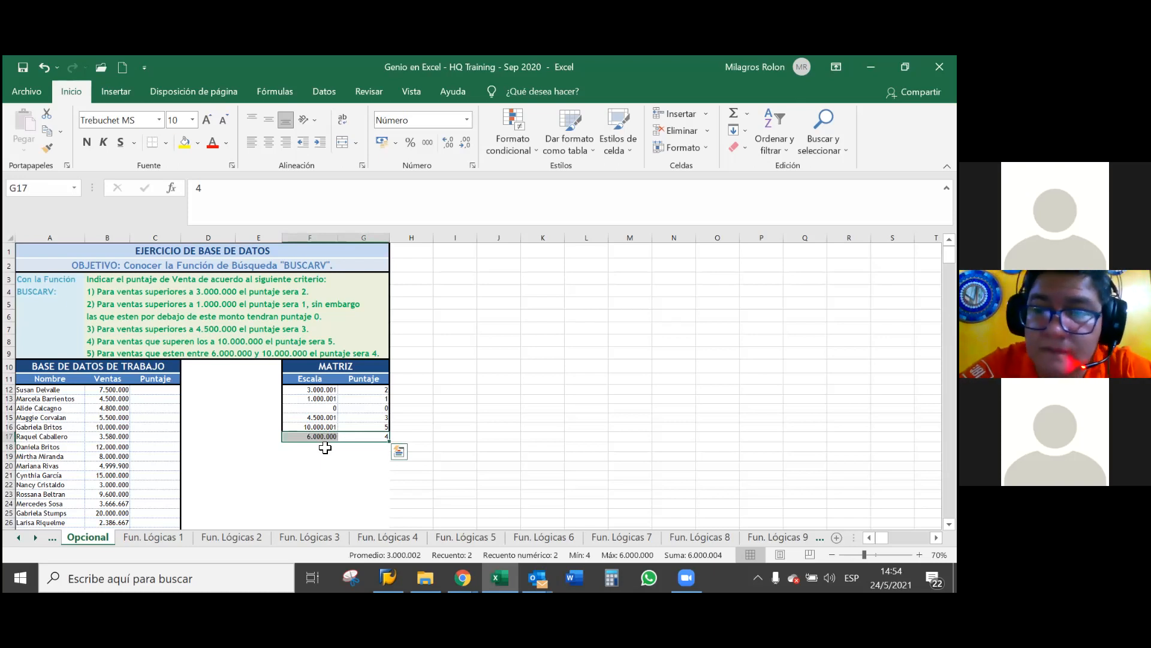
click(224, 354)
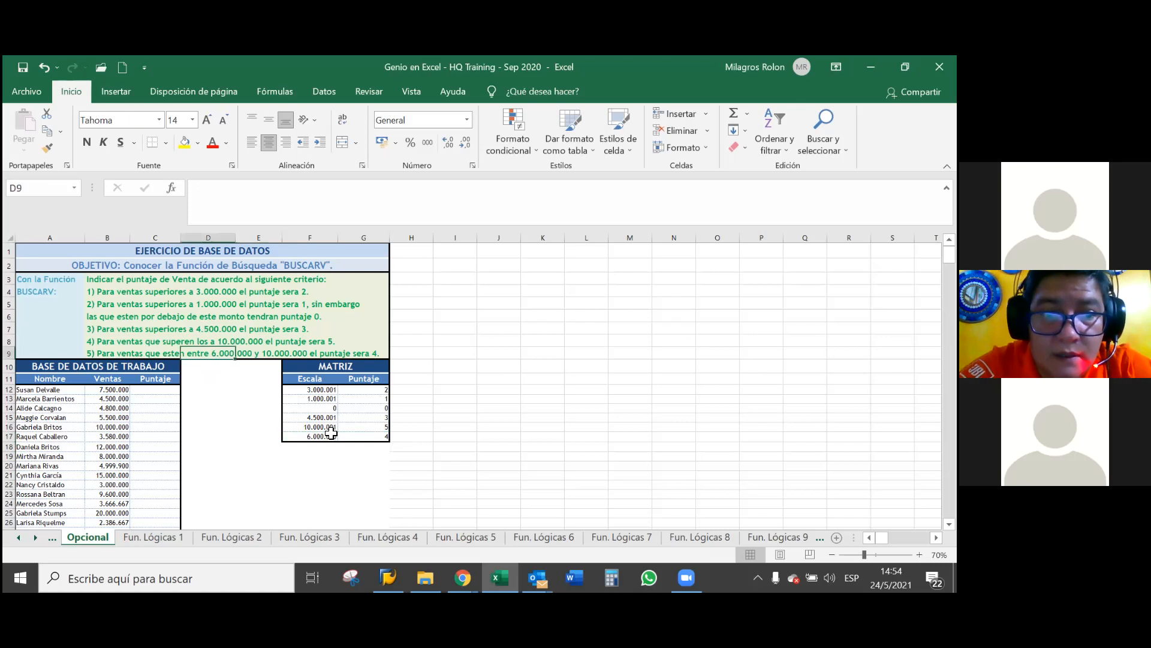
click(322, 437)
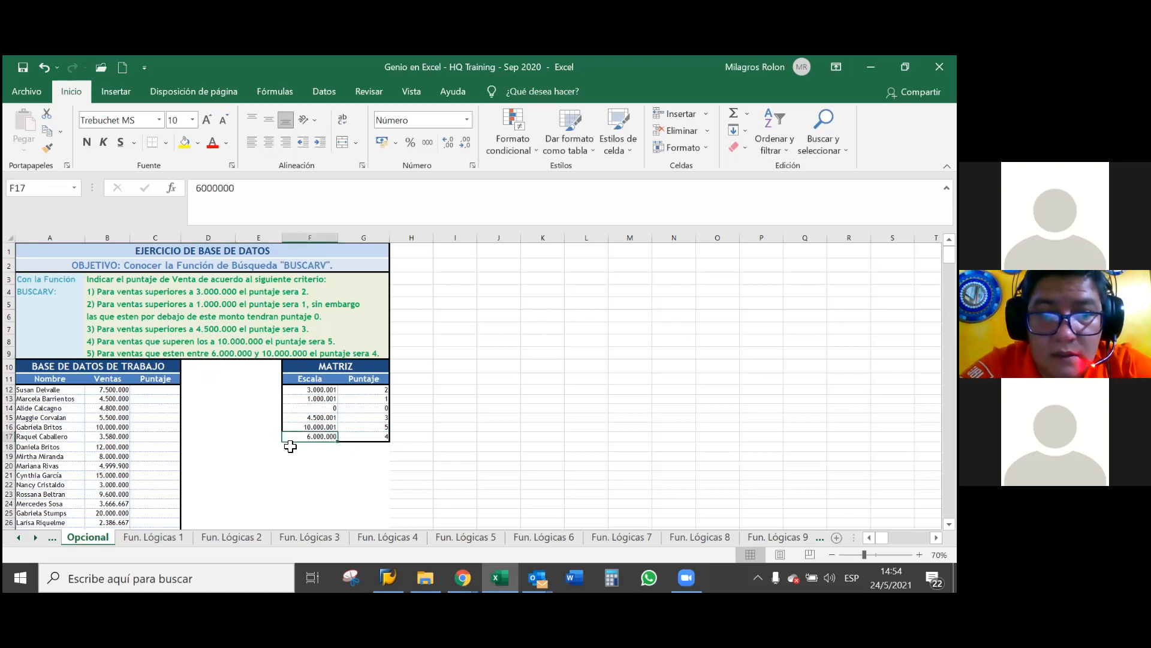
click(354, 437)
click(319, 437)
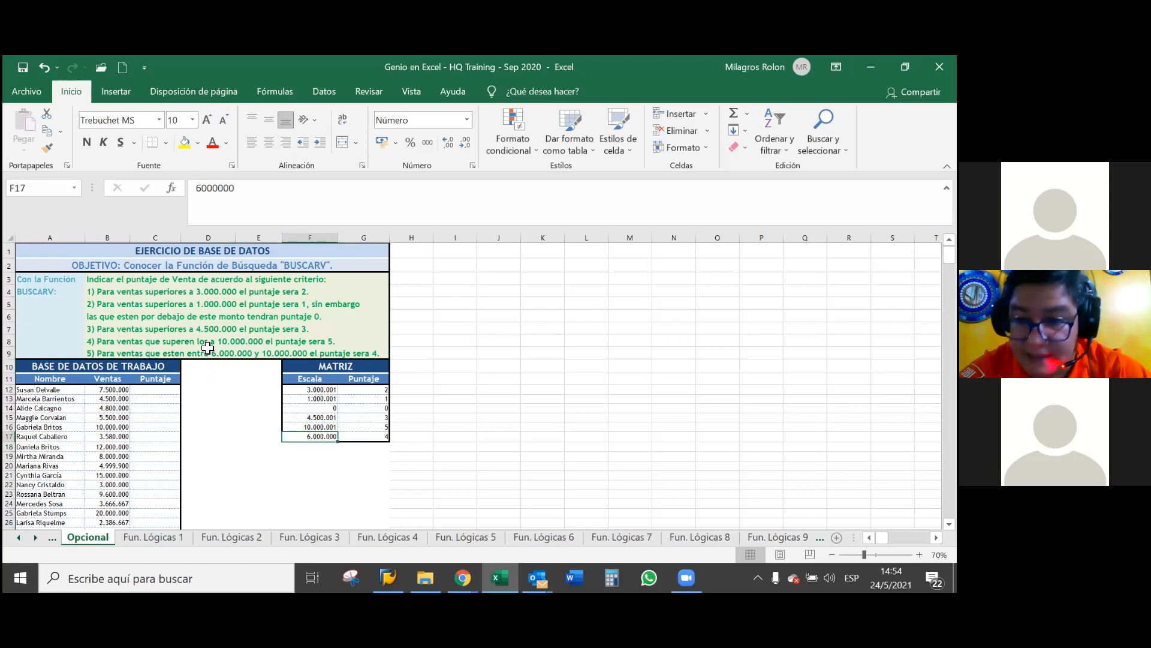
click(190, 352)
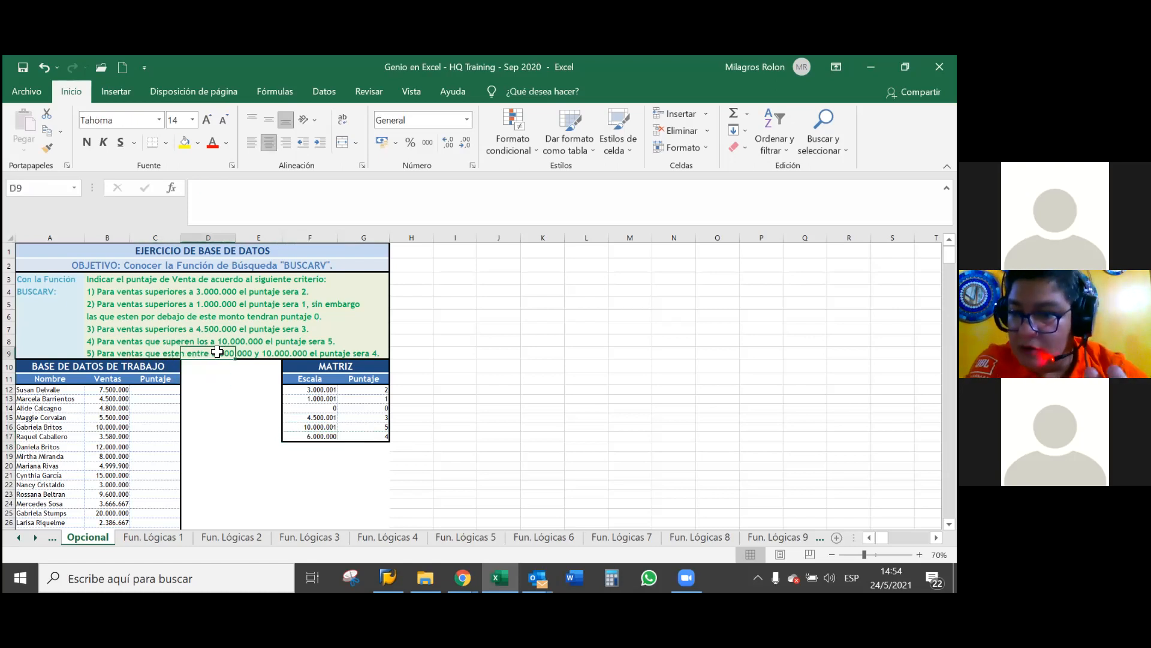
drag(311, 355, 216, 353)
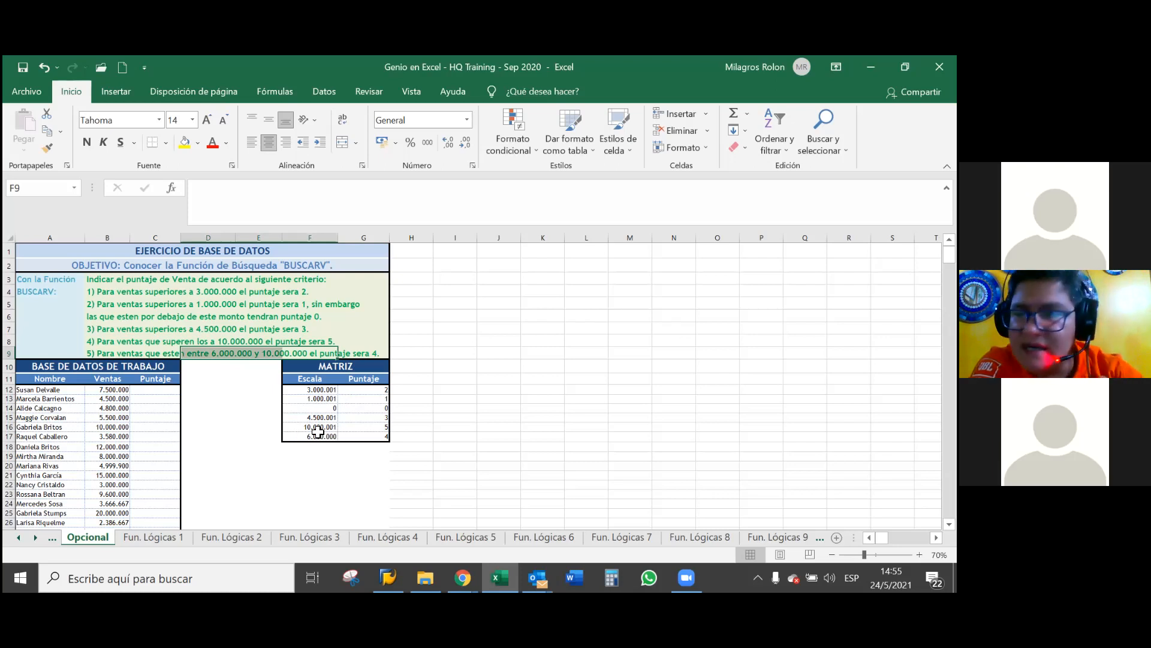
click(379, 418)
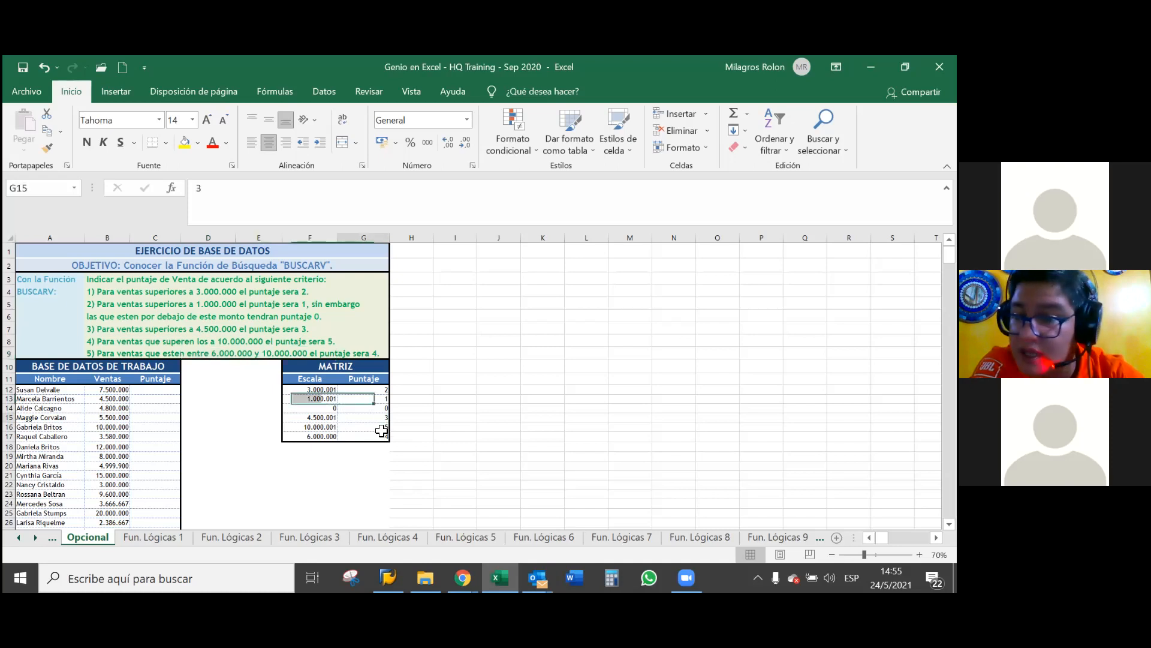
key(Down)
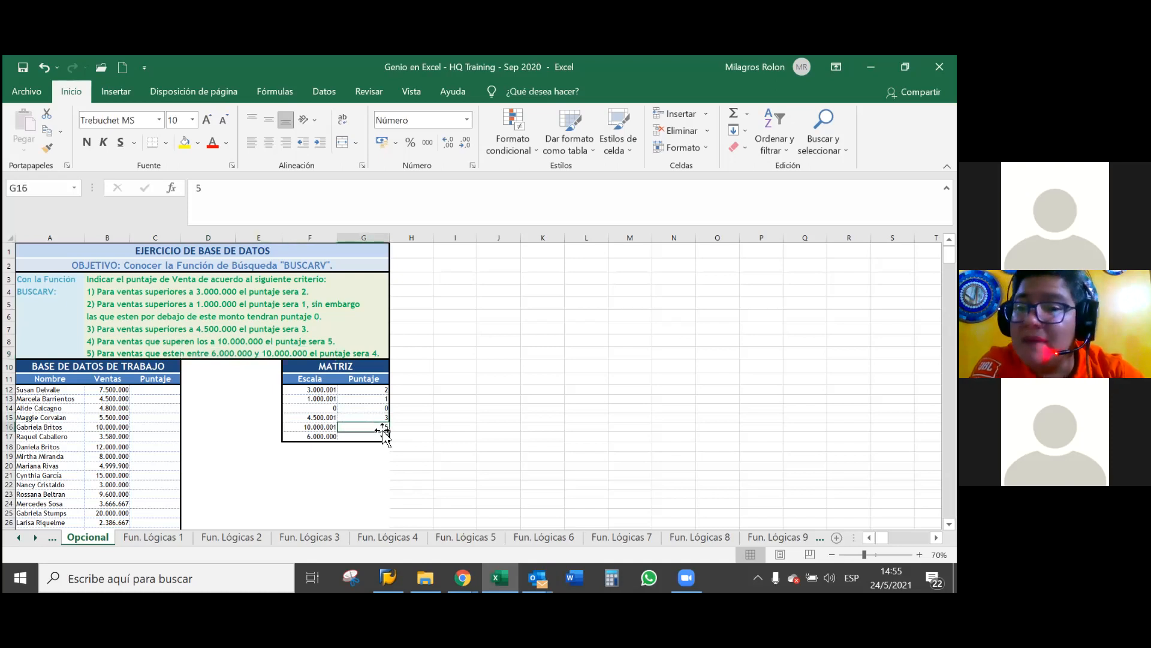
Step: Review the order of the Escala limits in F12:F17 of the MATRIZ table against the written criteria
click(331, 437)
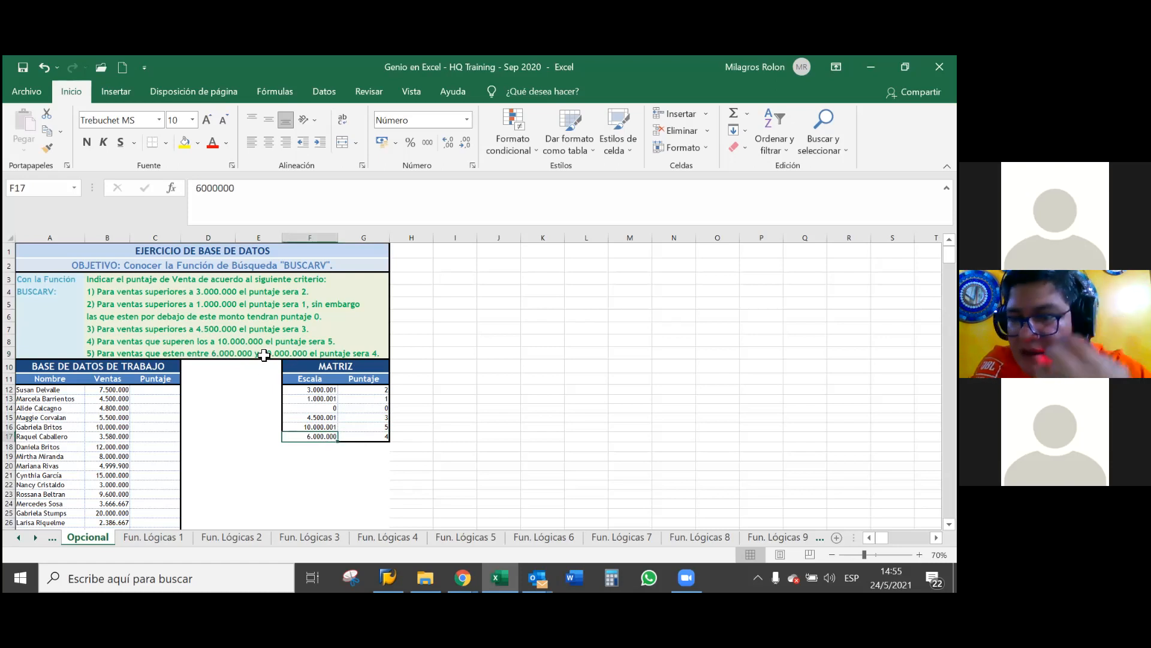
click(327, 392)
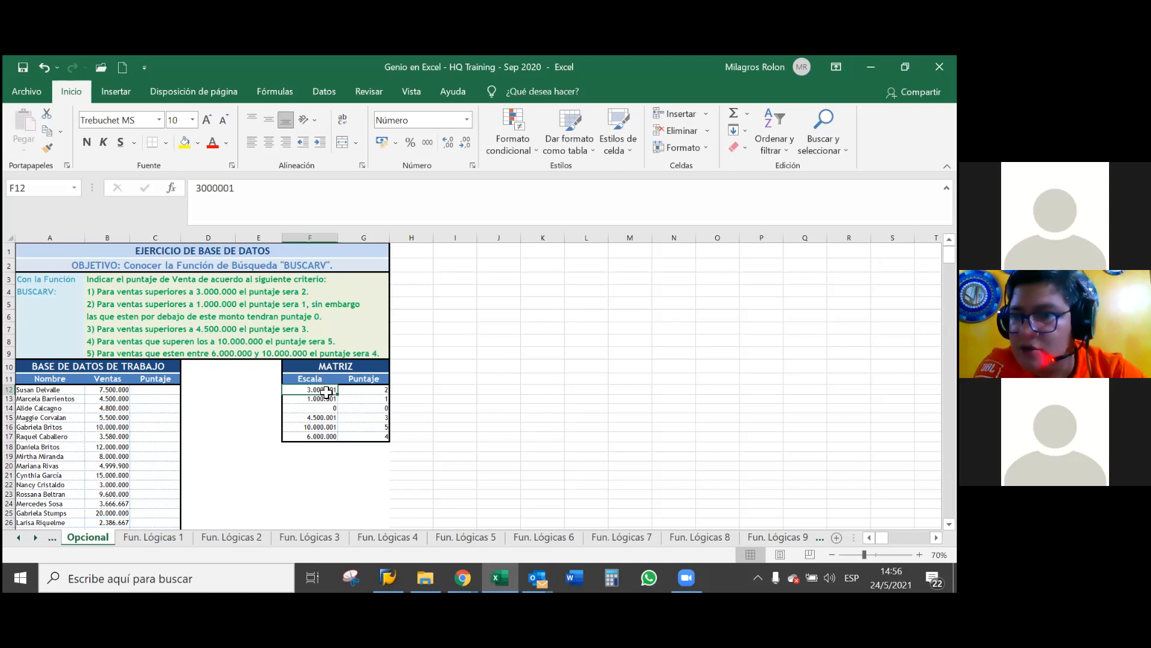
click(316, 437)
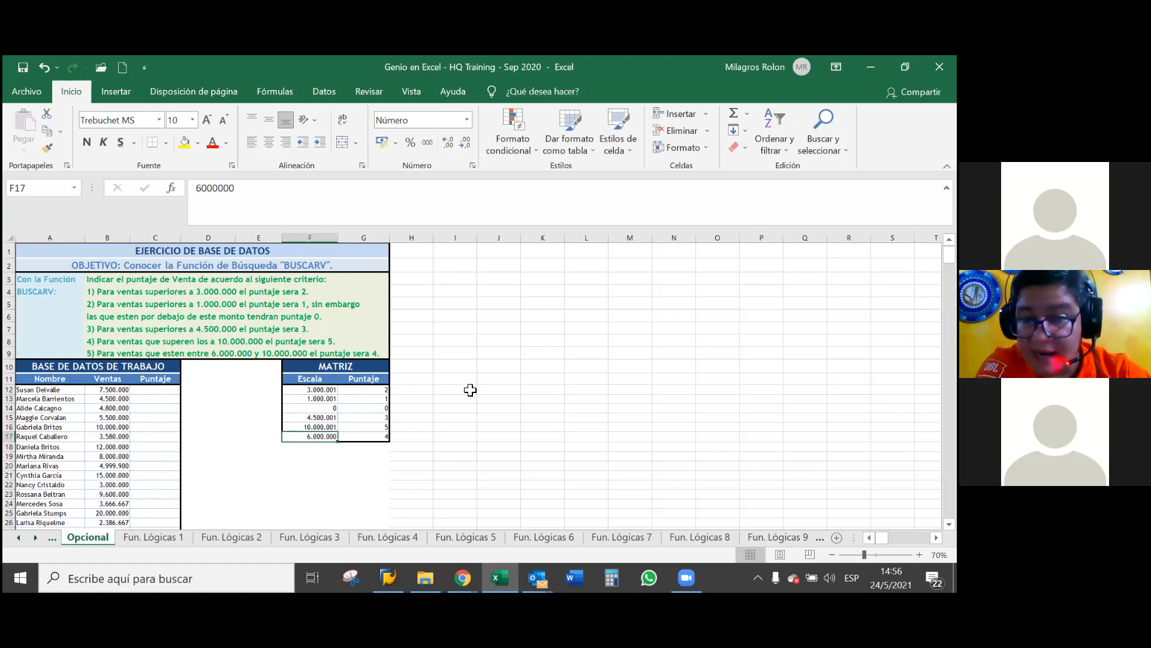
click(334, 457)
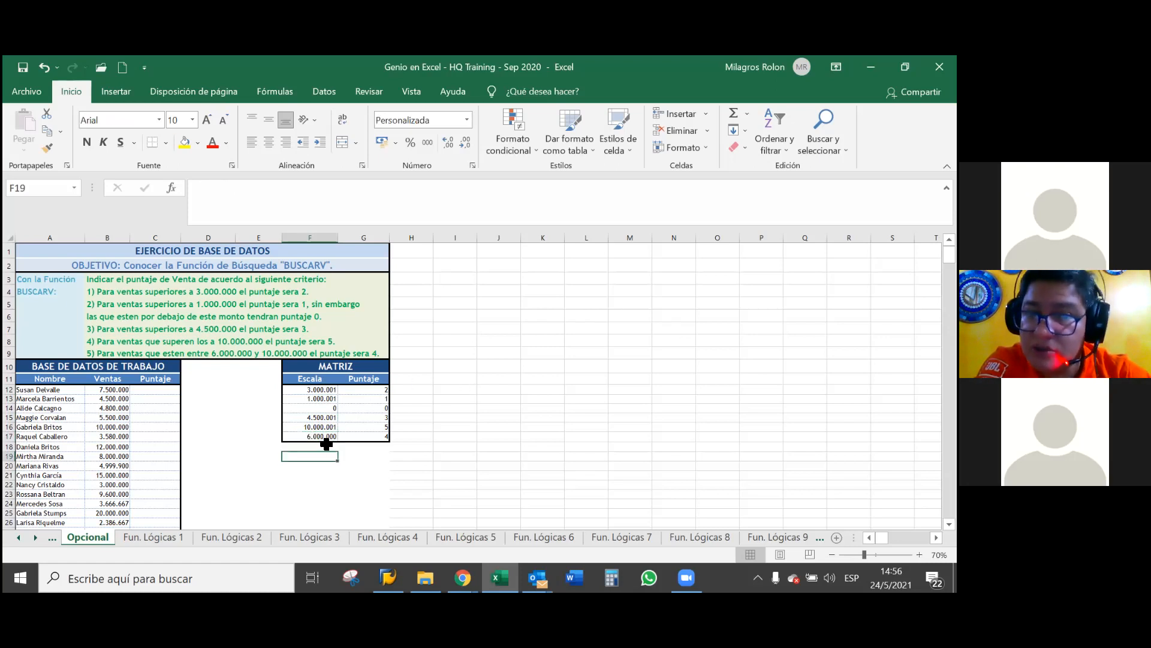
drag(321, 439, 312, 429)
click(312, 428)
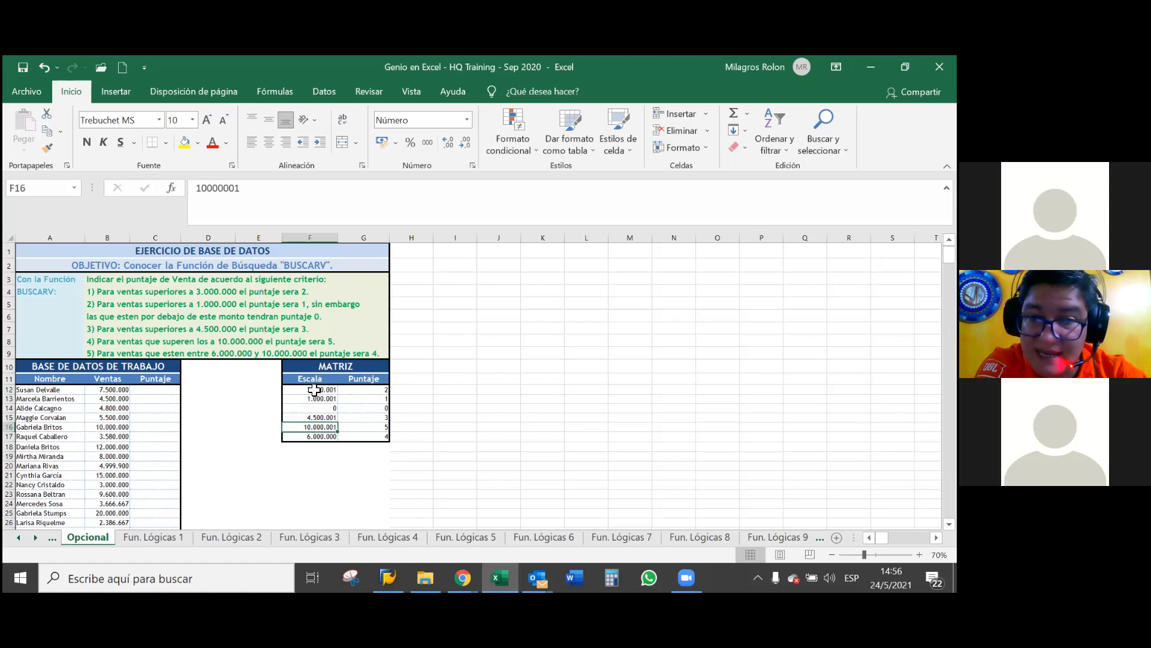
drag(297, 390, 295, 435)
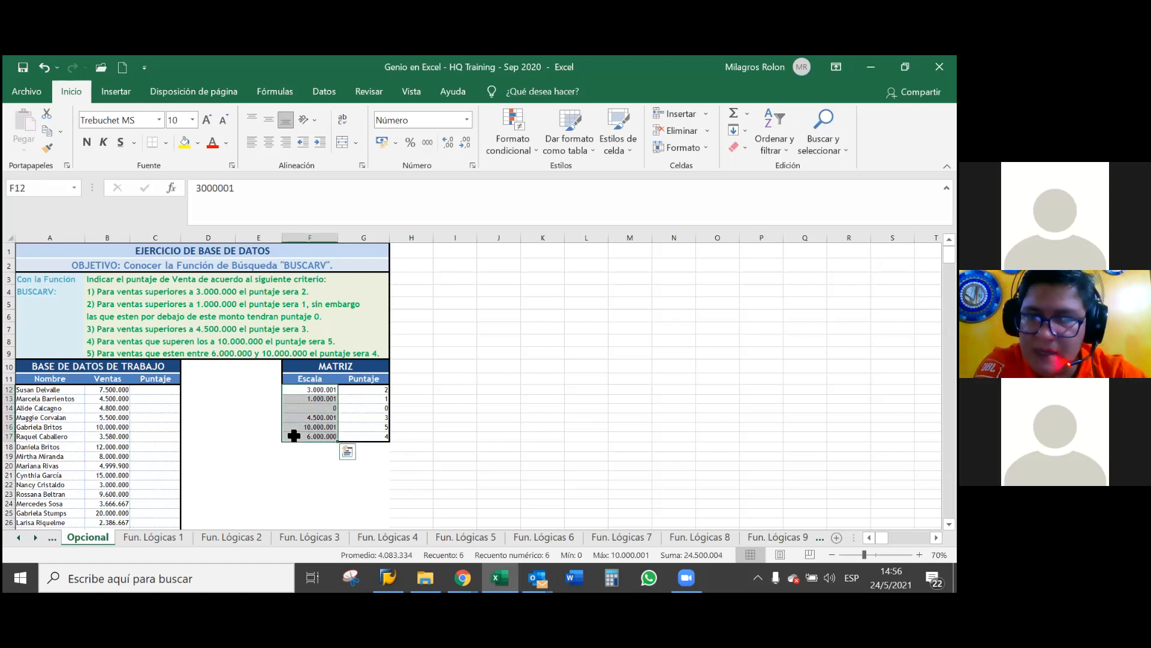
click(258, 416)
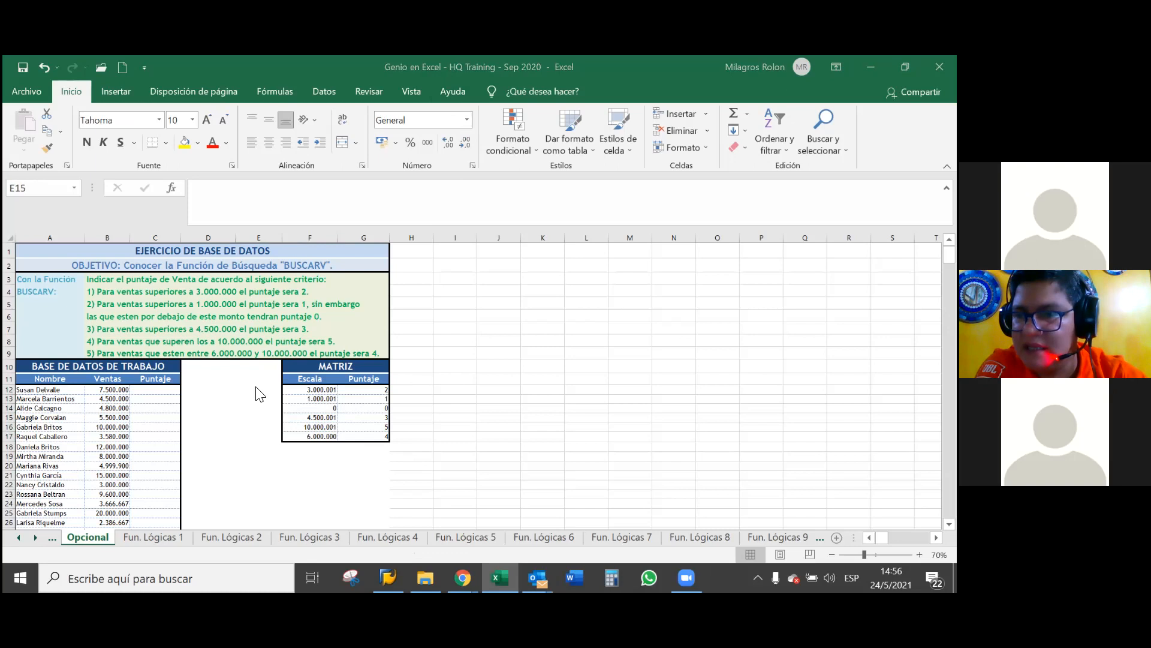
click(327, 380)
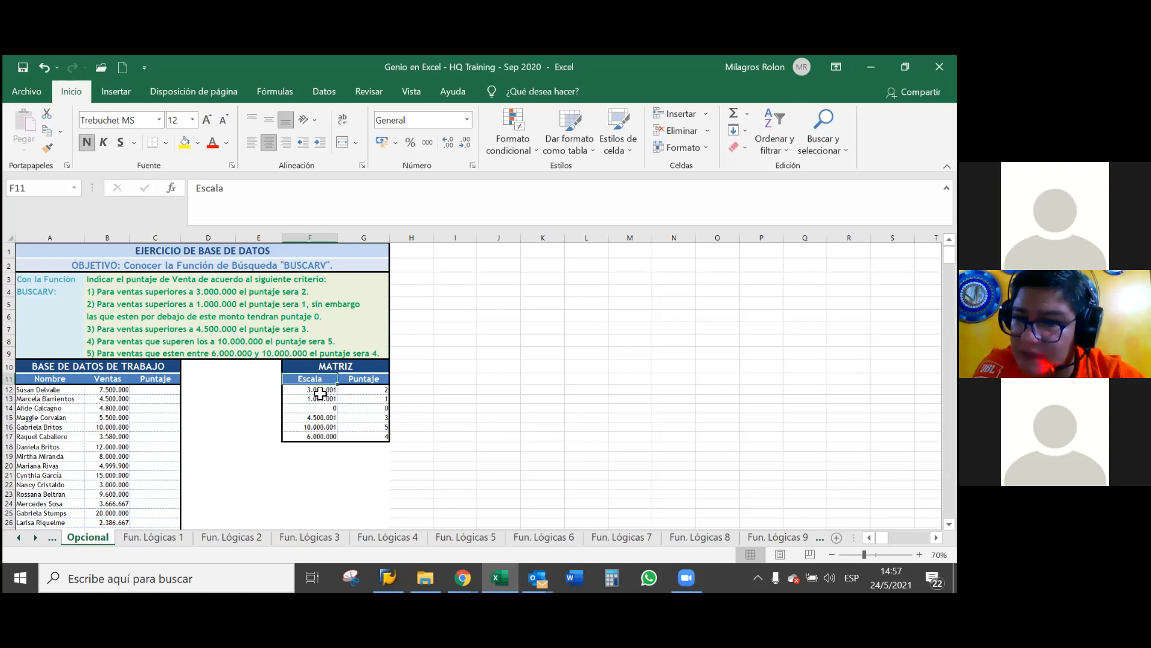
Step: Start a BUSCARV formula in C12, the first Puntaje cell, with the sales amount in B12 as the lookup value
click(157, 391)
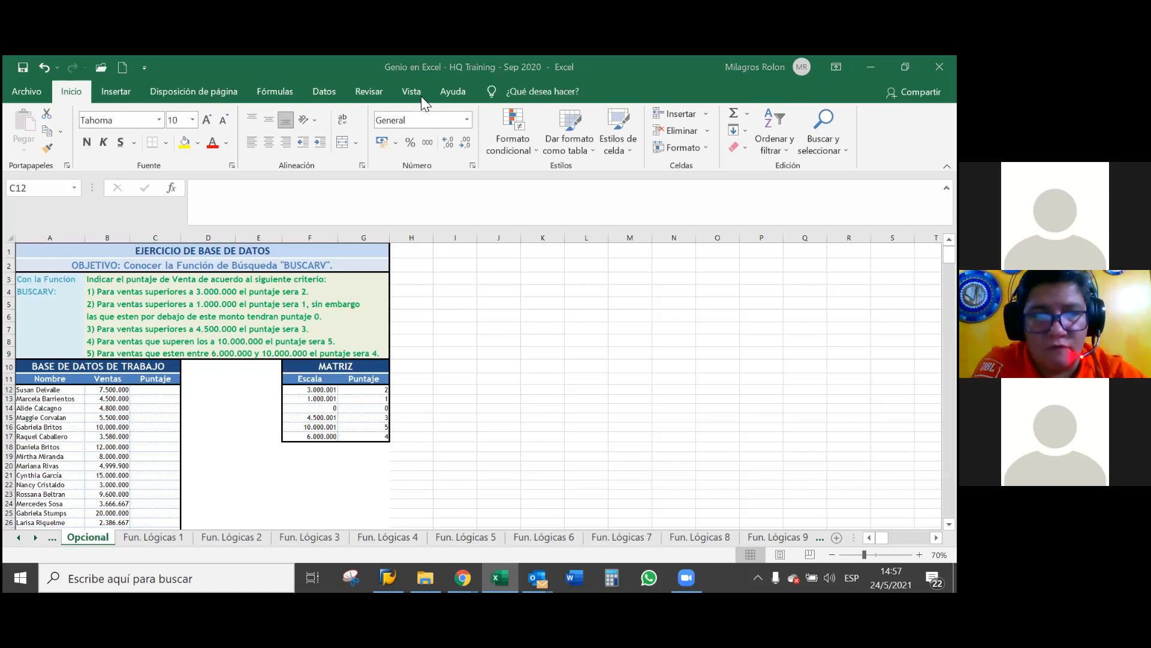
click(136, 390)
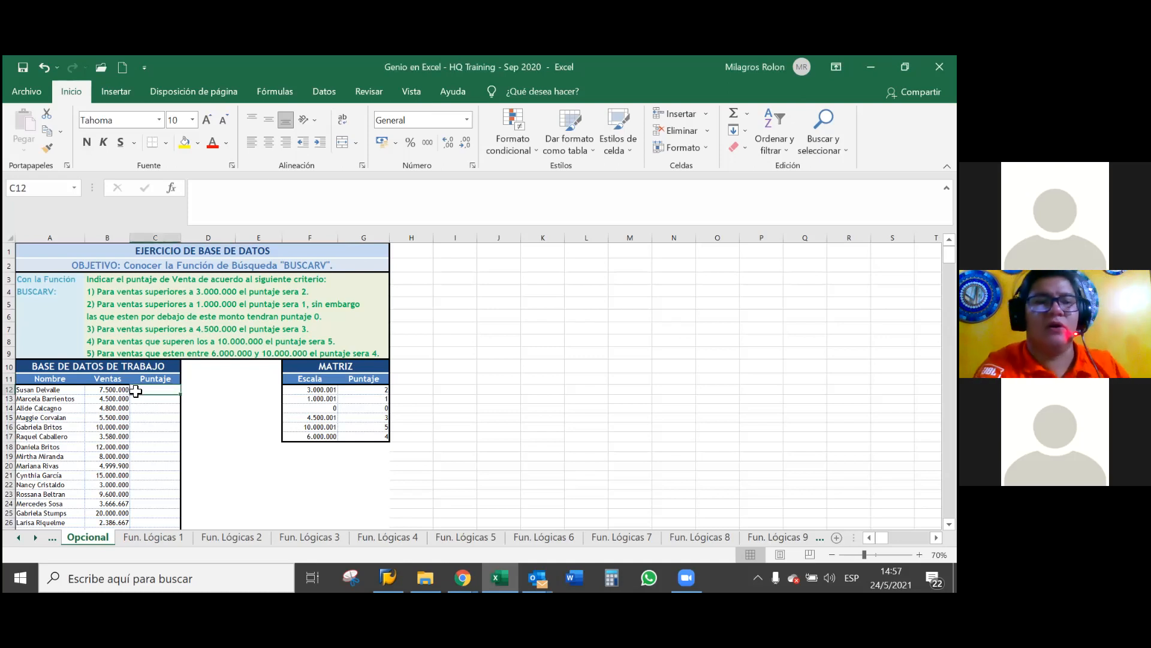
text(+)
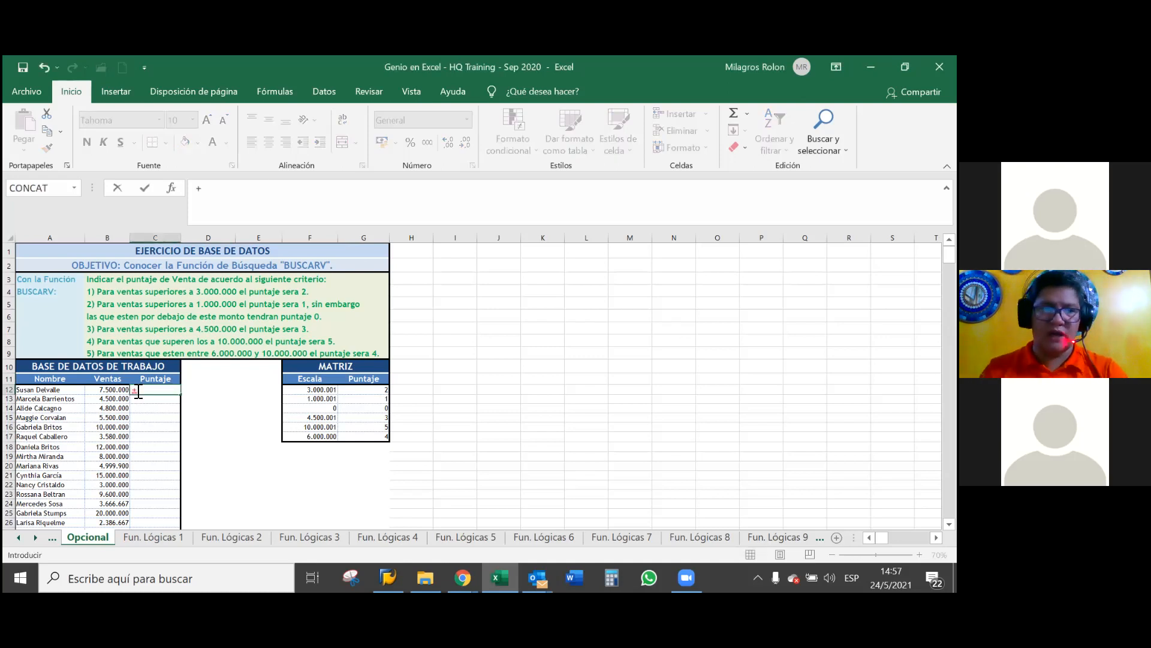
text(buscar)
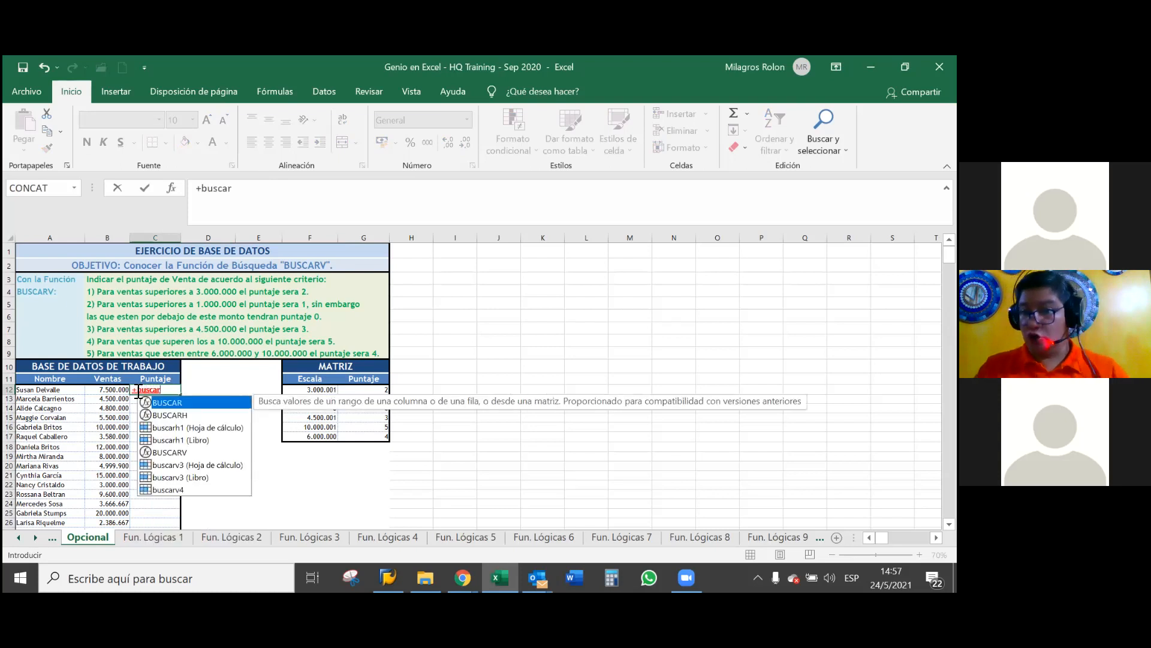
click(179, 452)
double_click(178, 452)
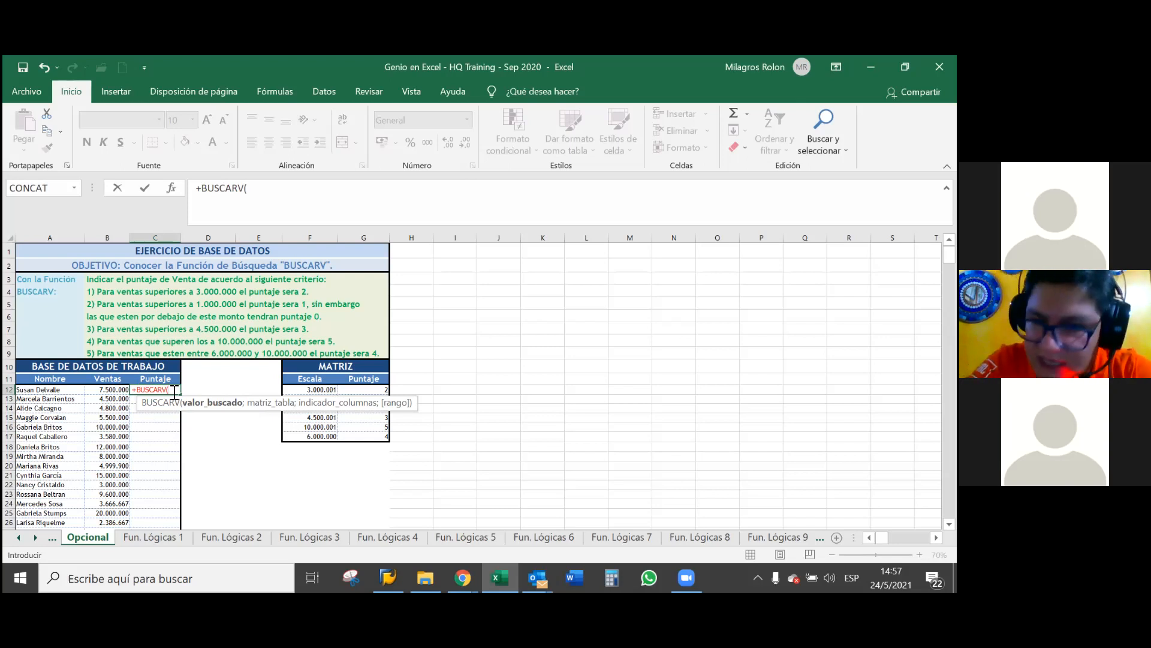
click(121, 391)
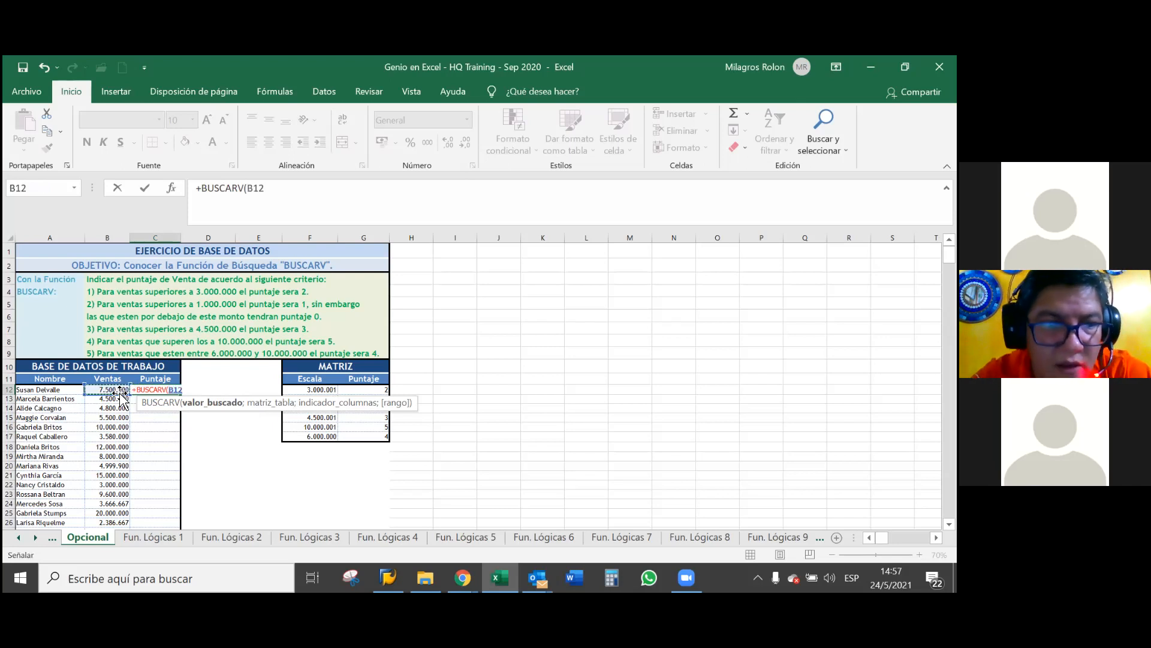
text(;)
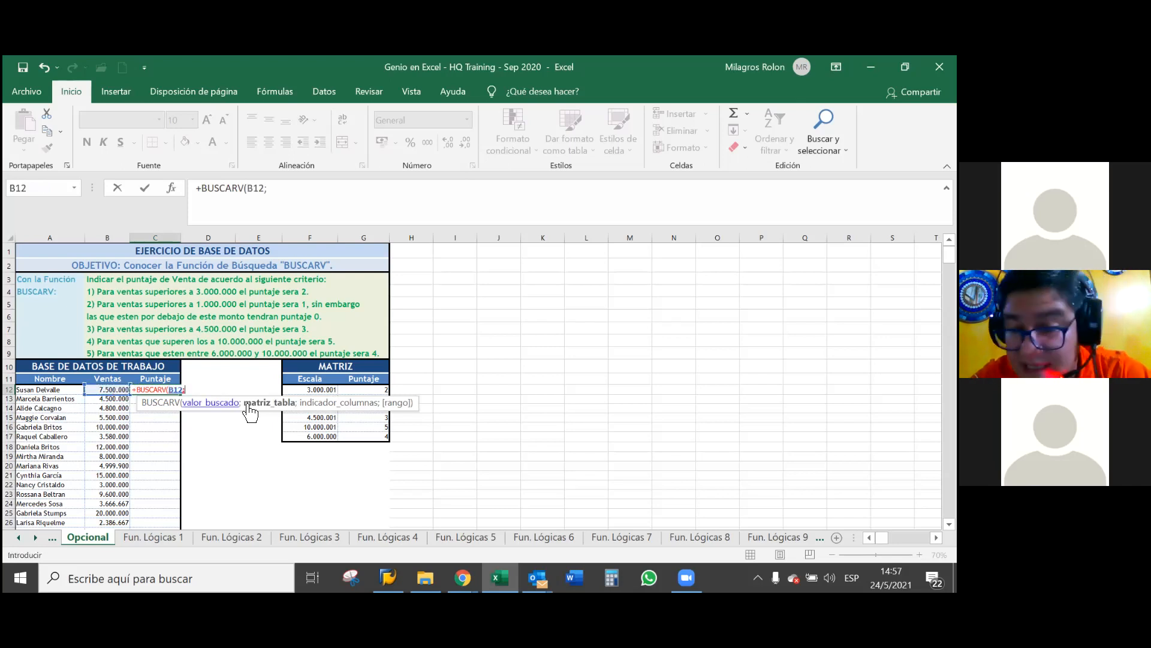
Step: Set the formula's matriz_tabla argument to the MATRIZ values as the absolute range $F$12:$G$17
click(301, 390)
drag(301, 390, 364, 434)
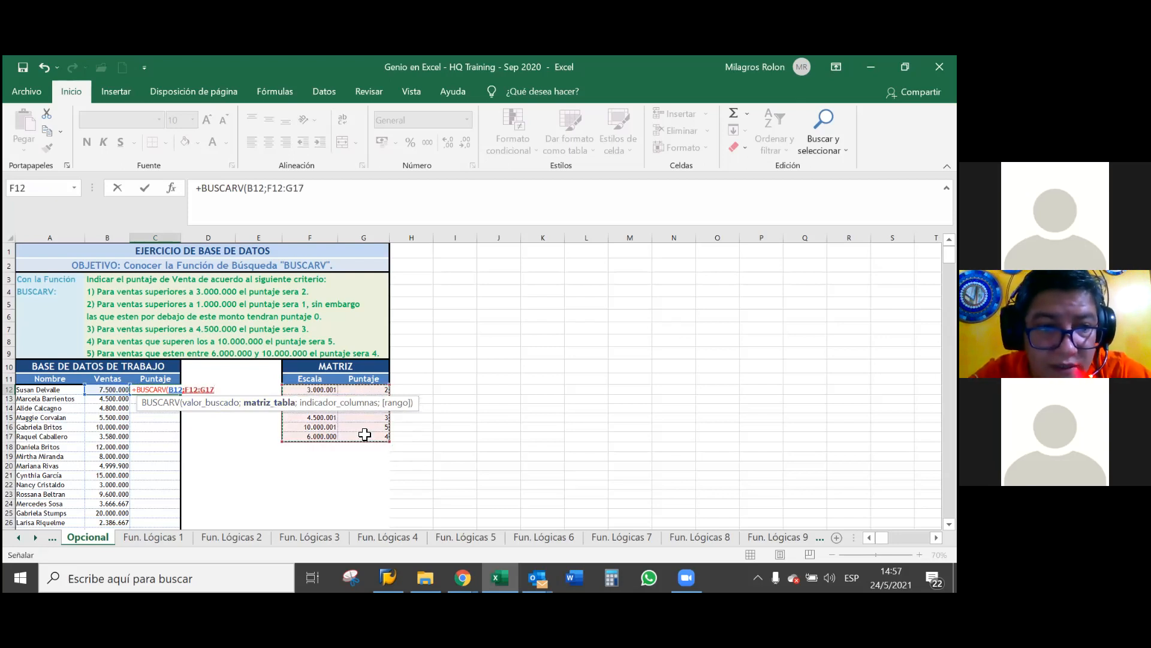
key(F4)
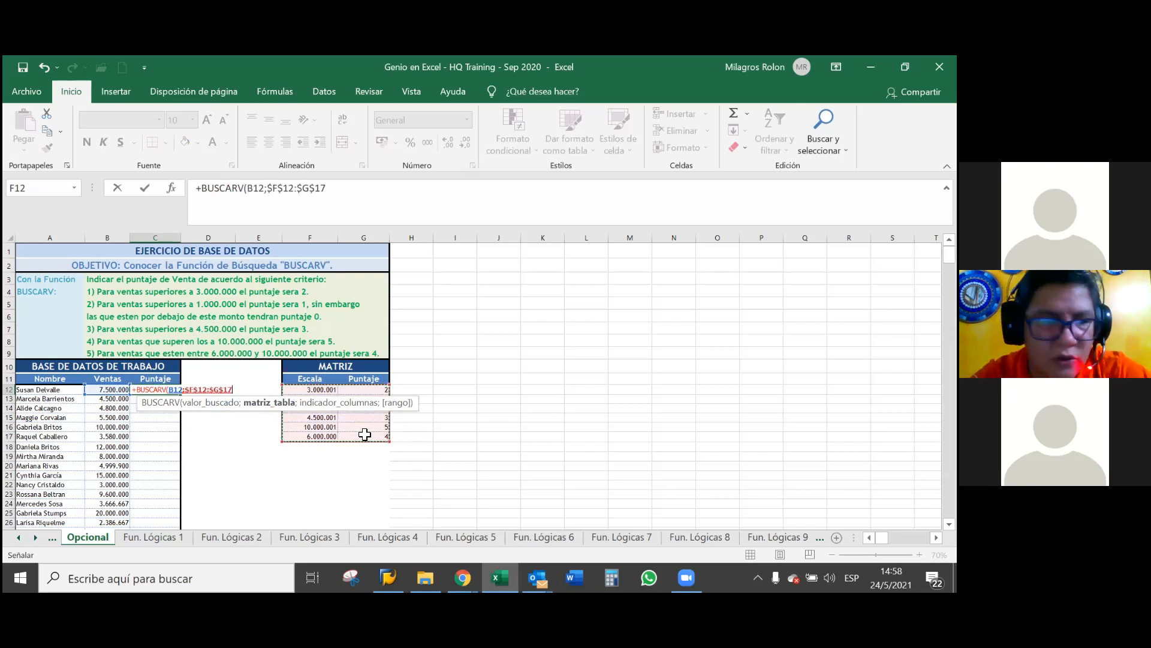
text(;)
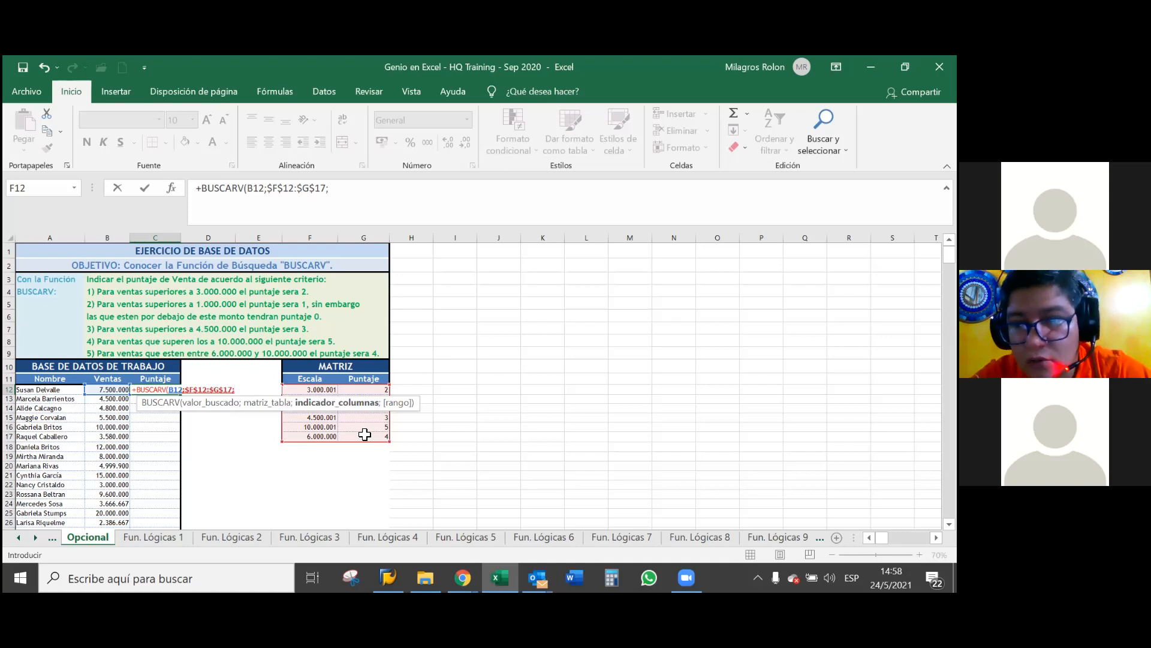
Step: Complete the C12 formula with column indicator 2 and VERDADERO for an approximate match, and enter it
text(2)
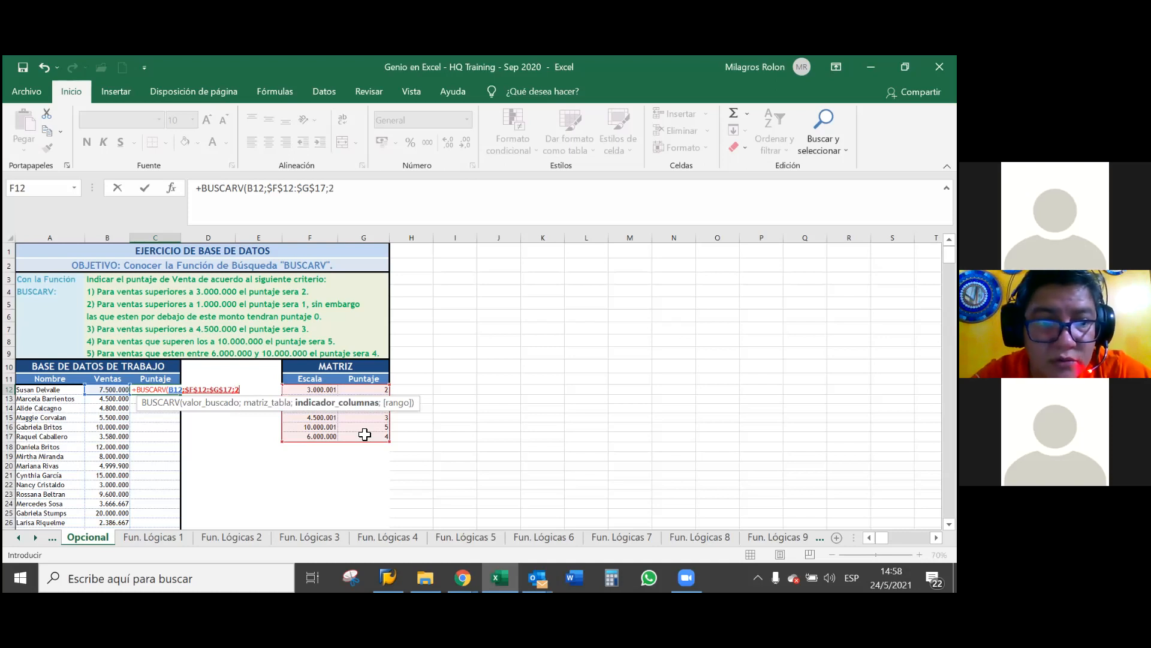
text(;)
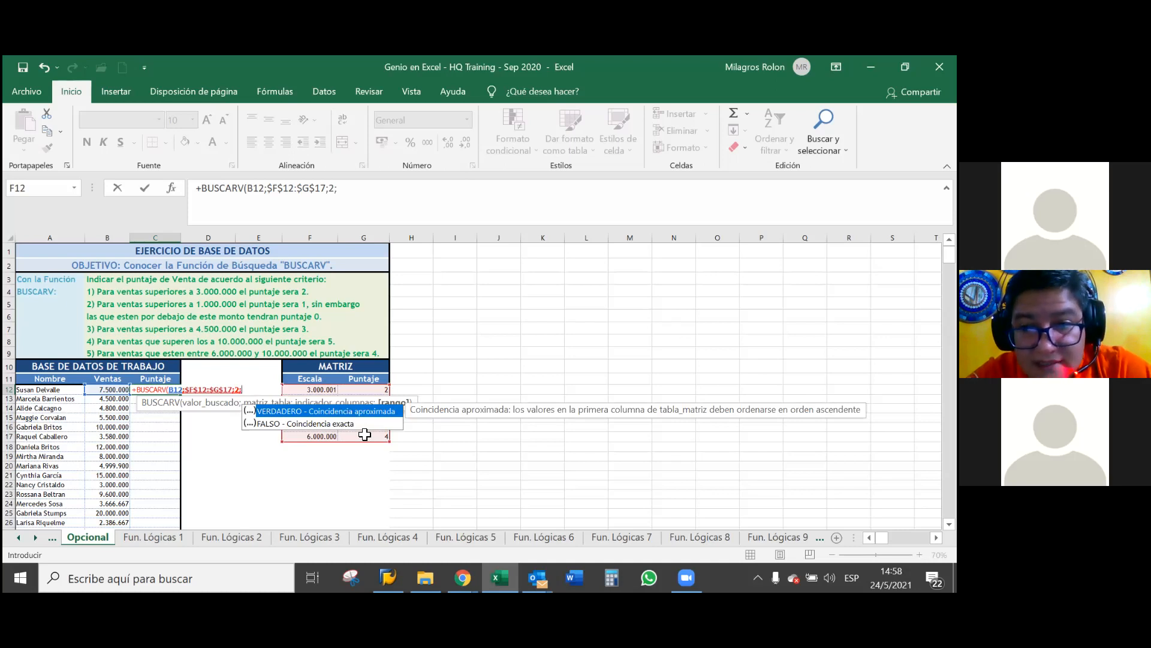
double_click(359, 410)
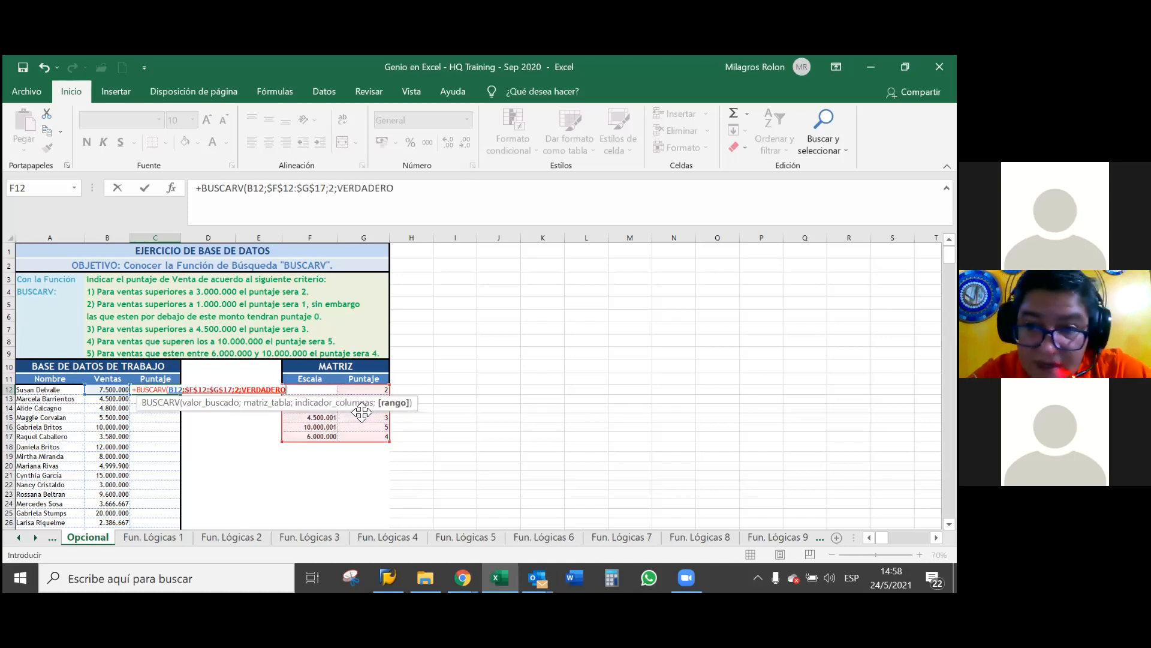
text())
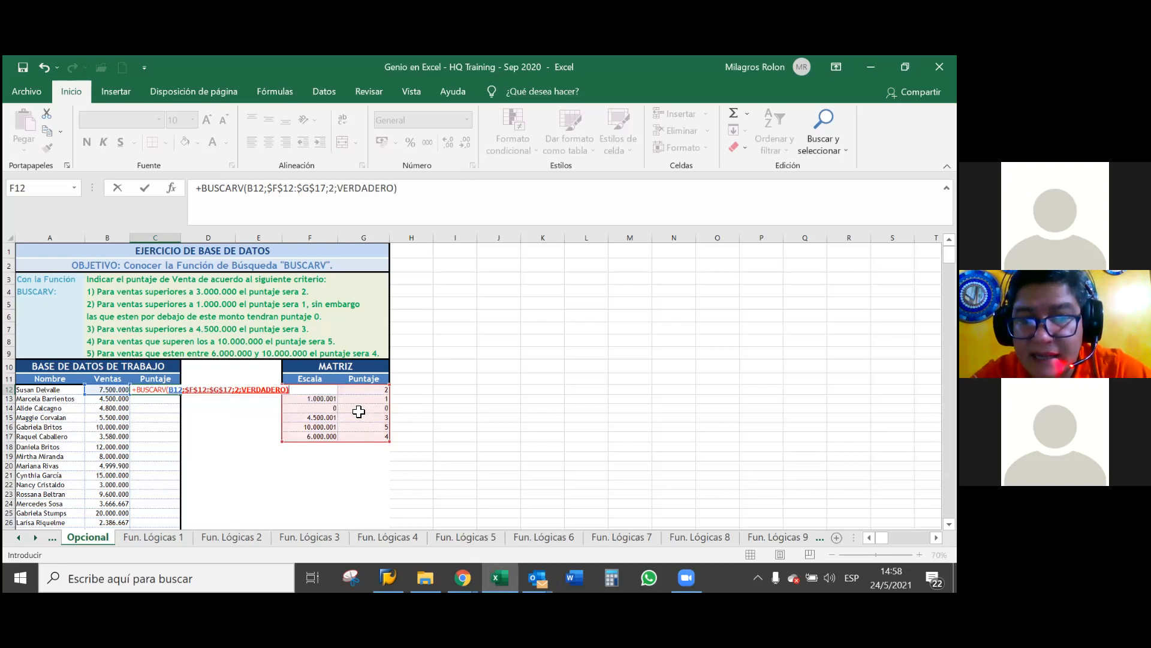
key(Return)
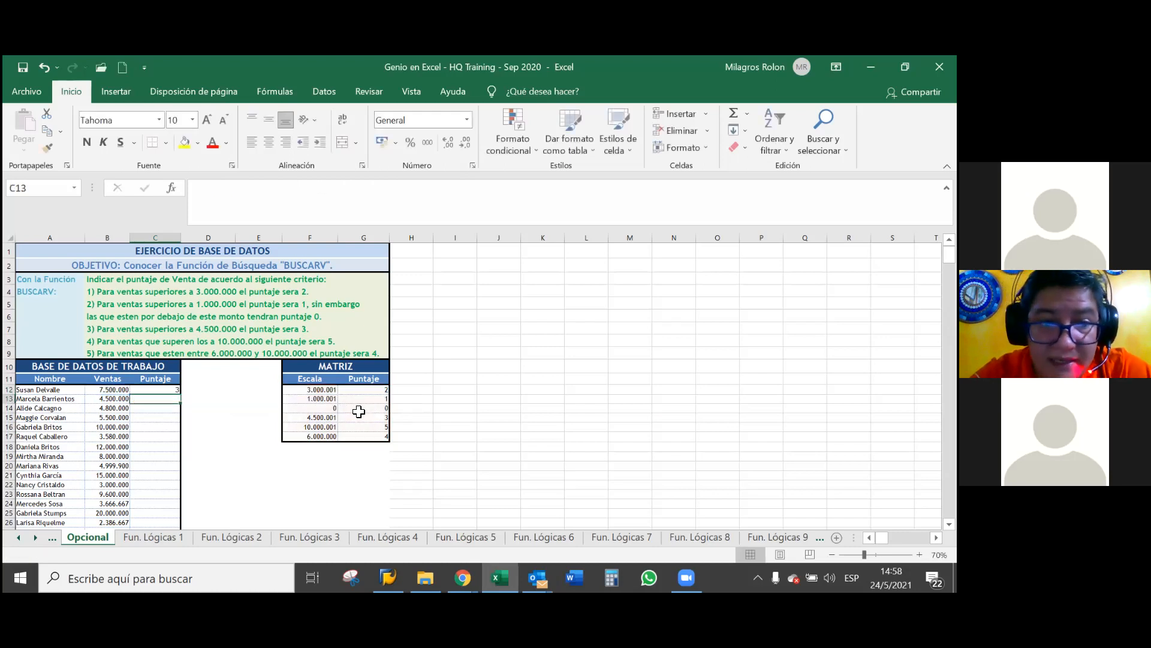
Step: Check the C12 score and its BUSCARV arguments against the sales amount in B12 and the MATRIZ rows
click(169, 390)
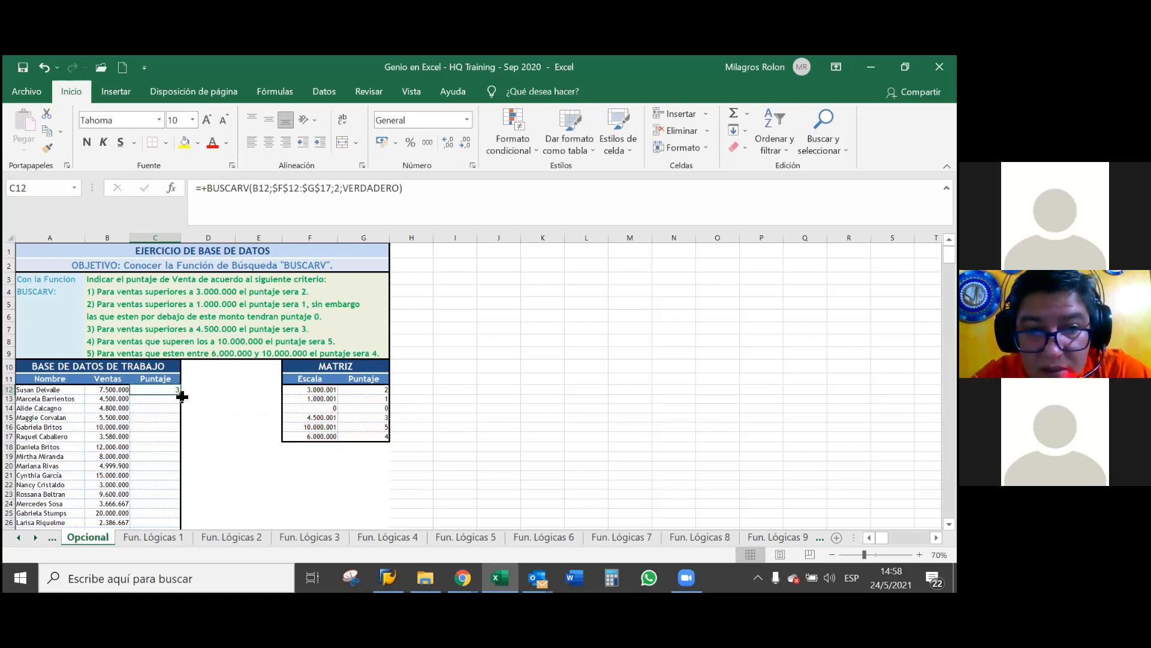
drag(112, 393, 137, 390)
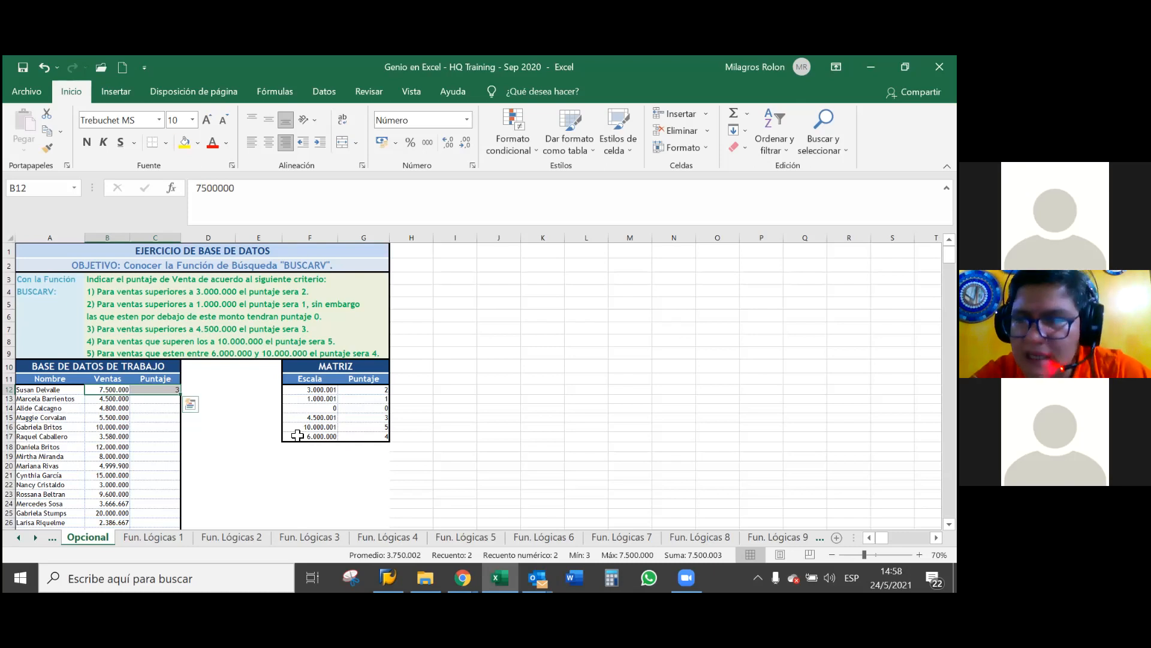
click(151, 390)
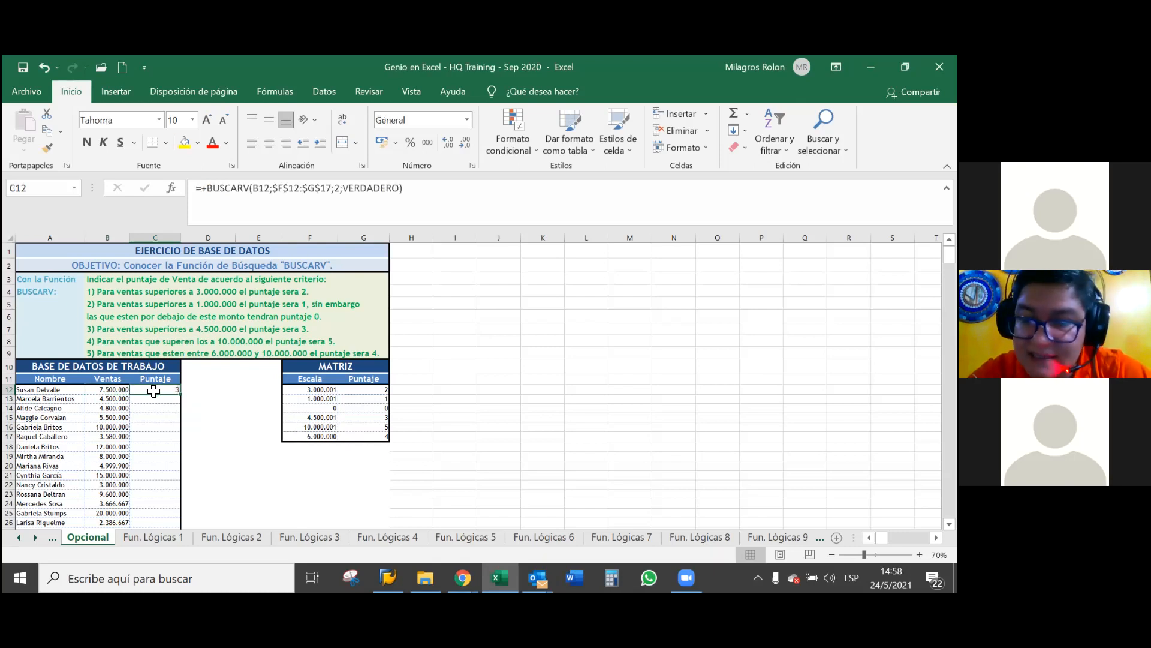
double_click(153, 391)
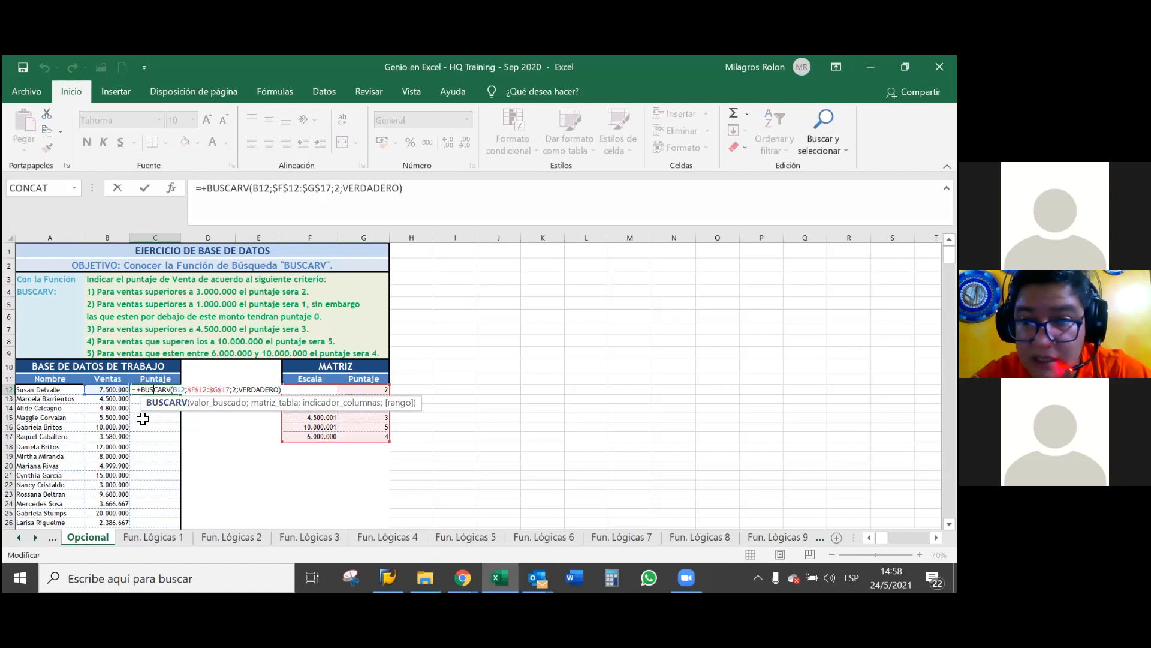
click(144, 417)
click(147, 393)
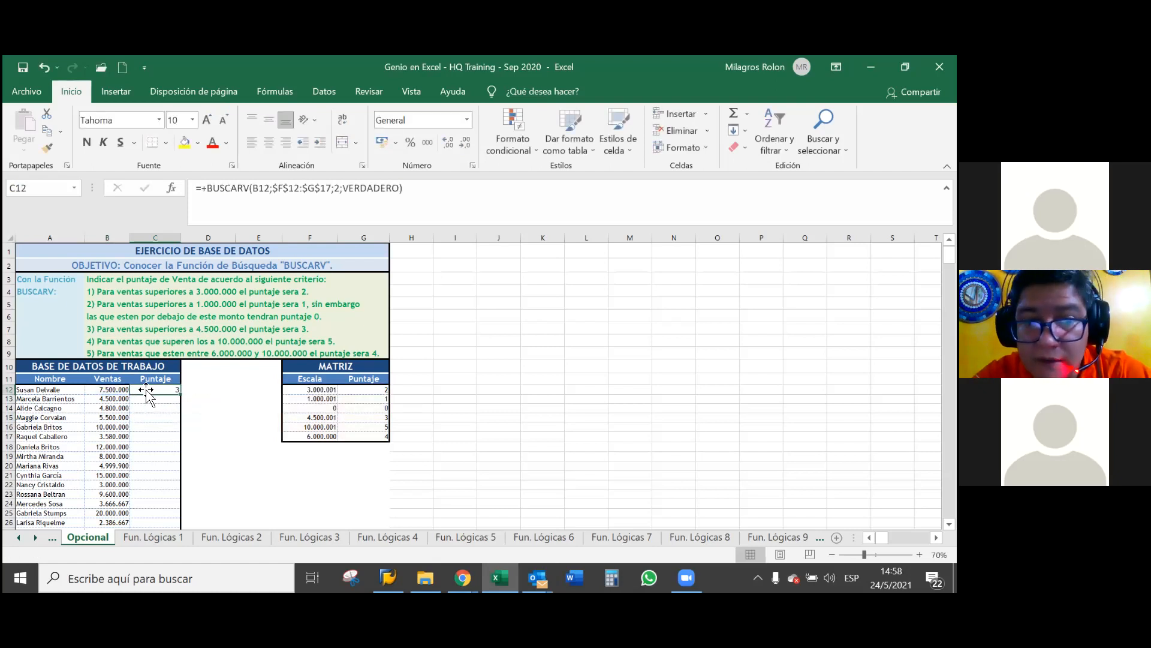
click(104, 389)
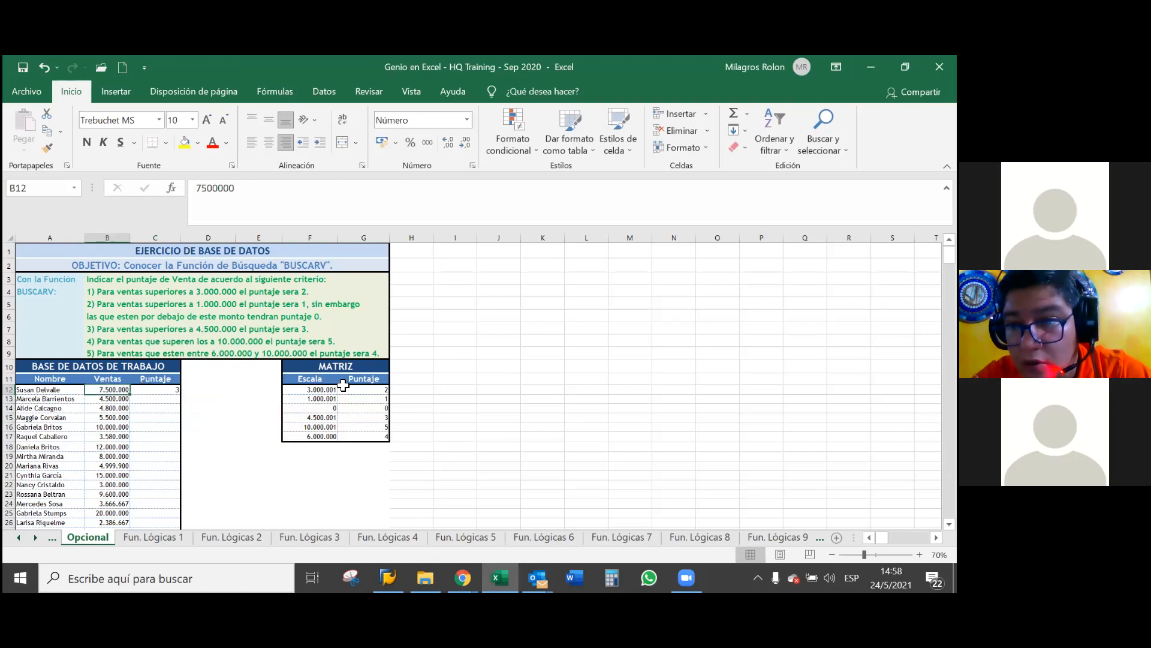
drag(327, 390, 357, 391)
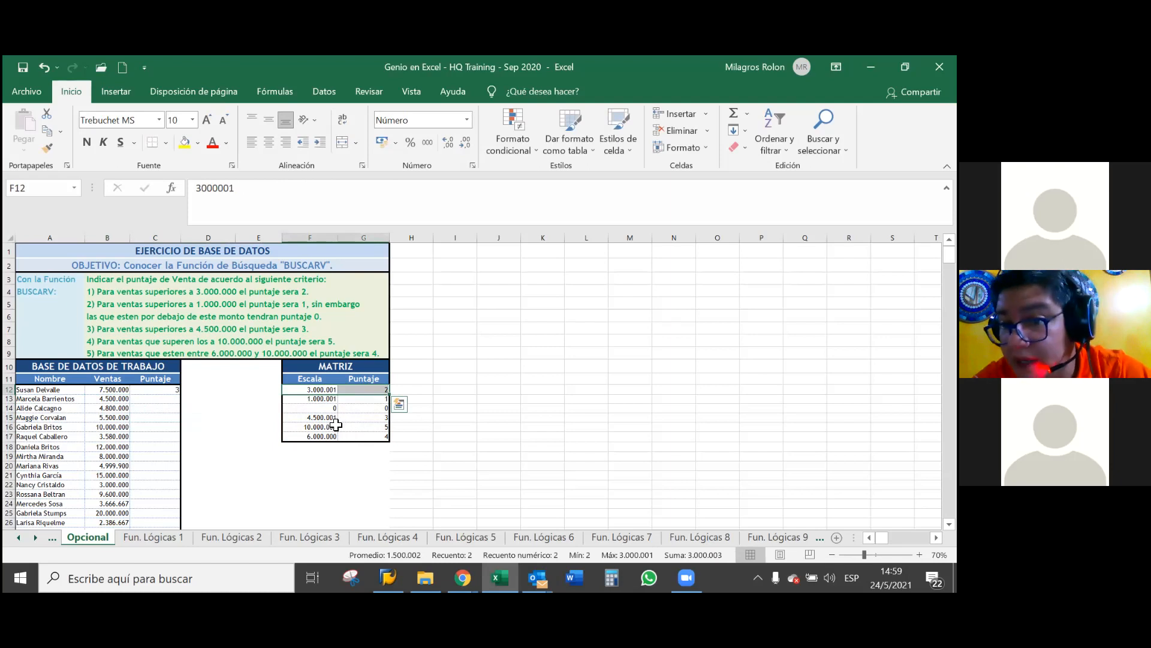
drag(322, 426, 366, 427)
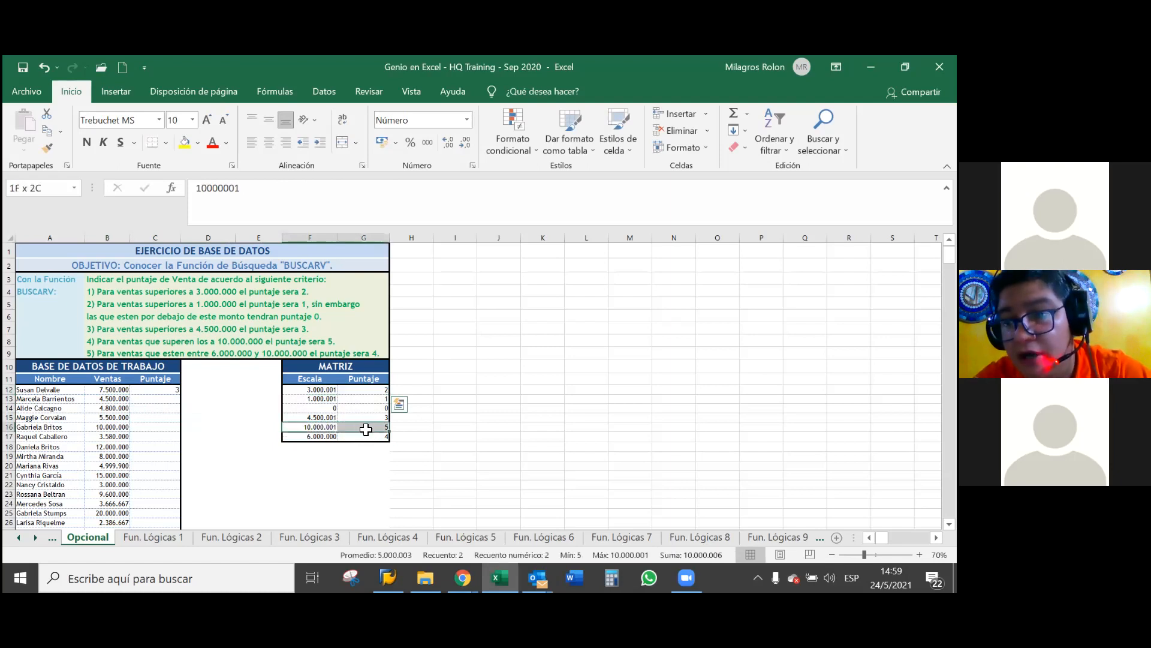
click(217, 390)
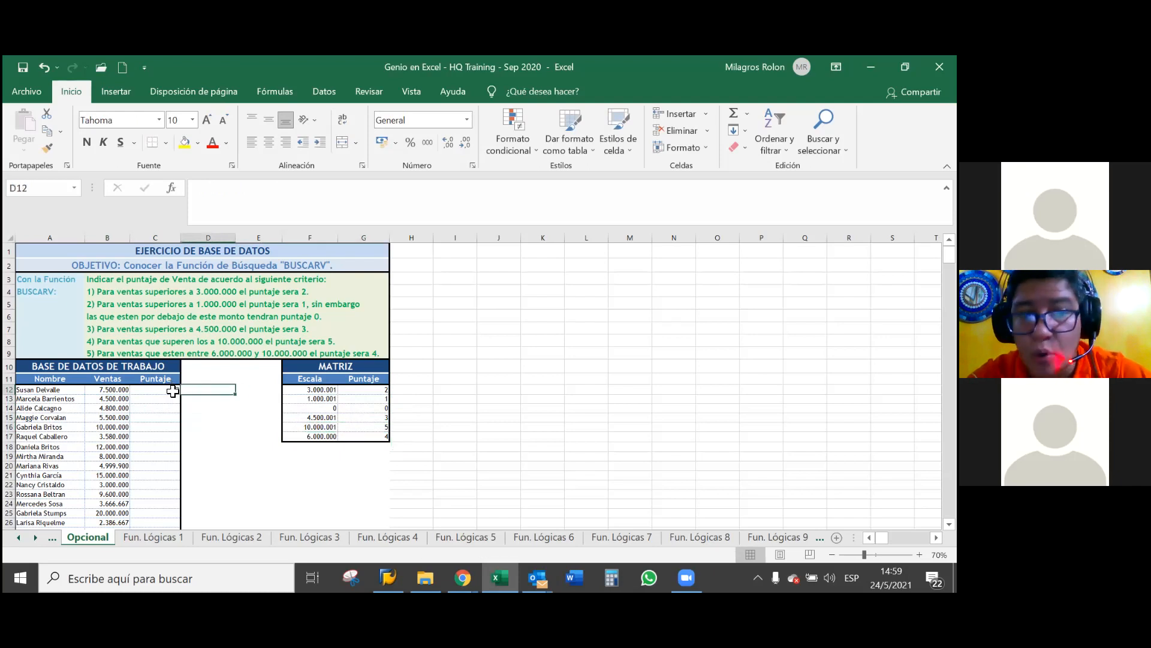
drag(302, 392, 352, 436)
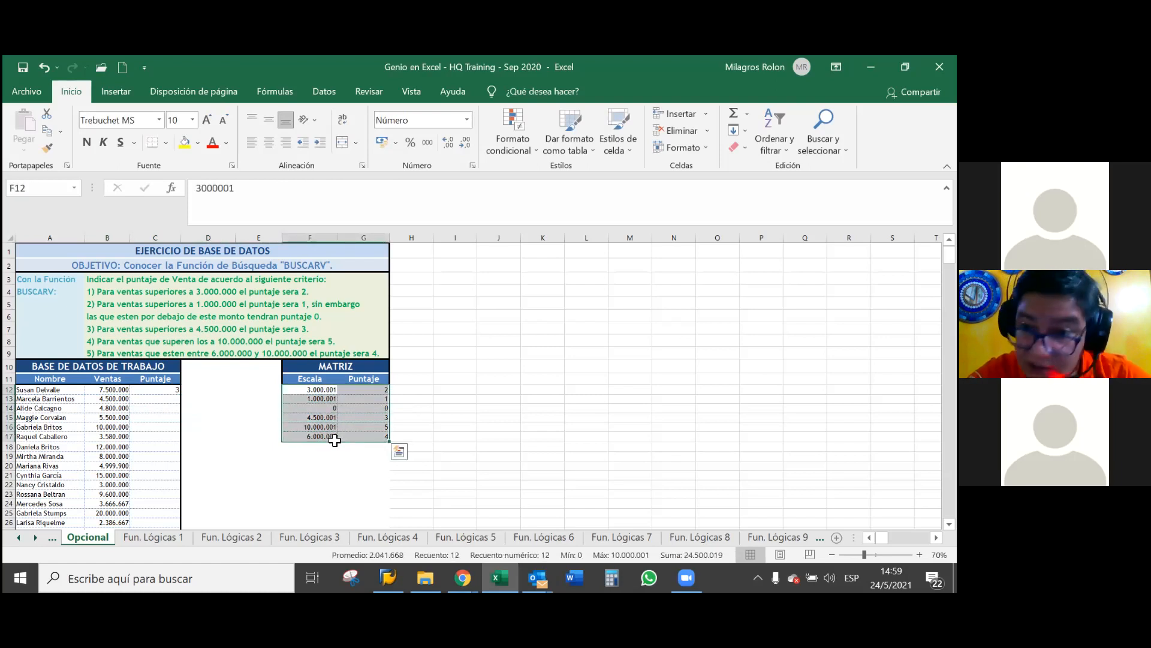
Step: Fill the BUSCARV formula from C12 down the rest of the Puntaje column in BASE DE DATOS DE TRABAJO
click(231, 456)
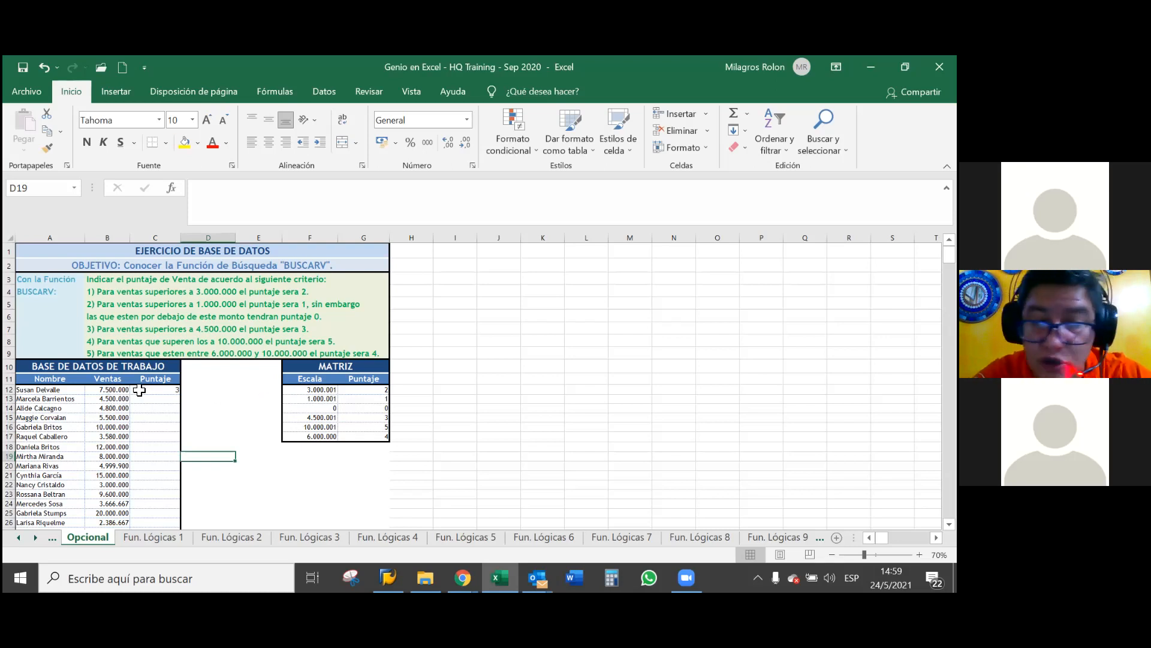
click(174, 390)
double_click(179, 393)
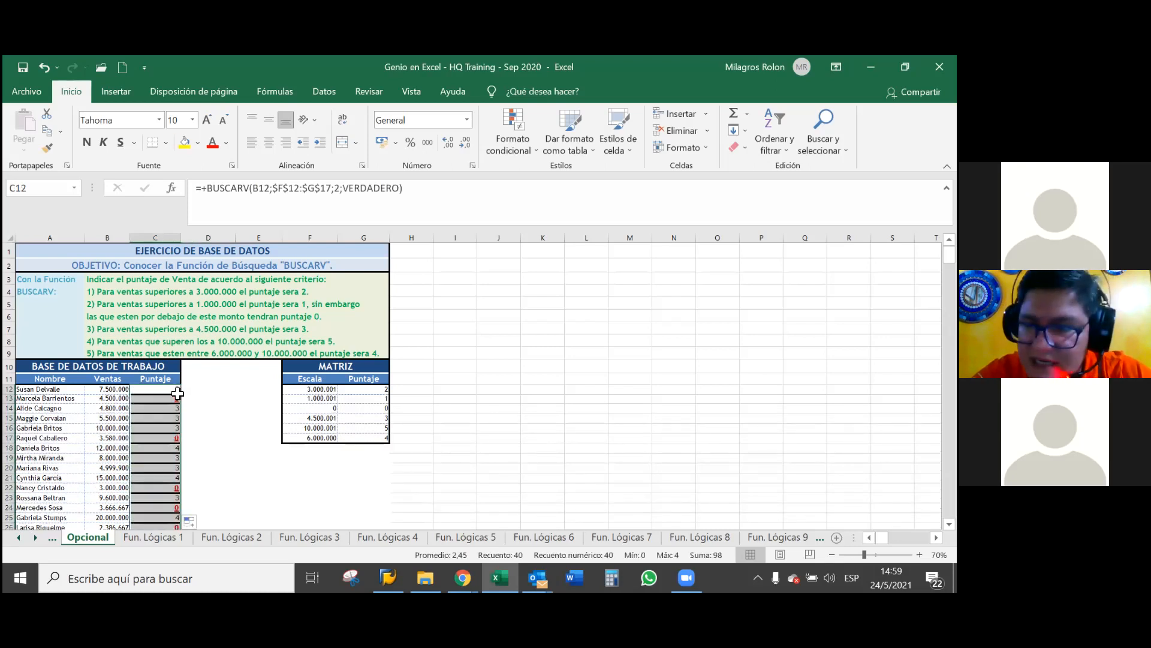
Step: Switch the fill of the Puntaje formula to filling without formatting, keeping the column's own cell format
click(192, 521)
click(239, 486)
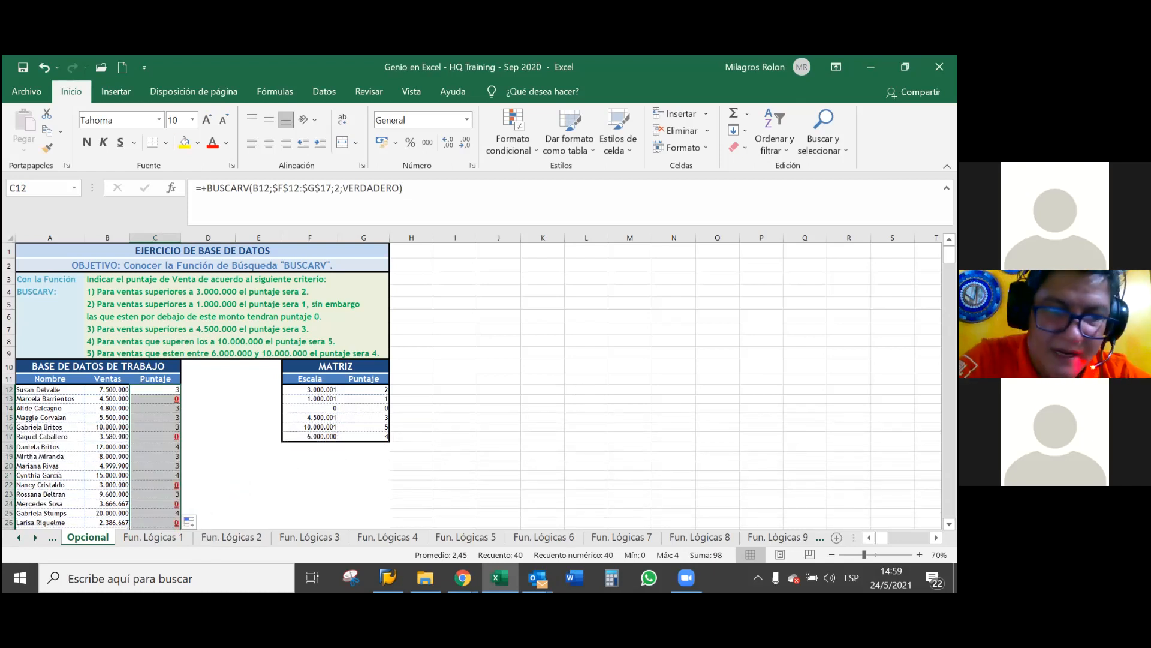
Step: Compare the filled Puntaje scores with their Ventas amounts, including rows 12 and 16, against the MATRIZ scale
scroll(479, 384, down, 1)
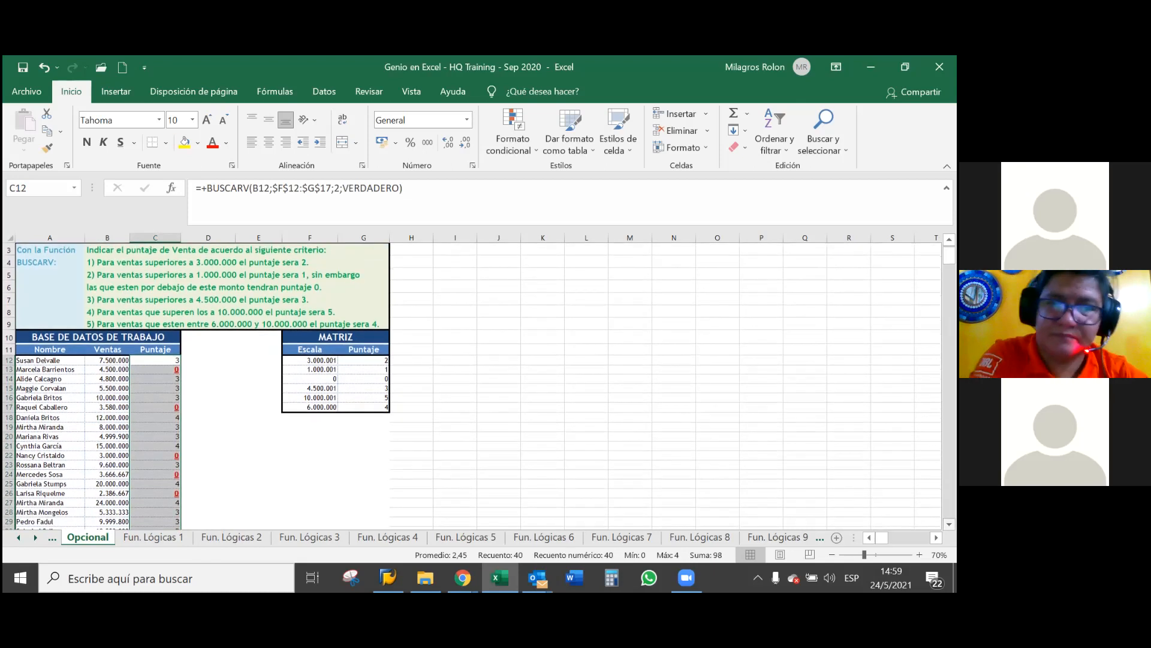
scroll(216, 384, down, 1)
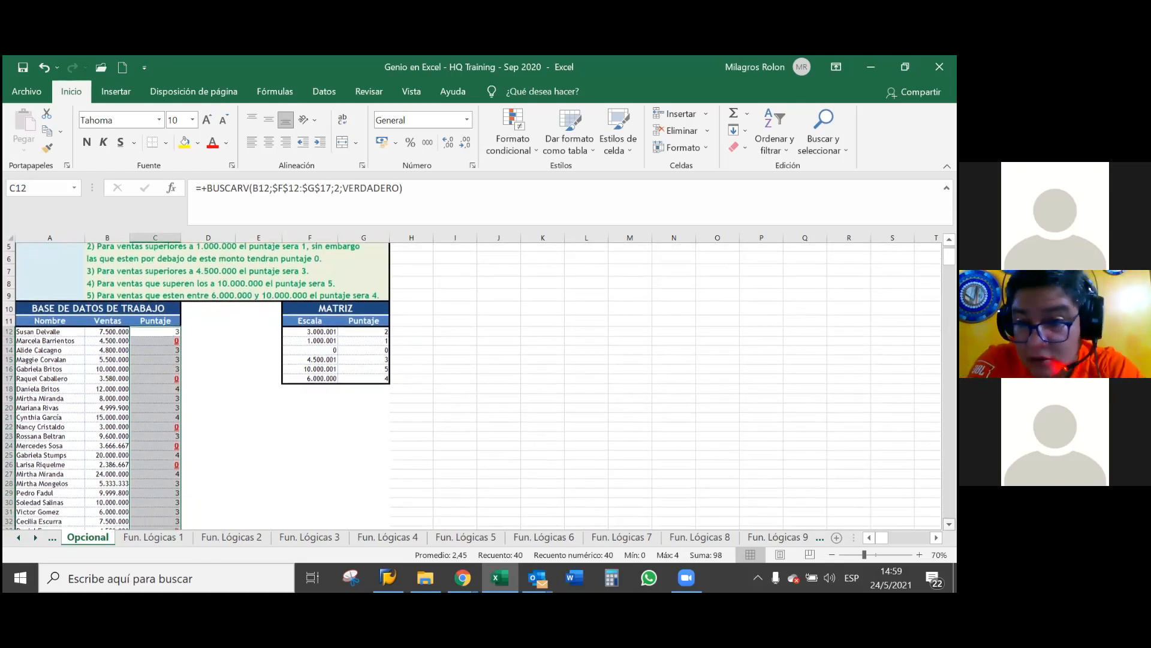
scroll(571, 480, down, 1)
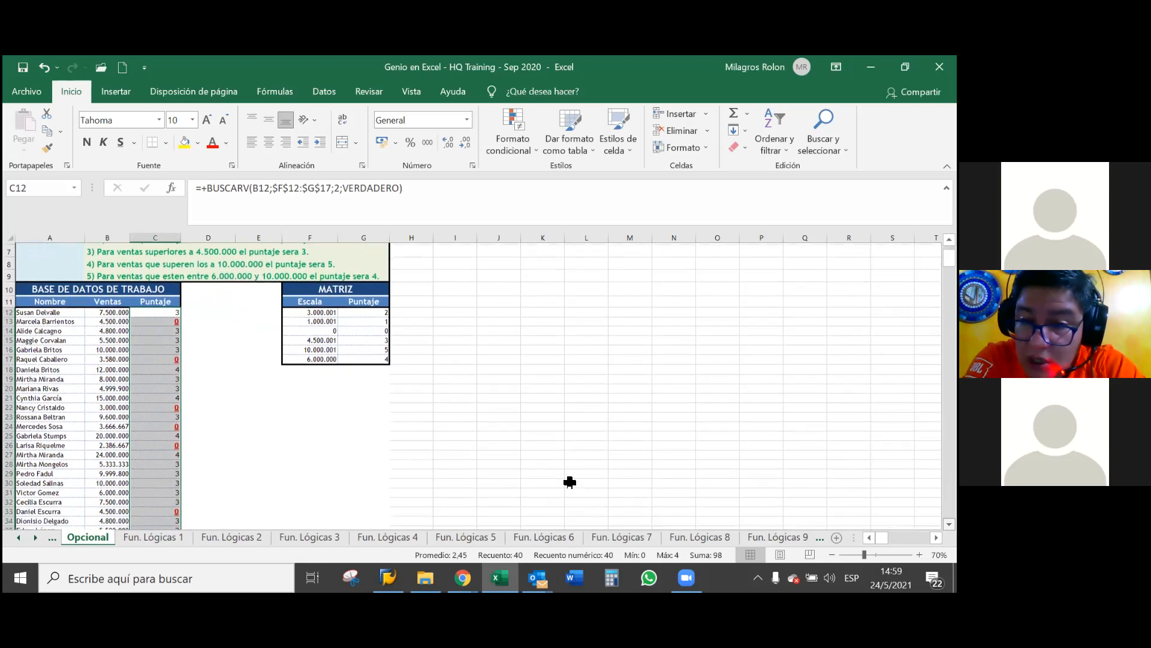
scroll(295, 401, down, 1)
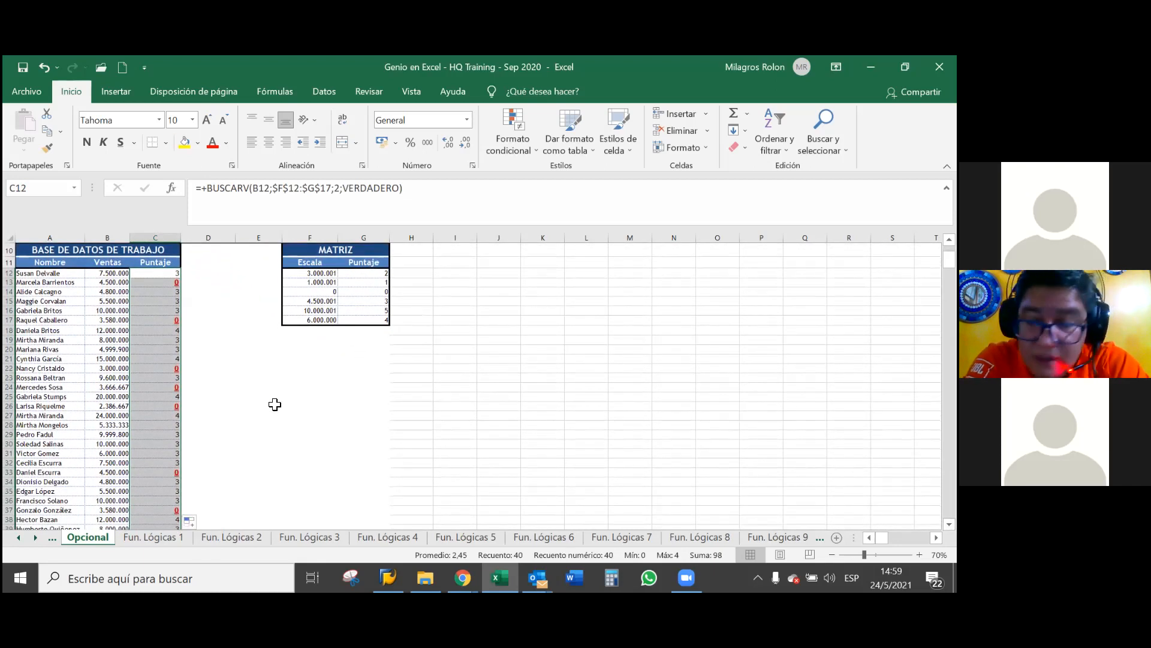
click(275, 405)
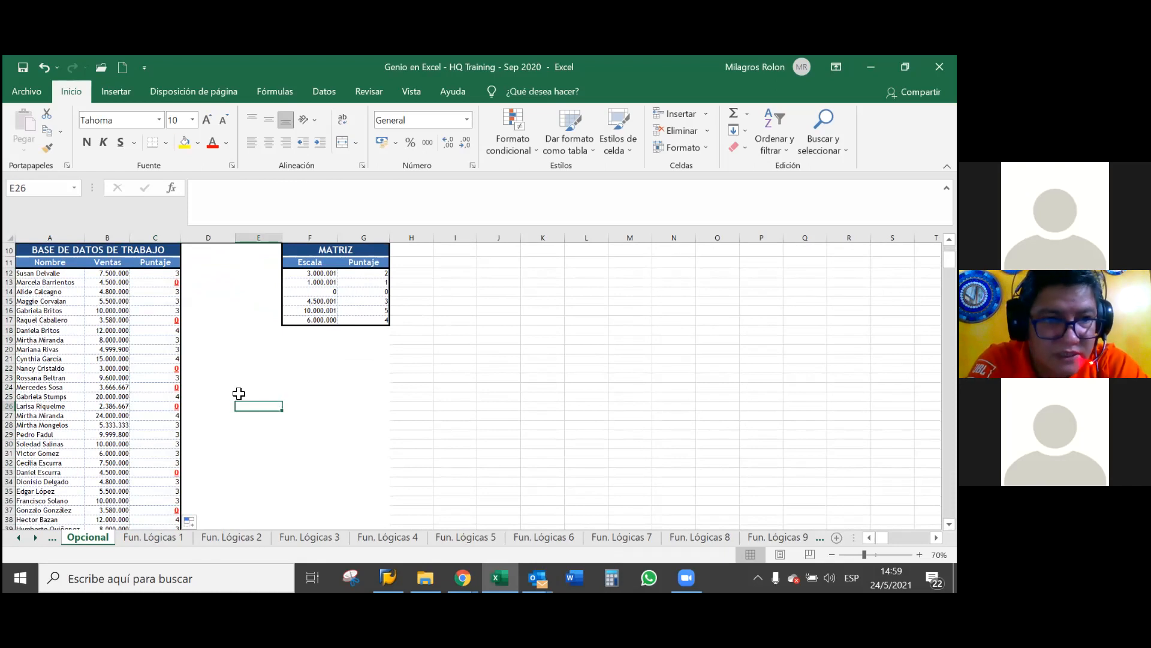
drag(119, 274, 158, 275)
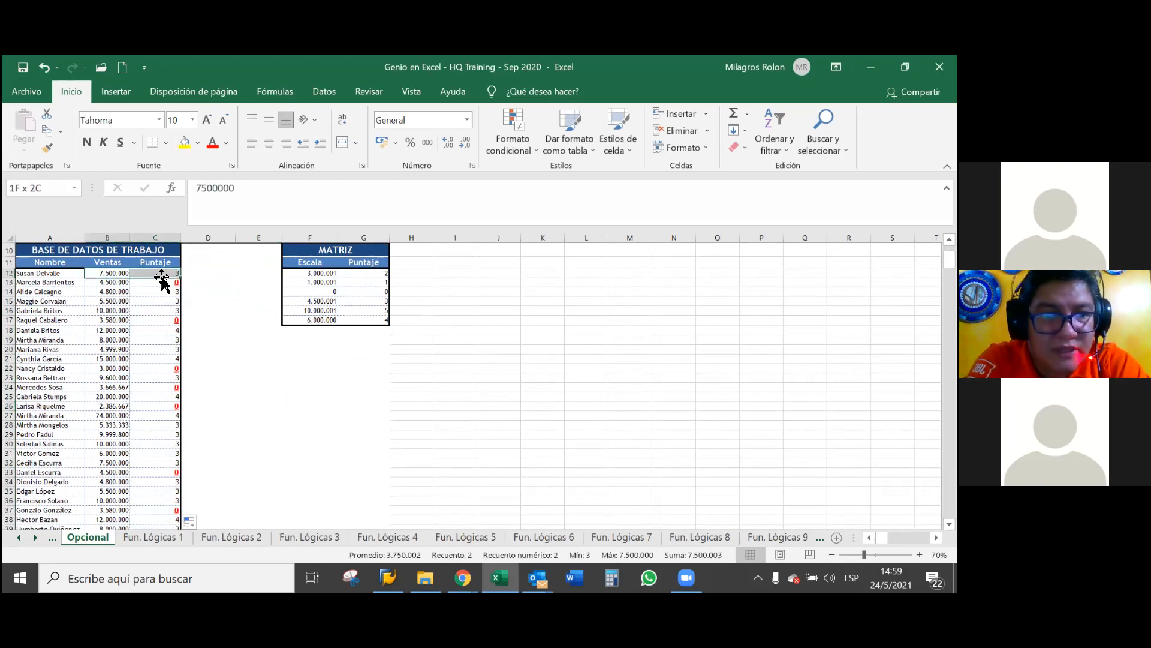
drag(100, 310, 204, 312)
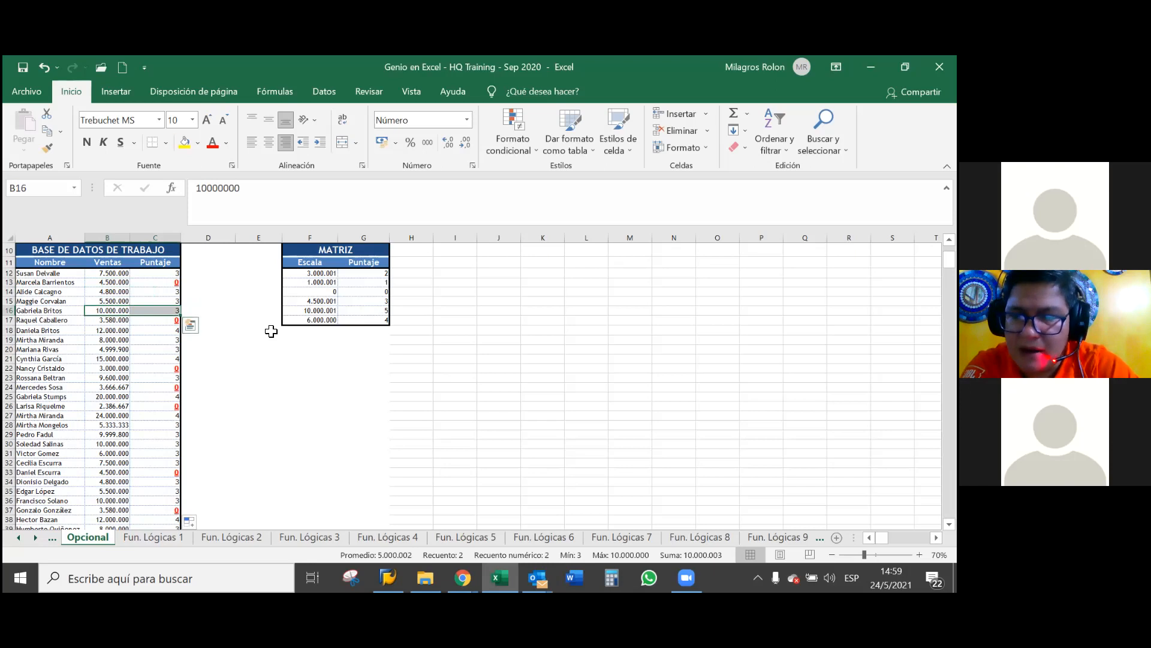
Step: Try to sort the MATRIZ values in F12:G17 with the quick smallest-to-largest order
click(319, 275)
drag(319, 274, 357, 321)
right_click(319, 301)
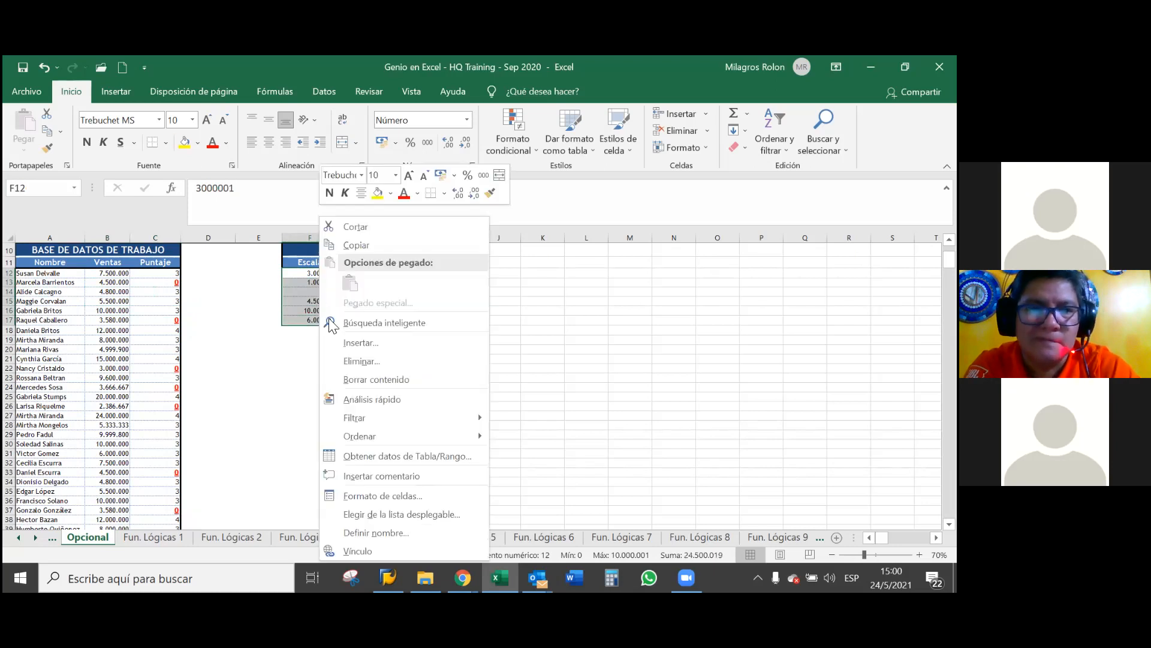
mouse_move(358, 440)
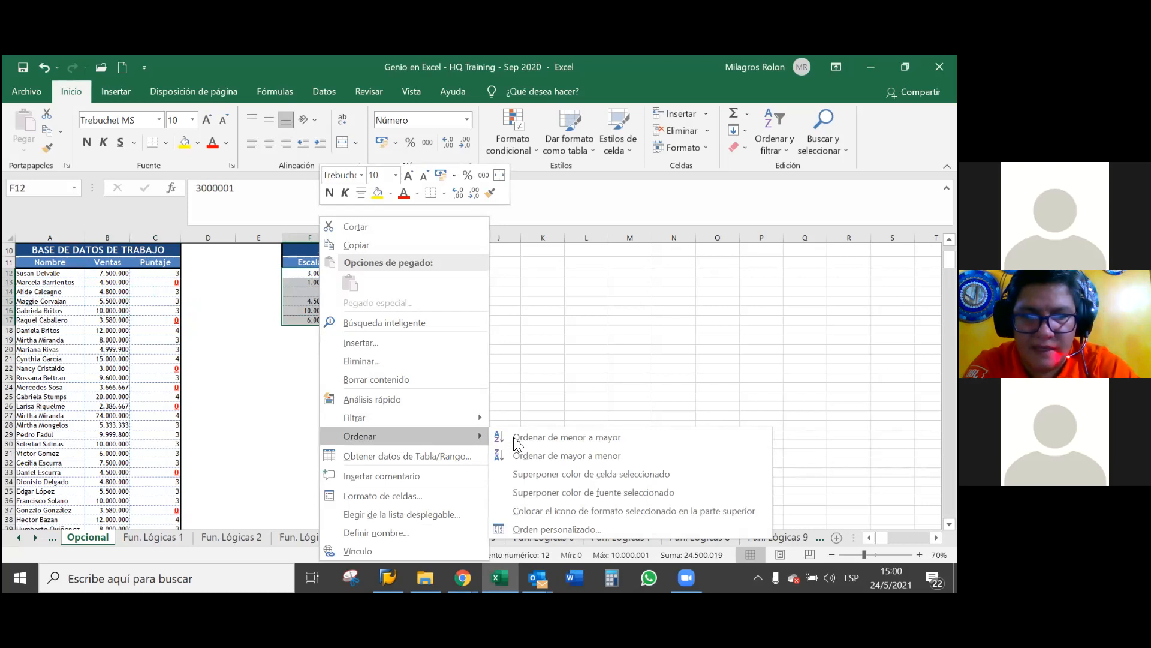
click(513, 437)
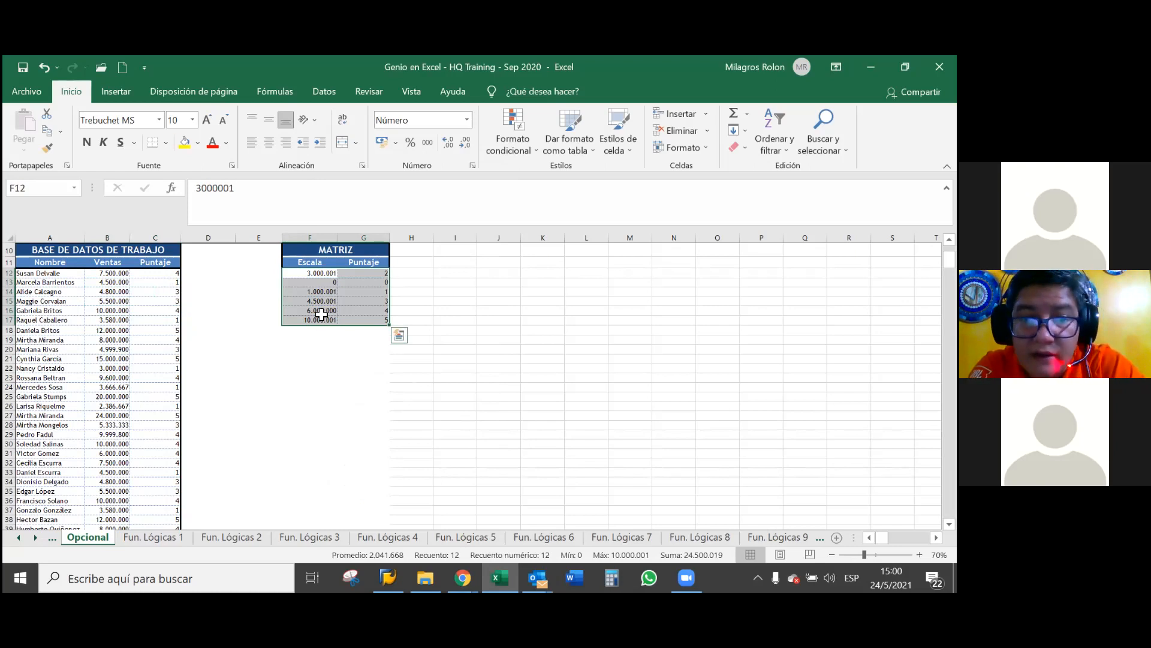
Step: Custom-sort F12:G17 by Columna F cell values from smallest to largest, treating the data as having no headers
right_click(321, 313)
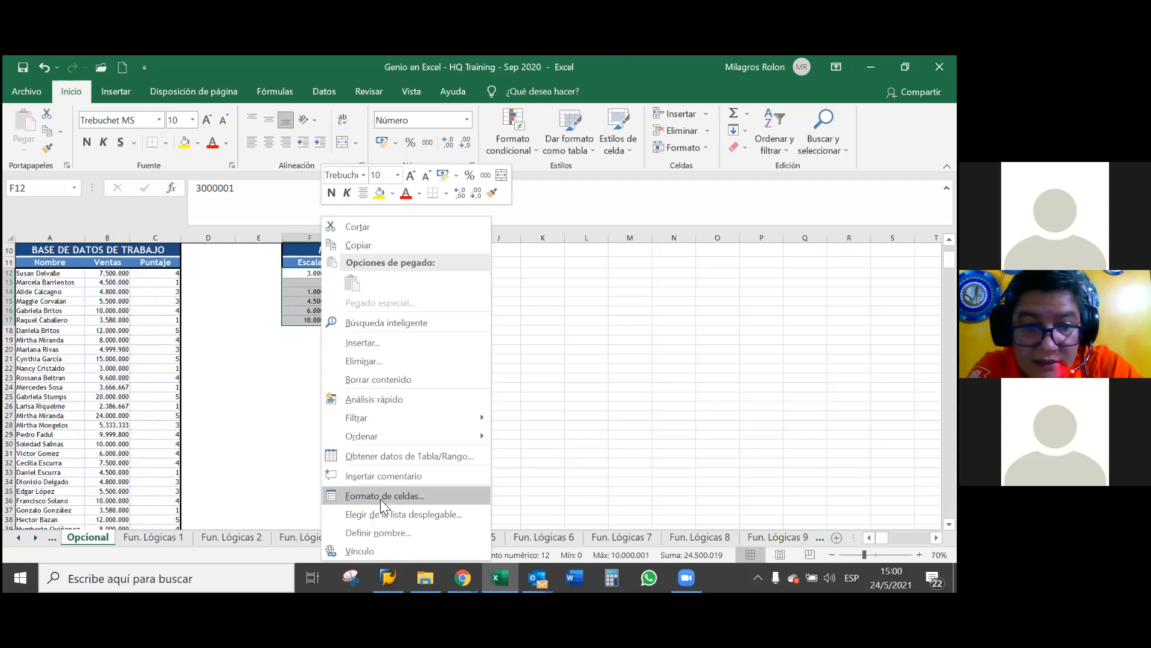
mouse_move(412, 438)
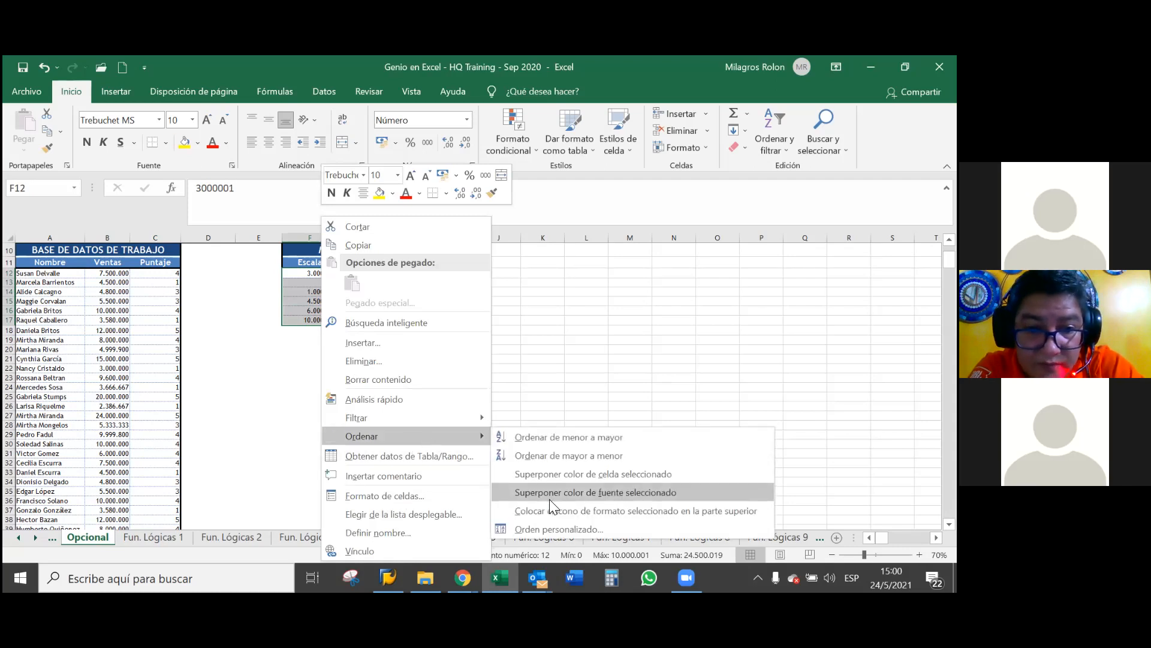
click(546, 529)
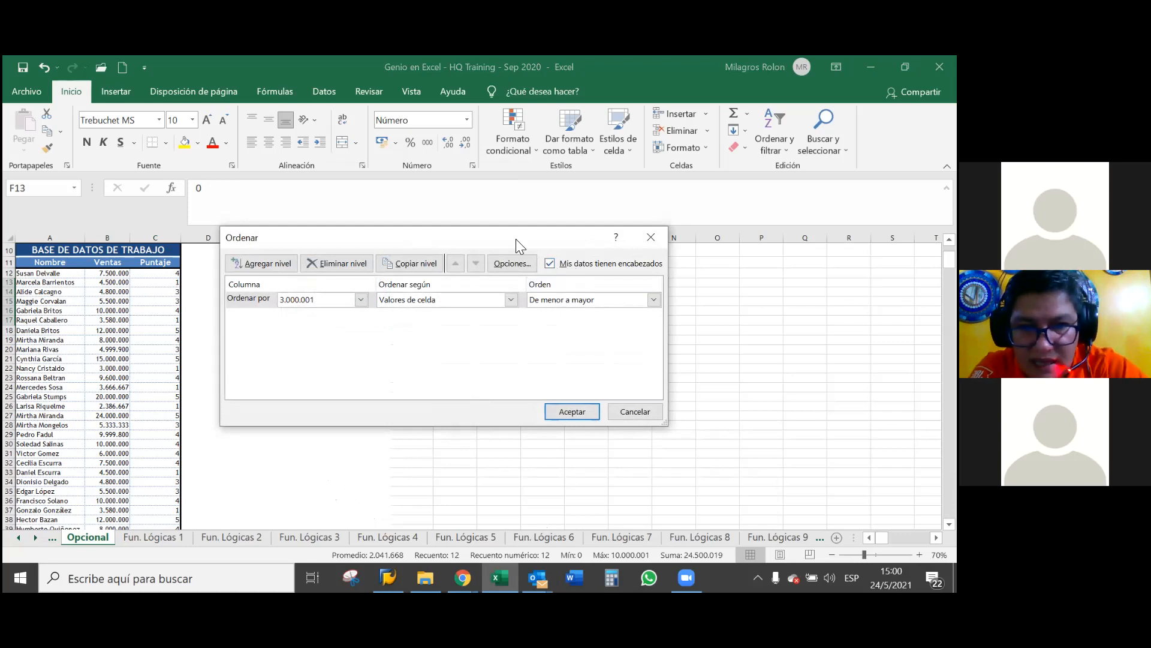
drag(519, 246, 560, 351)
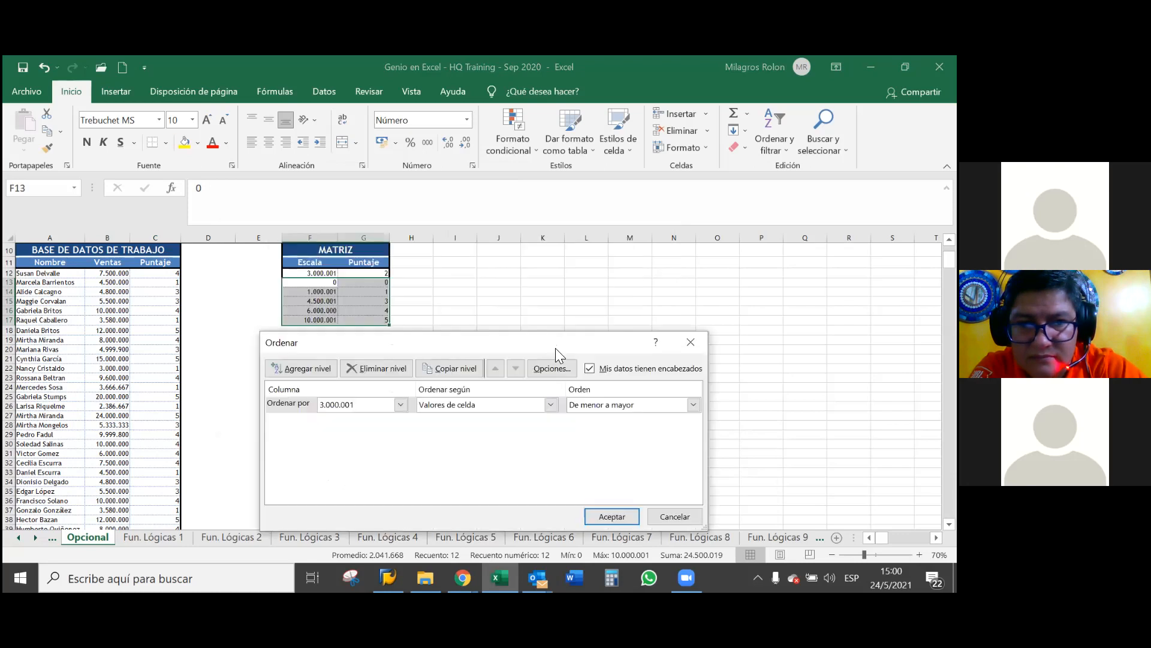
click(591, 368)
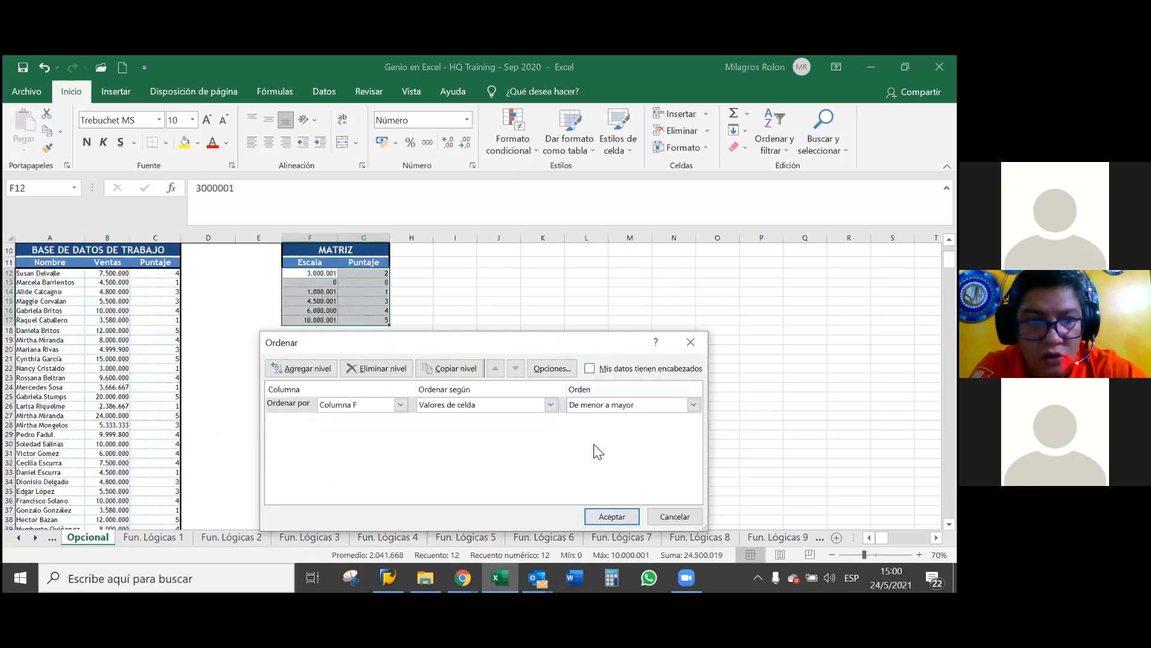
click(611, 516)
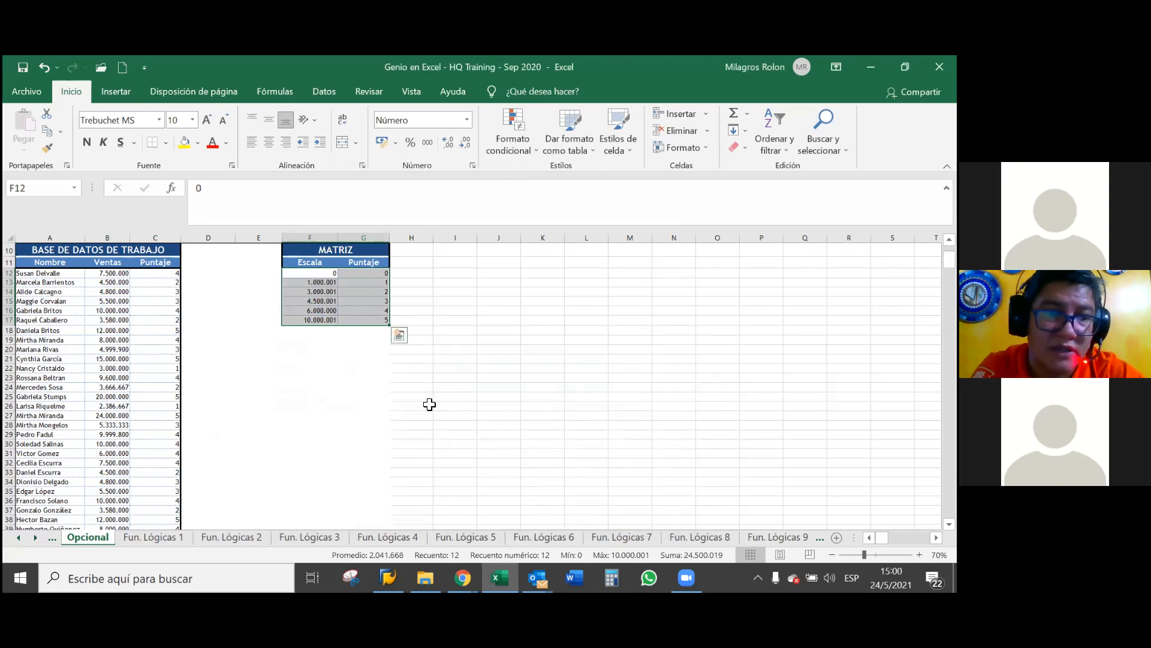
Step: Check the C12 formula, and undo and redo the last MATRIZ sort twice to compare the Puntaje scores
click(166, 274)
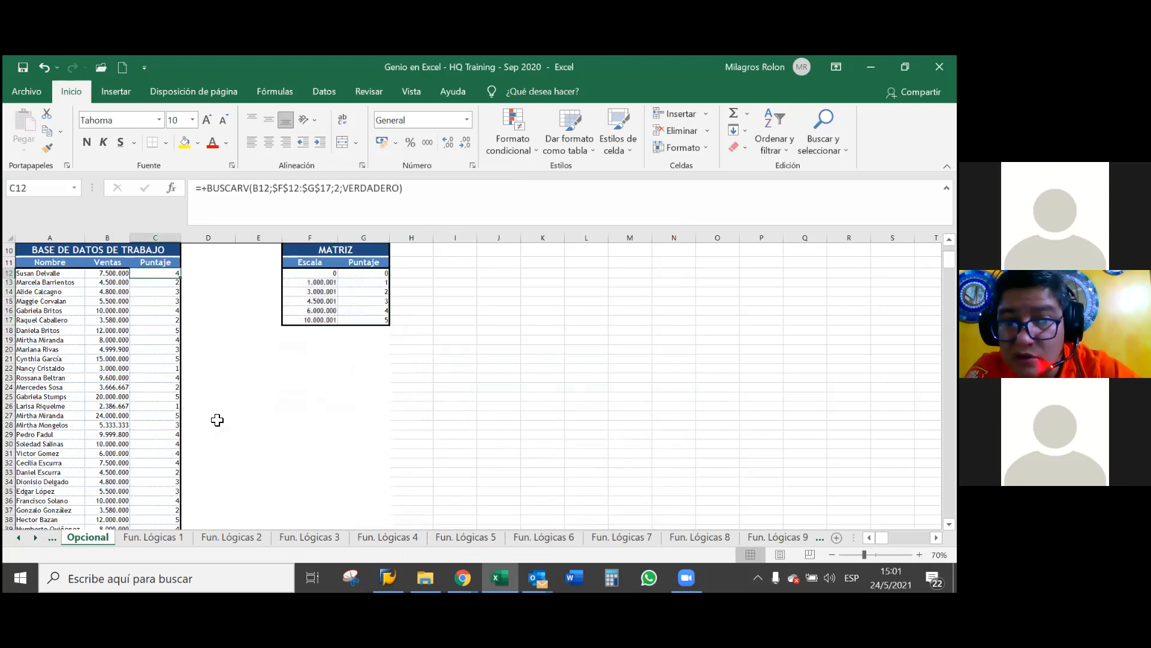
click(243, 416)
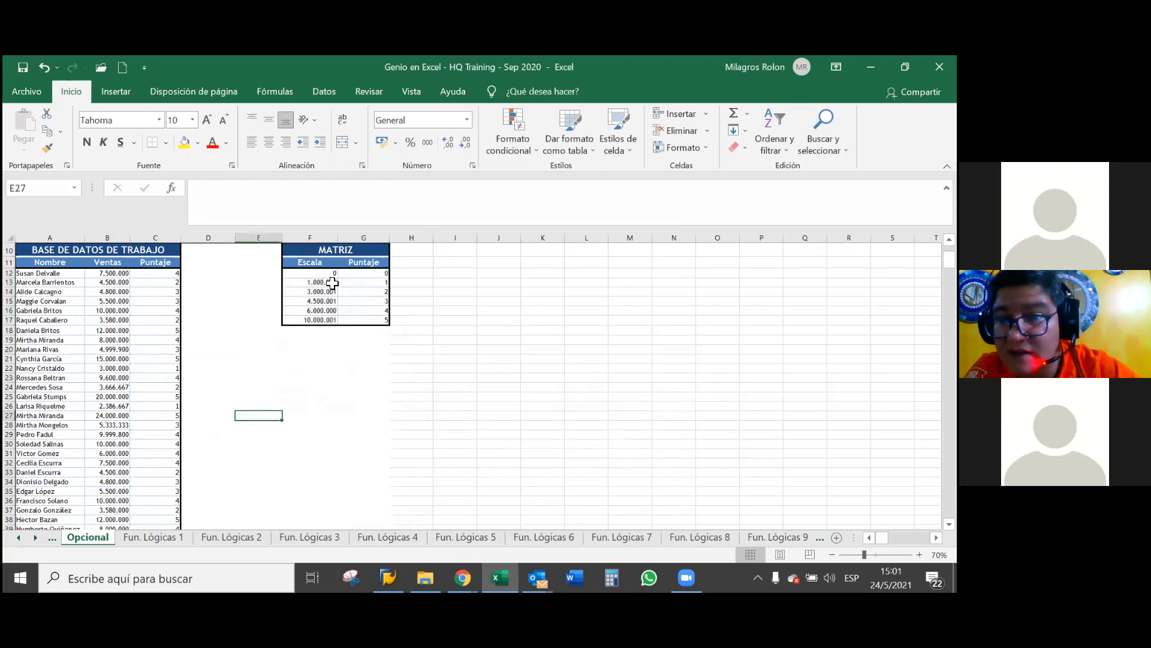
click(51, 65)
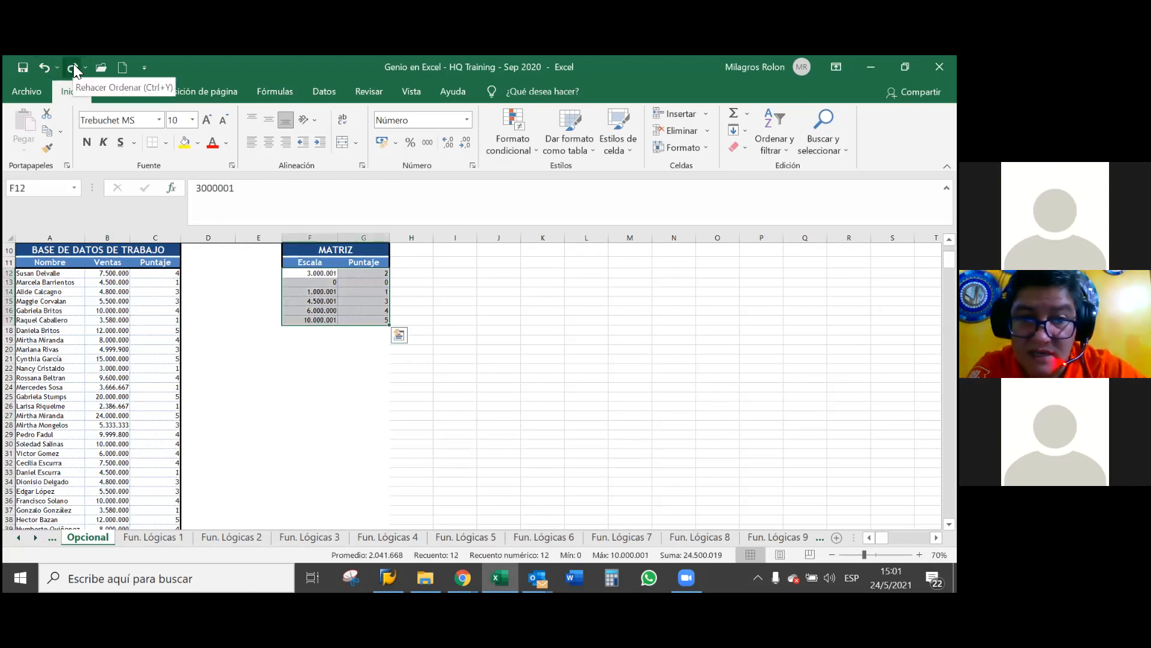
click(73, 66)
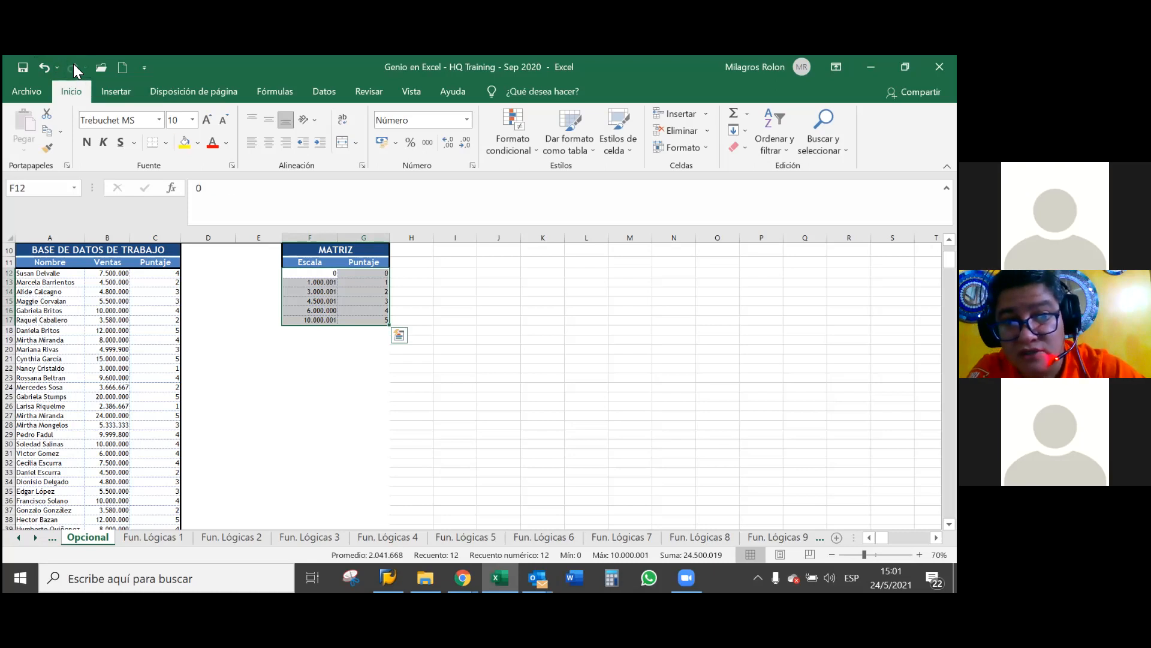
click(45, 68)
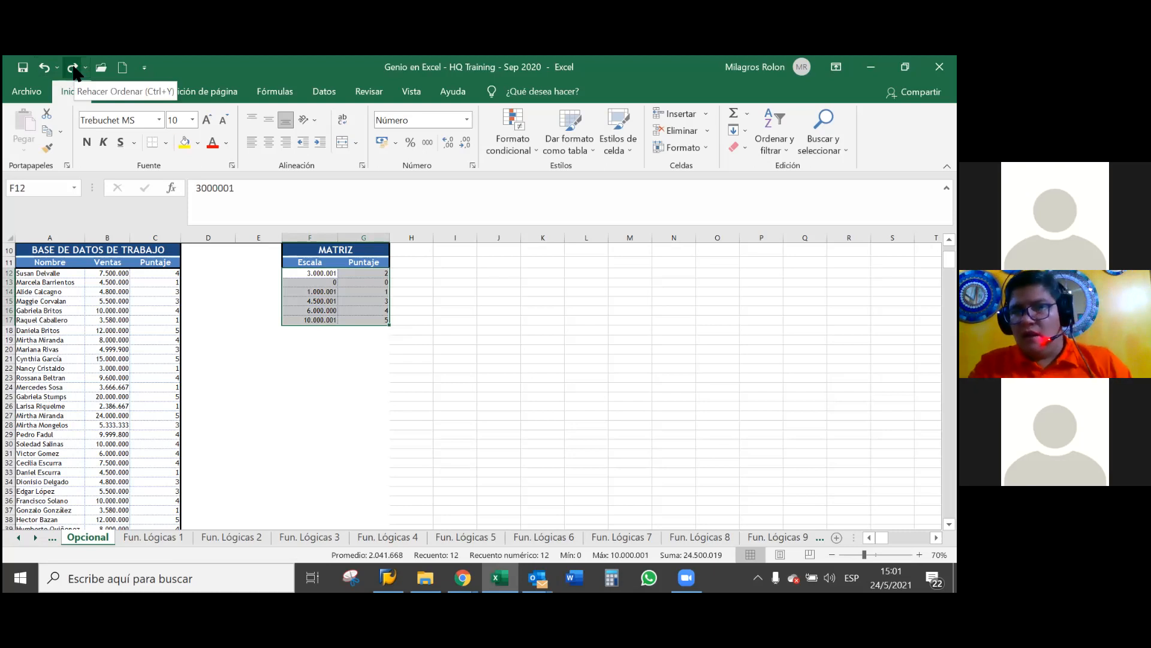
click(72, 68)
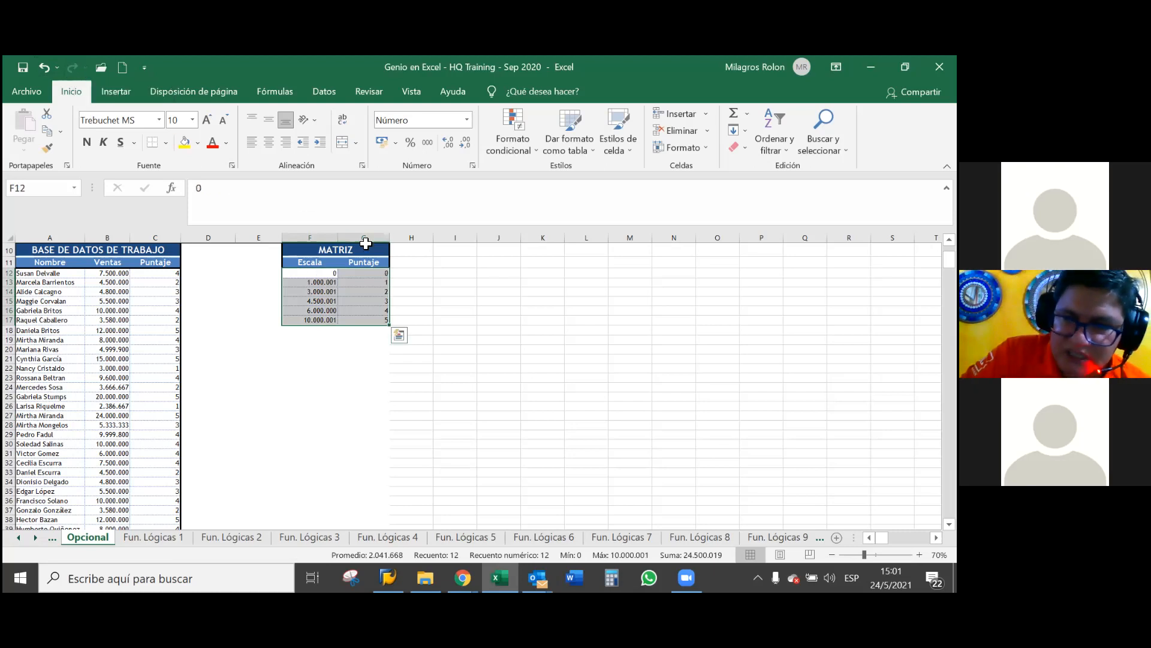
click(436, 305)
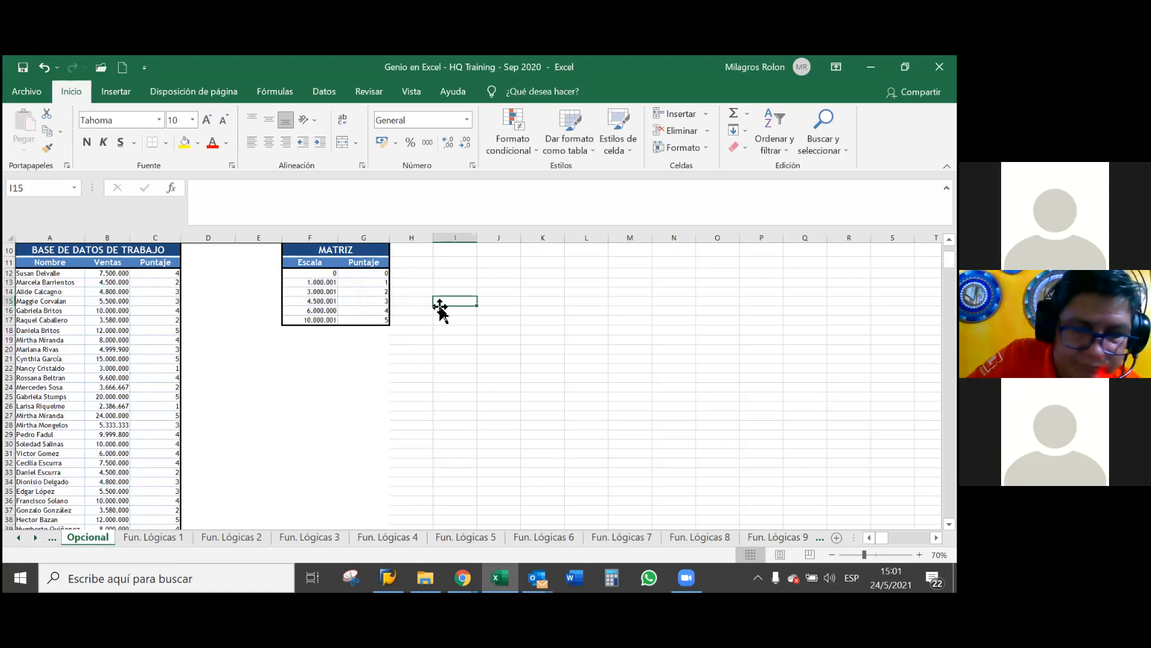
click(408, 81)
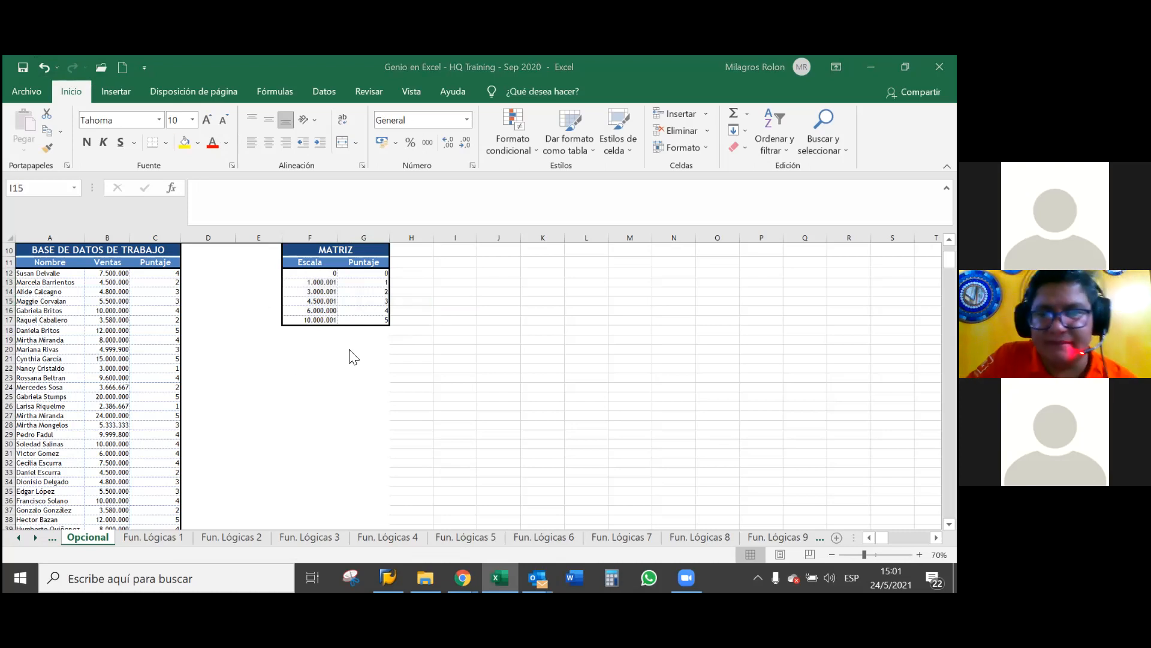
click(403, 332)
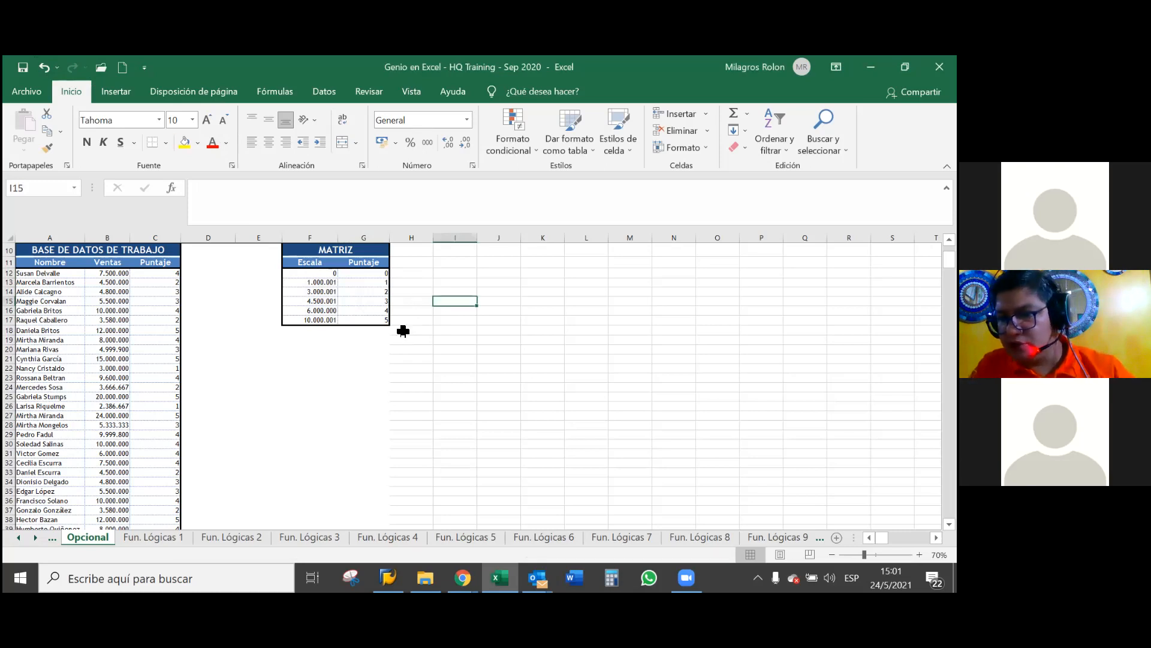
Step: Set the tab colour of the Opcional sheet to the standard purple
right_click(100, 538)
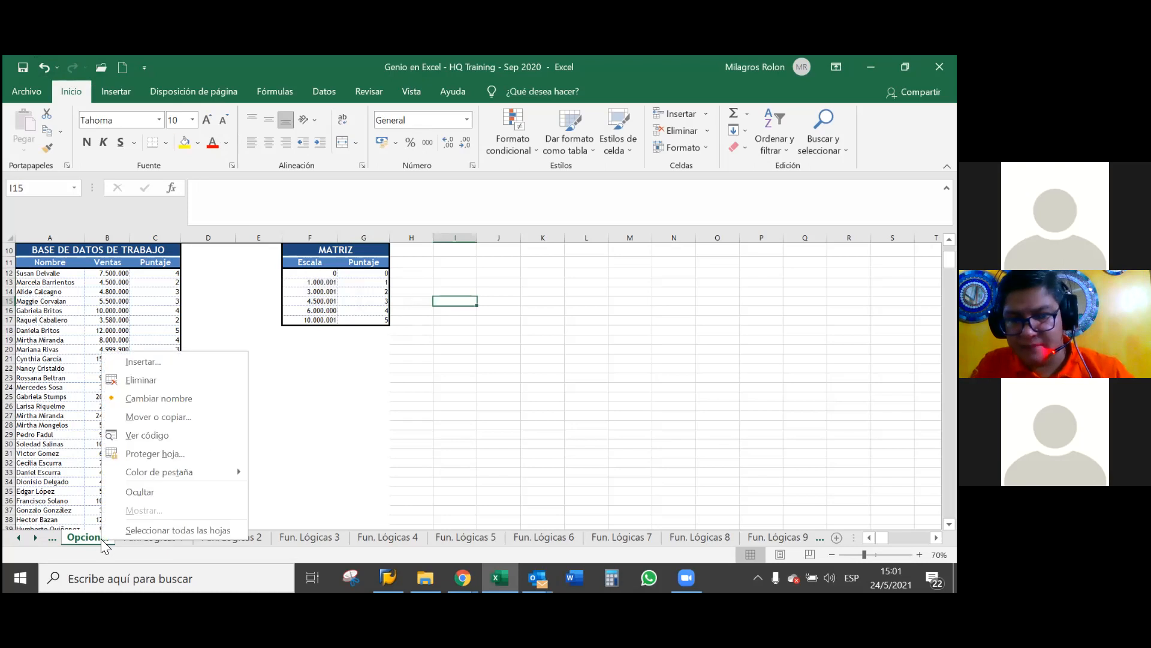
mouse_move(180, 472)
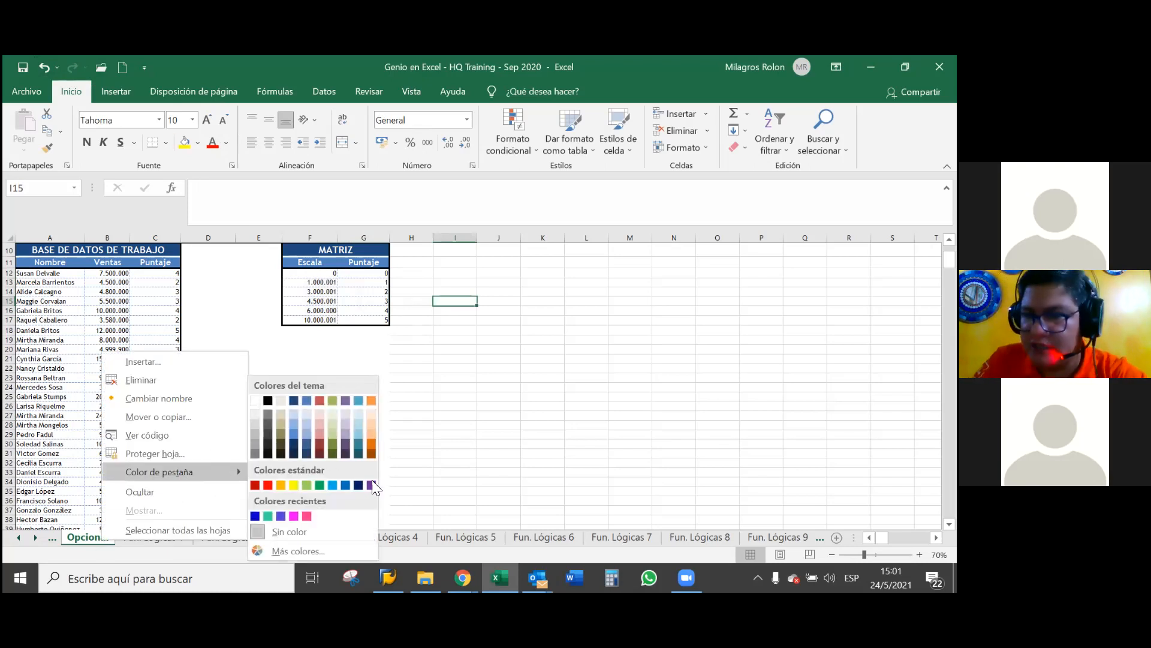
click(388, 475)
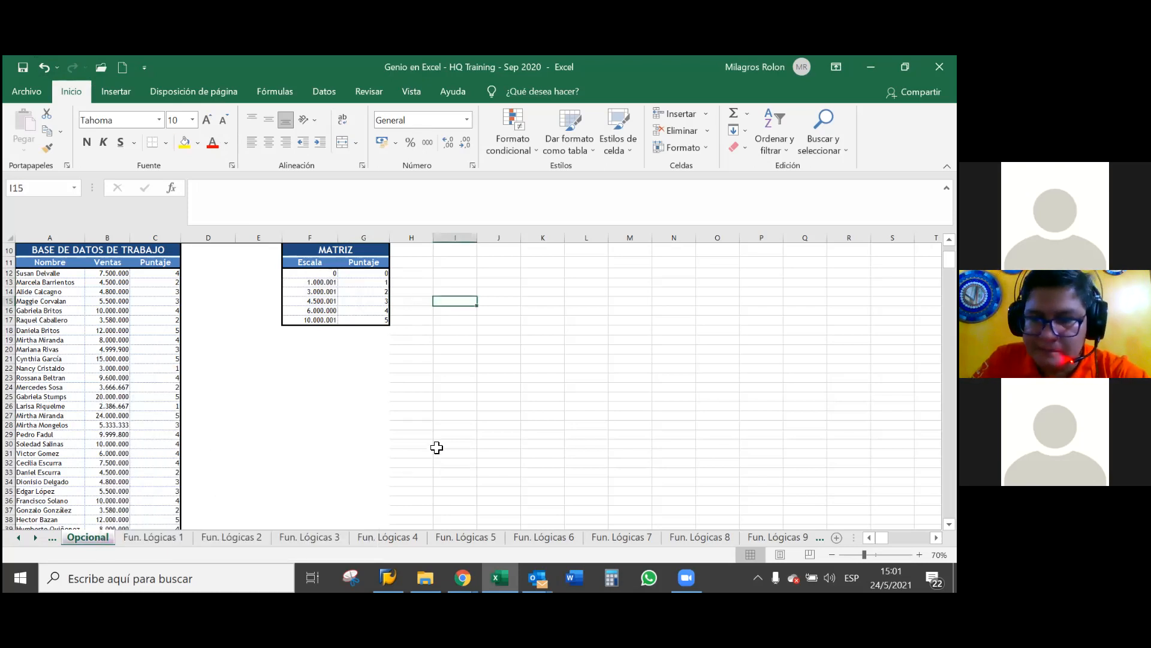
click(408, 81)
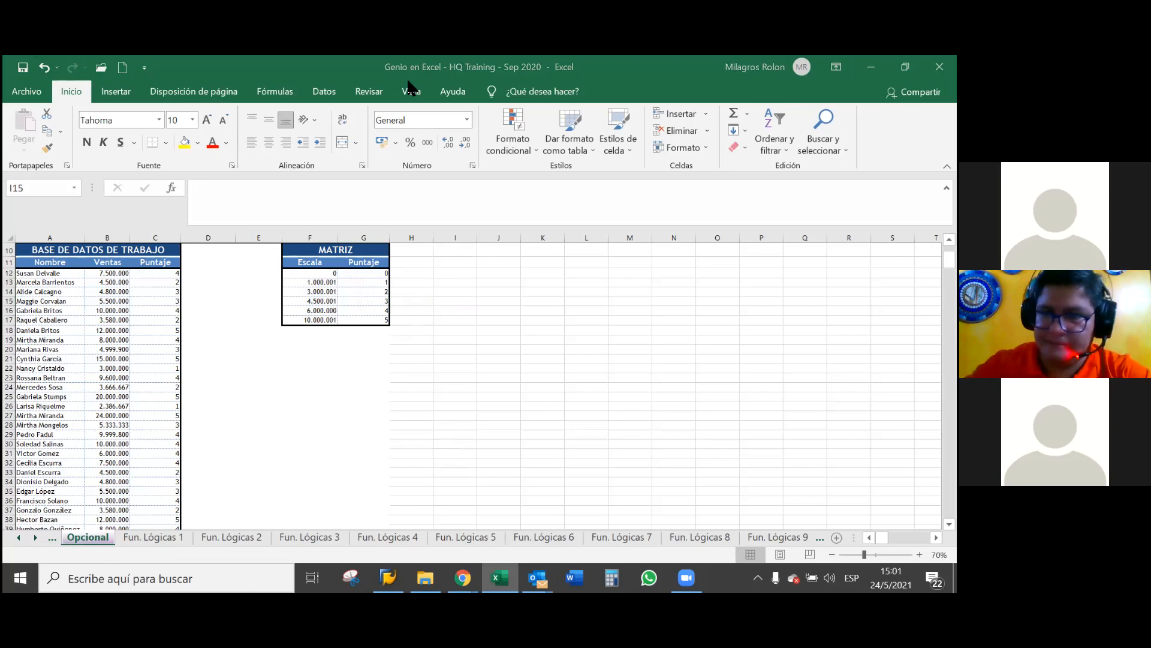